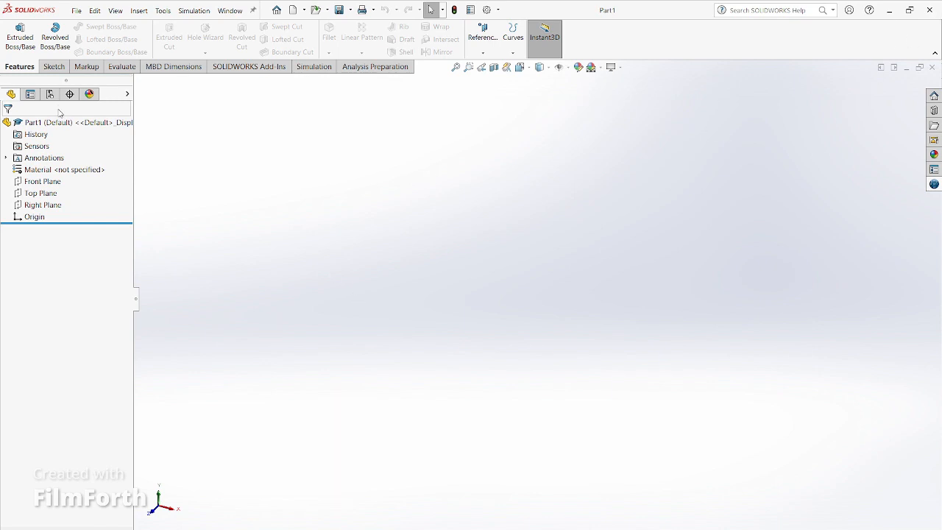
Start a sketch on the Top Plane and draw a circle of about 1.90 in radius centred on the origin
{"action": "left_click", "coordinate": [53, 66]}
{"action": "left_click", "coordinate": [15, 33]}
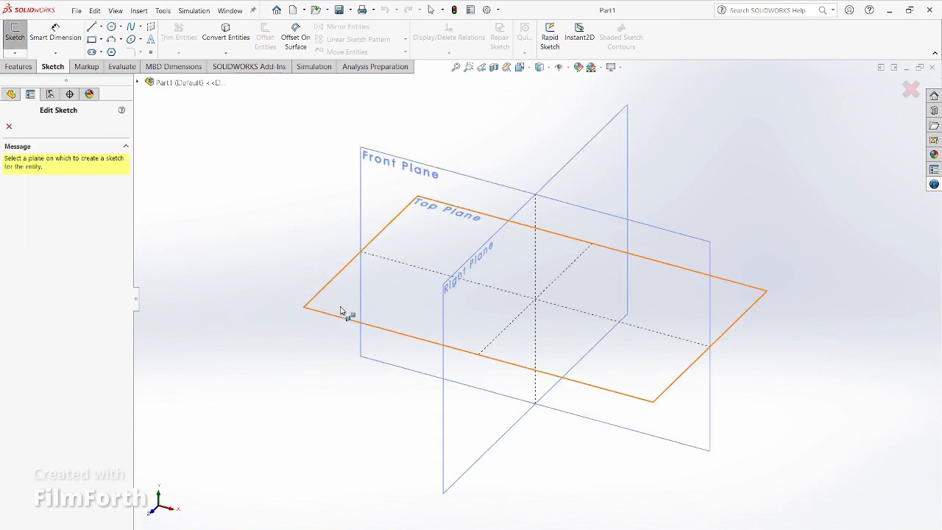
{"action": "left_click", "coordinate": [341, 312]}
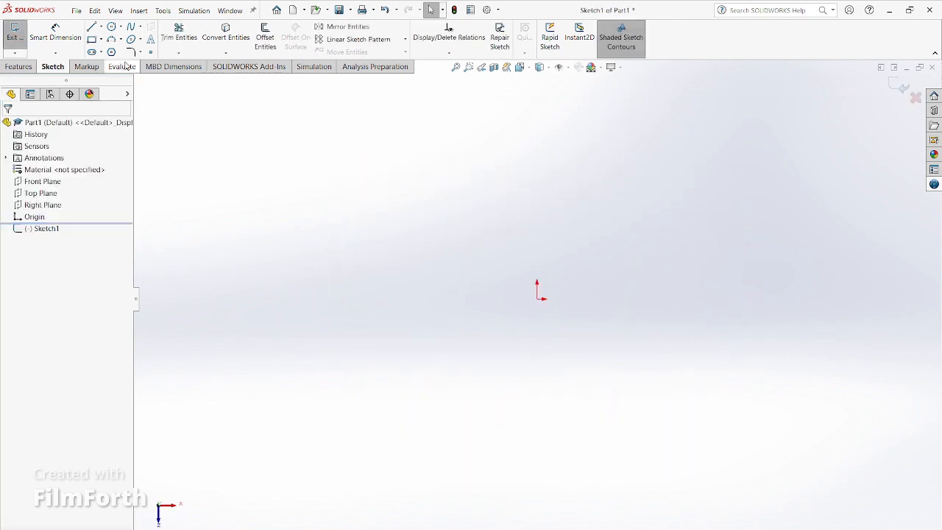
{"action": "left_click", "coordinate": [111, 26]}
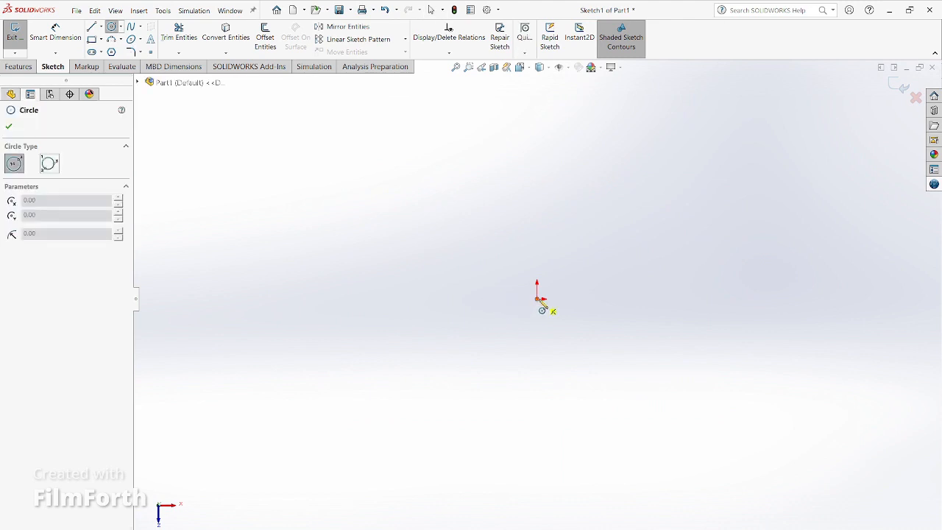
{"action": "left_click", "coordinate": [538, 299]}
{"action": "left_click", "coordinate": [645, 321]}
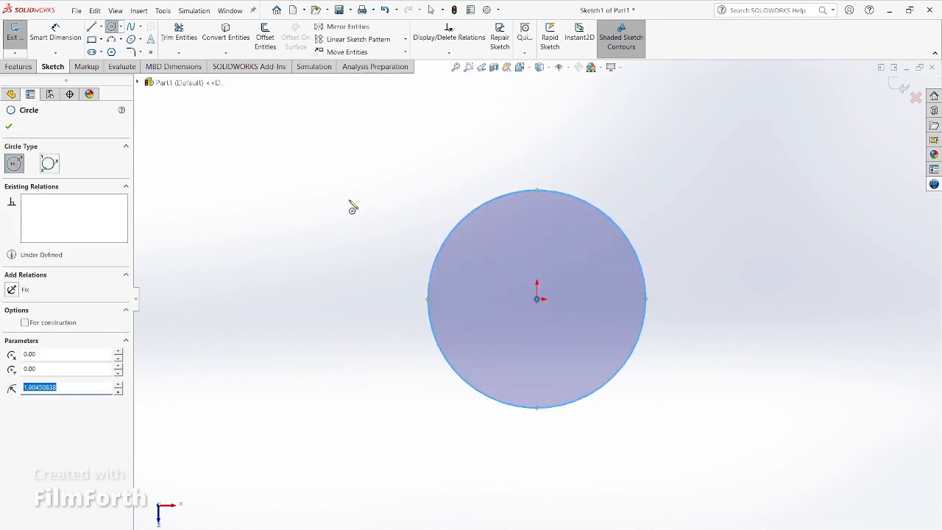
{"action": "left_click", "coordinate": [647, 290]}
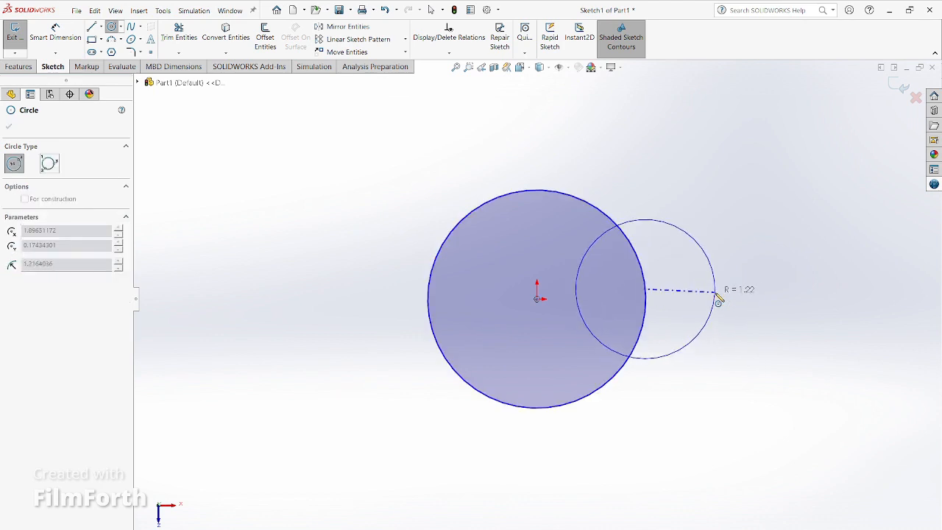
{"action": "key", "text": "Escape"}
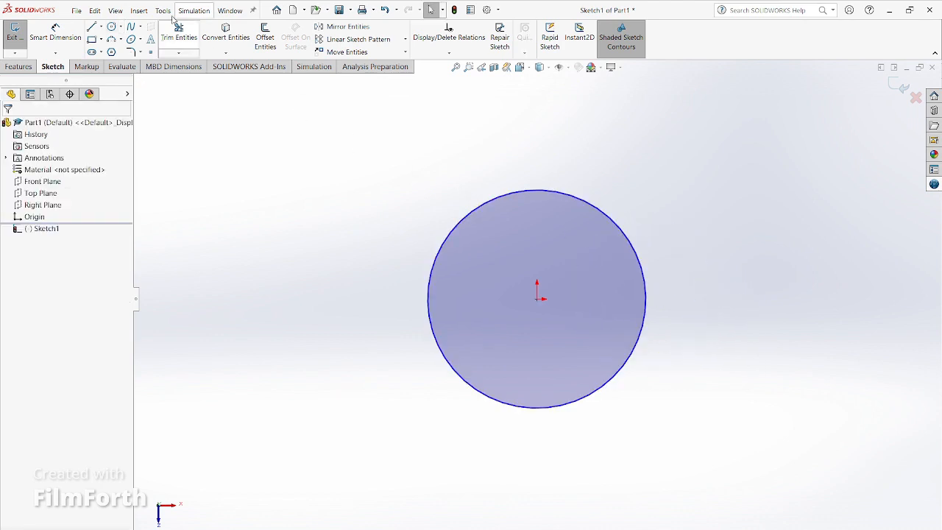
Dimension the circle's diameter at 2.6135 in
{"action": "left_click", "coordinate": [55, 33]}
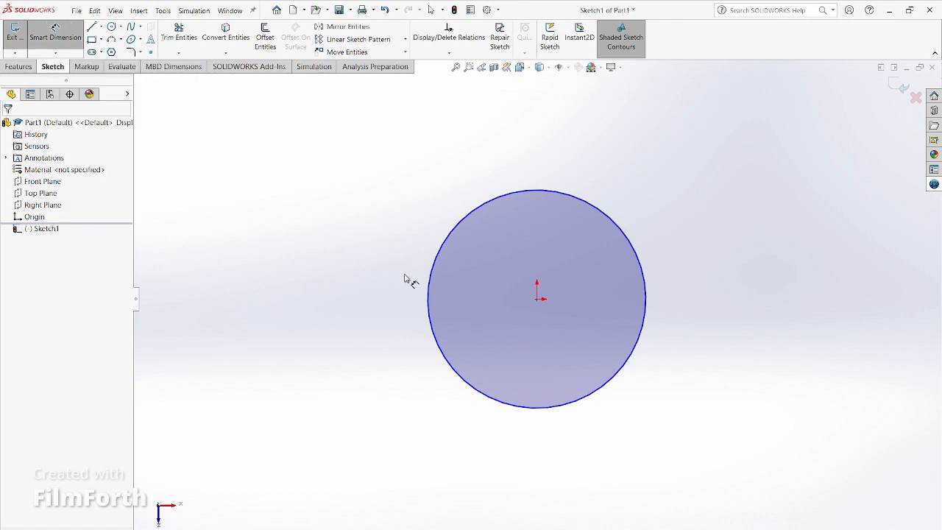
{"action": "left_click", "coordinate": [430, 308]}
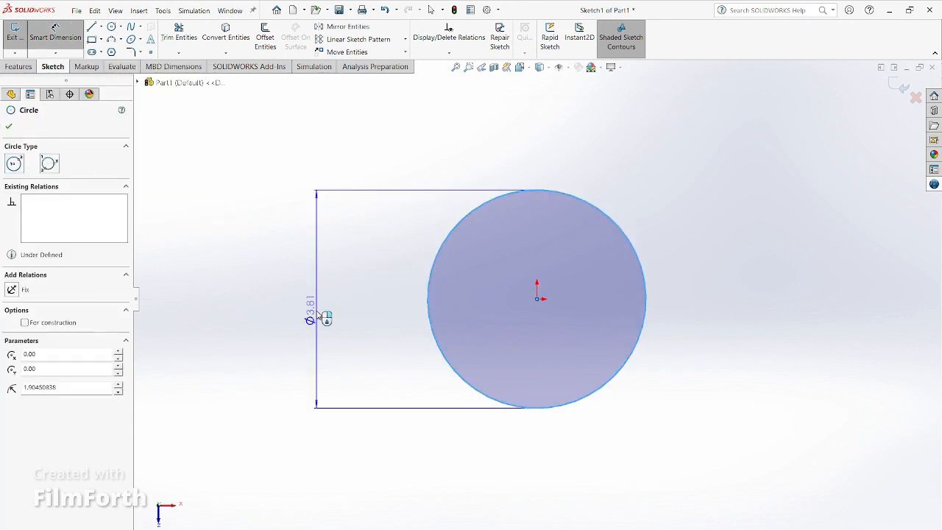
{"action": "left_click", "coordinate": [317, 315]}
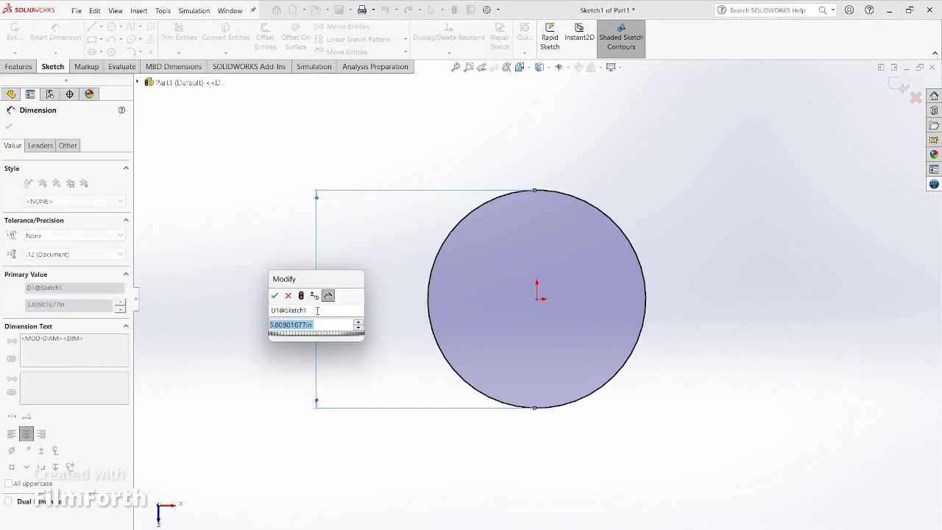
{"action": "type", "text": "2"}
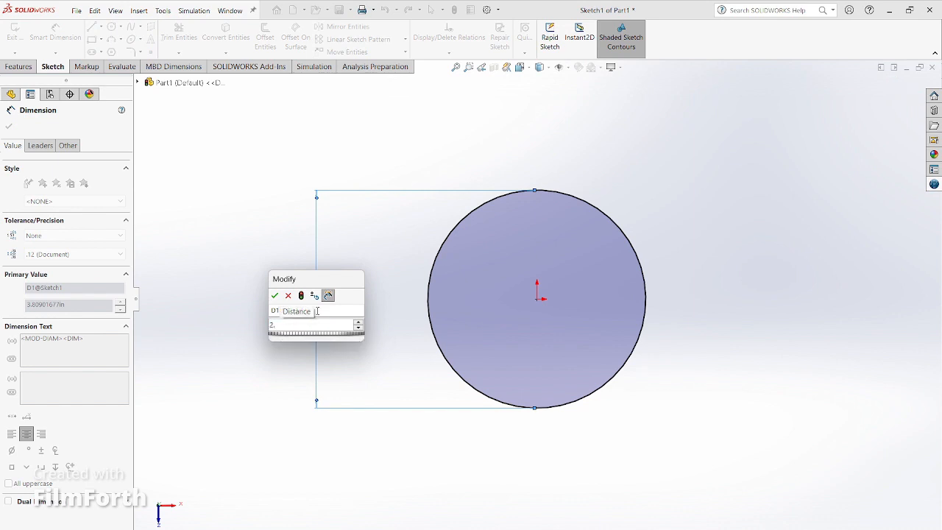
{"action": "type", "text": ".6135"}
{"action": "key", "text": "Return"}
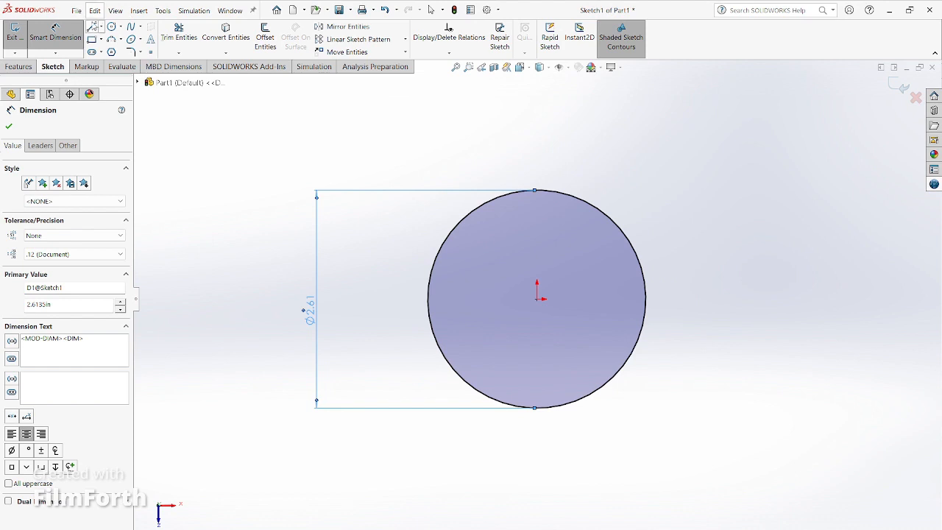
{"action": "left_click", "coordinate": [265, 37]}
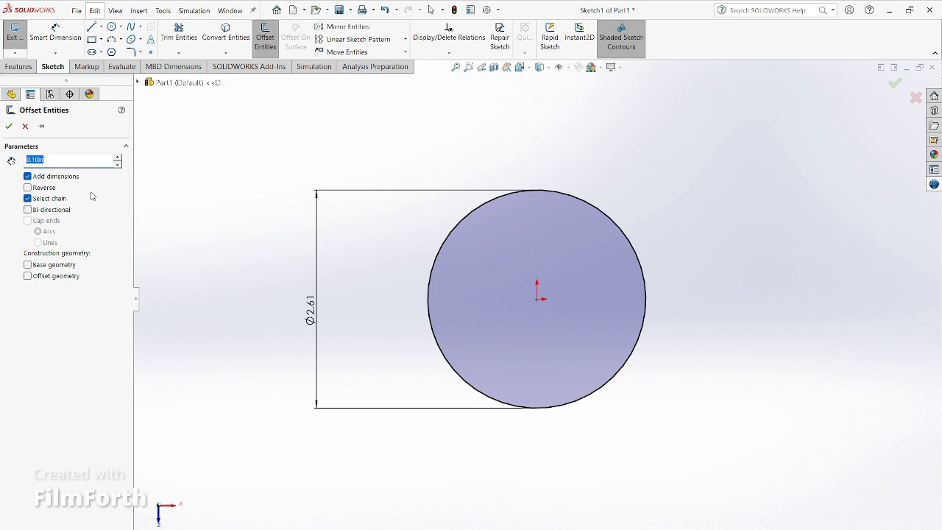
{"action": "left_click", "coordinate": [28, 188]}
{"action": "left_click", "coordinate": [25, 126]}
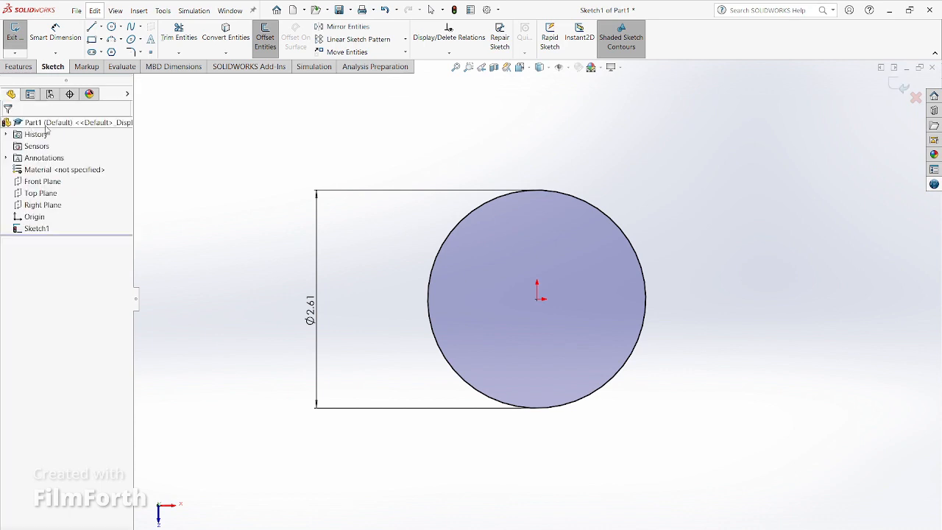
Offset the circle inward by 0.425 in, with the offset dimension added
{"action": "left_click", "coordinate": [265, 37]}
{"action": "left_click", "coordinate": [431, 331]}
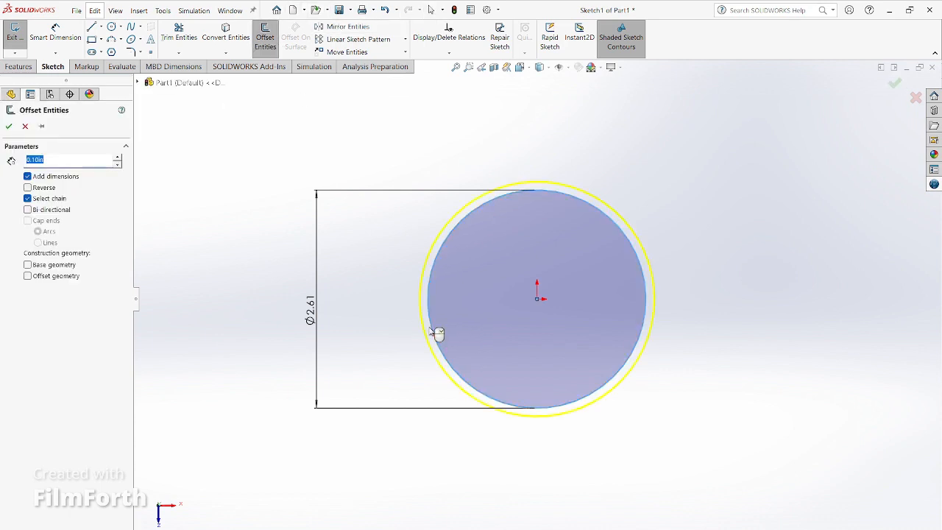
{"action": "left_click", "coordinate": [28, 187]}
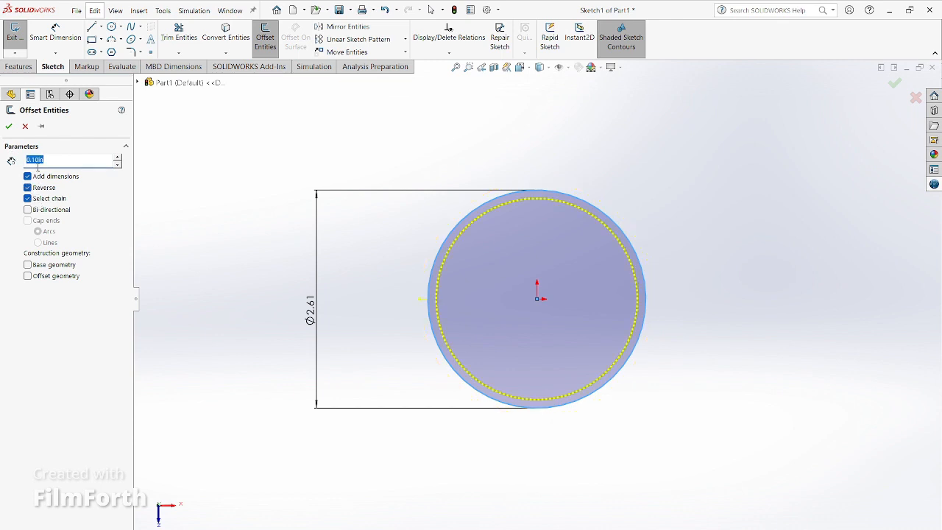
{"action": "type", "text": "0."}
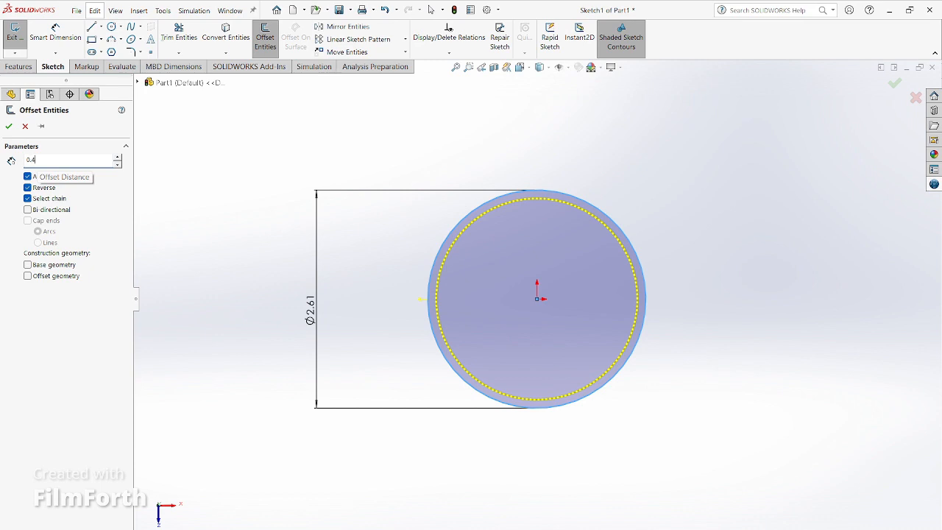
{"action": "type", "text": "4250"}
{"action": "key", "text": "Return"}
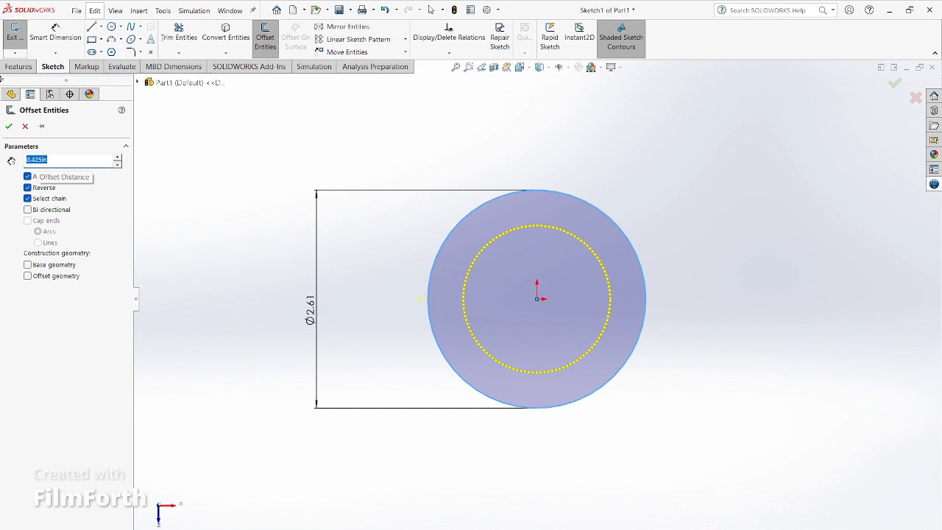
{"action": "left_click", "coordinate": [9, 125]}
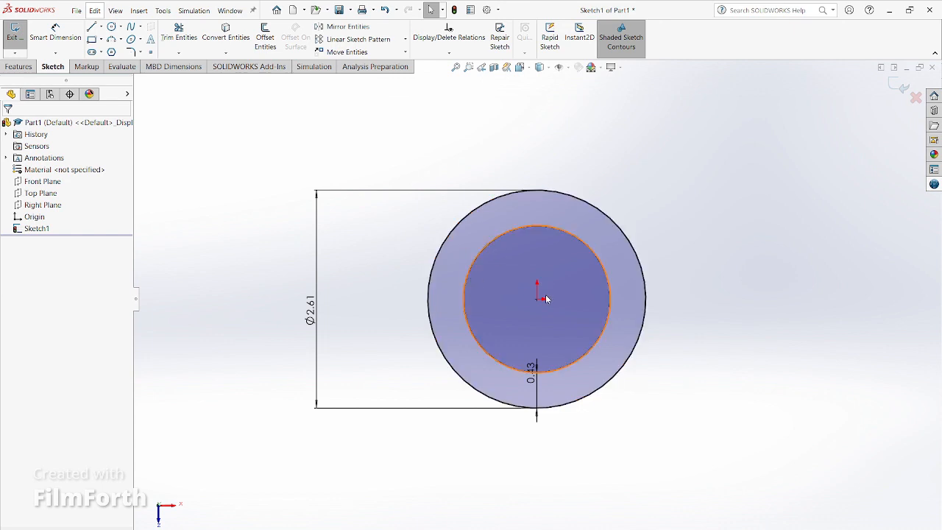
Draw a vertical centerline about 0.39 in long from the inner circle's top point down toward the origin
{"action": "scroll", "coordinate": [546, 298], "scroll_direction": "down", "scroll_amount": 3}
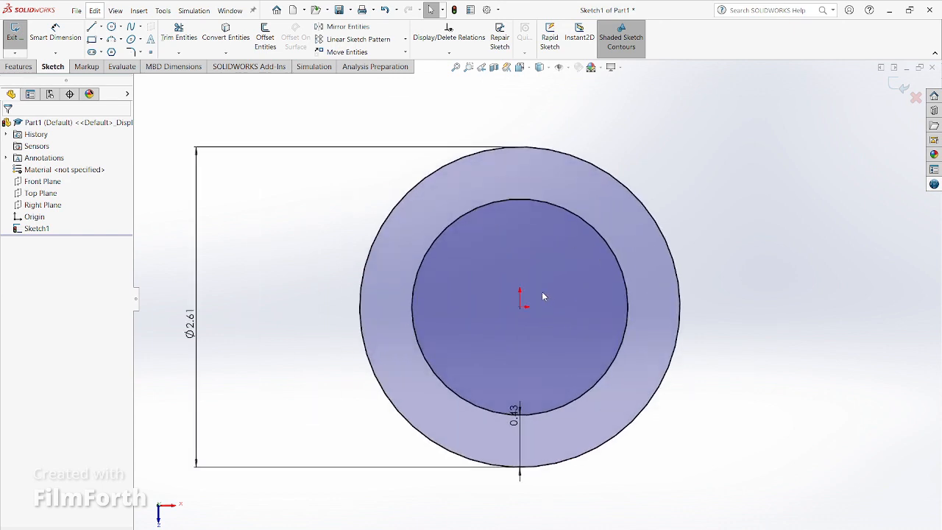
{"action": "left_click", "coordinate": [101, 27]}
{"action": "left_click", "coordinate": [149, 52]}
{"action": "left_click", "coordinate": [521, 199]}
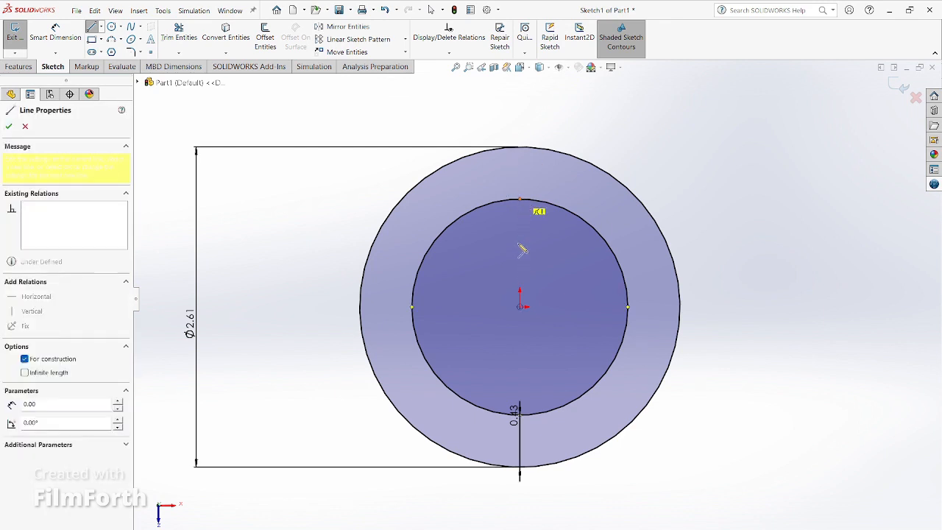
{"action": "left_click", "coordinate": [520, 248]}
{"action": "key", "text": "Escape"}
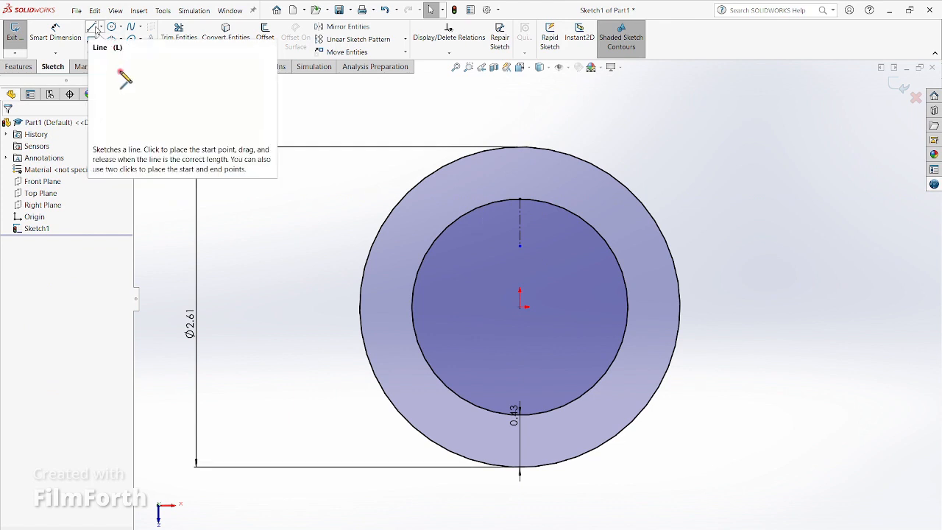
Sketch a slanted line about 0.54 in long from the inner circle, just left of the centerline, down and away from it
{"action": "left_click", "coordinate": [150, 54]}
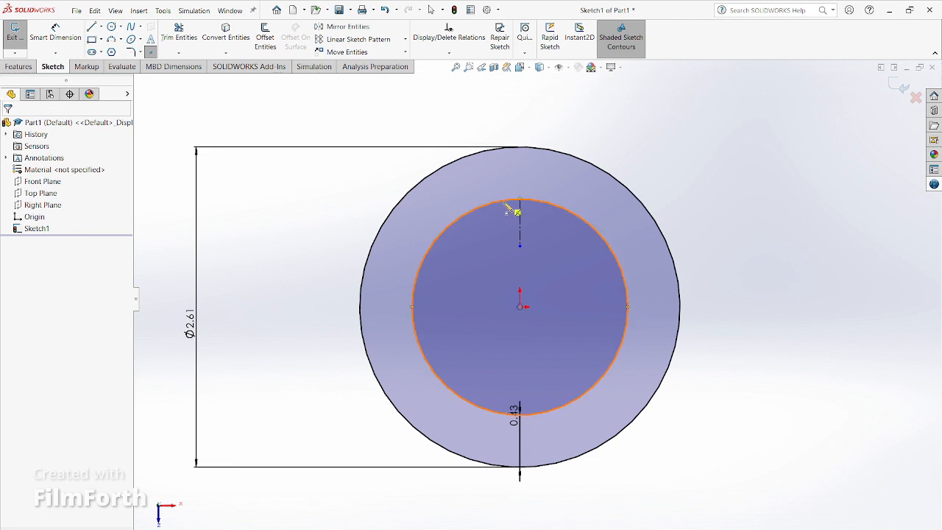
{"action": "key", "text": "l"}
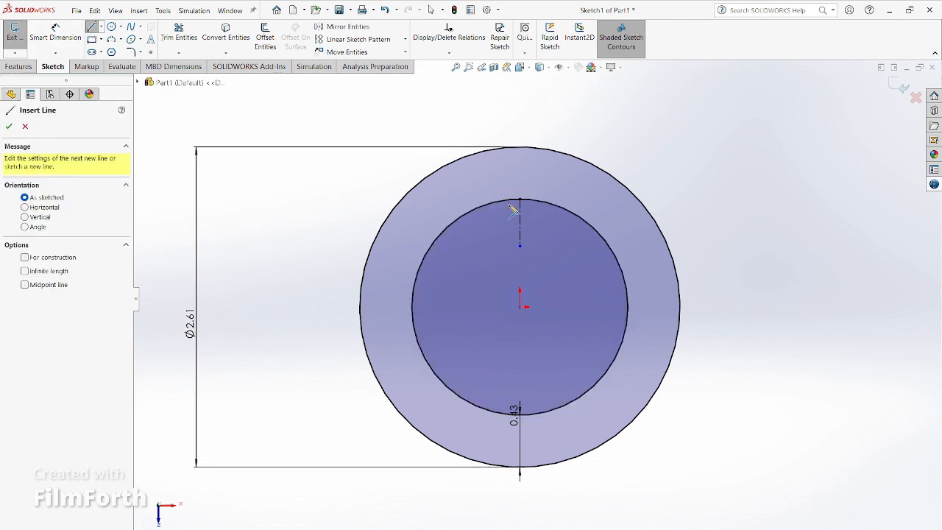
{"action": "left_click", "coordinate": [504, 203]}
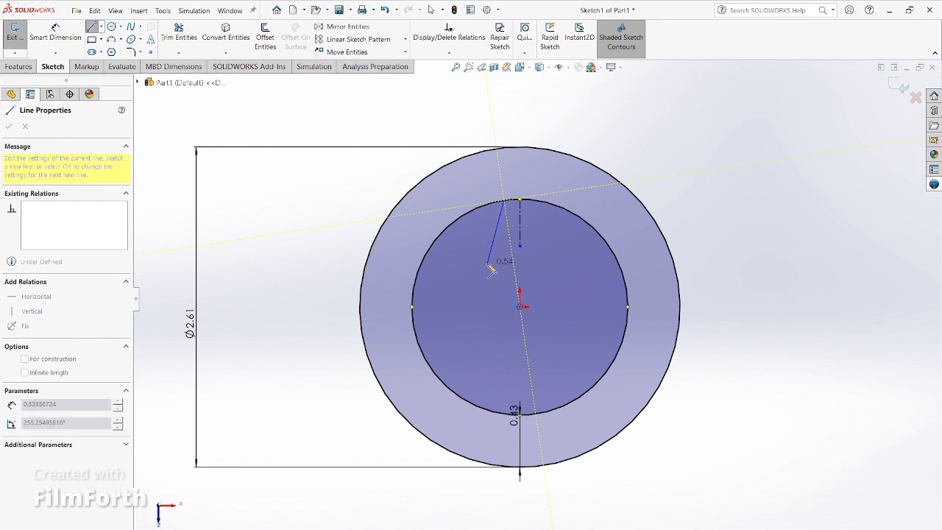
{"action": "left_click", "coordinate": [488, 262]}
{"action": "key", "text": "Escape"}
Dimension the horizontal distance between the upper ends of the slanted line and the centerline at 0.2165/2 in
{"action": "scroll", "coordinate": [526, 240], "scroll_direction": "up", "scroll_amount": 3}
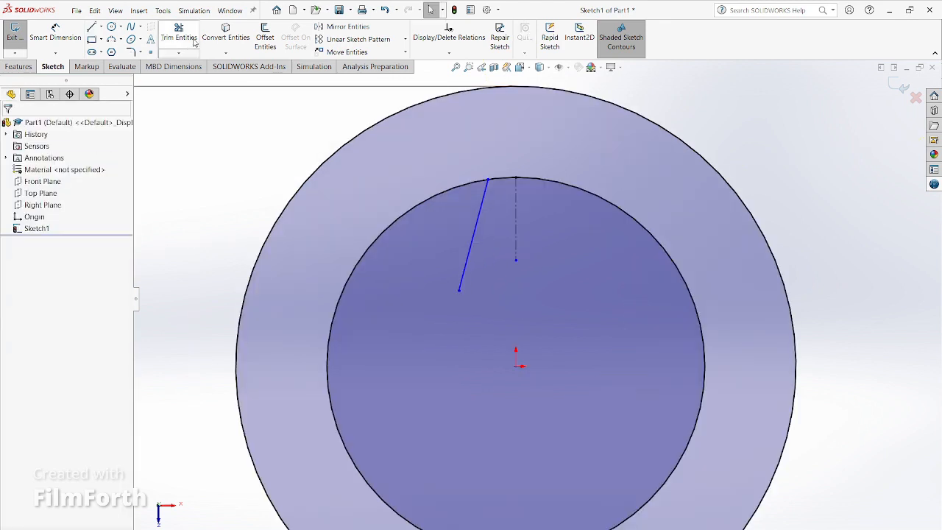
{"action": "left_click", "coordinate": [55, 33]}
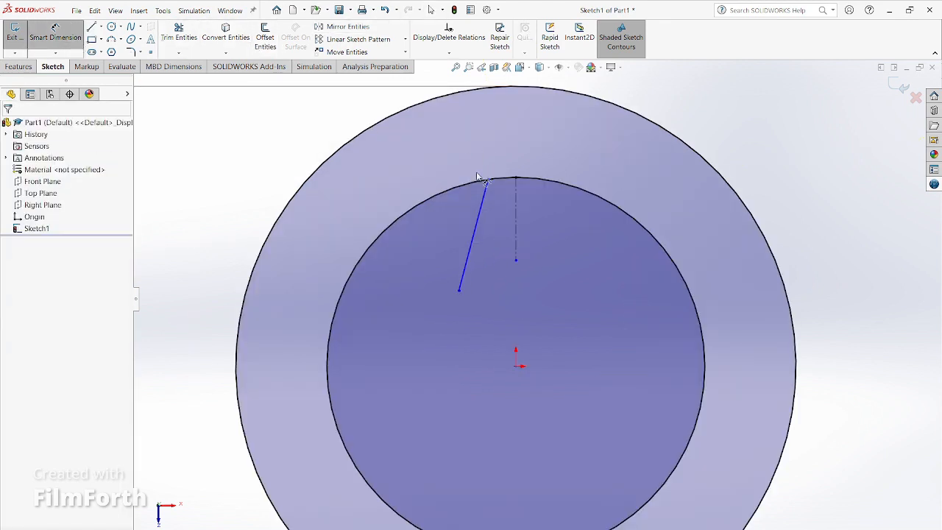
{"action": "left_click", "coordinate": [516, 179]}
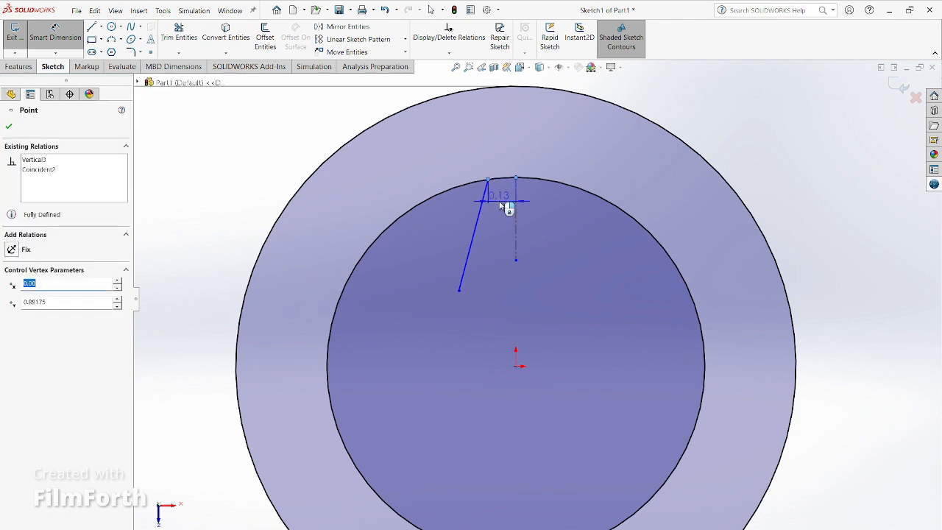
{"action": "left_click", "coordinate": [509, 155]}
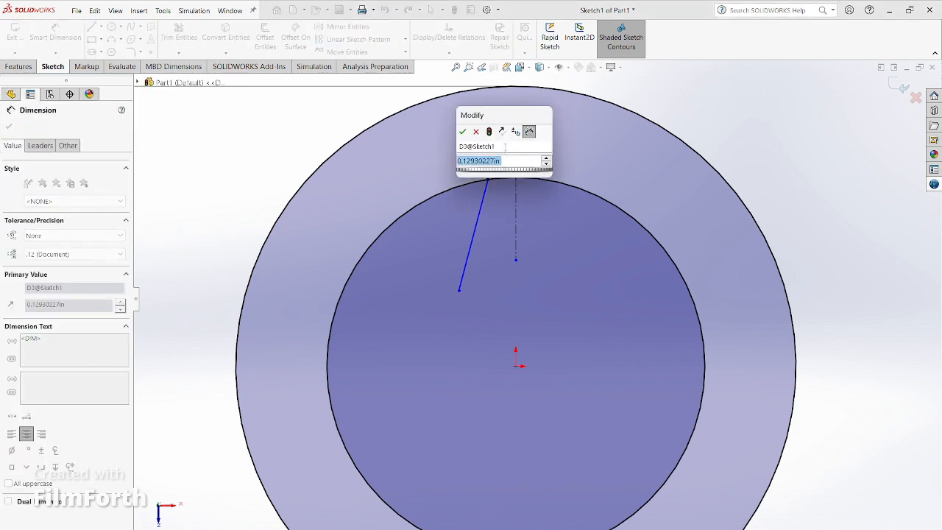
{"action": "type", "text": "0.2"}
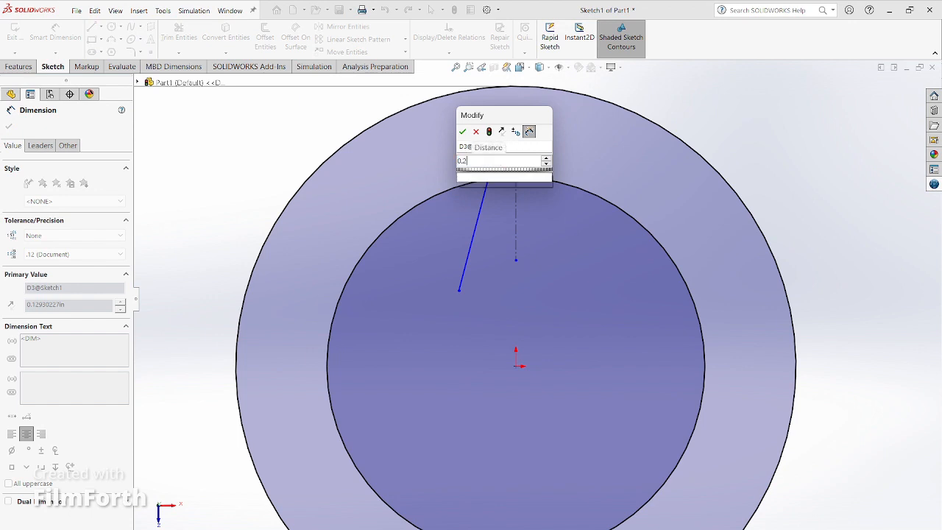
{"action": "type", "text": "165/2"}
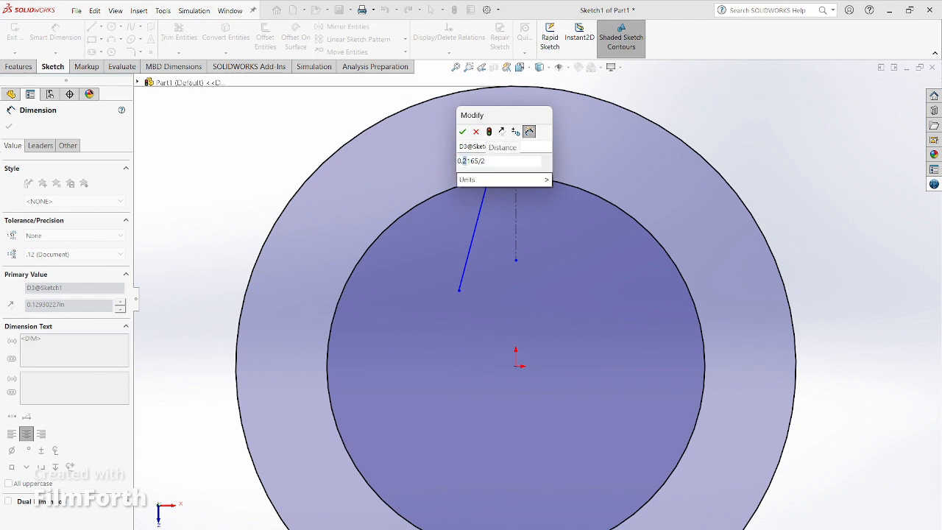
{"action": "key", "text": "Return"}
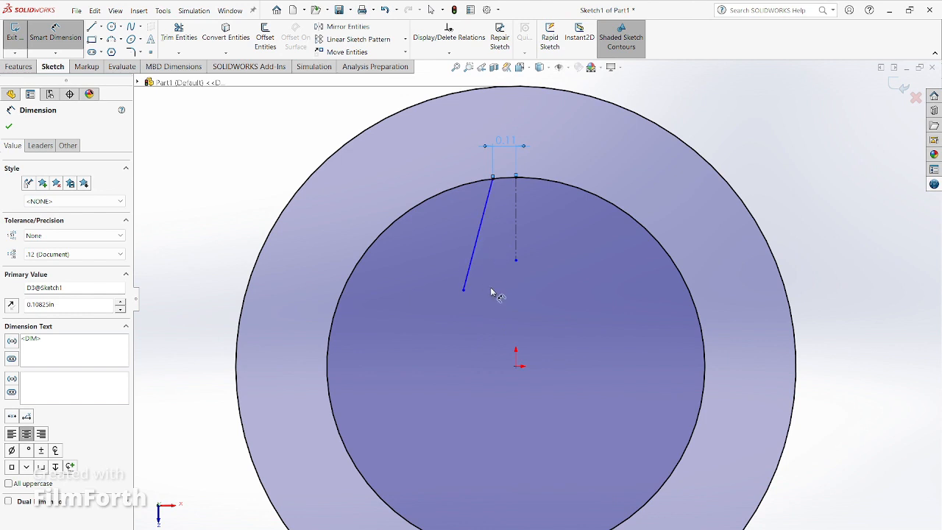
{"action": "left_click", "coordinate": [515, 249]}
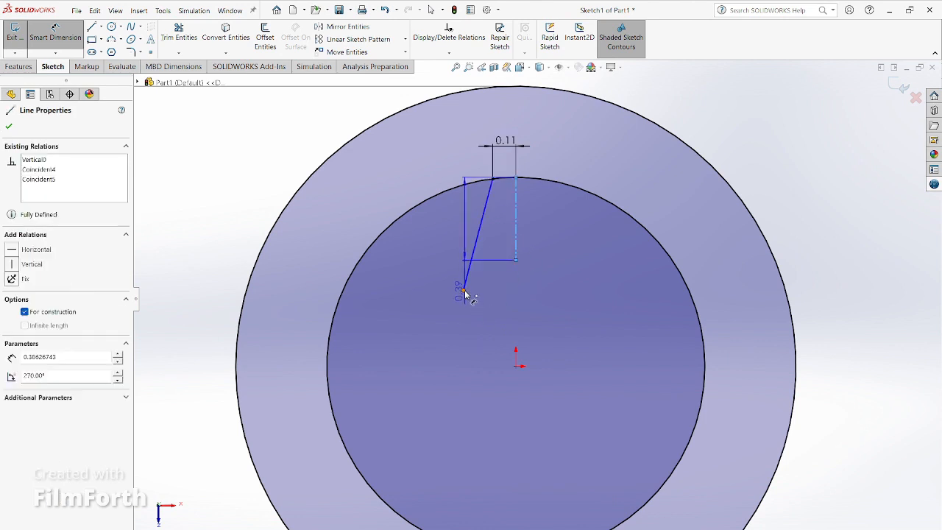
{"action": "left_click", "coordinate": [464, 290]}
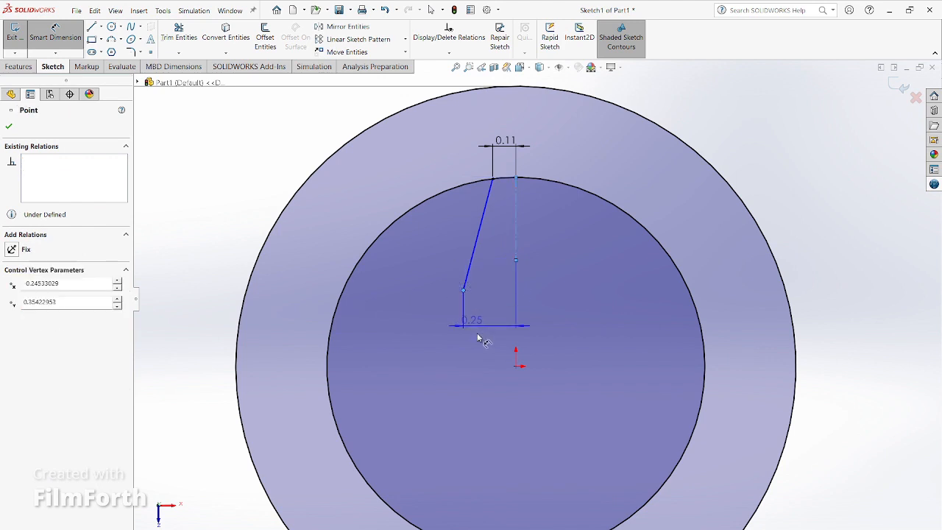
{"action": "key", "text": "Escape"}
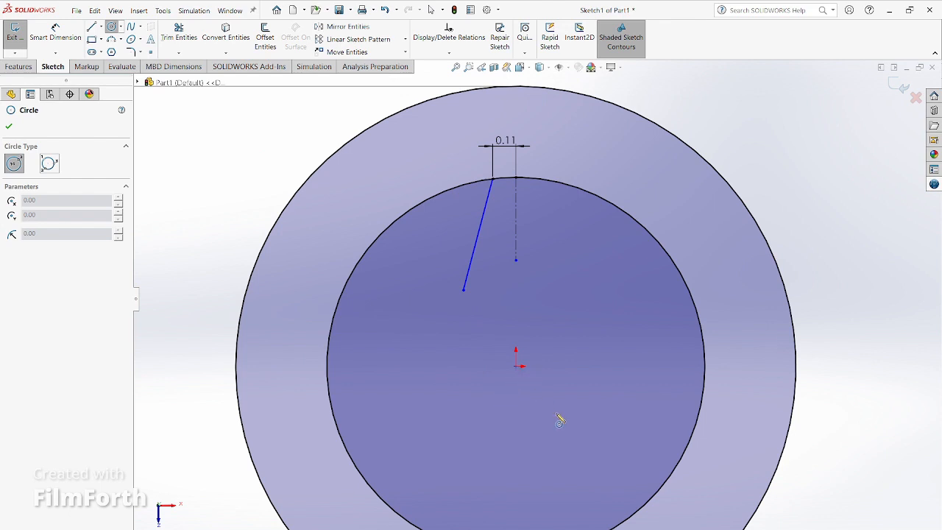
{"action": "key", "text": "Escape"}
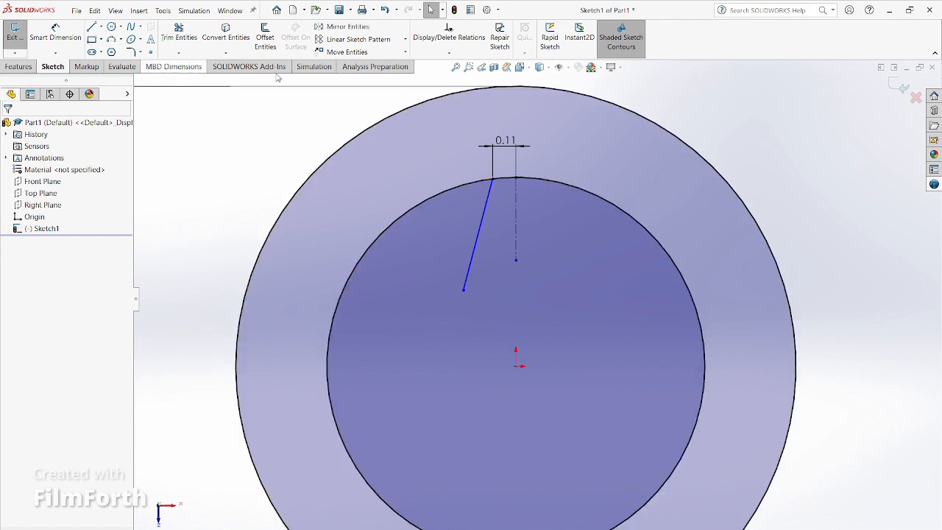
Mirror the slanted line about the vertical centerline, keeping the original as a copy
{"action": "left_click", "coordinate": [349, 28]}
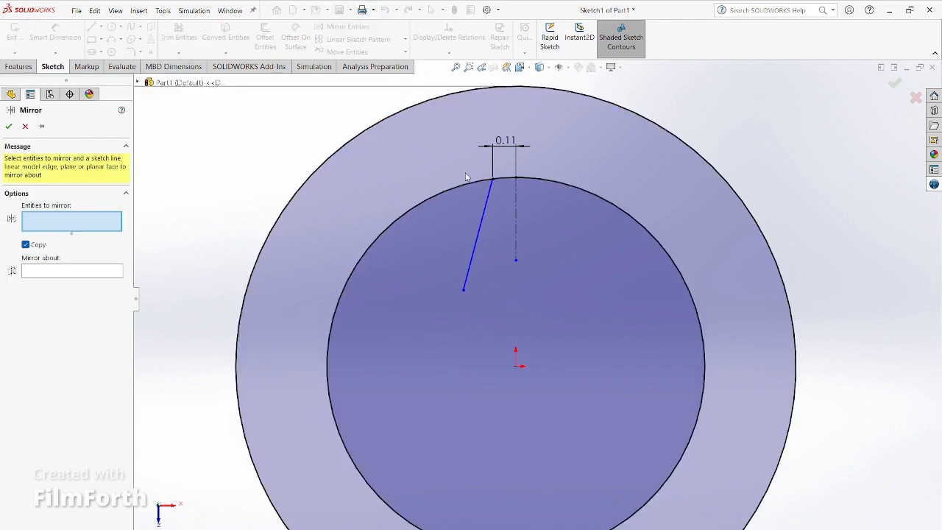
{"action": "left_click", "coordinate": [480, 225]}
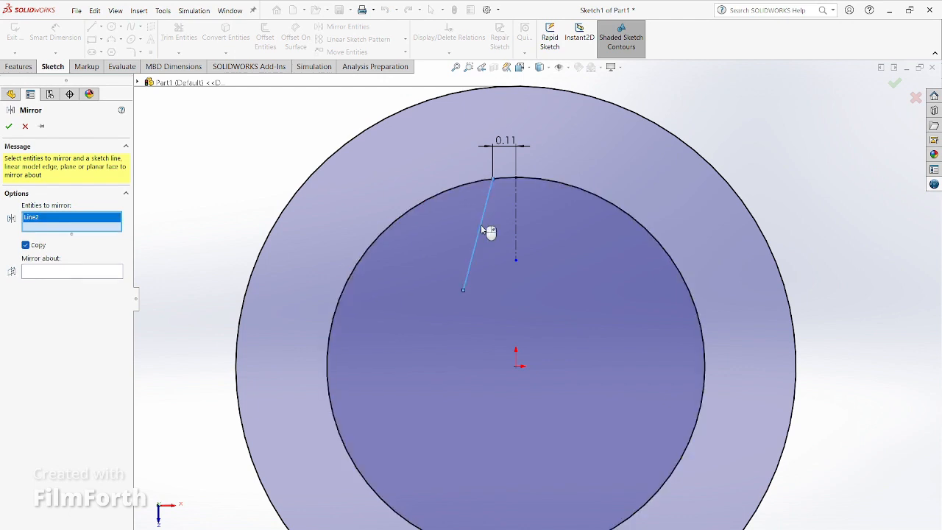
{"action": "left_click", "coordinate": [66, 274]}
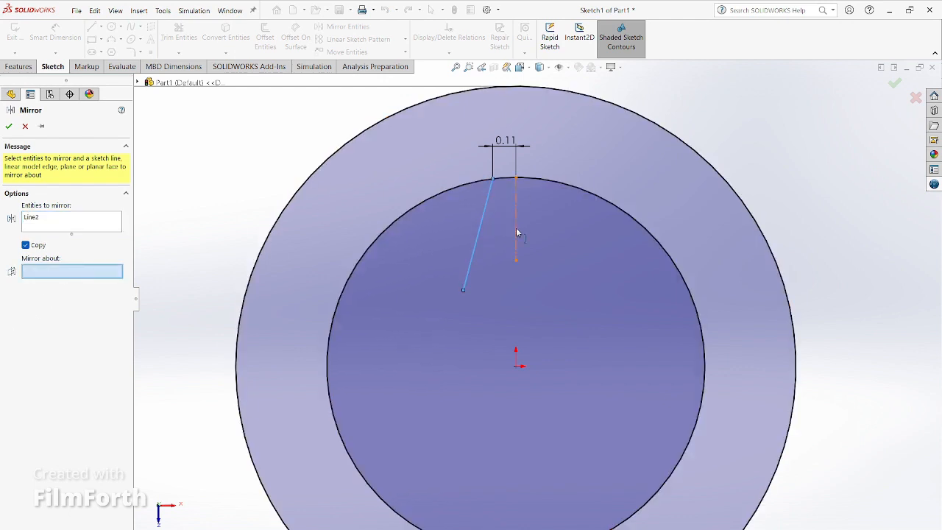
{"action": "left_click", "coordinate": [516, 229]}
{"action": "left_click", "coordinate": [9, 126]}
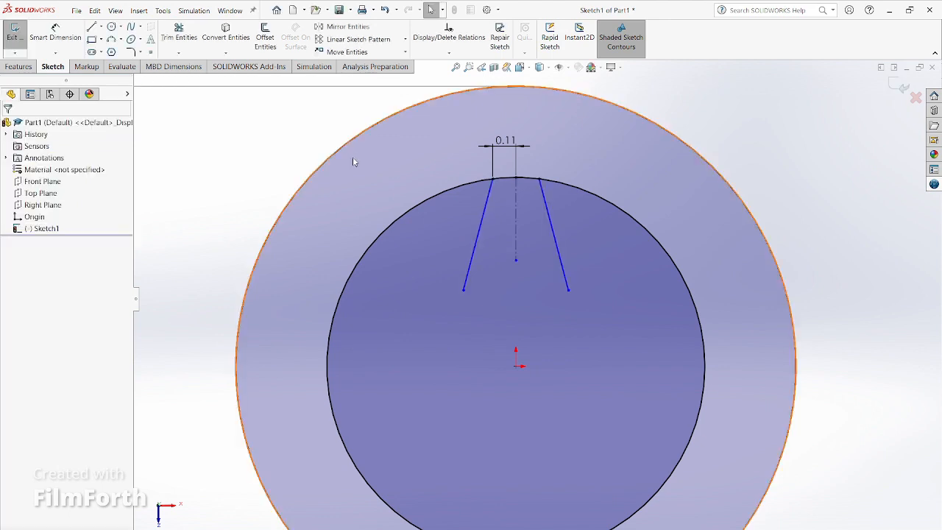
{"action": "left_click", "coordinate": [405, 39]}
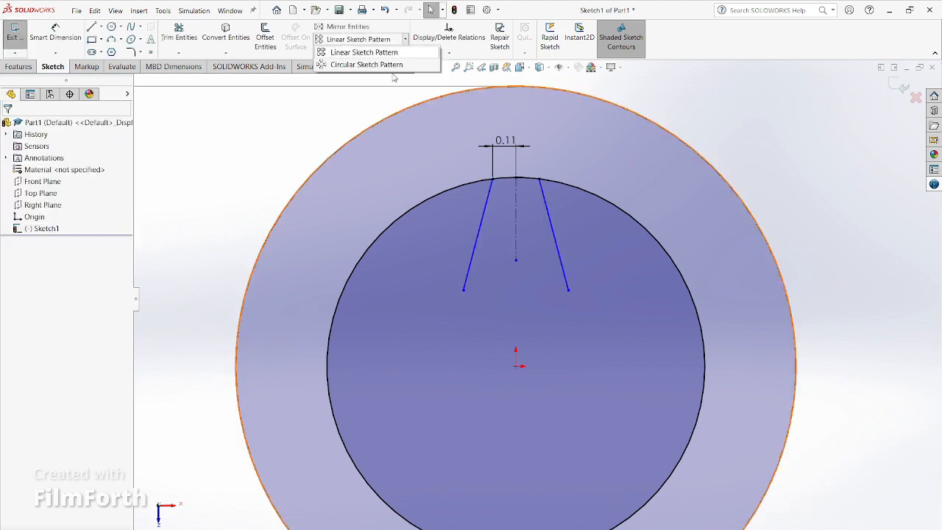
{"action": "left_click", "coordinate": [397, 95]}
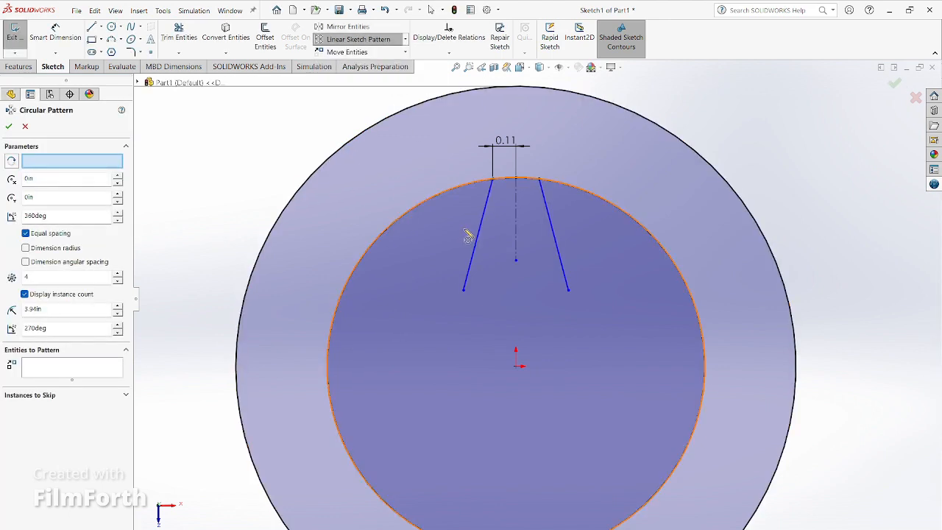
{"action": "left_click", "coordinate": [652, 237]}
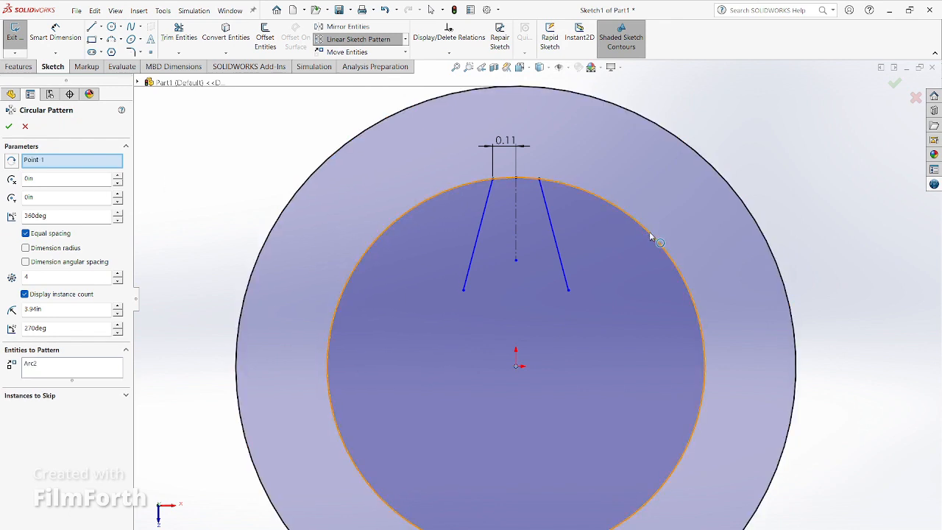
{"action": "left_click", "coordinate": [482, 228]}
{"action": "left_click", "coordinate": [552, 230]}
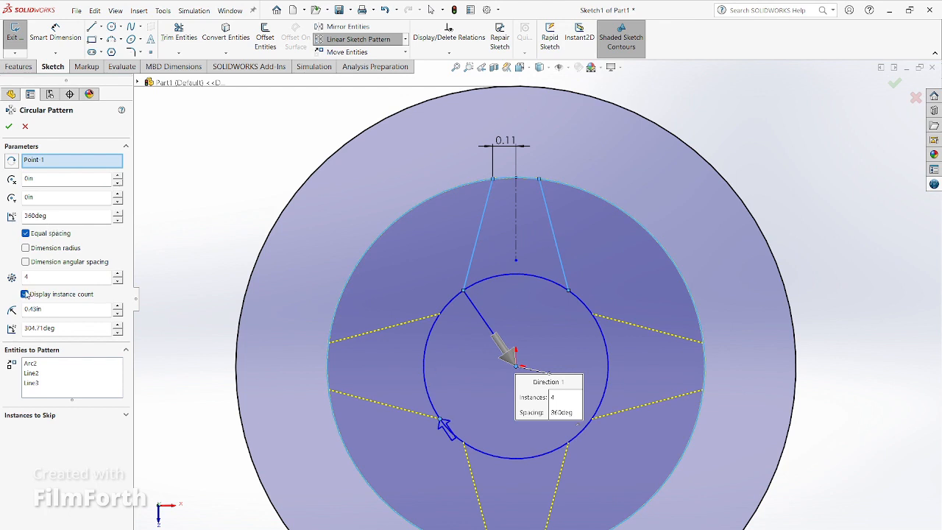
{"action": "left_click", "coordinate": [34, 278]}
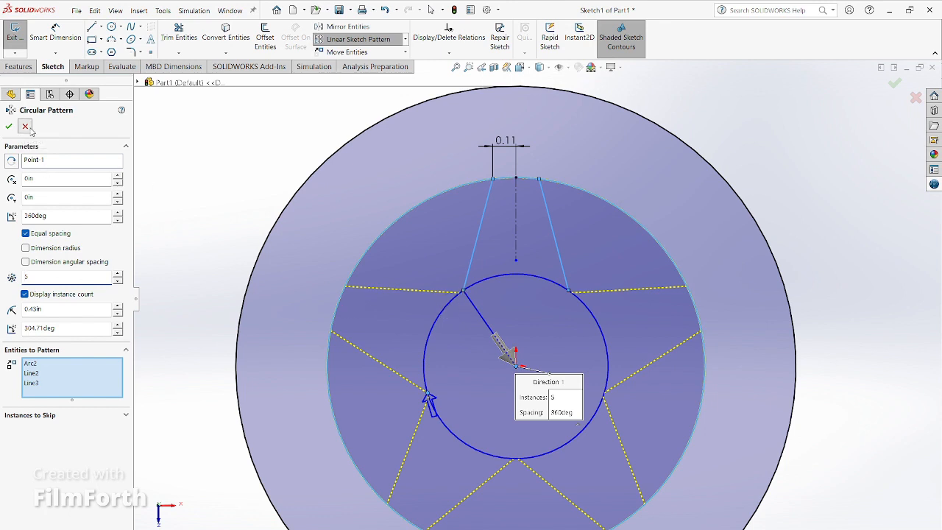
{"action": "key", "text": "Escape"}
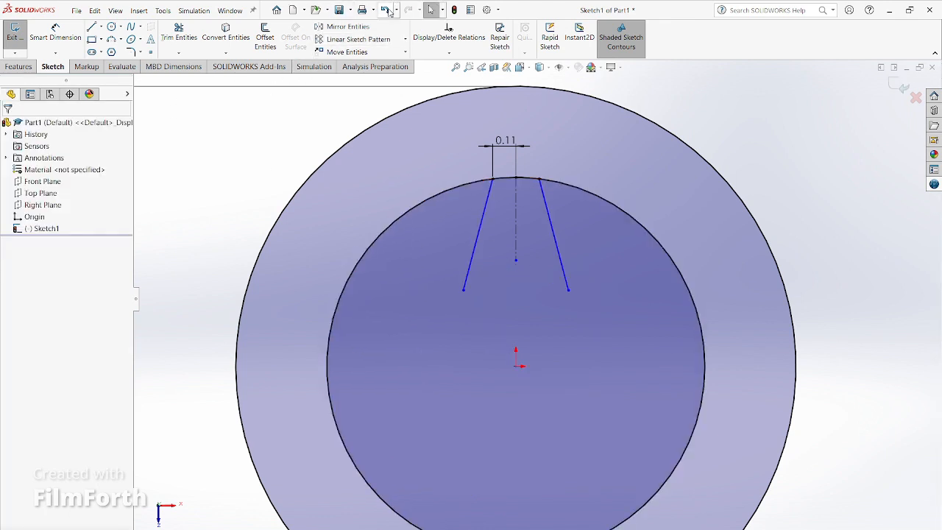
Undo the mirror and extend the original slanted line down to the far side of the inner circle
{"action": "left_click", "coordinate": [384, 9]}
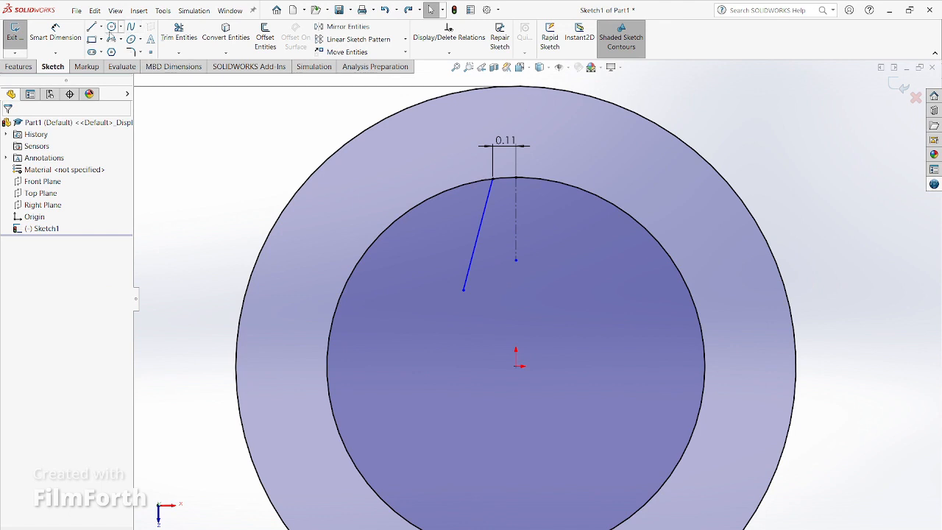
{"action": "left_click", "coordinate": [193, 54]}
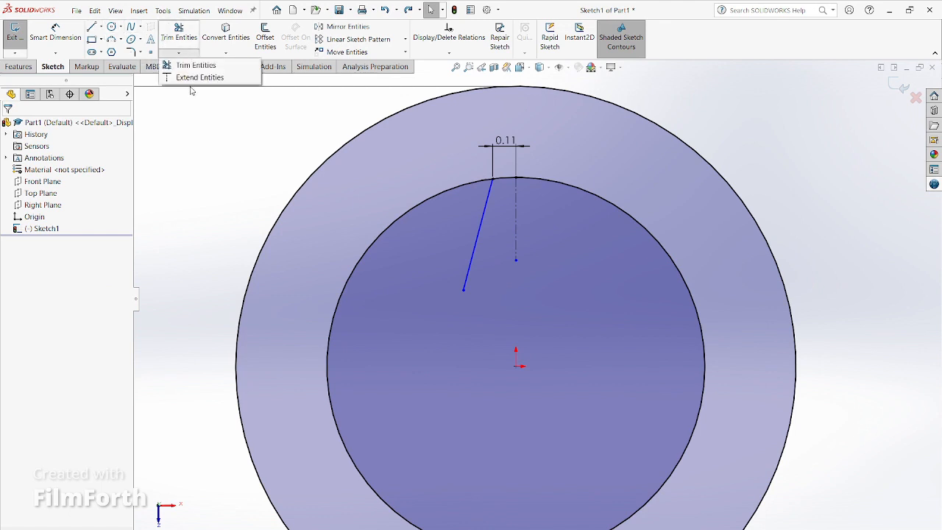
{"action": "left_click", "coordinate": [197, 77]}
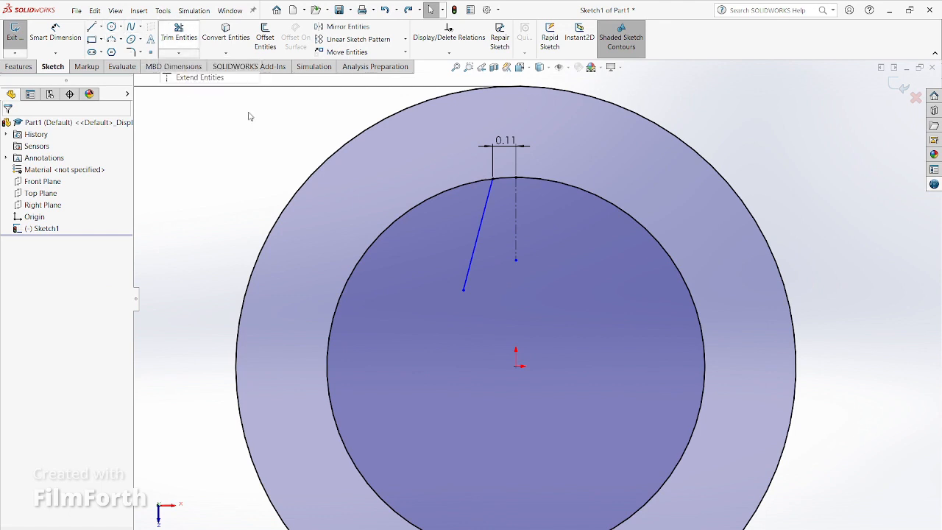
{"action": "left_click", "coordinate": [467, 284]}
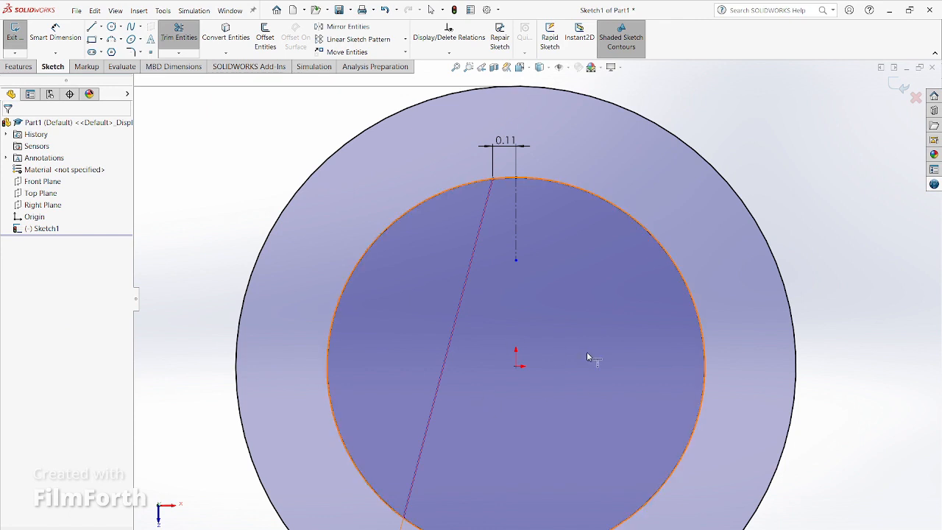
{"action": "key", "text": "Escape"}
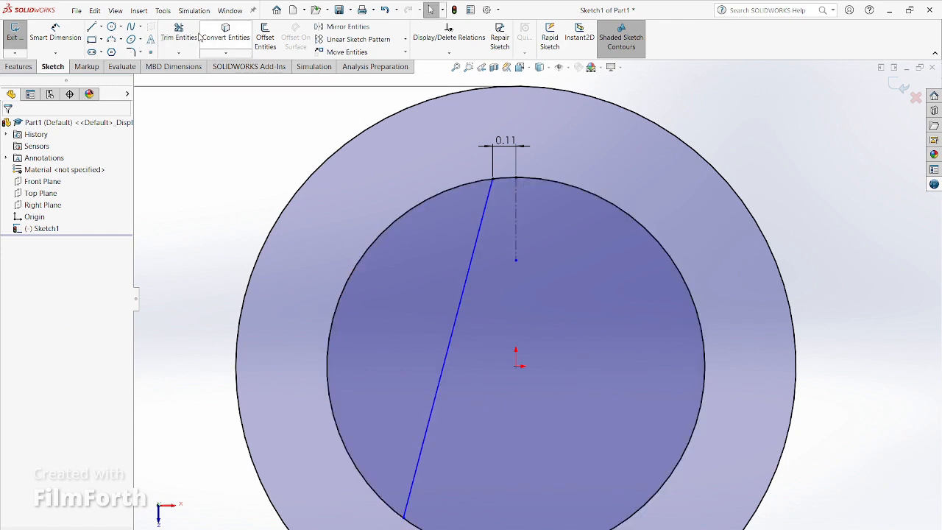
{"action": "left_click", "coordinate": [56, 33]}
{"action": "left_click", "coordinate": [463, 303]}
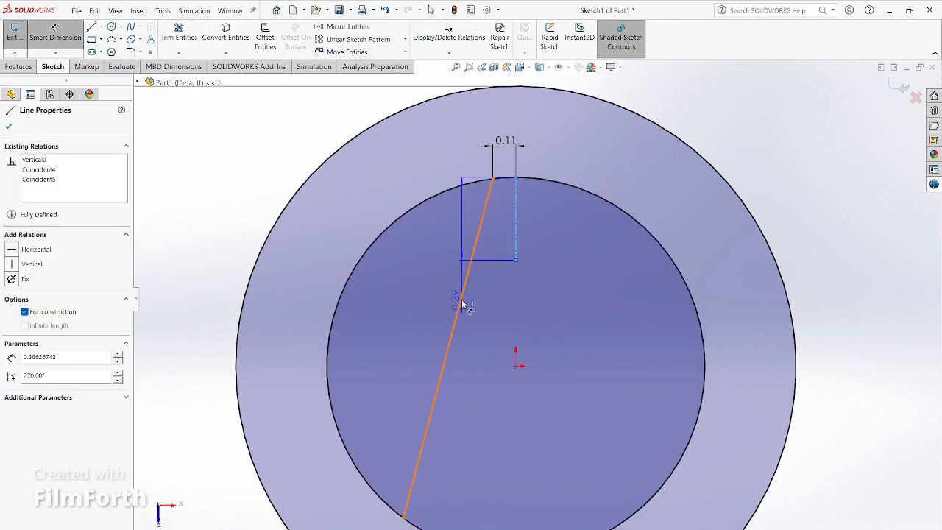
{"action": "left_click", "coordinate": [515, 254]}
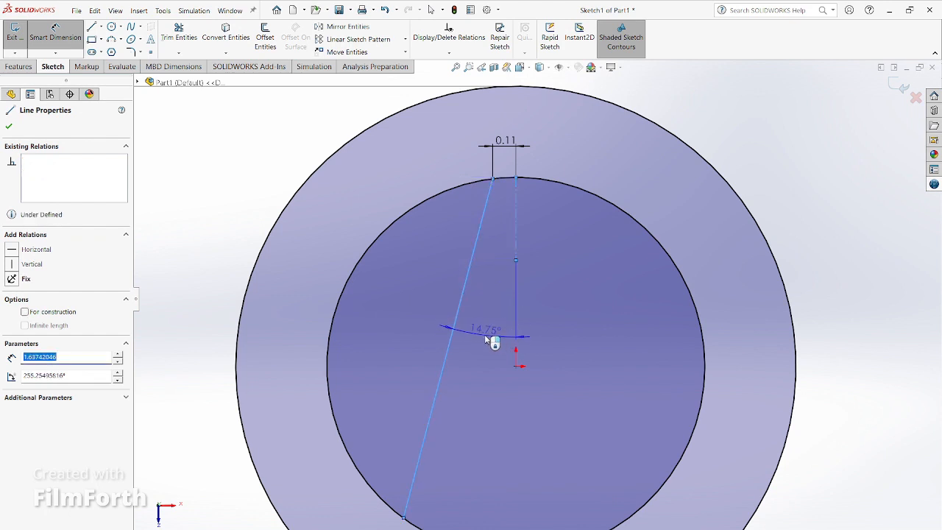
{"action": "key", "text": "Escape"}
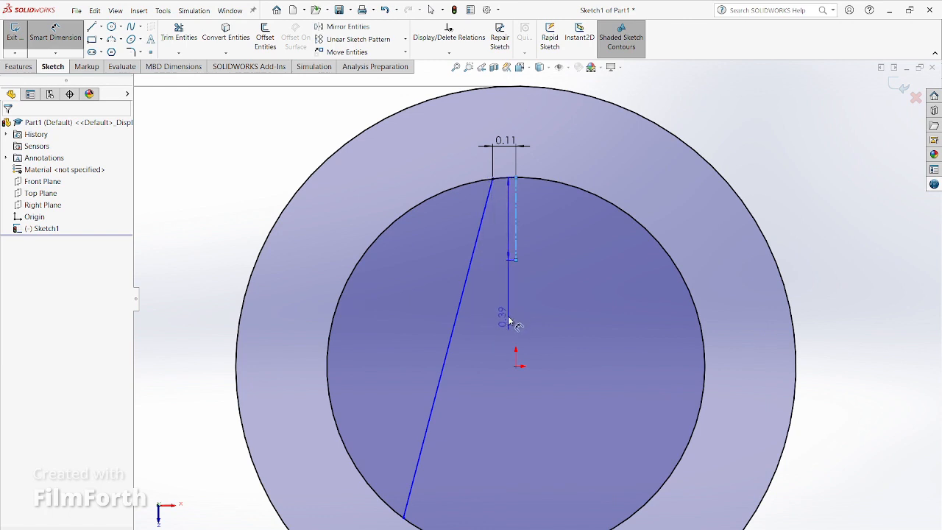
{"action": "key", "text": "Escape"}
Dimension the vertical centerline's length at 0.544 in, with the dimension placed to the right of it
{"action": "left_click", "coordinate": [516, 224]}
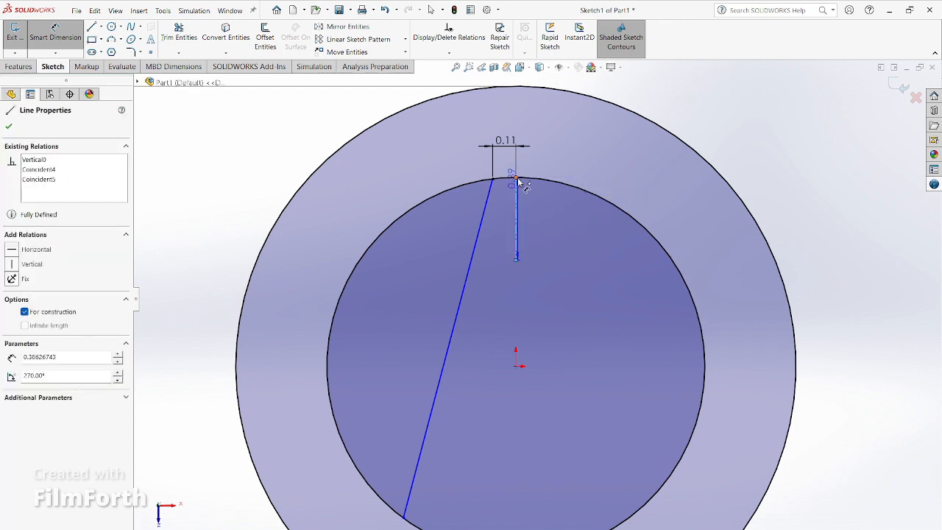
{"action": "left_click", "coordinate": [679, 207]}
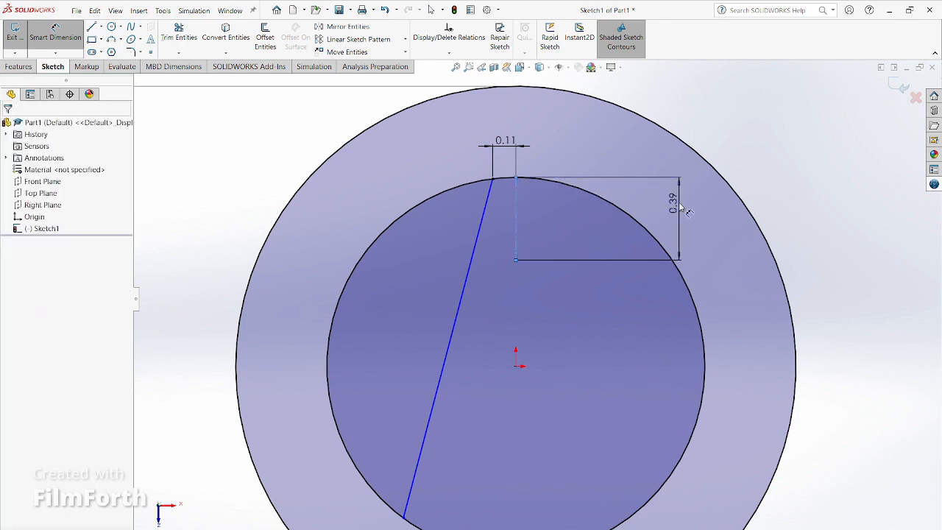
{"action": "double_click", "coordinate": [681, 208]}
{"action": "type", "text": "0.544"}
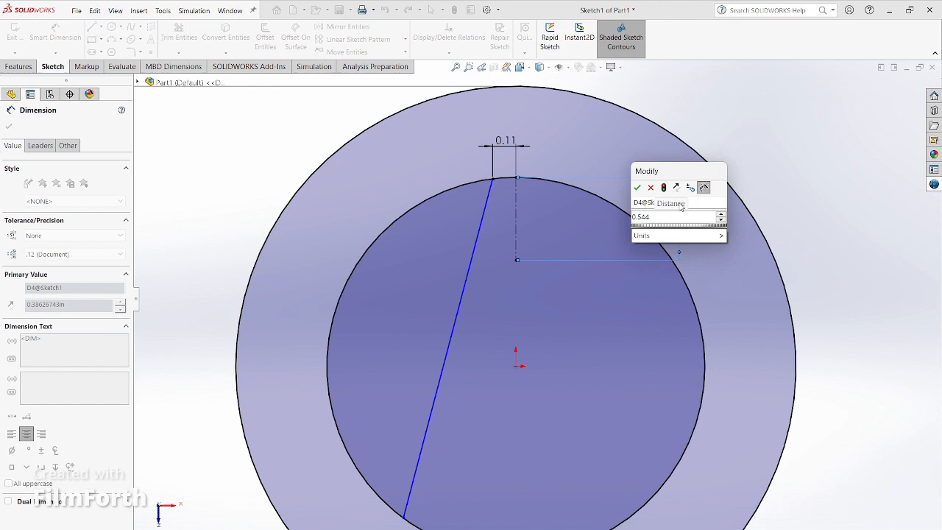
{"action": "key", "text": "Return"}
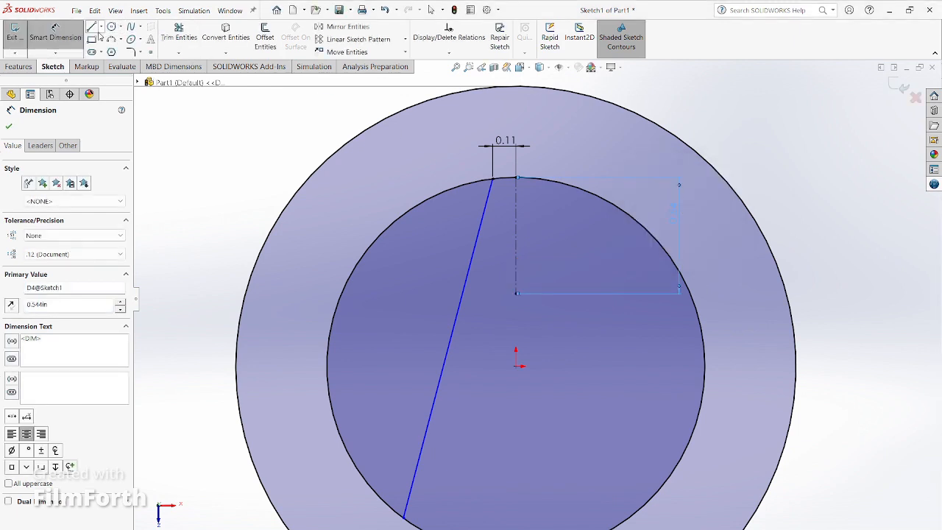
{"action": "left_click", "coordinate": [78, 32]}
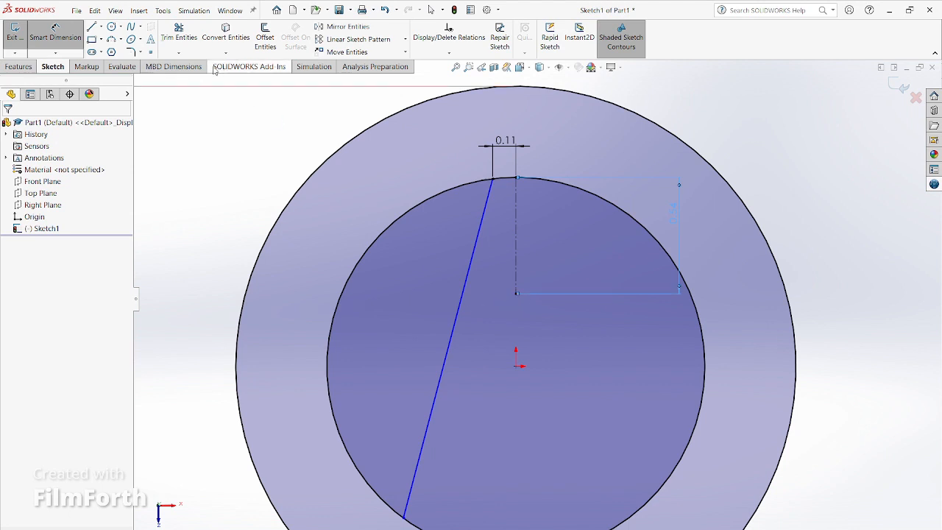
Place a sketch point about 0.20 in to the left of the centerline's lower end, level with it
{"action": "left_click", "coordinate": [151, 50]}
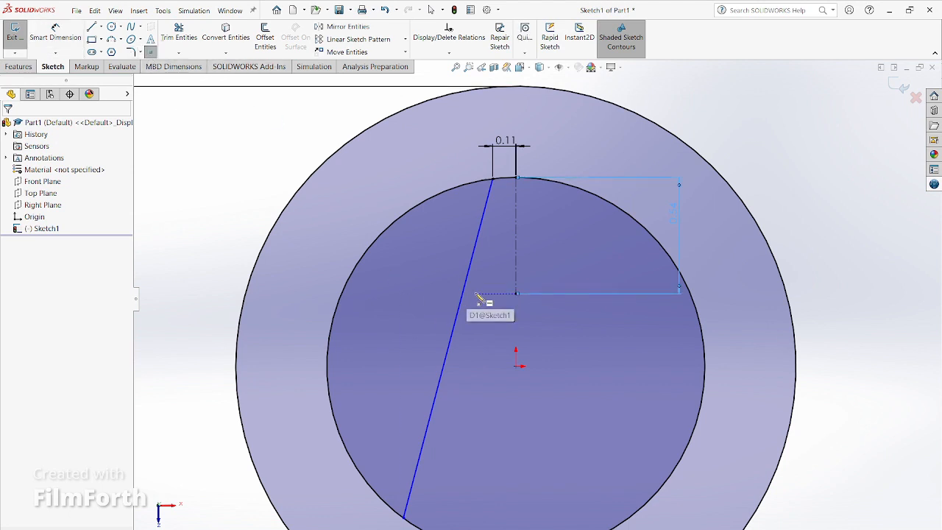
{"action": "left_click", "coordinate": [474, 294]}
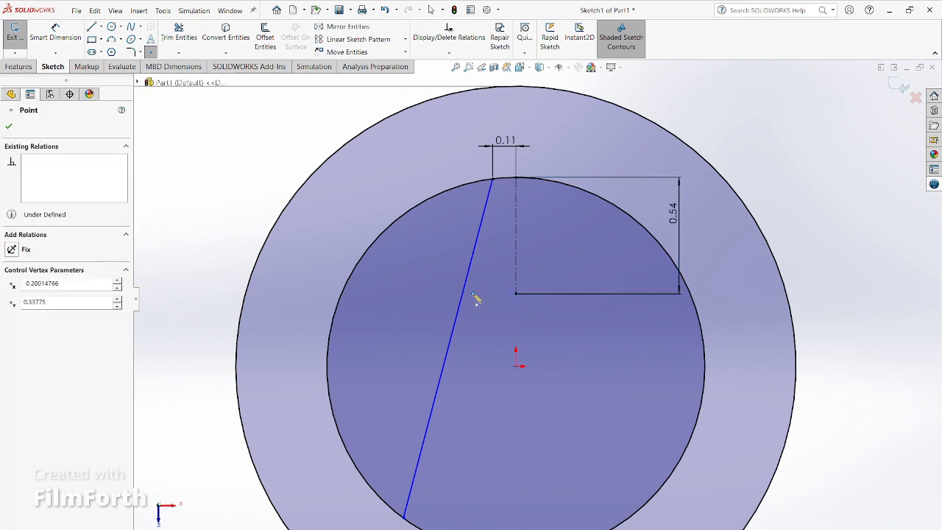
{"action": "key", "text": "Escape"}
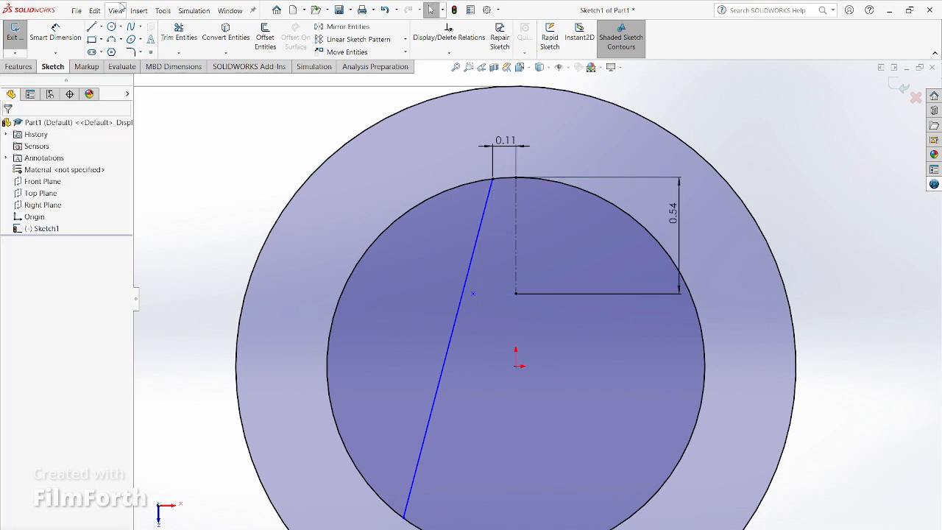
Dimension the horizontal distance between the sketch point and the centerline's lower end at 0.3795/2 in
{"action": "left_click", "coordinate": [55, 33]}
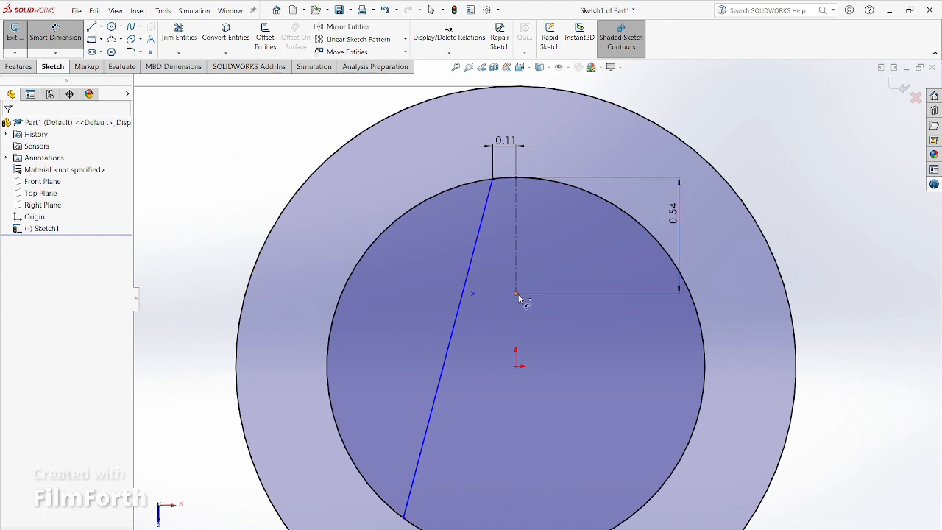
{"action": "left_click", "coordinate": [518, 295]}
{"action": "left_click", "coordinate": [474, 295]}
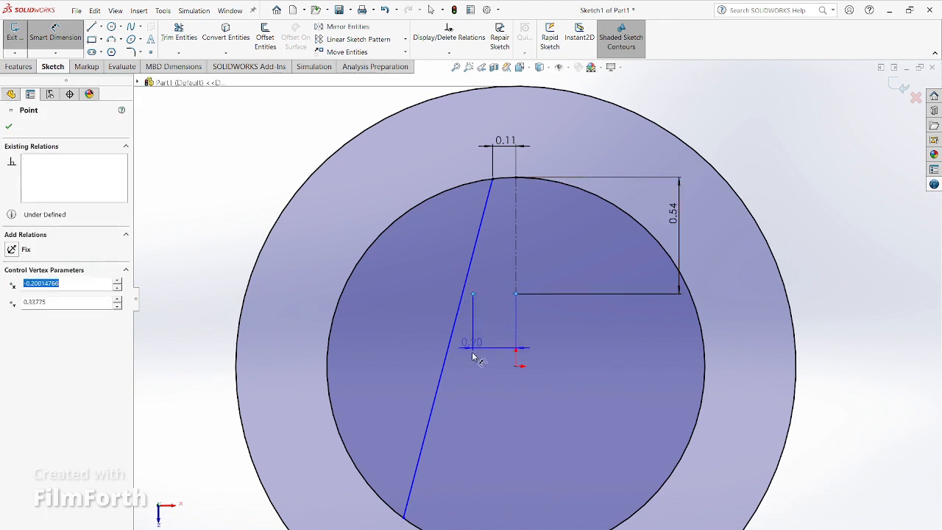
{"action": "left_click", "coordinate": [492, 363]}
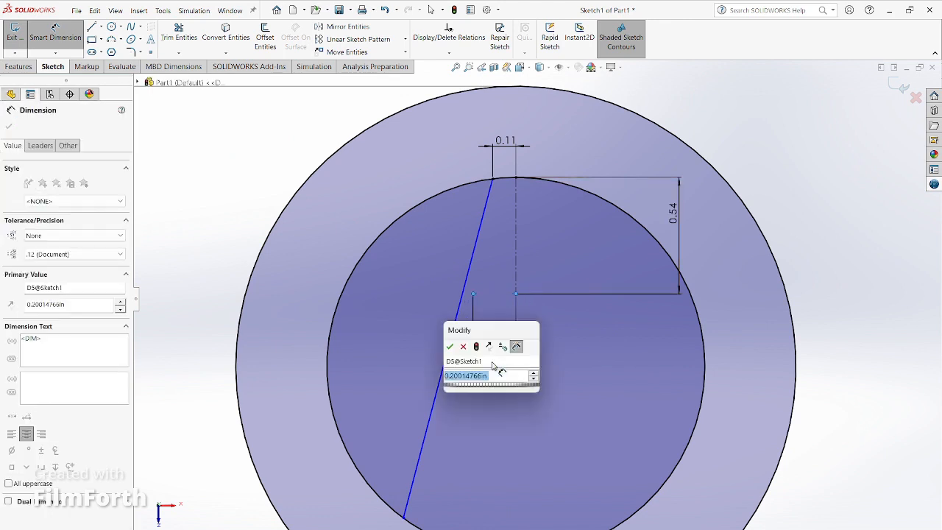
{"action": "type", "text": "0.3"}
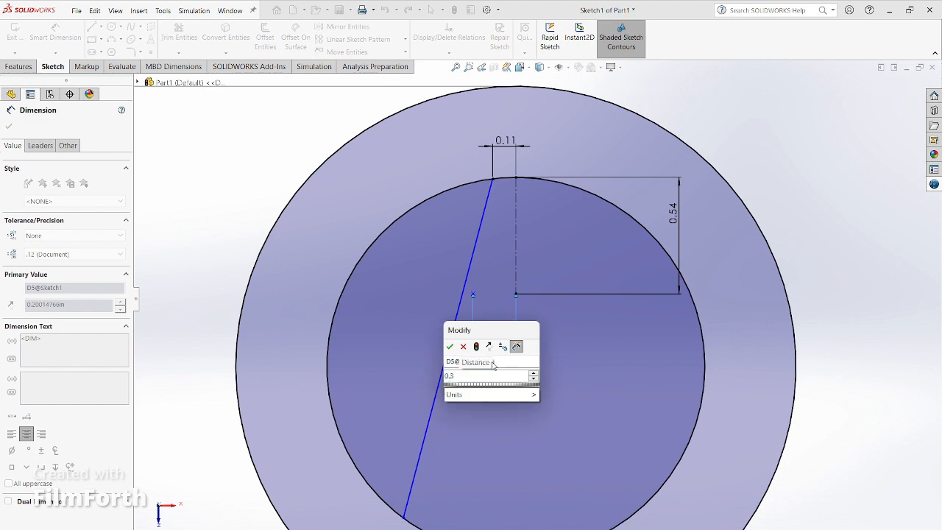
{"action": "type", "text": "795/"}
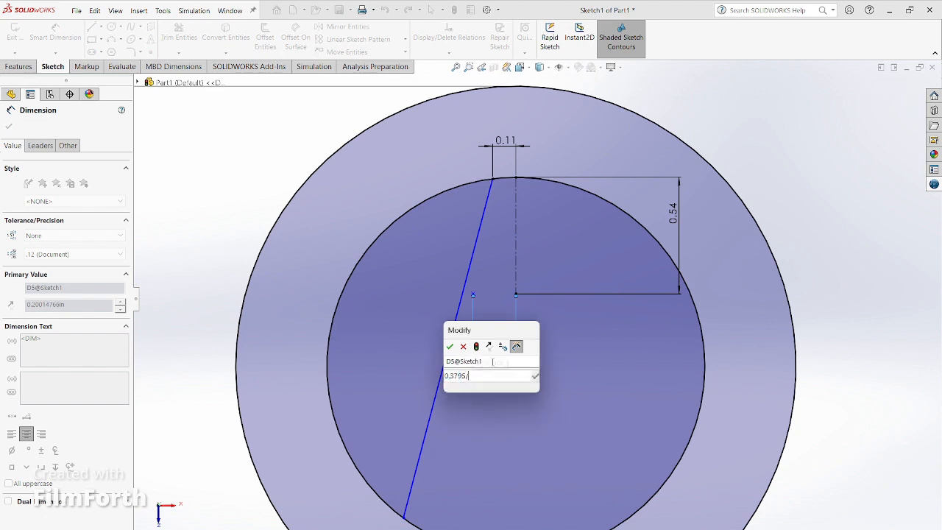
{"action": "type", "text": "2"}
{"action": "key", "text": "Return"}
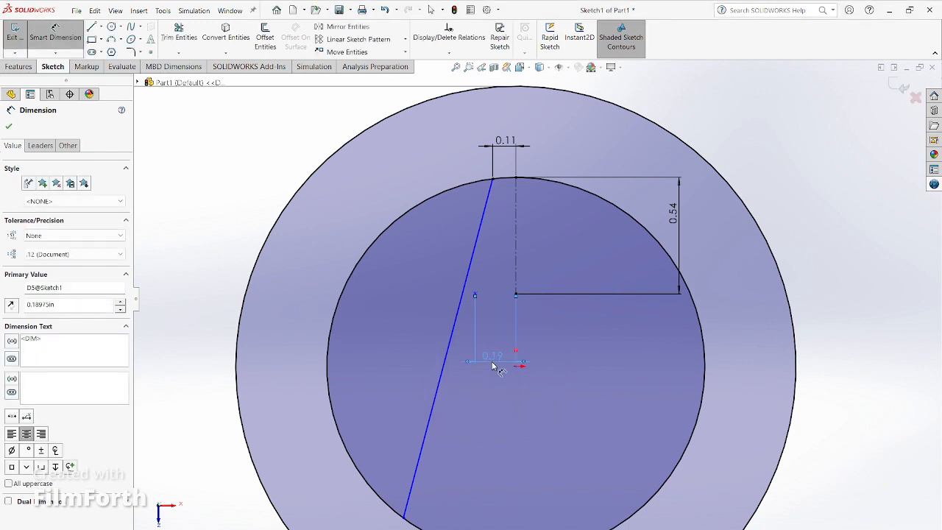
{"action": "key", "text": "Escape"}
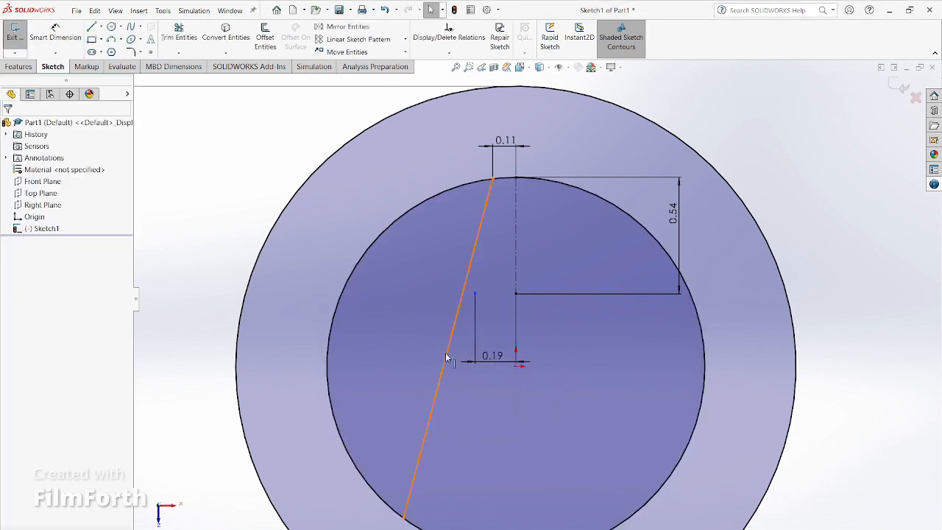
Delete the slanted line inside the inner circle together with its associated dimension
{"action": "left_click", "coordinate": [447, 352]}
{"action": "key", "text": "Delete"}
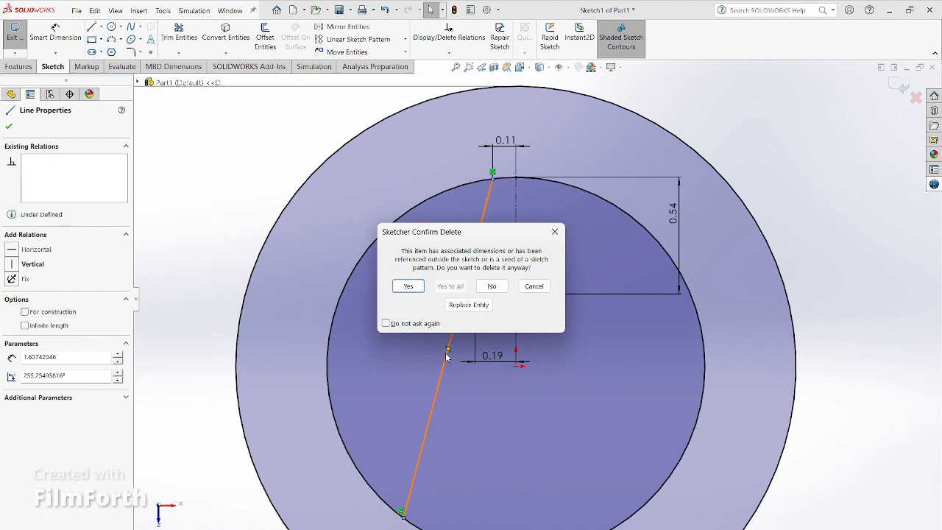
{"action": "key", "text": "Return"}
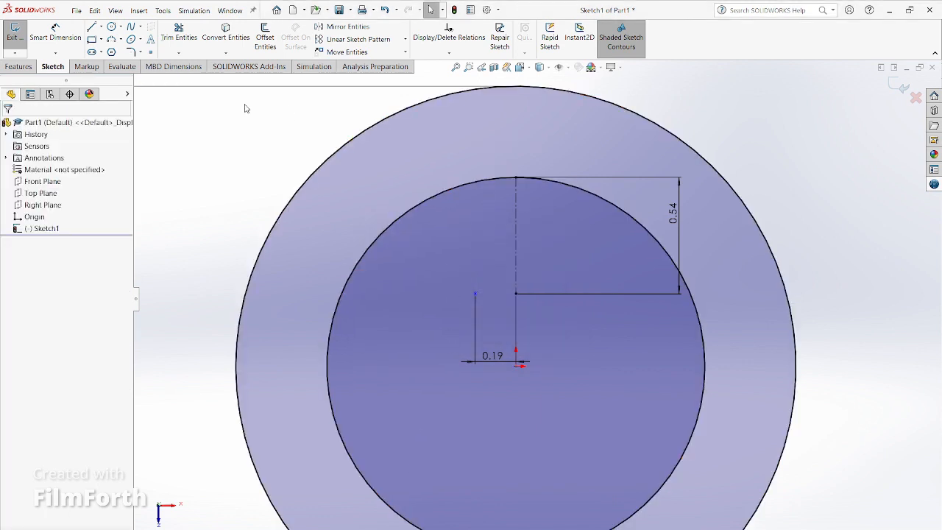
Sketch a slanted line about 0.51 in long from the inner circle's upper edge down to the sketch point
{"action": "left_click", "coordinate": [92, 28]}
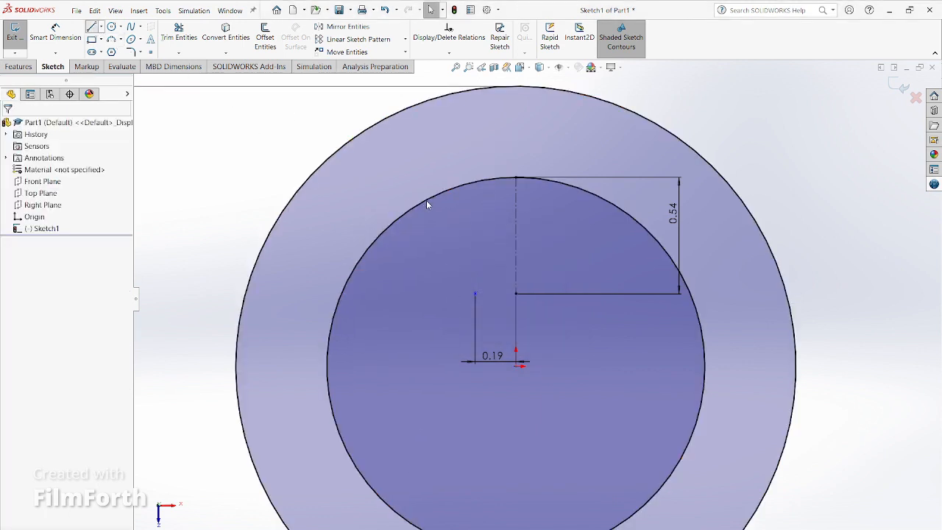
{"action": "left_click", "coordinate": [489, 179]}
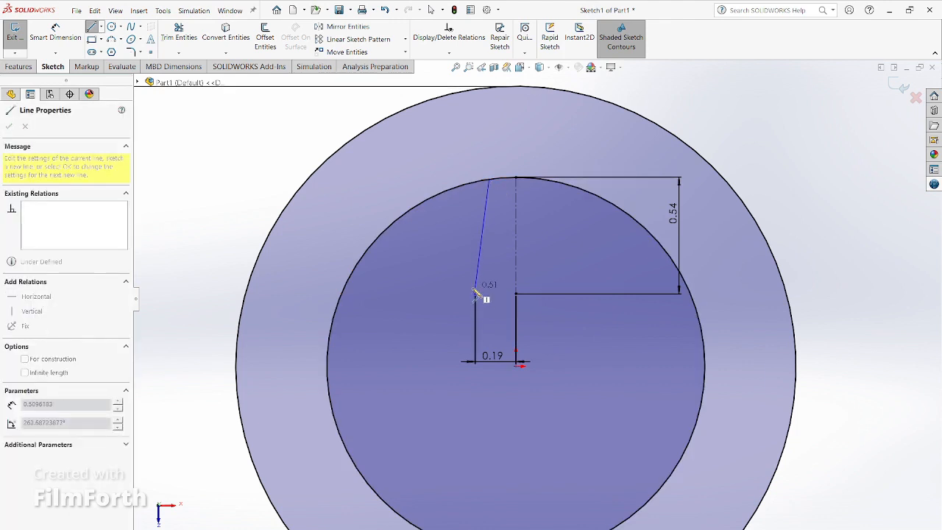
{"action": "left_click", "coordinate": [474, 293]}
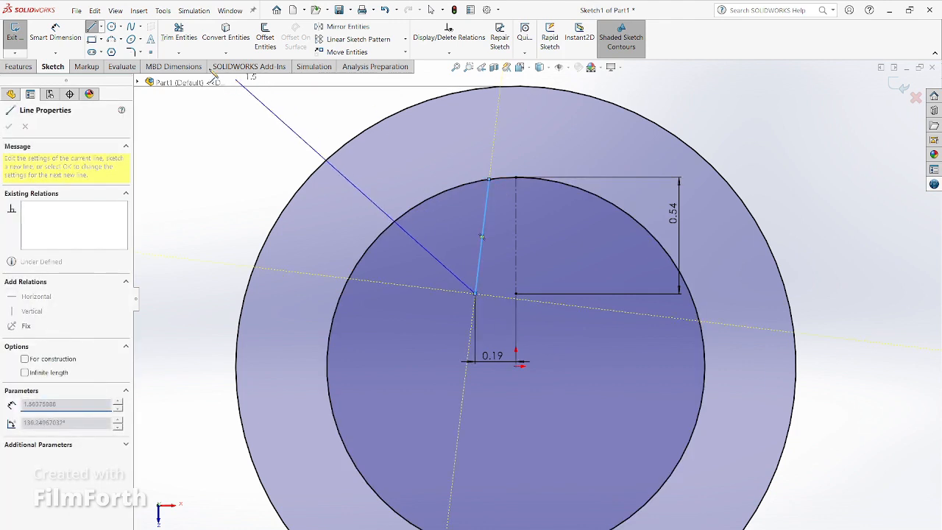
Dimension the horizontal distance between the slanted line's upper end and the centerline's upper end at 0.2165 in
{"action": "left_click", "coordinate": [55, 33]}
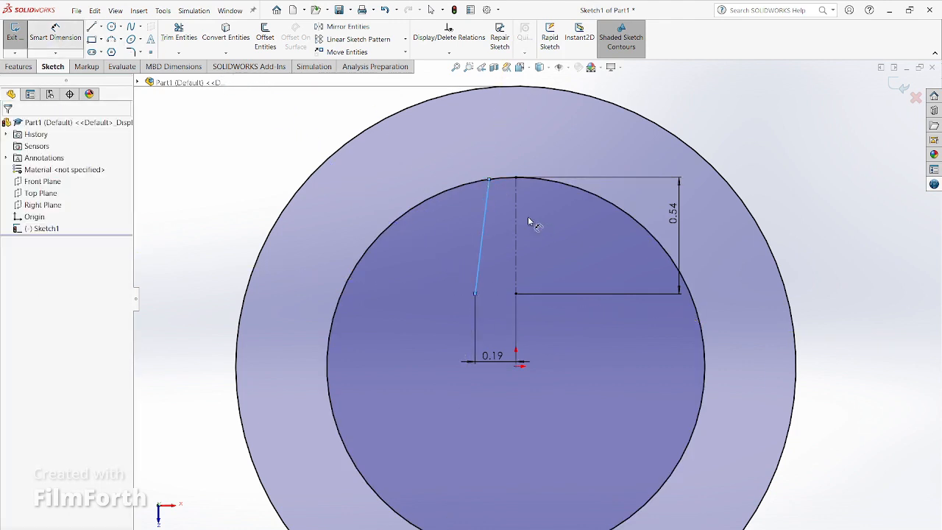
{"action": "left_click", "coordinate": [488, 179]}
{"action": "left_click", "coordinate": [515, 178]}
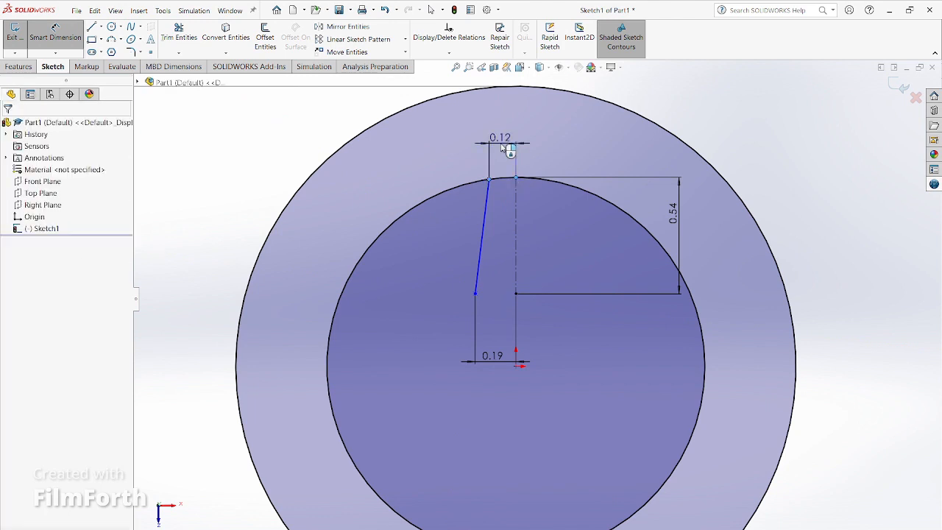
{"action": "left_click", "coordinate": [503, 147]}
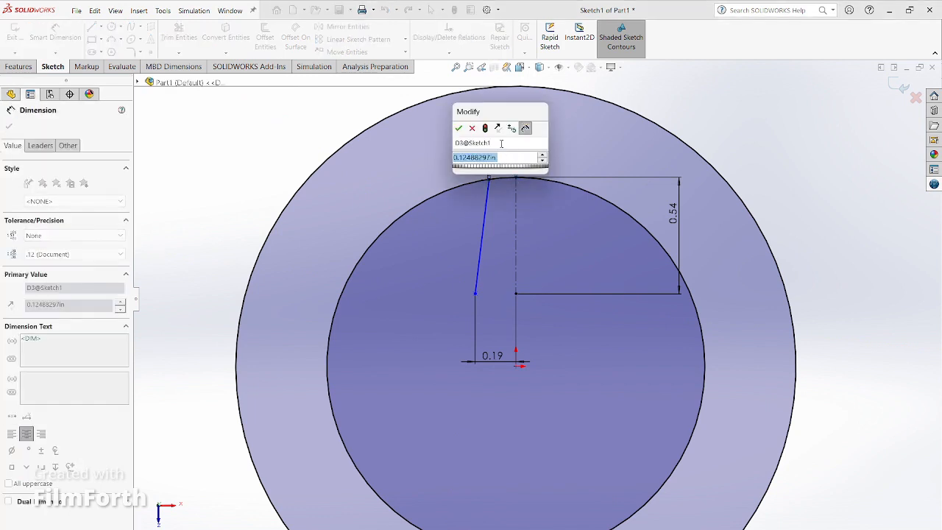
{"action": "type", "text": "0."}
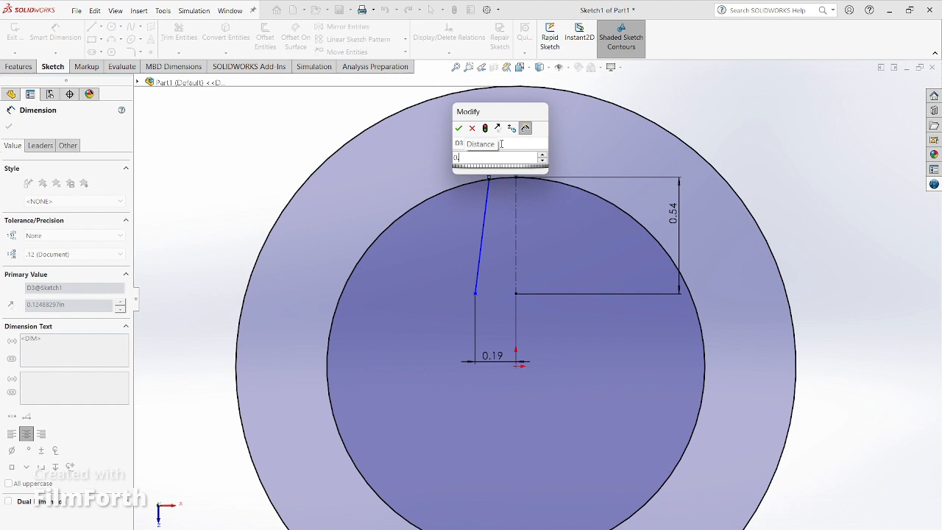
{"action": "type", "text": "2165"}
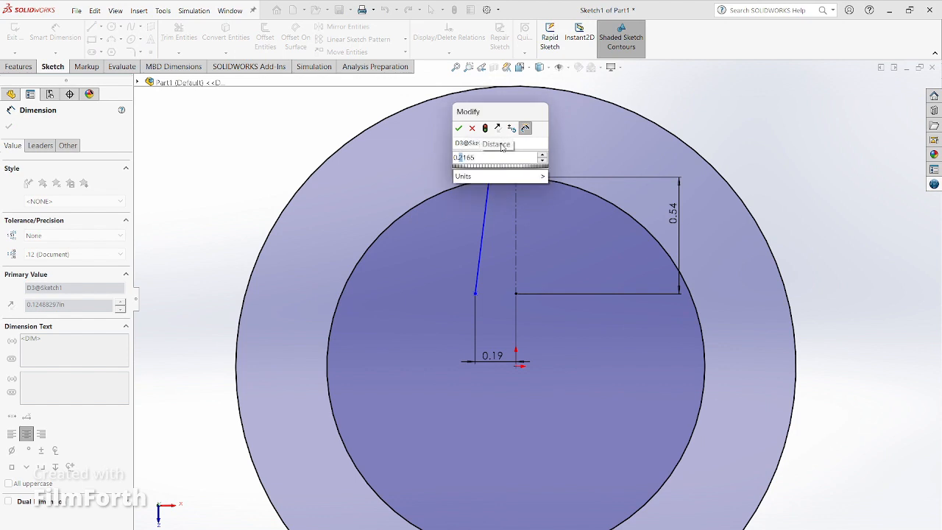
{"action": "key", "text": "Return"}
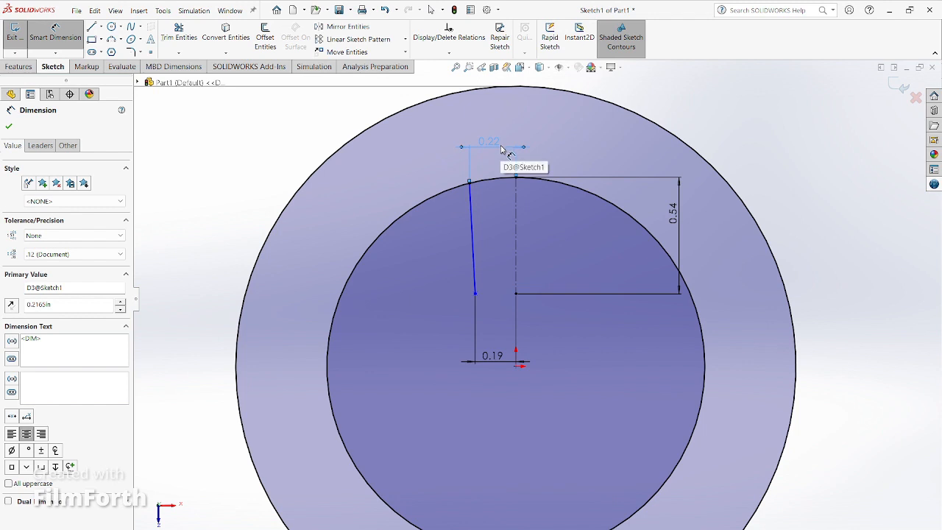
Halve the slanted line's upper offset dimension by changing its value to 0.2165in/2
{"action": "double_click", "coordinate": [501, 148]}
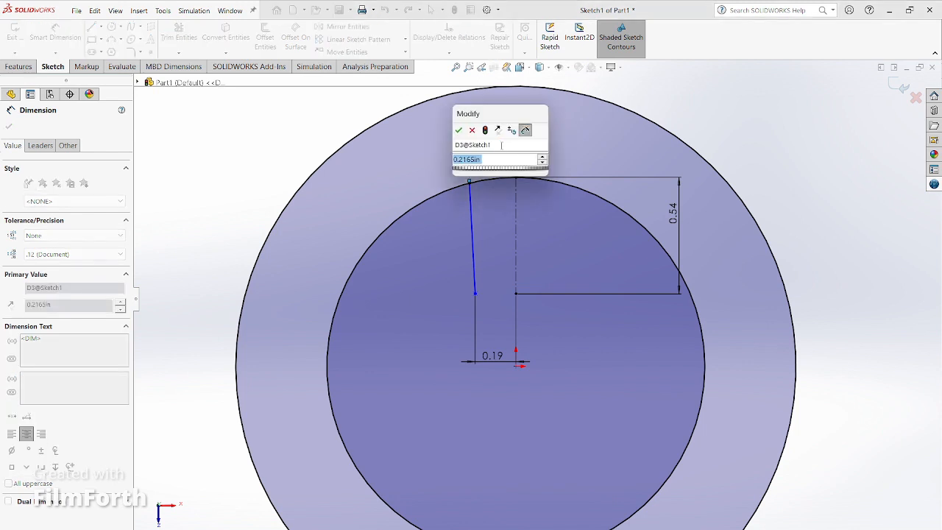
{"action": "key", "text": "End"}
{"action": "type", "text": "/2"}
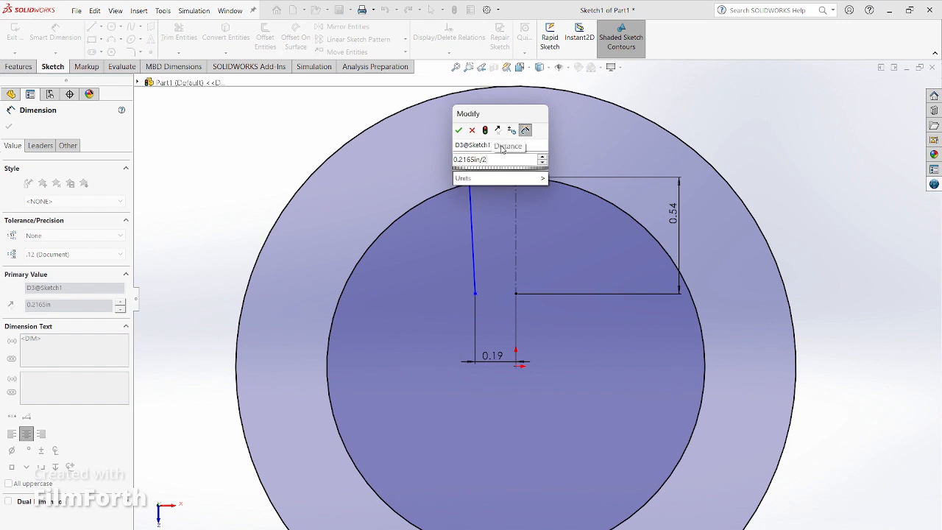
{"action": "key", "text": "Return"}
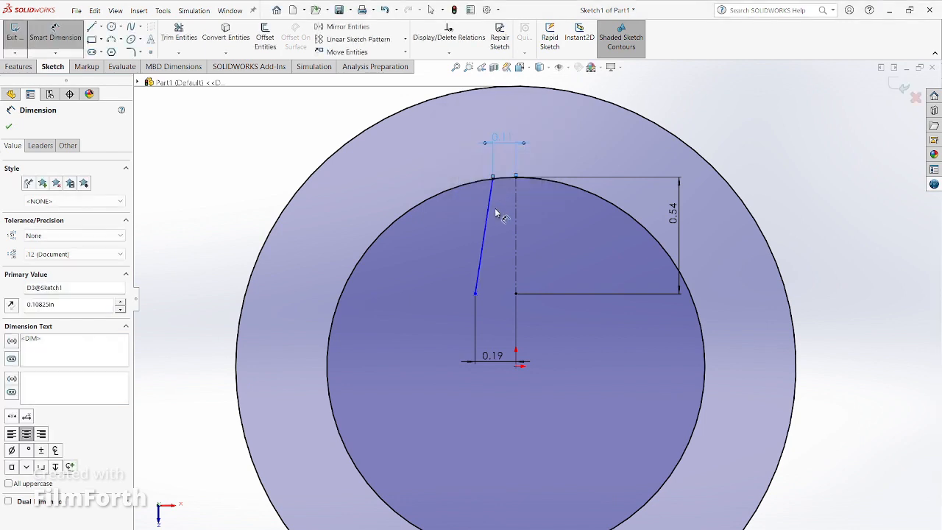
Mirror the slanted line about the vertical centerline, keeping the original as a copy
{"action": "left_click", "coordinate": [341, 28]}
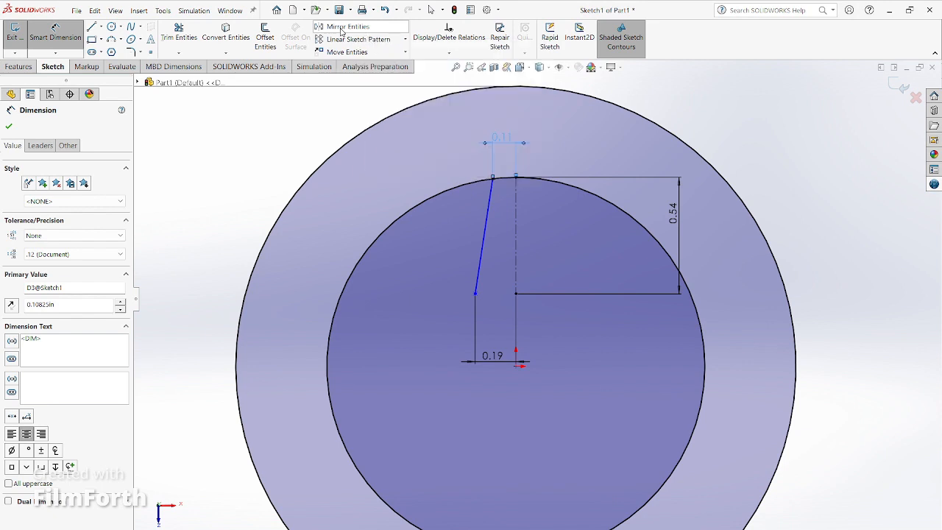
{"action": "left_click", "coordinate": [486, 235]}
{"action": "left_click", "coordinate": [39, 272]}
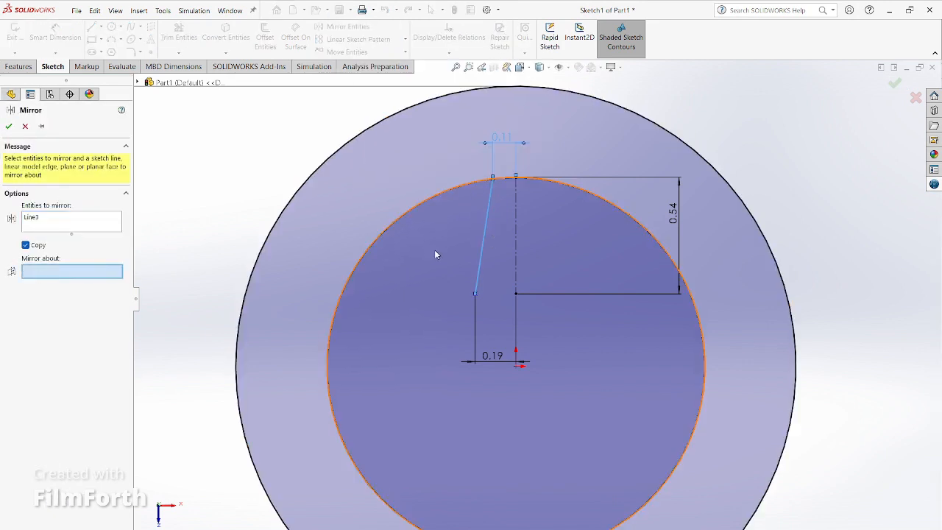
{"action": "left_click", "coordinate": [515, 251]}
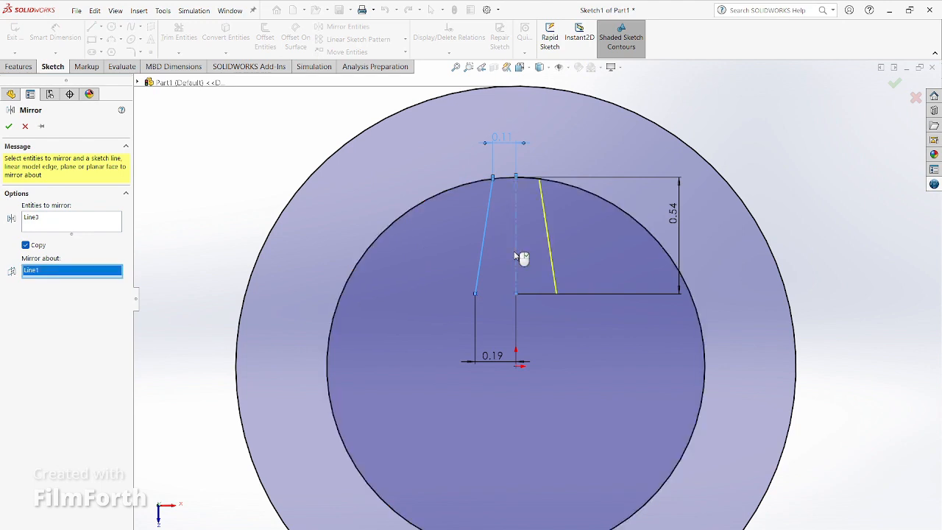
{"action": "left_click", "coordinate": [9, 126]}
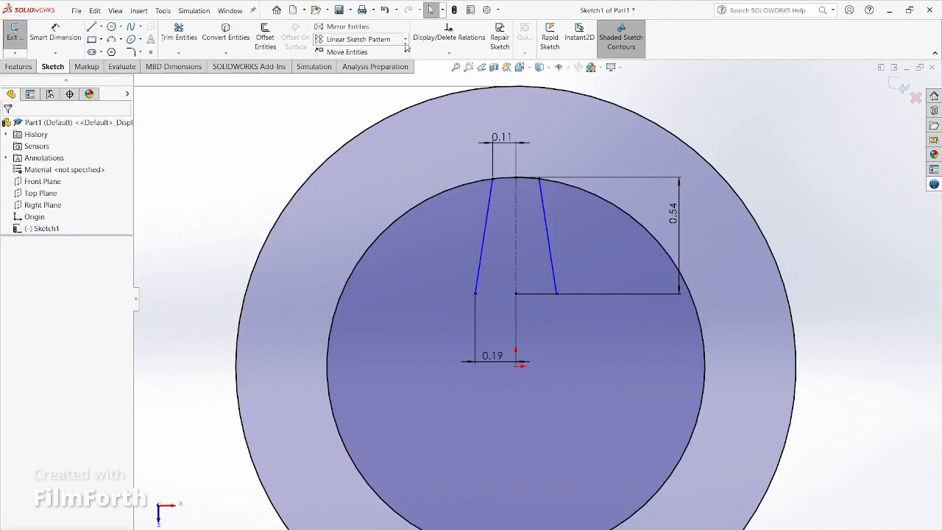
Create a circular sketch pattern of the inner circle and both slanted lines about the origin, with 5 equally spaced instances over 360 degrees
{"action": "left_click", "coordinate": [405, 39]}
{"action": "left_click", "coordinate": [379, 64]}
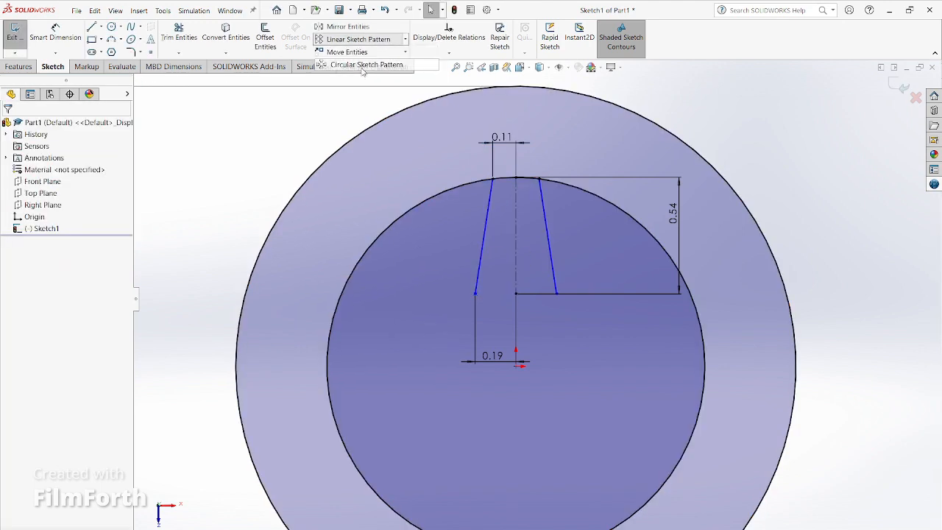
{"action": "left_click", "coordinate": [468, 183]}
{"action": "left_click", "coordinate": [485, 221]}
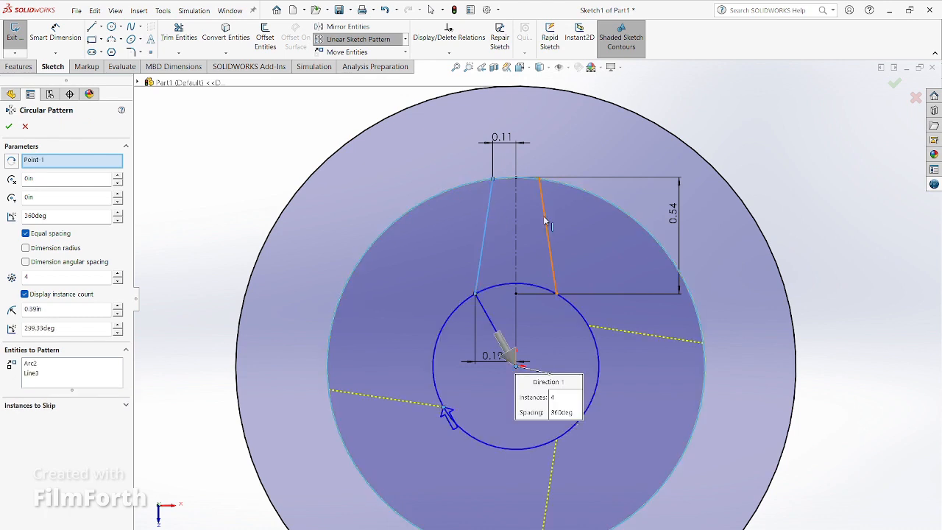
{"action": "left_click", "coordinate": [545, 220]}
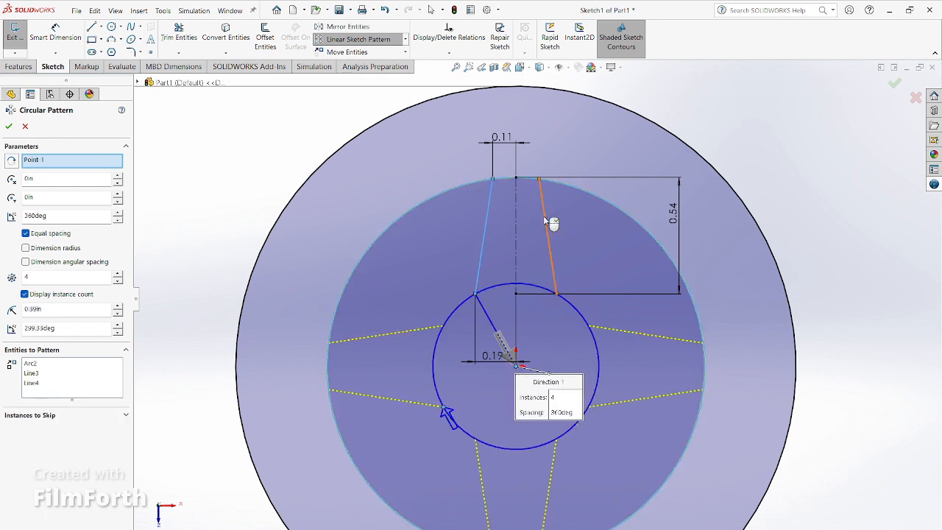
{"action": "double_click", "coordinate": [53, 278]}
{"action": "type", "text": "5"}
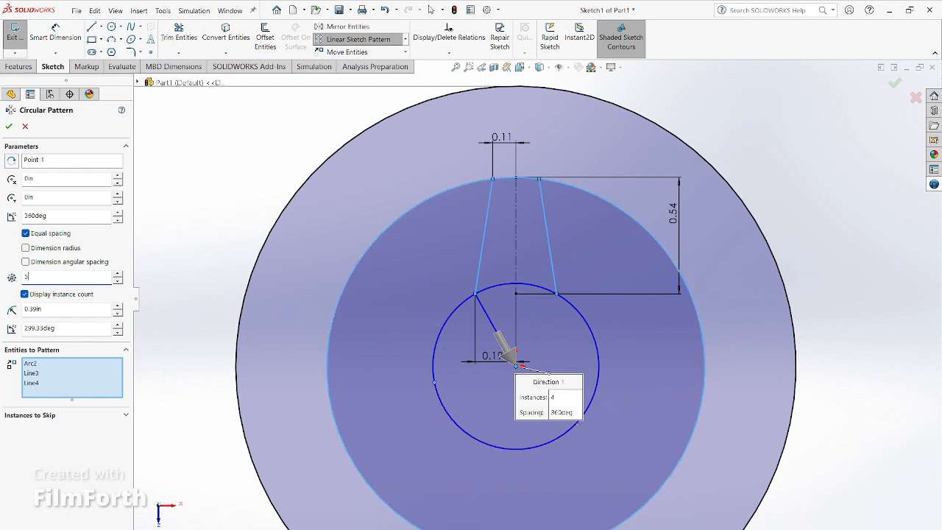
{"action": "left_click", "coordinate": [9, 129]}
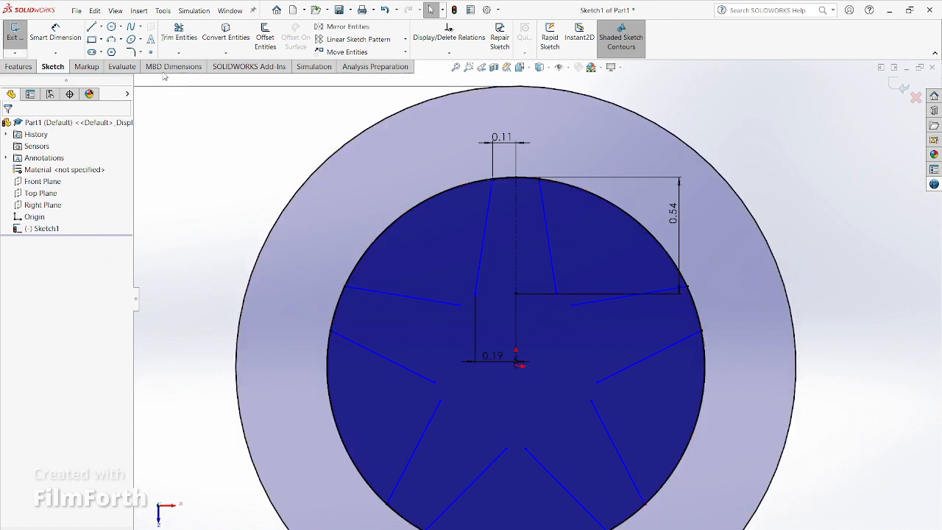
Sketch a circle of about 0.39 in radius centered on the origin and passing through the slanted lines' inner ends
{"action": "left_click", "coordinate": [111, 28]}
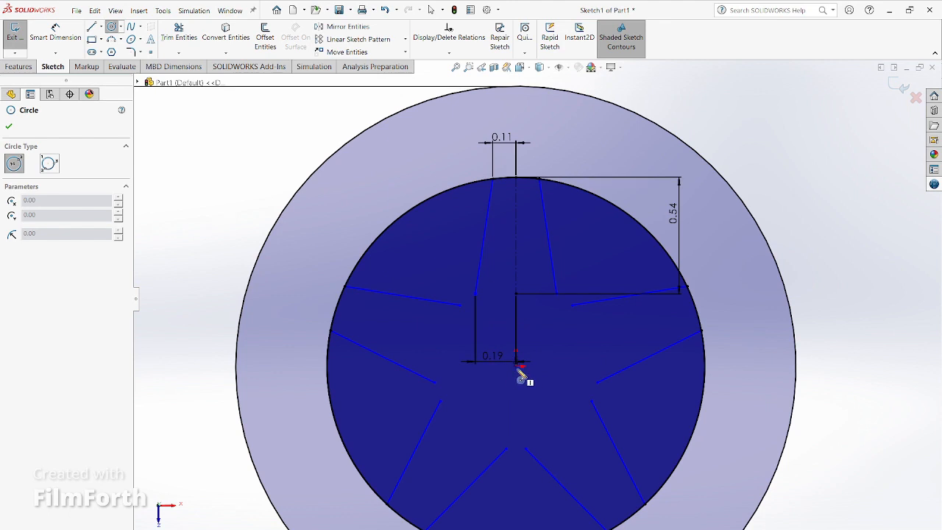
{"action": "left_click", "coordinate": [516, 362]}
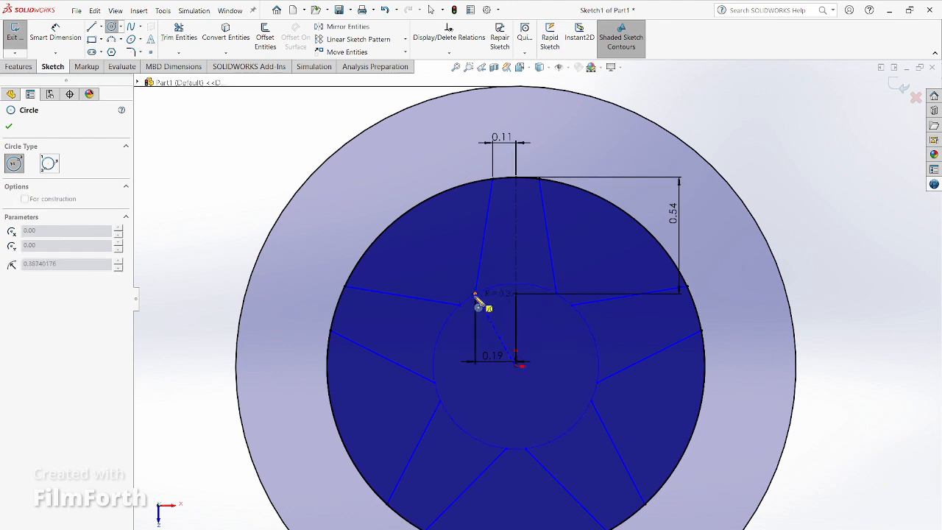
{"action": "left_click", "coordinate": [476, 297]}
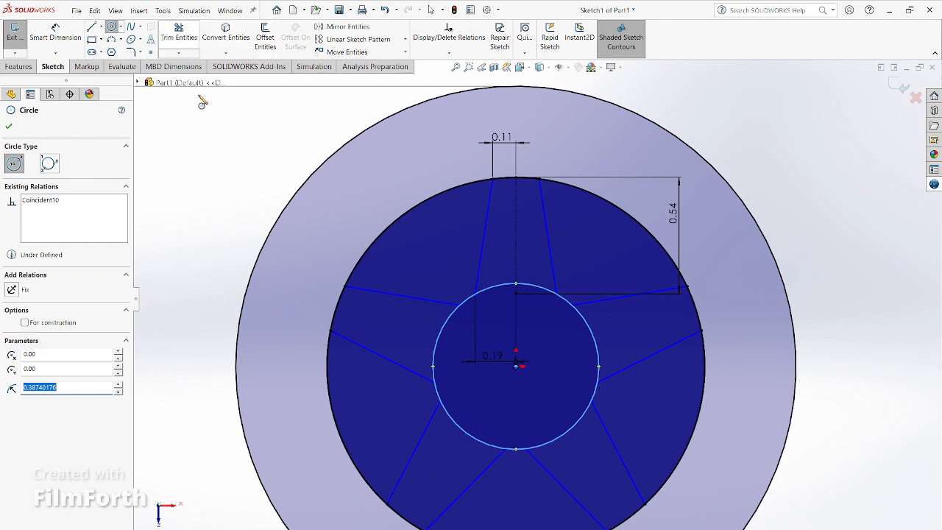
{"action": "left_click", "coordinate": [230, 198]}
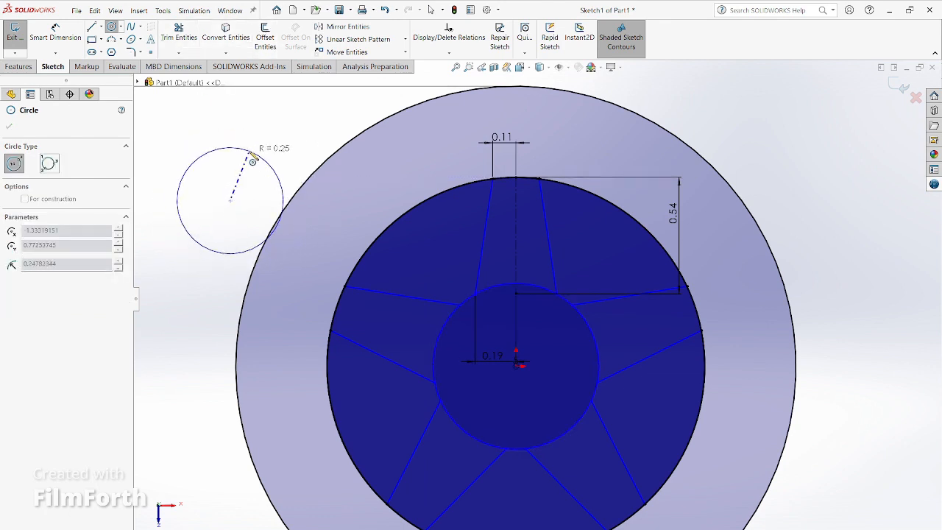
{"action": "key", "text": "Escape"}
Power-trim the small central circle's arcs across the inner ends of the top, left, right and lower-right spokes
{"action": "left_click", "coordinate": [179, 33]}
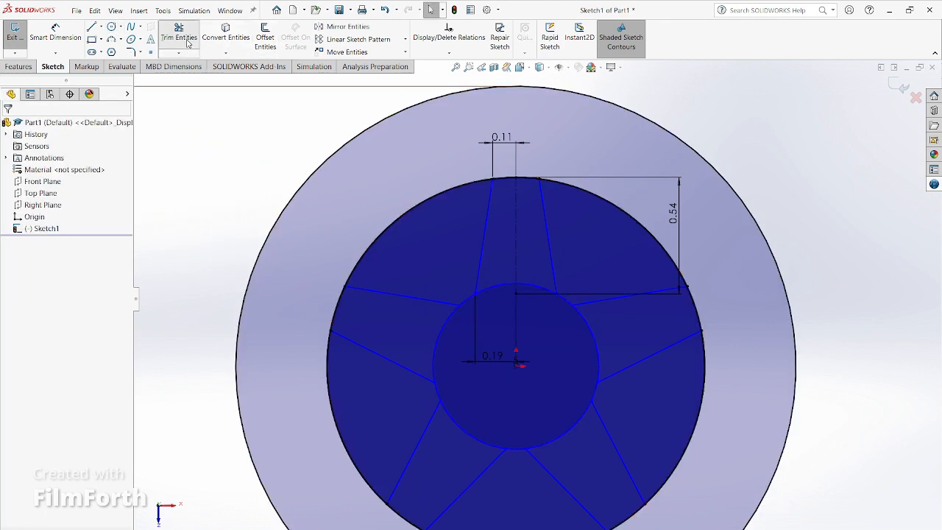
{"action": "mouse_move", "coordinate": [500, 254]}
{"action": "left_mouse_down"}
{"action": "mouse_move", "coordinate": [498, 286]}
{"action": "mouse_move", "coordinate": [529, 299]}
{"action": "mouse_move", "coordinate": [538, 277]}
{"action": "mouse_move", "coordinate": [604, 340]}
{"action": "left_mouse_up"}
{"action": "mouse_move", "coordinate": [569, 401]}
{"action": "left_mouse_down"}
{"action": "mouse_move", "coordinate": [572, 445]}
{"action": "mouse_move", "coordinate": [439, 447]}
{"action": "mouse_move", "coordinate": [444, 334]}
{"action": "mouse_move", "coordinate": [430, 336]}
{"action": "left_mouse_up"}
Try trimming the larger inner circle's arcs across the outer ends of the top, right and lower-right spokes, and undo those trims
{"action": "scroll", "coordinate": [522, 334], "scroll_direction": "up", "scroll_amount": 3}
{"action": "scroll", "coordinate": [544, 342], "scroll_direction": "down", "scroll_amount": 3}
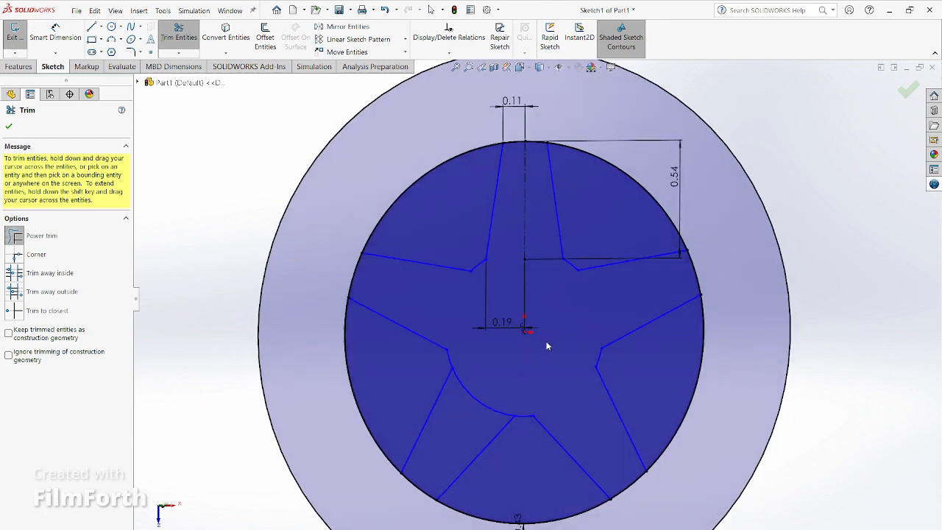
{"action": "scroll", "coordinate": [546, 342], "scroll_direction": "up", "scroll_amount": 1}
{"action": "mouse_move", "coordinate": [546, 342]}
{"action": "middle_mouse_down"}
{"action": "mouse_move", "coordinate": [585, 344]}
{"action": "mouse_move", "coordinate": [530, 342]}
{"action": "middle_mouse_up"}
{"action": "scroll", "coordinate": [532, 344], "scroll_direction": "down", "scroll_amount": 1}
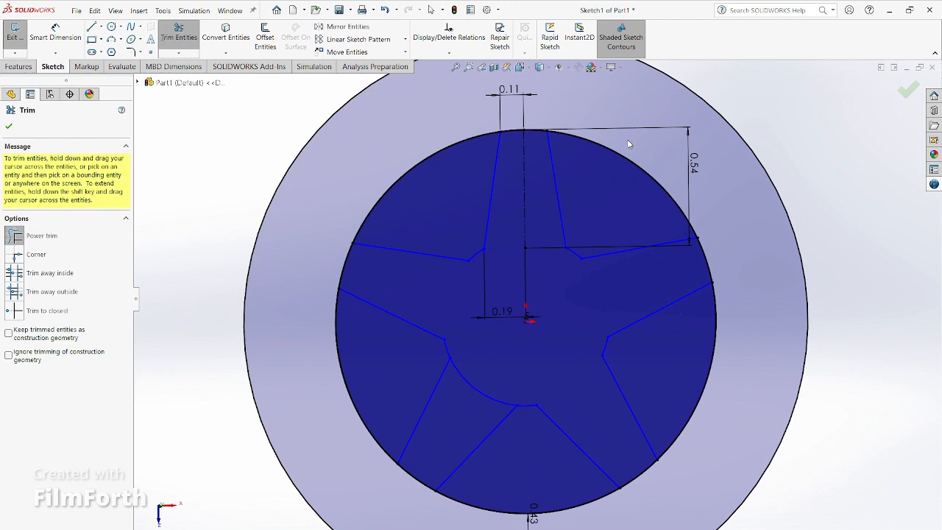
{"action": "mouse_move", "coordinate": [530, 114]}
{"action": "left_mouse_down"}
{"action": "mouse_move", "coordinate": [522, 150]}
{"action": "mouse_move", "coordinate": [521, 131]}
{"action": "left_mouse_up"}
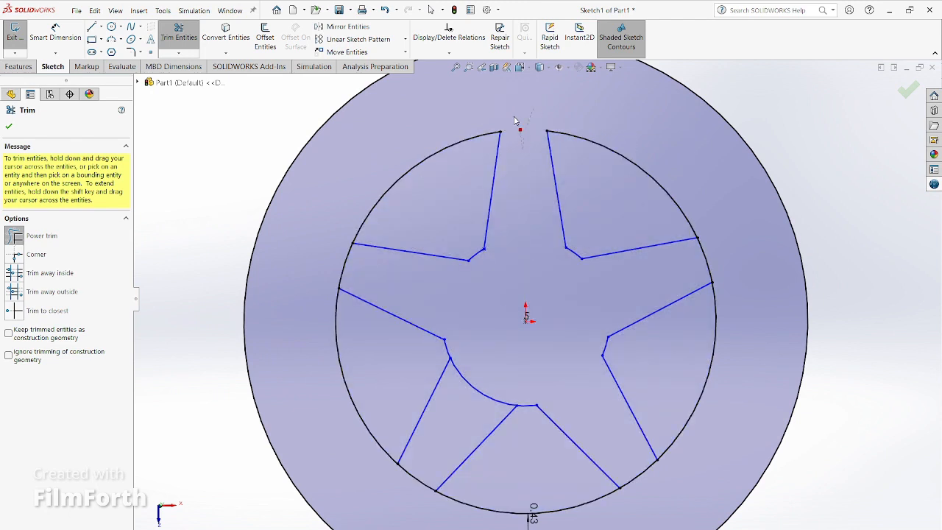
{"action": "mouse_move", "coordinate": [579, 314]}
{"action": "left_mouse_down"}
{"action": "mouse_move", "coordinate": [714, 255]}
{"action": "mouse_move", "coordinate": [727, 286]}
{"action": "left_mouse_up"}
{"action": "left_click_drag", "start_coordinate": [693, 475], "coordinate": [637, 458]}
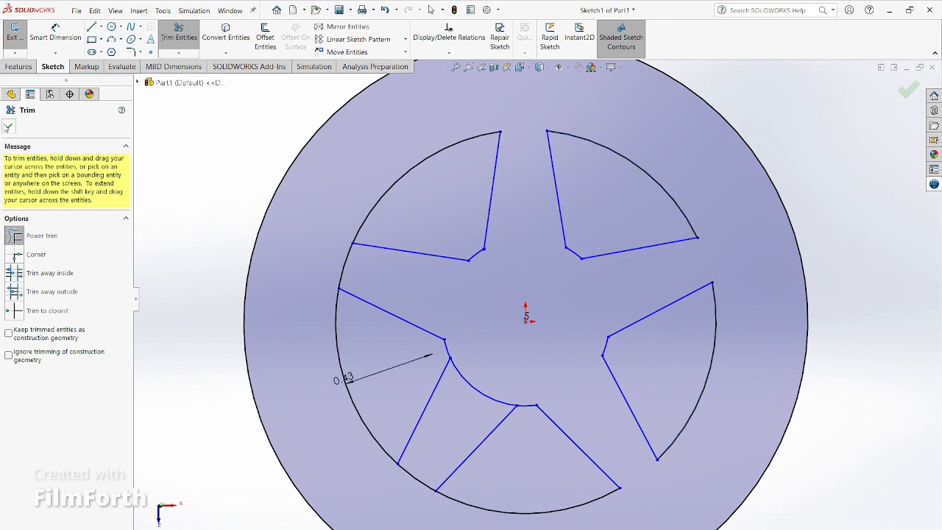
{"action": "left_click", "coordinate": [8, 127]}
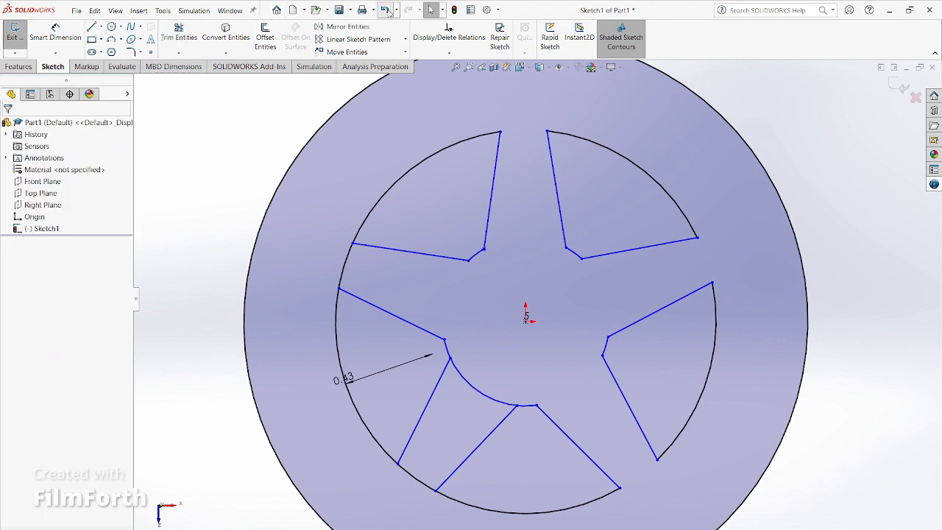
{"action": "left_click", "coordinate": [386, 11]}
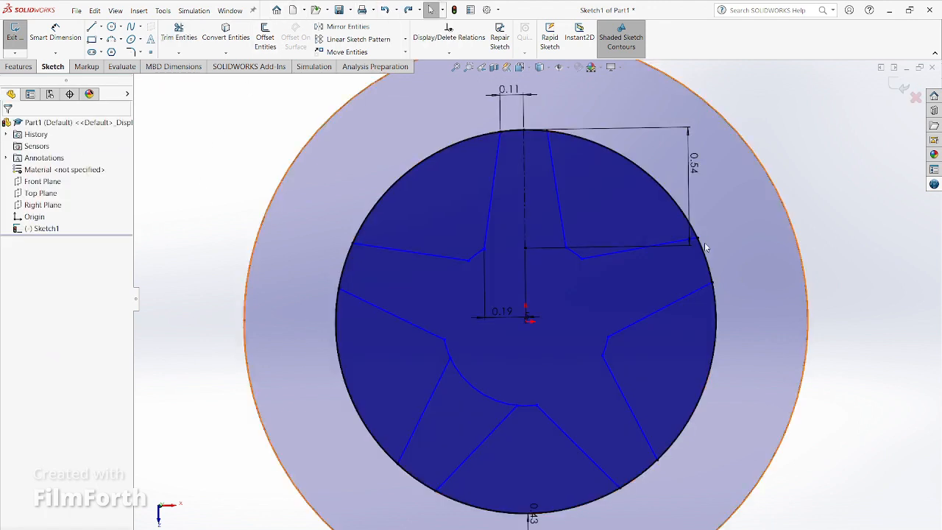
Exit the wheel sketch, and start and cancel an extruded boss from it
{"action": "left_click", "coordinate": [14, 33]}
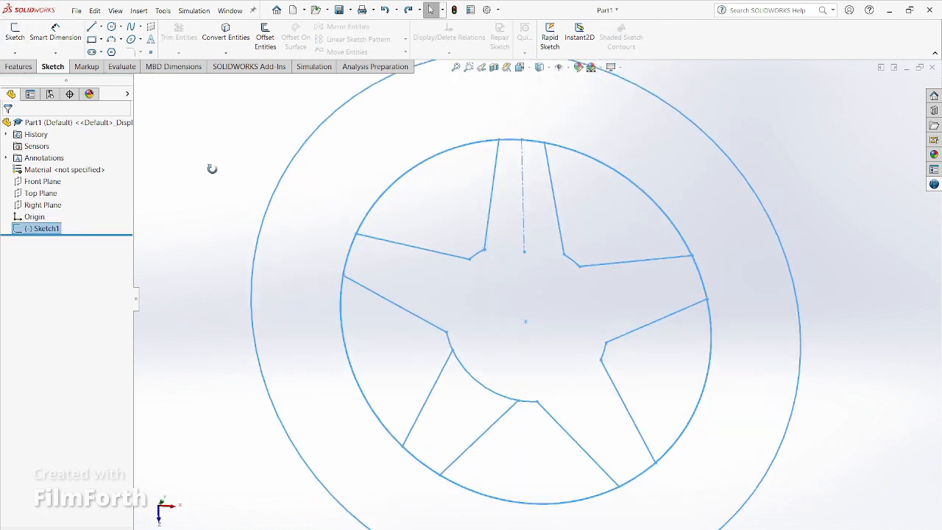
{"action": "left_click", "coordinate": [16, 66]}
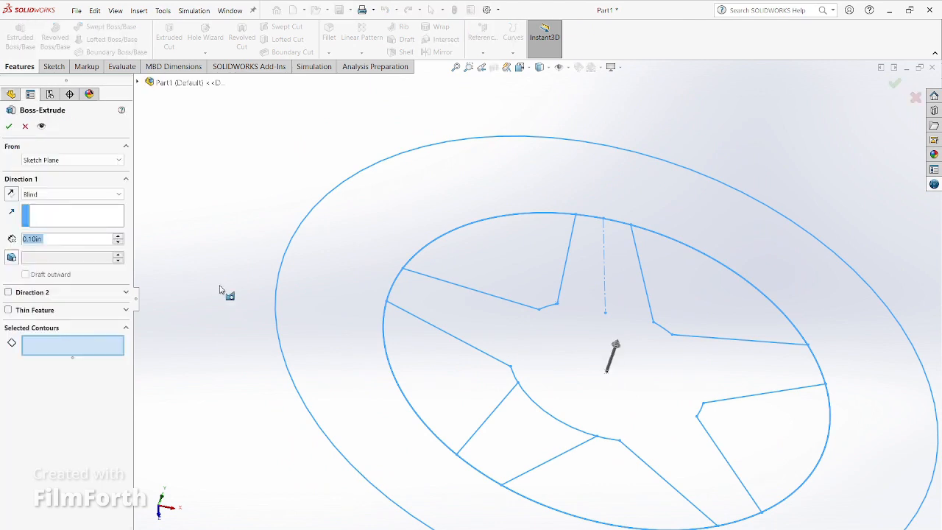
{"action": "left_click", "coordinate": [25, 126]}
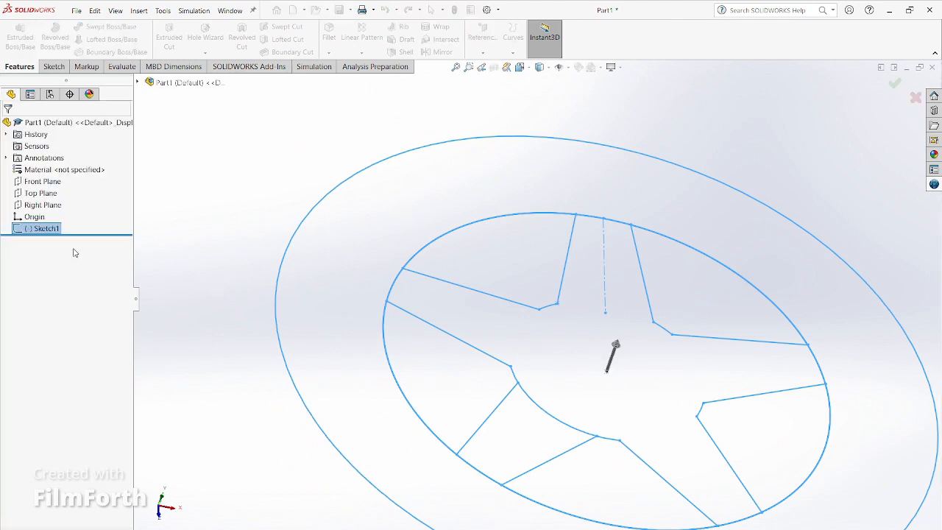
{"action": "left_click", "coordinate": [39, 228]}
{"action": "left_click", "coordinate": [20, 37]}
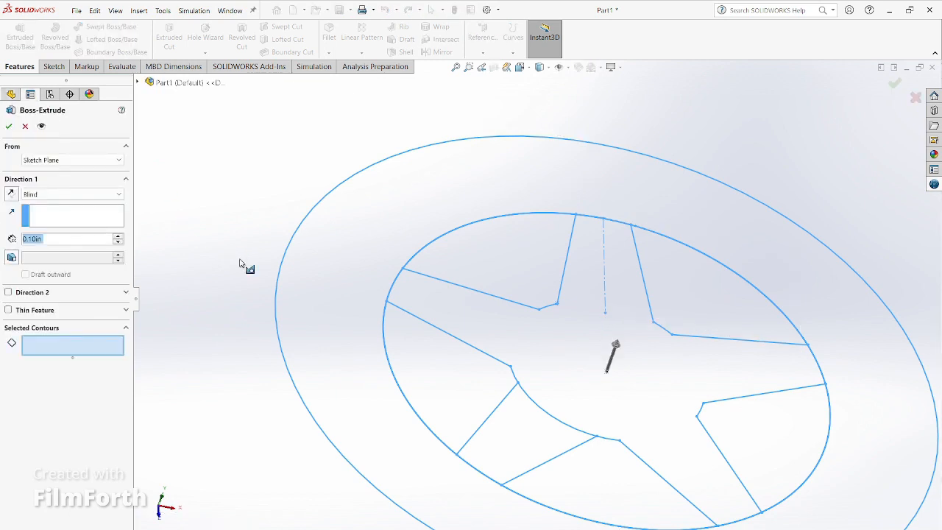
{"action": "left_click", "coordinate": [386, 256]}
{"action": "left_click", "coordinate": [484, 318]}
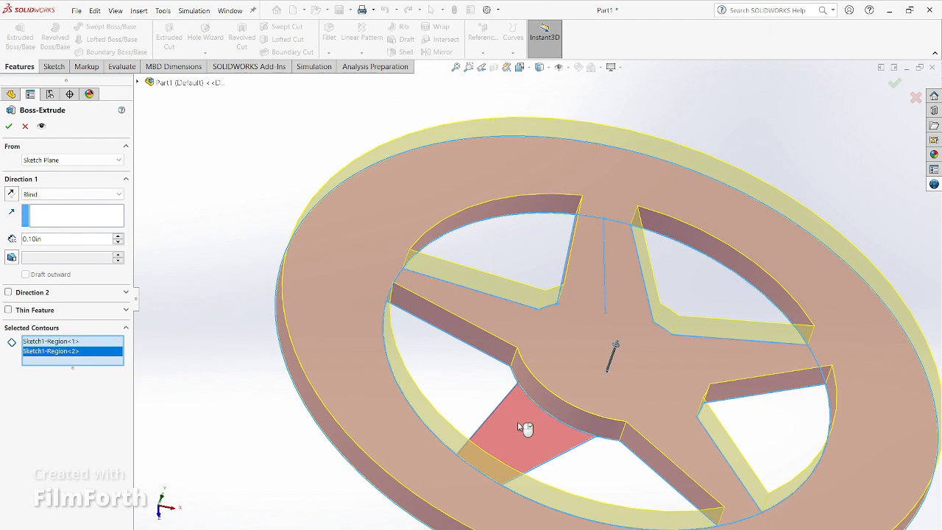
{"action": "key", "text": "Escape"}
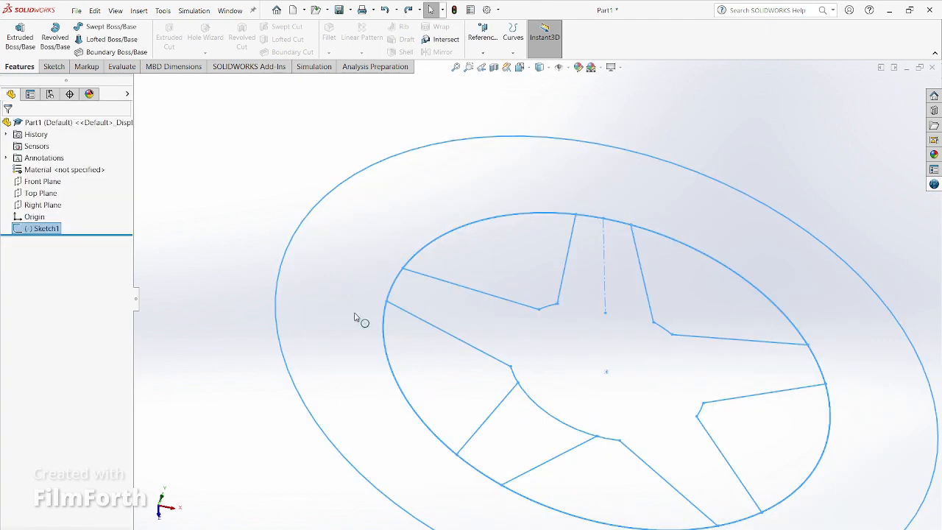
{"action": "right_click", "coordinate": [53, 234]}
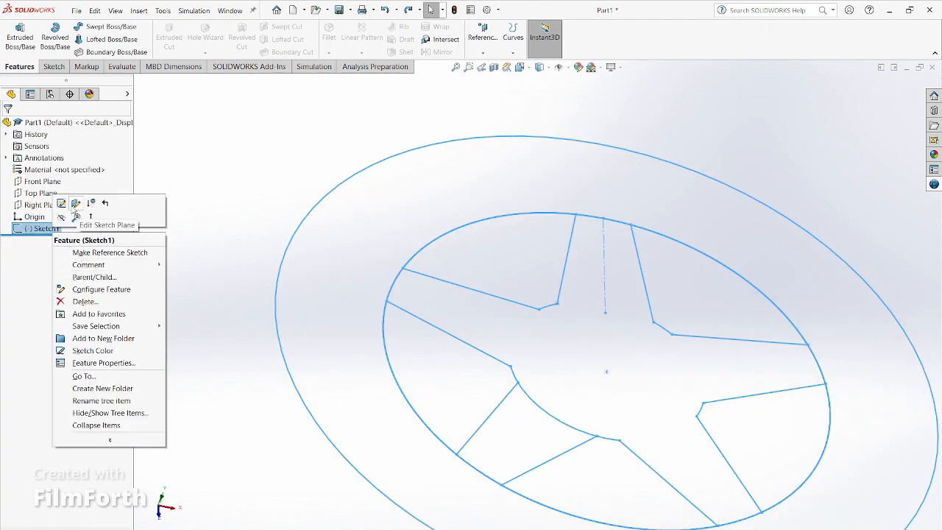
{"action": "left_click", "coordinate": [74, 208]}
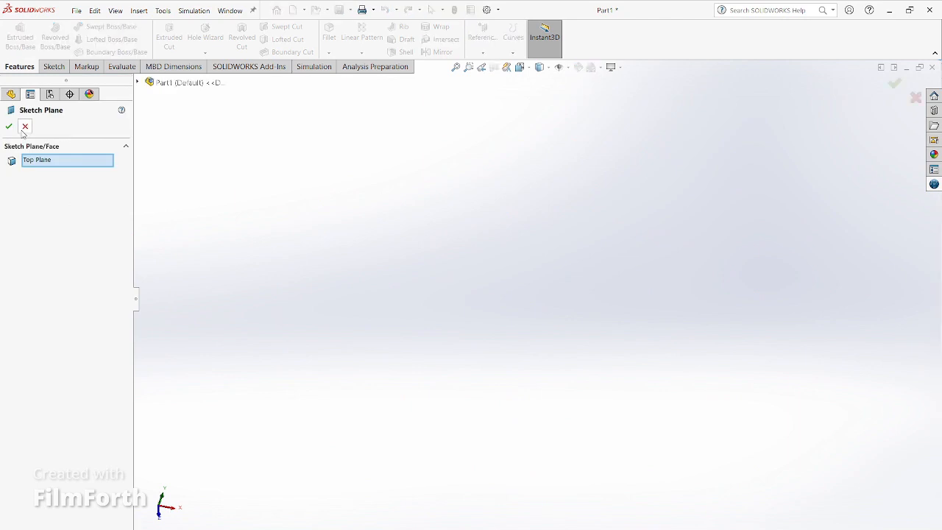
{"action": "left_click", "coordinate": [25, 126]}
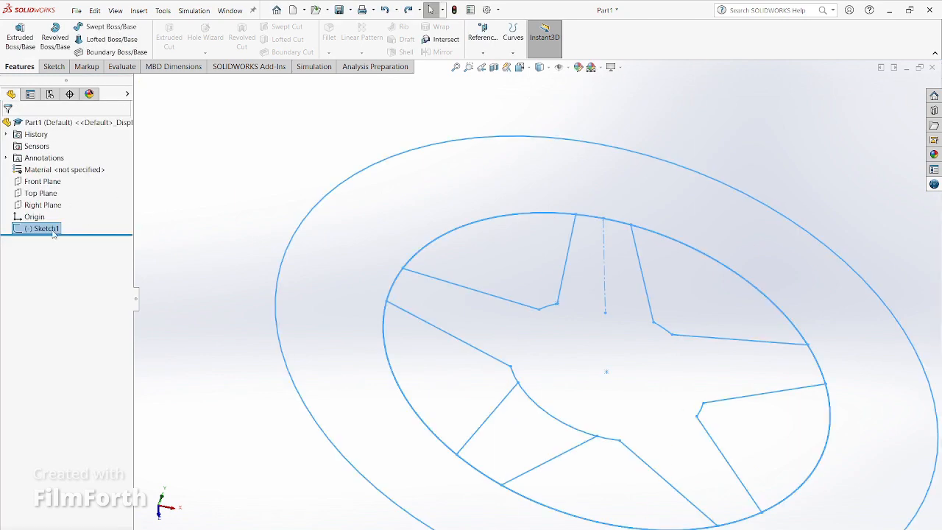
Edit the wheel sketch to power-trim the remaining central arc across the lower-left spoke's inner end, and exit the sketch
{"action": "right_click", "coordinate": [52, 233]}
{"action": "left_click", "coordinate": [71, 208]}
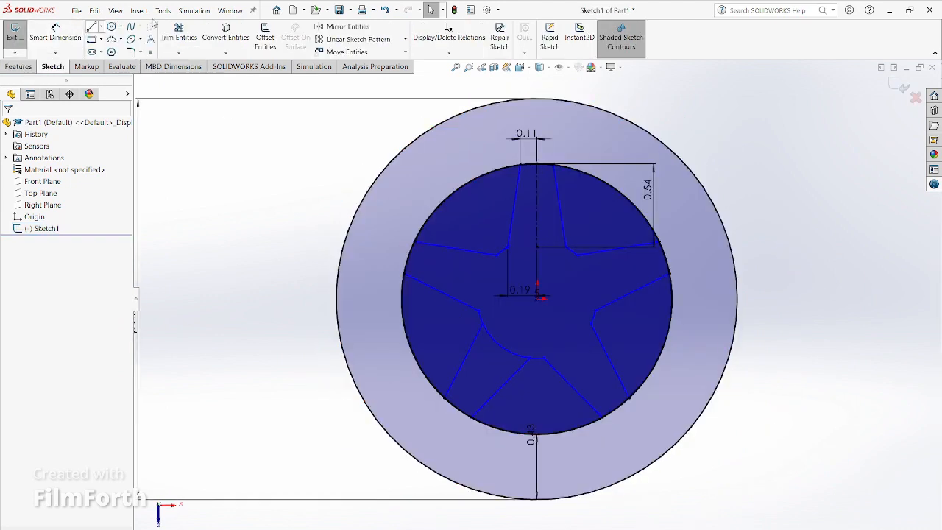
{"action": "left_click", "coordinate": [179, 33]}
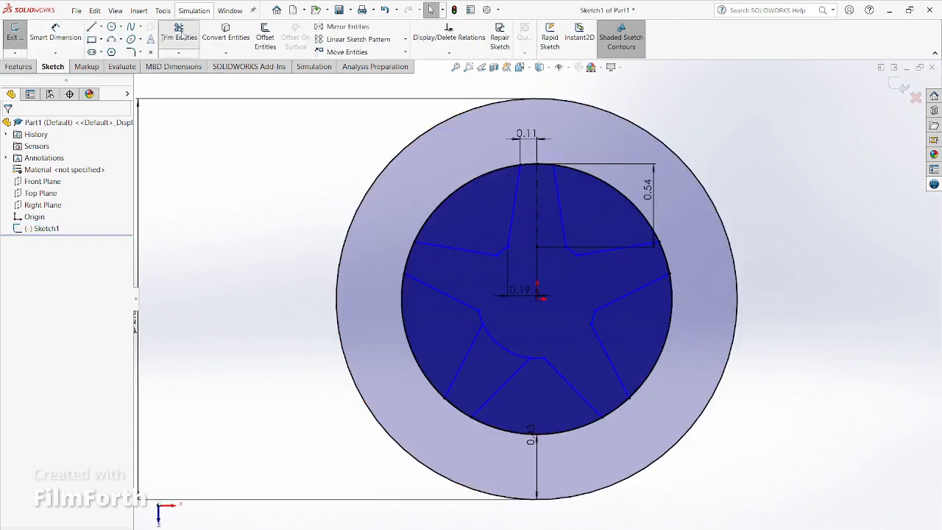
{"action": "left_click_drag", "start_coordinate": [525, 329], "coordinate": [509, 350]}
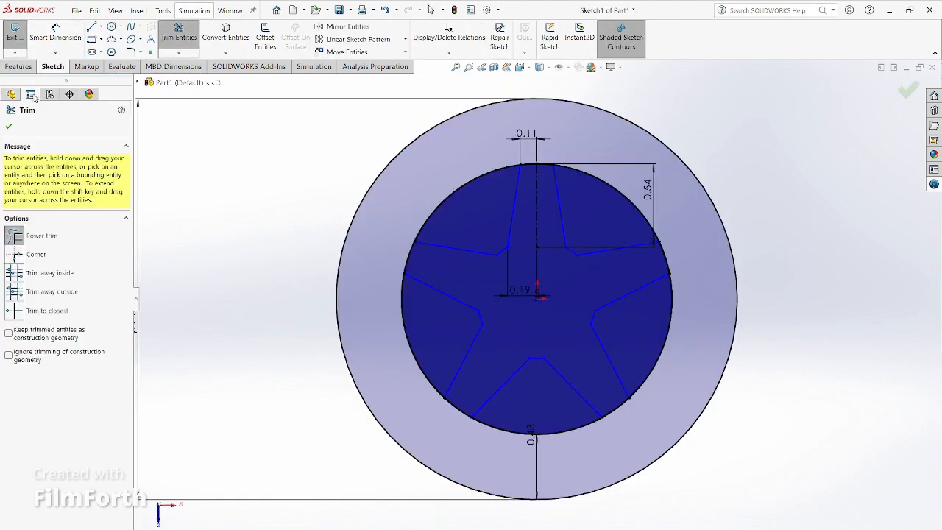
{"action": "left_click", "coordinate": [19, 33]}
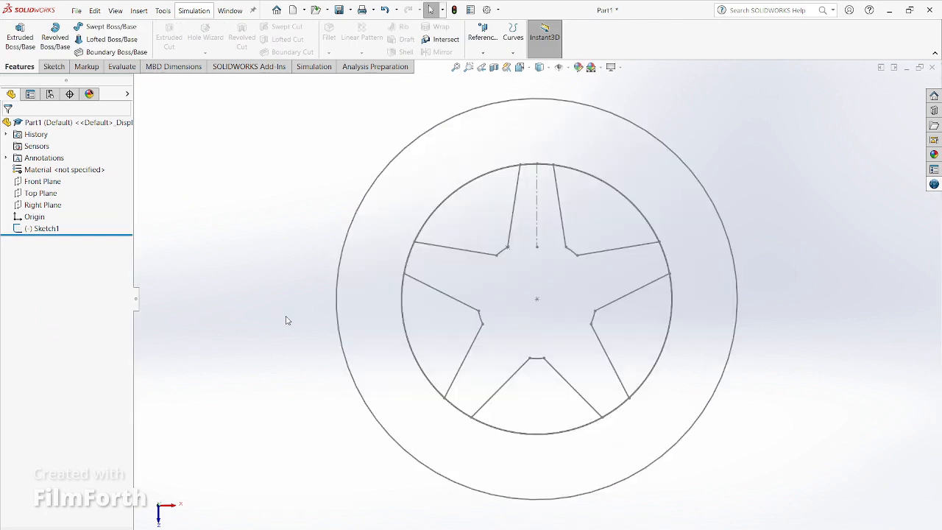
Start an extruded boss from the wheel sketch with the outer ring and the five-spoke star regions as contours
{"action": "left_click", "coordinate": [20, 35]}
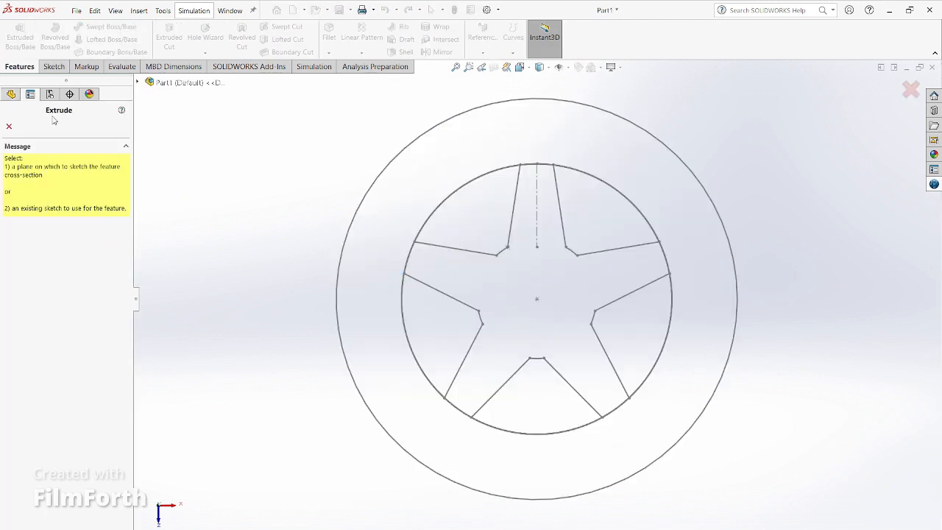
{"action": "left_click", "coordinate": [9, 126]}
{"action": "left_click", "coordinate": [44, 228]}
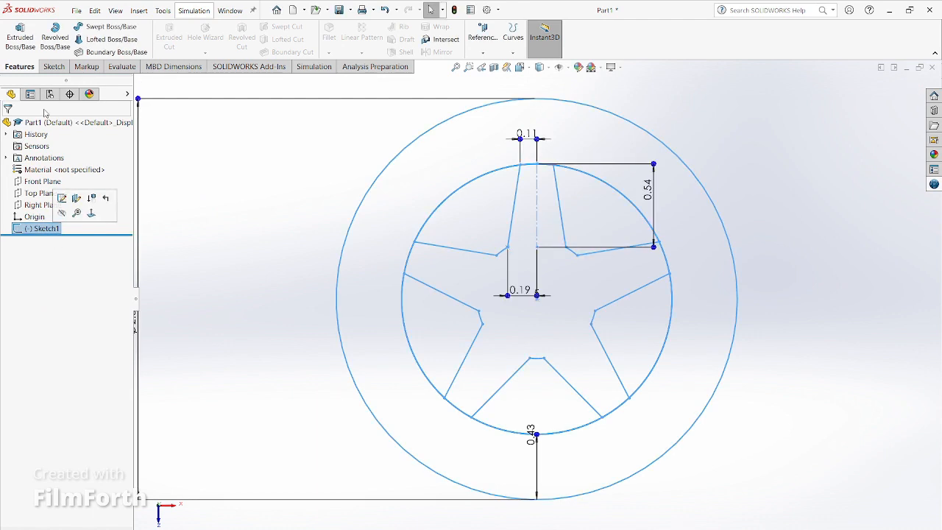
{"action": "left_click", "coordinate": [21, 35]}
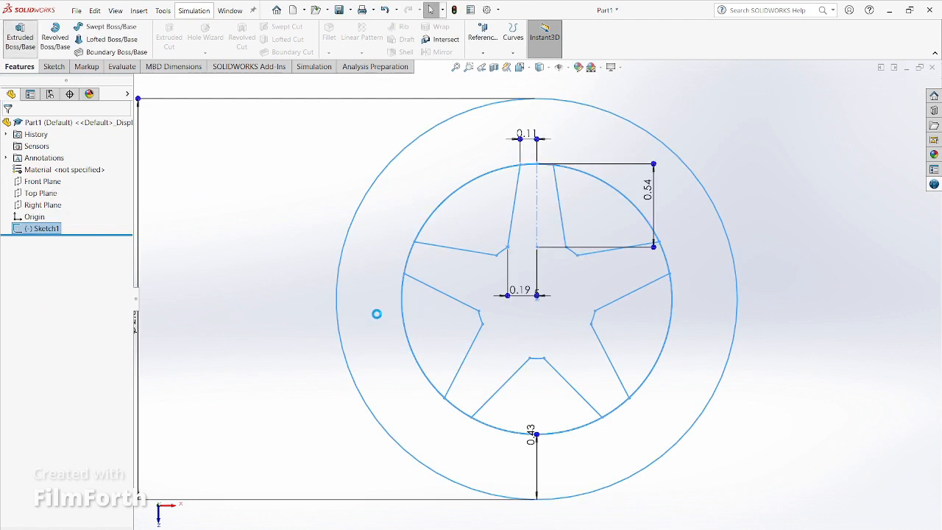
{"action": "left_click", "coordinate": [402, 292]}
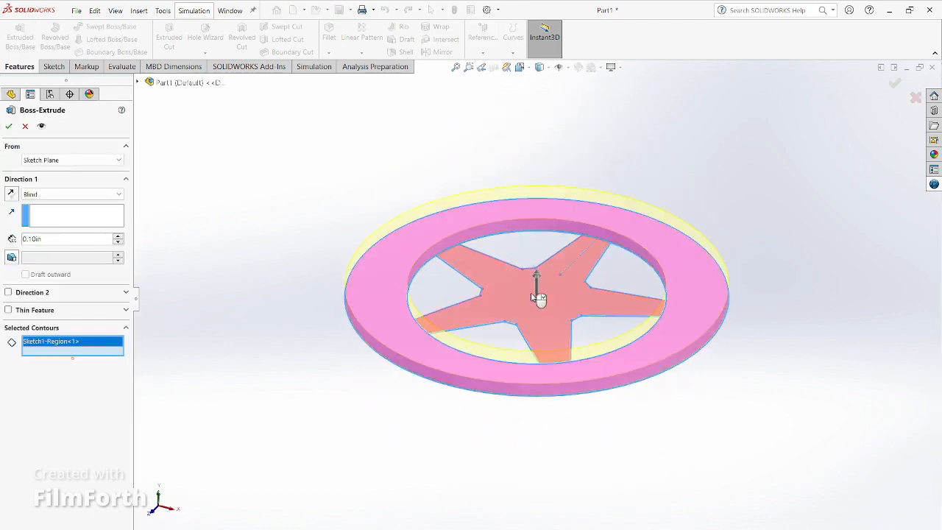
{"action": "left_click", "coordinate": [533, 298]}
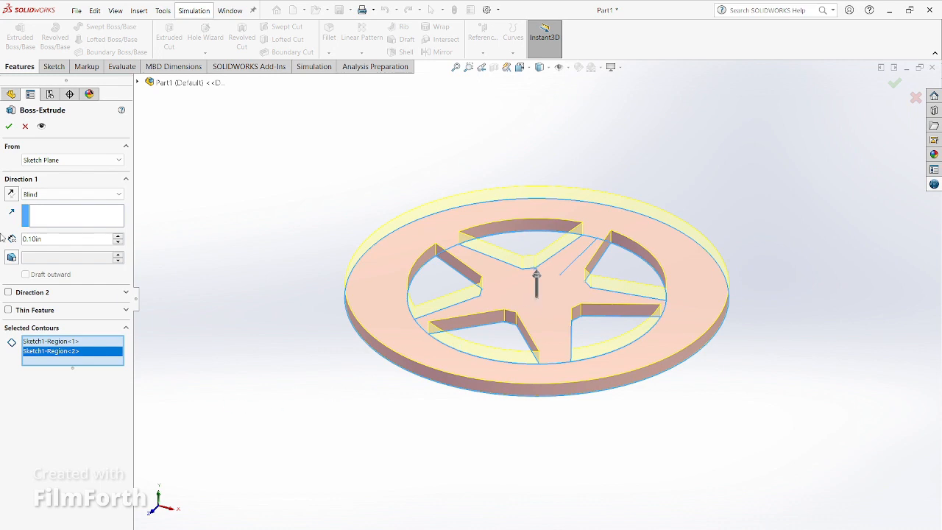
Set the blind extrusion depth of the ring and spokes to 0.164 in and create the boss
{"action": "left_click", "coordinate": [29, 238]}
{"action": "double_click", "coordinate": [30, 239]}
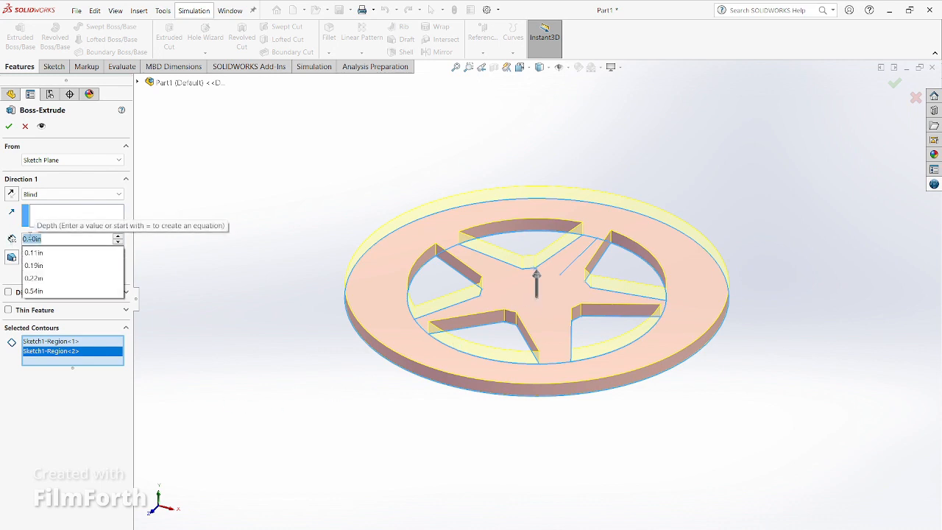
{"action": "type", "text": "0.1"}
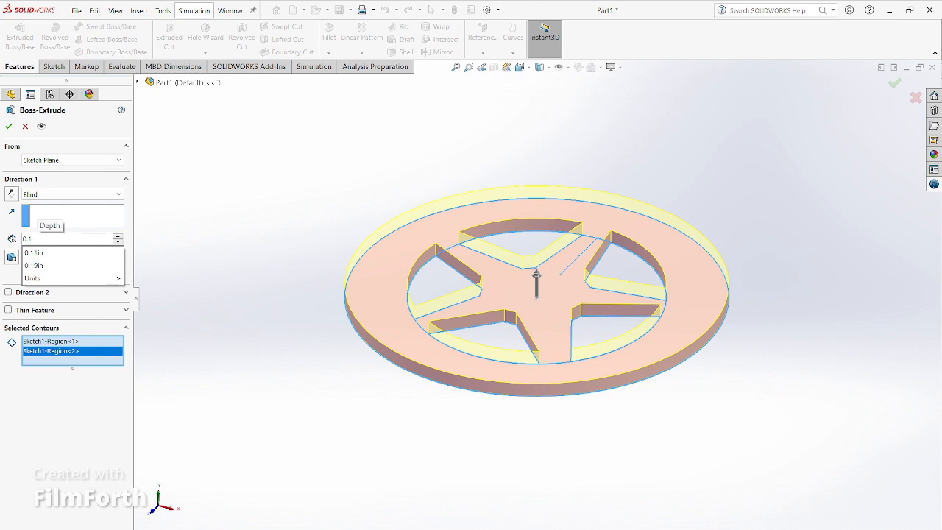
{"action": "type", "text": "540"}
{"action": "key", "text": "Return"}
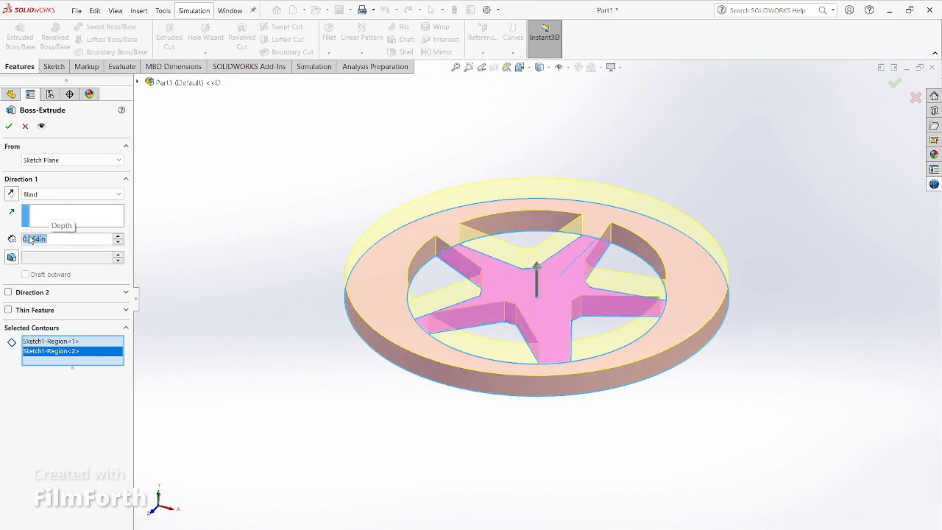
{"action": "left_click", "coordinate": [8, 126]}
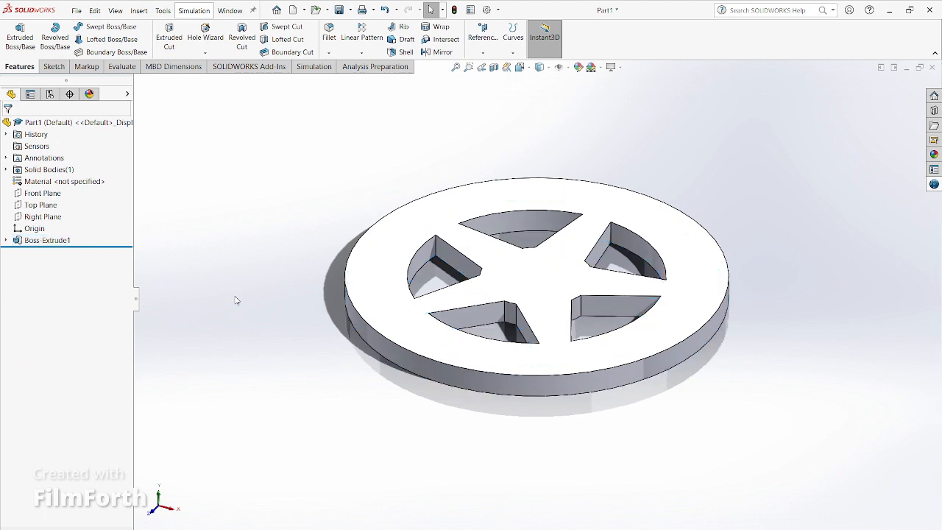
Reuse the wheel sketch to extrude only the outer ring region 0.972 in, merged with the existing body
{"action": "left_click", "coordinate": [6, 240]}
{"action": "left_click", "coordinate": [40, 252]}
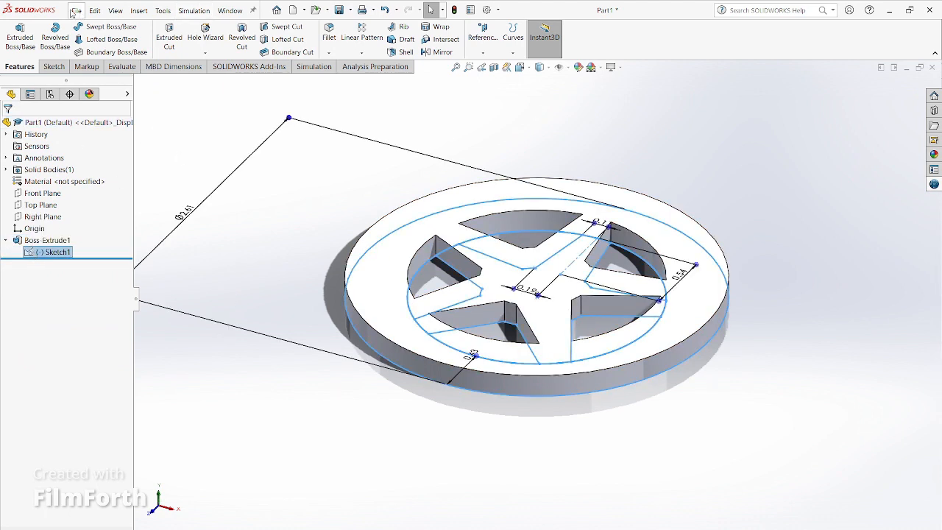
{"action": "left_click", "coordinate": [20, 36]}
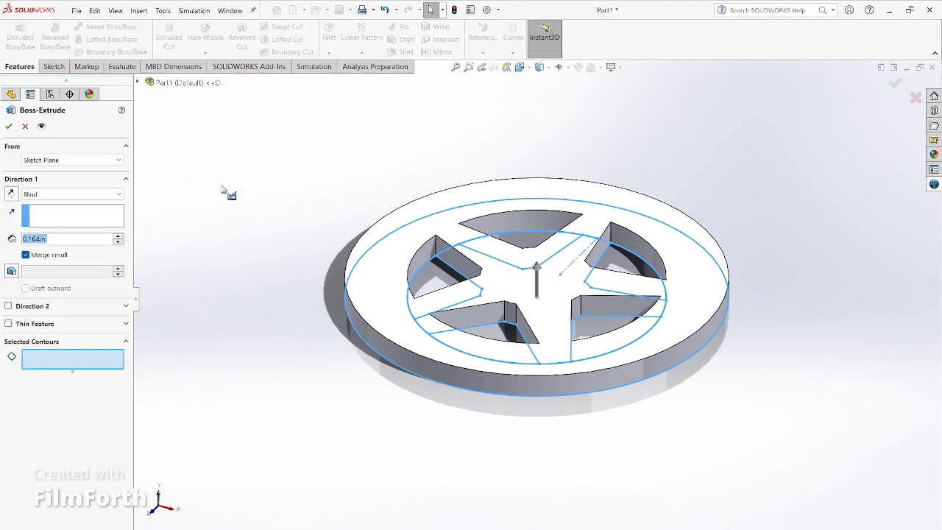
{"action": "left_click", "coordinate": [364, 334]}
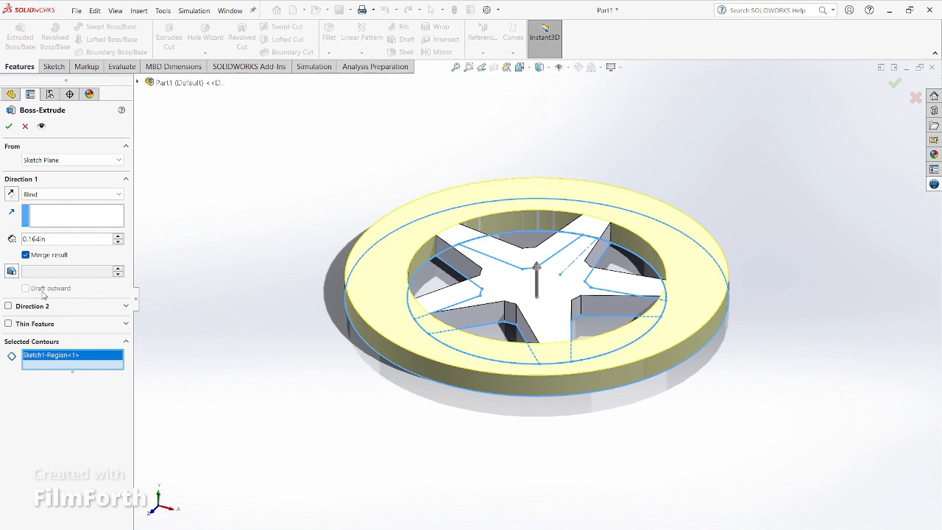
{"action": "left_click", "coordinate": [39, 241]}
{"action": "type", "text": "0.972"}
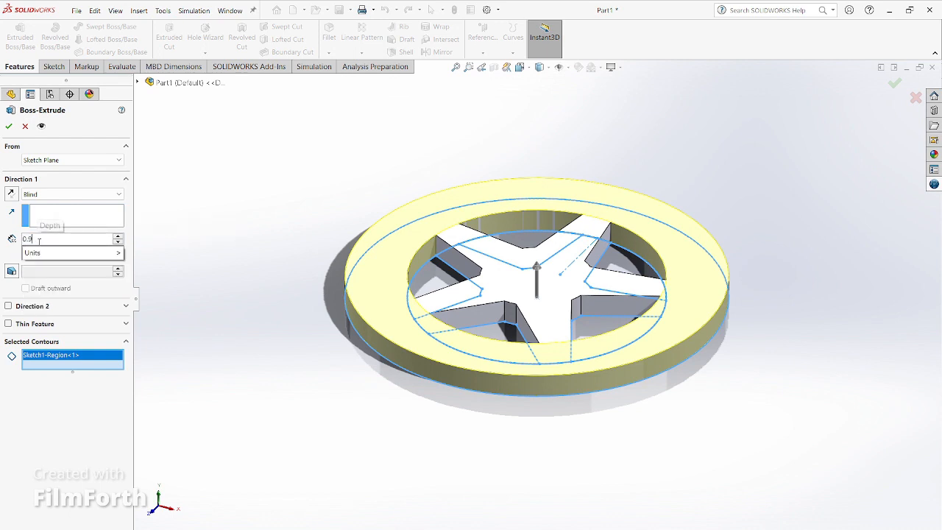
{"action": "key", "text": "Return"}
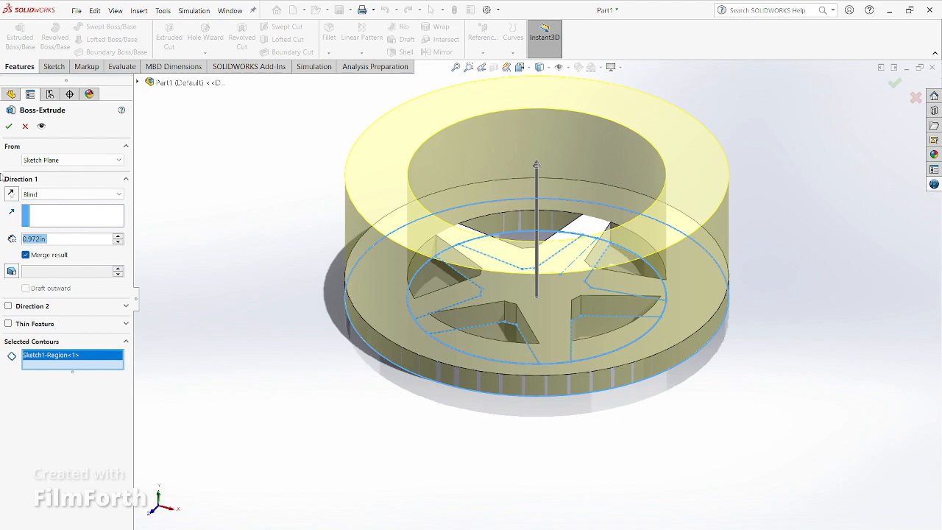
{"action": "left_click", "coordinate": [9, 126]}
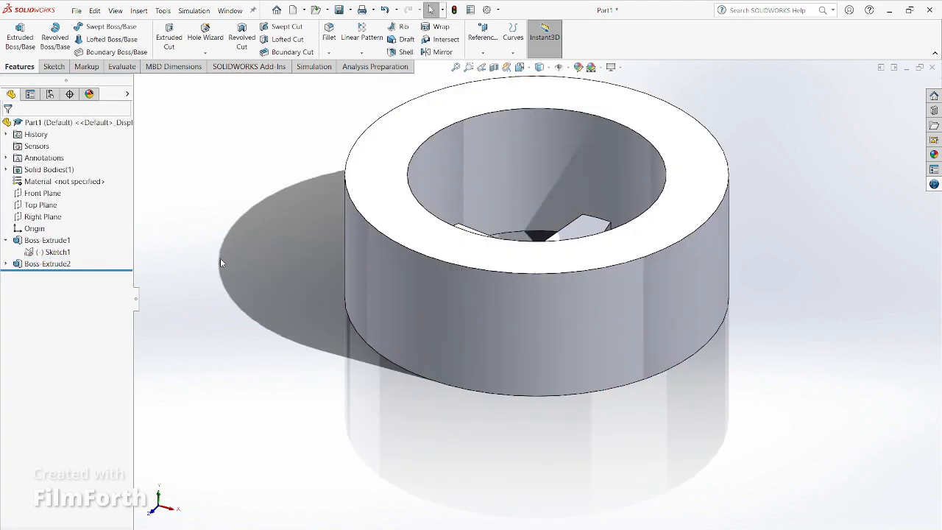
Open a new sketch on the star-shaped spoke face inside the deep ring
{"action": "middle_click_drag", "start_coordinate": [221, 262], "coordinate": [221, 376]}
{"action": "scroll", "coordinate": [221, 378], "scroll_direction": "down", "scroll_amount": 2}
{"action": "scroll", "coordinate": [212, 333], "scroll_direction": "up", "scroll_amount": 4}
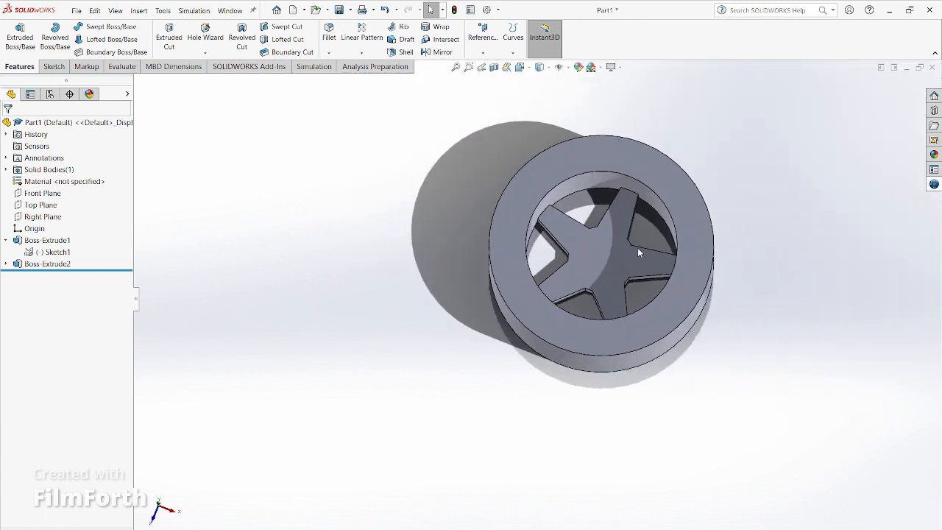
{"action": "scroll", "coordinate": [637, 248], "scroll_direction": "down", "scroll_amount": 3}
{"action": "scroll", "coordinate": [564, 263], "scroll_direction": "up", "scroll_amount": 1}
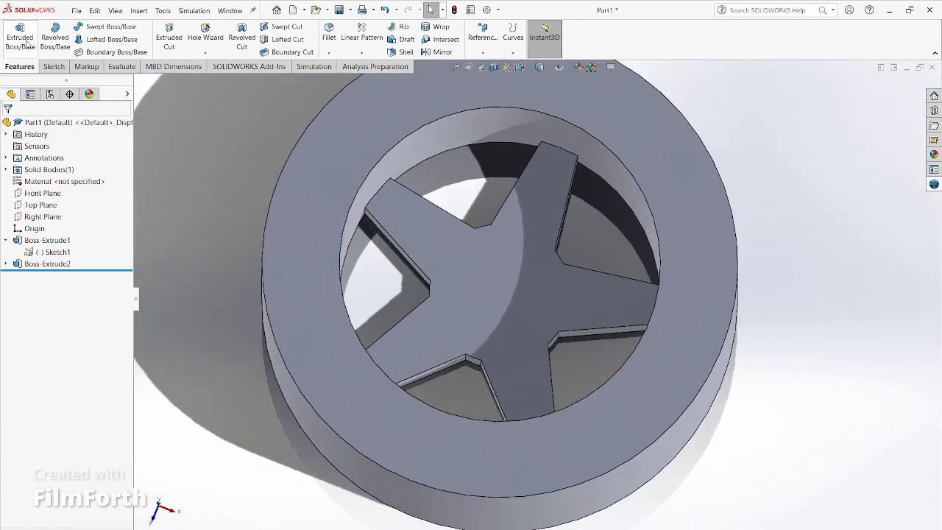
{"action": "left_click", "coordinate": [53, 67]}
{"action": "left_click", "coordinate": [14, 33]}
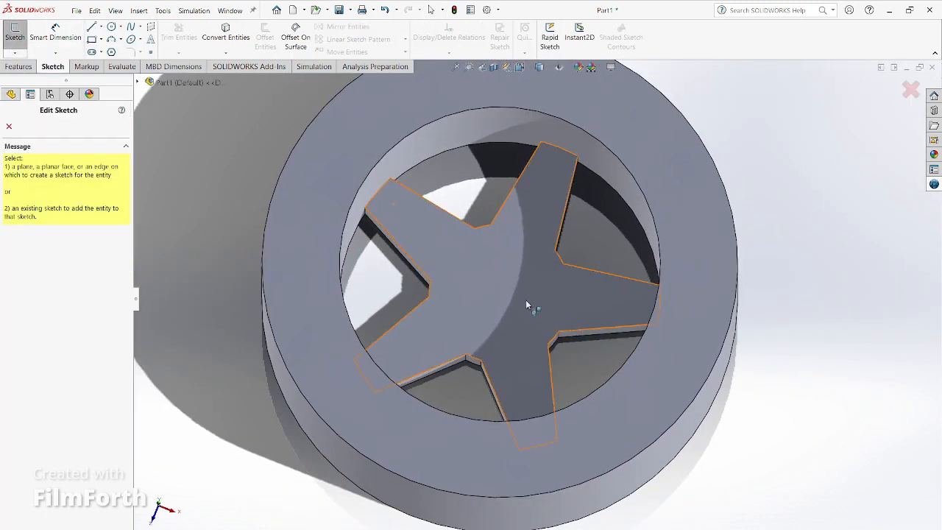
{"action": "left_click", "coordinate": [525, 299]}
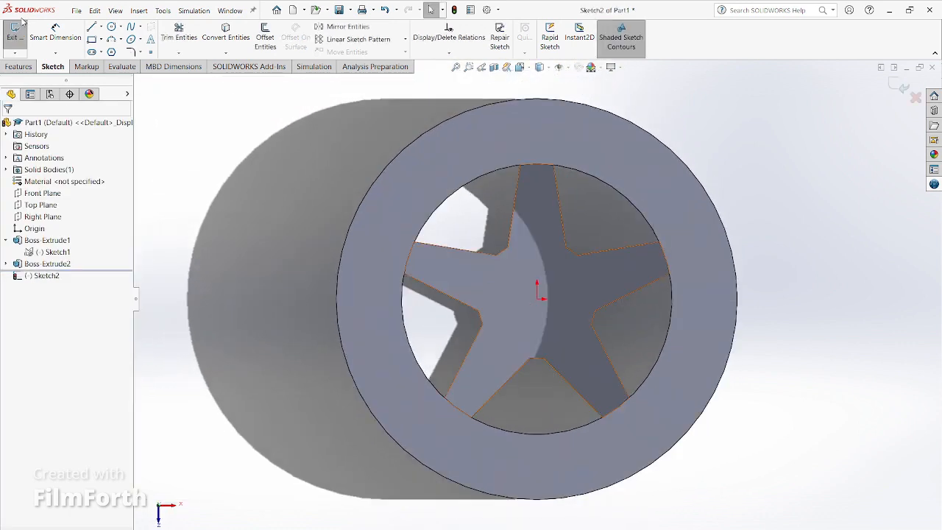
Sketch a circle centered on the origin on the spoke face and dimension its diameter to 0.3675 in
{"action": "left_click", "coordinate": [111, 27]}
{"action": "left_click", "coordinate": [538, 299]}
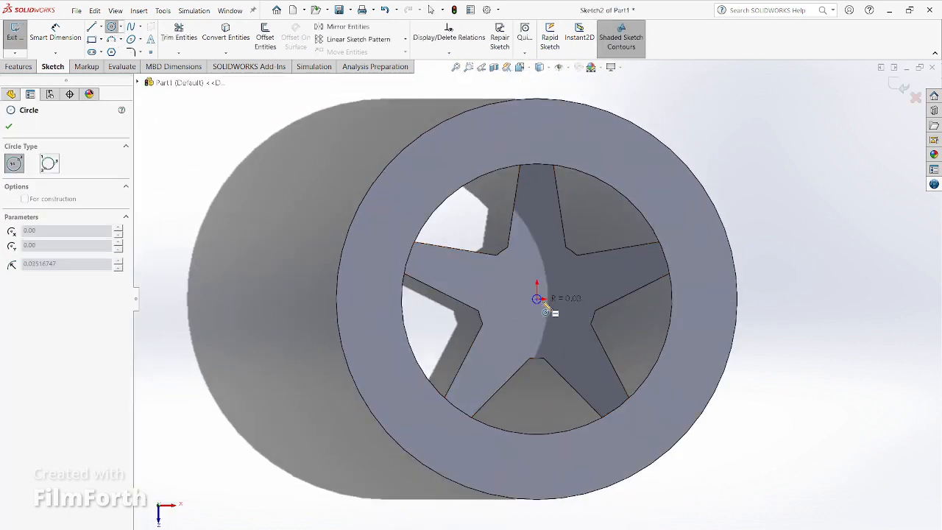
{"action": "left_click", "coordinate": [548, 311]}
{"action": "left_click", "coordinate": [71, 29]}
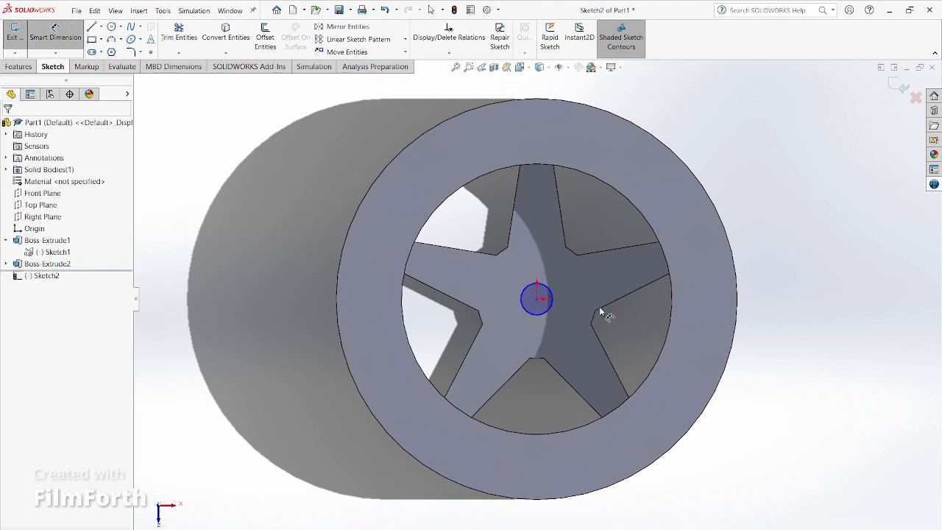
{"action": "left_click", "coordinate": [554, 301]}
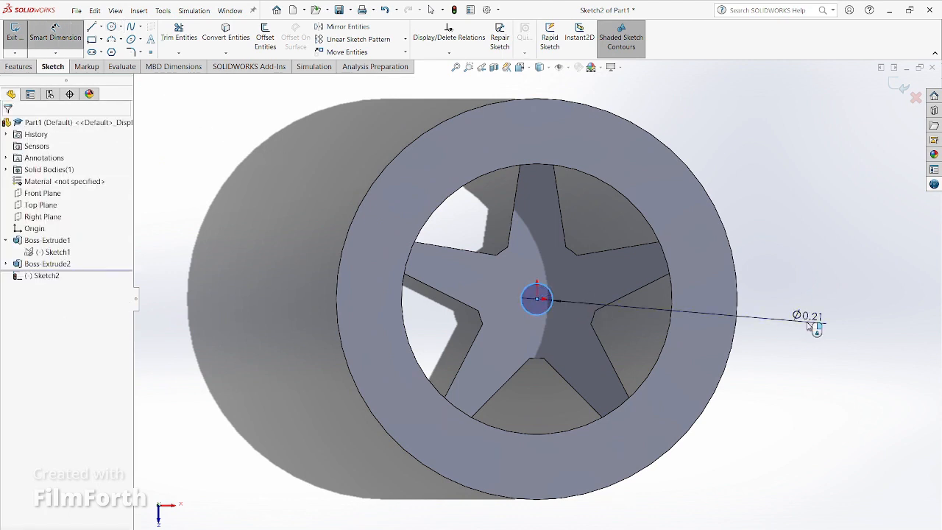
{"action": "left_click", "coordinate": [810, 323]}
{"action": "type", "text": "0.3675"}
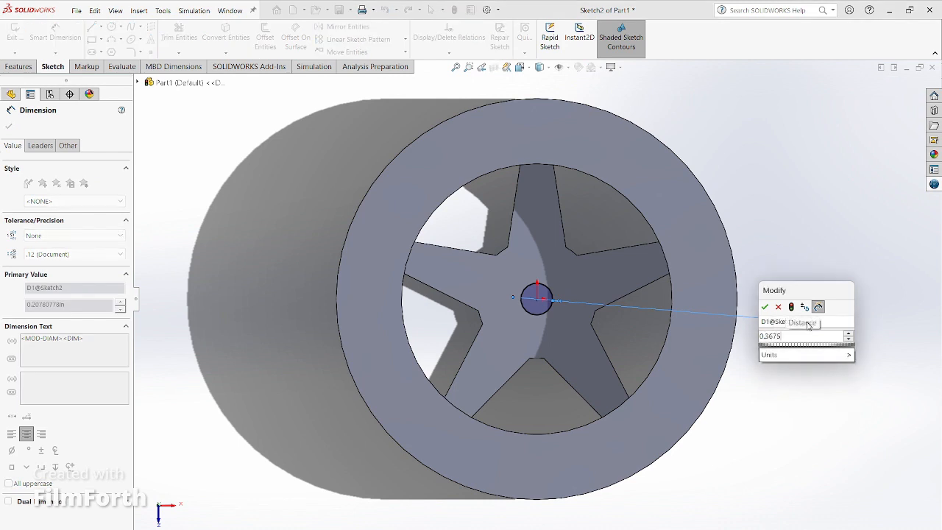
{"action": "key", "text": "Escape"}
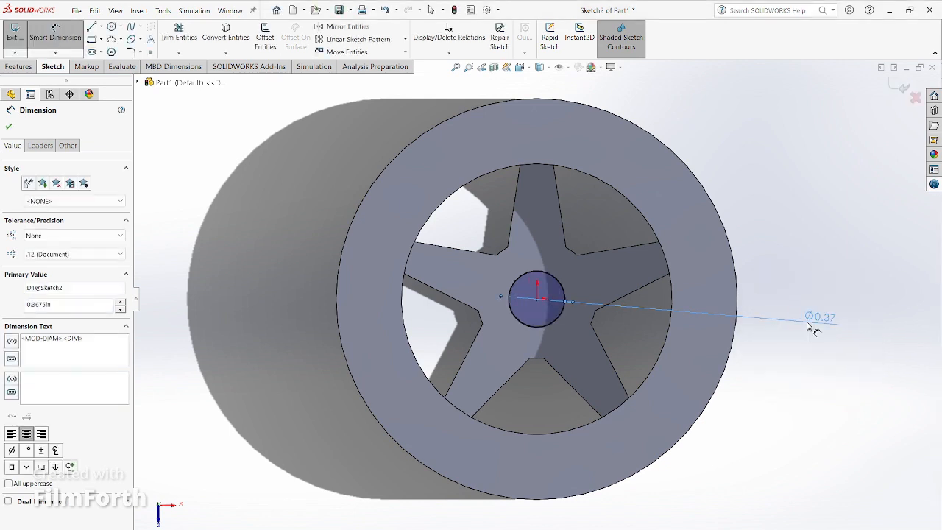
{"action": "scroll", "coordinate": [598, 289], "scroll_direction": "down", "scroll_amount": 1}
{"action": "scroll", "coordinate": [586, 320], "scroll_direction": "up", "scroll_amount": 3}
{"action": "scroll", "coordinate": [526, 311], "scroll_direction": "down", "scroll_amount": 5}
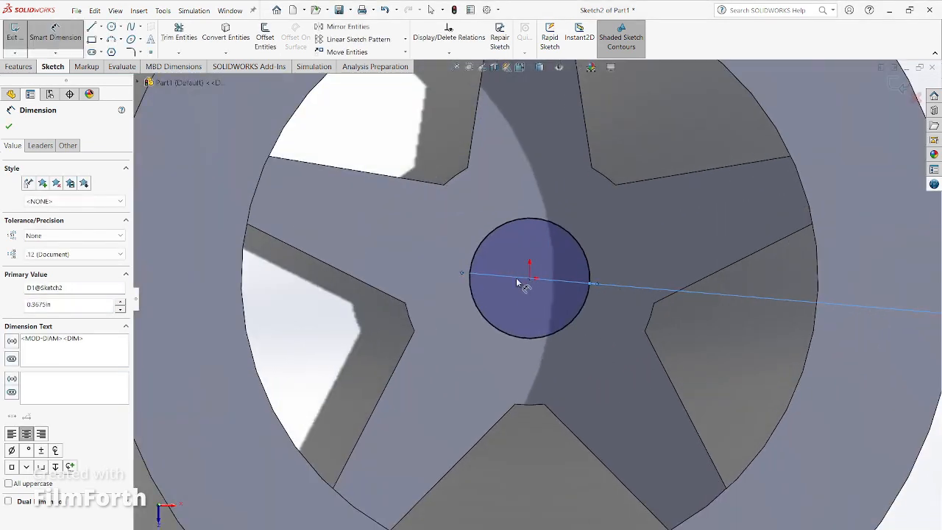
Close the hub circle sketch and extrude it from the spoke face with a blind depth of 0.8455 in
{"action": "scroll", "coordinate": [545, 306], "scroll_direction": "up", "scroll_amount": 2}
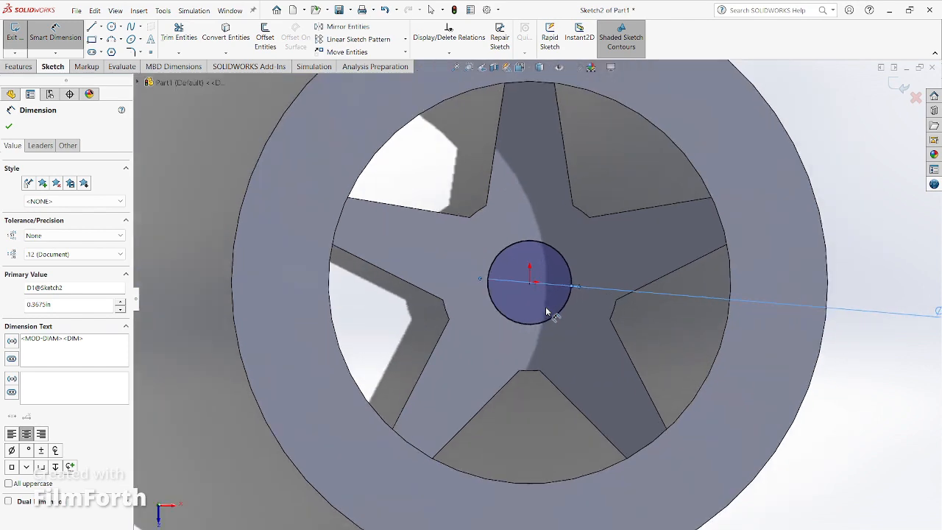
{"action": "left_click", "coordinate": [9, 45]}
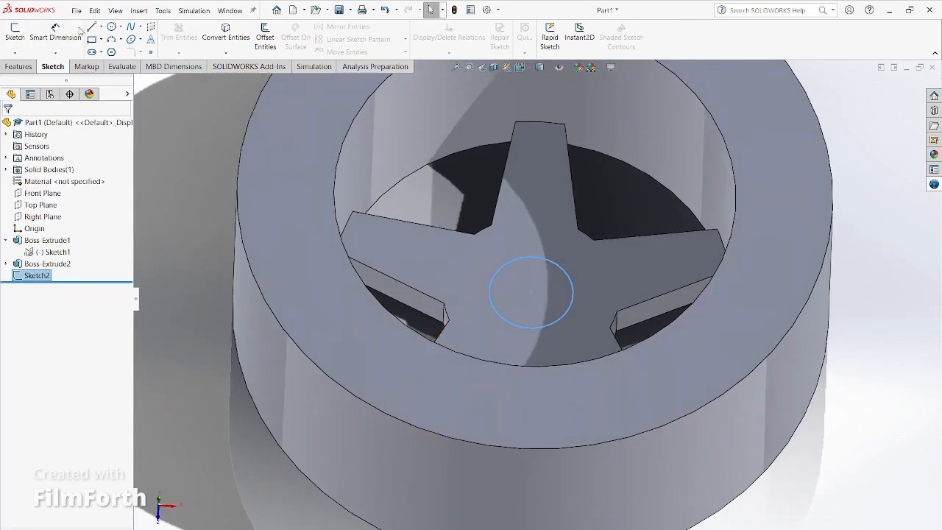
{"action": "left_click", "coordinate": [17, 67]}
{"action": "left_click", "coordinate": [19, 41]}
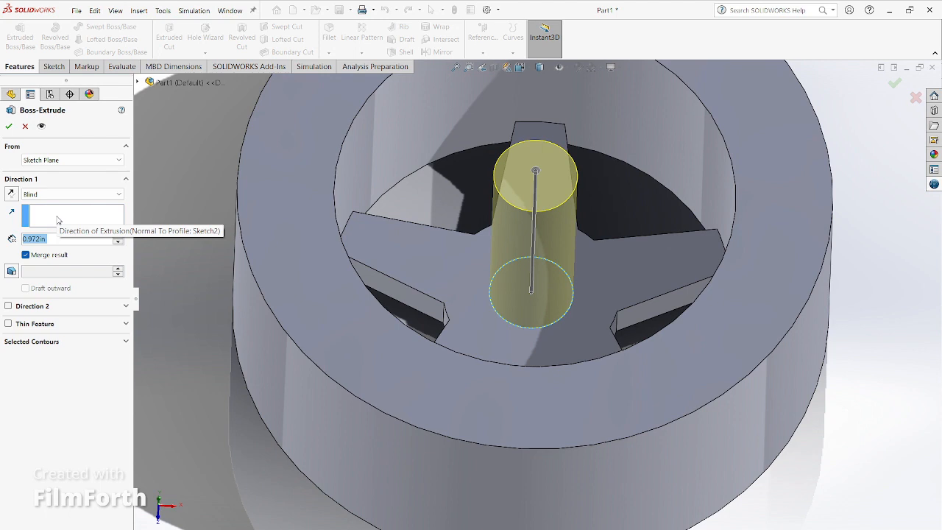
{"action": "type", "text": "0"}
{"action": "type", "text": ".8"}
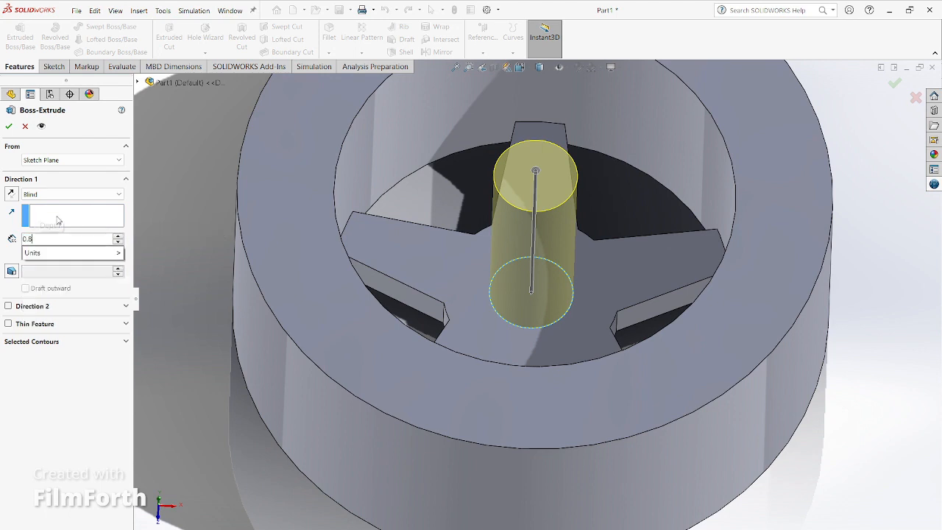
{"action": "type", "text": "455"}
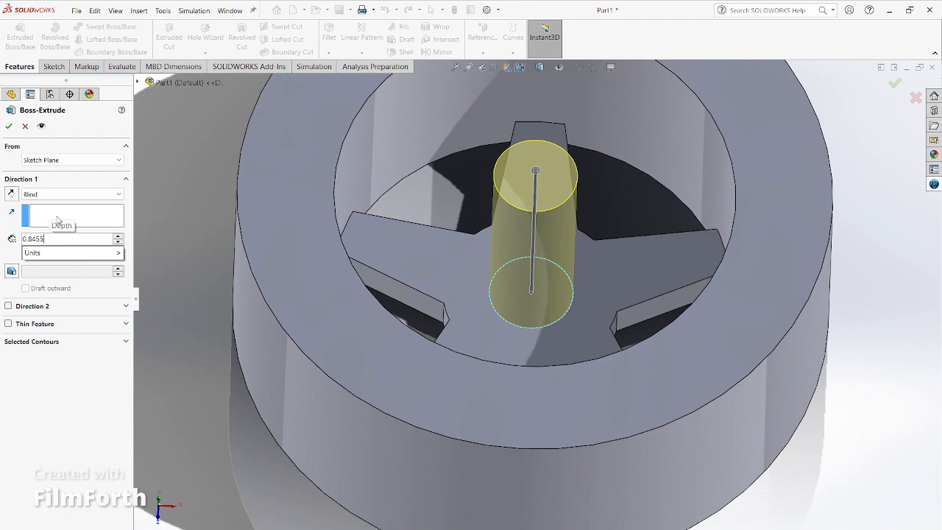
{"action": "key", "text": "Return"}
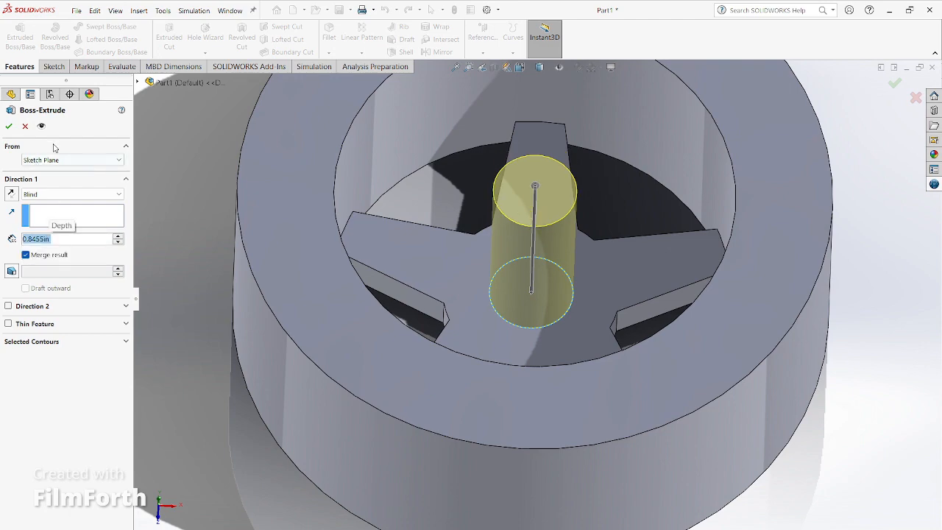
Set the hub extrusion's blind depth to 1 in and create the merged boss
{"action": "middle_click_drag", "start_coordinate": [164, 282], "coordinate": [179, 145]}
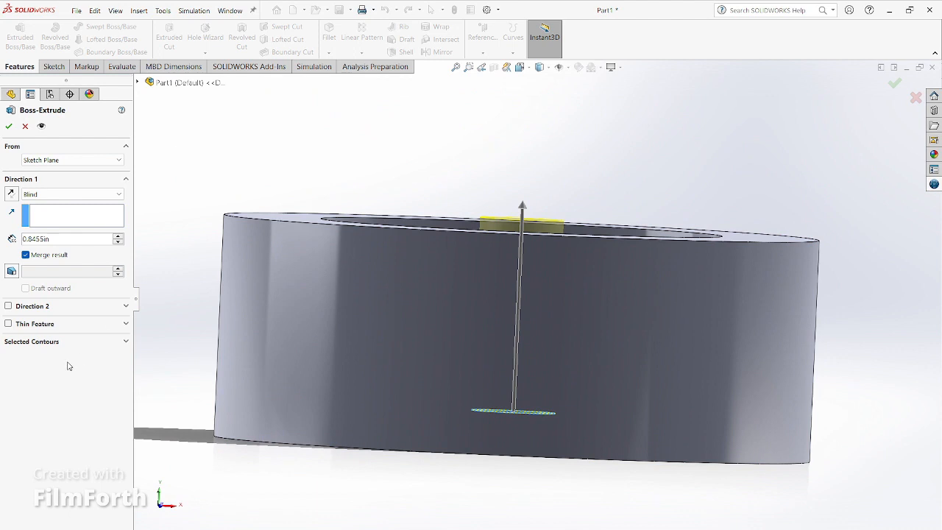
{"action": "left_click", "coordinate": [32, 238]}
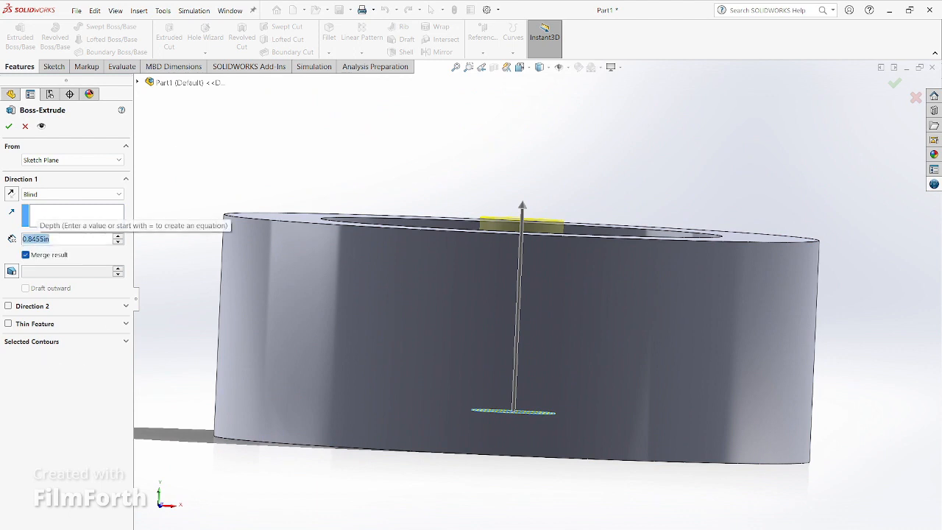
{"action": "type", "text": "1"}
{"action": "key", "text": "Return"}
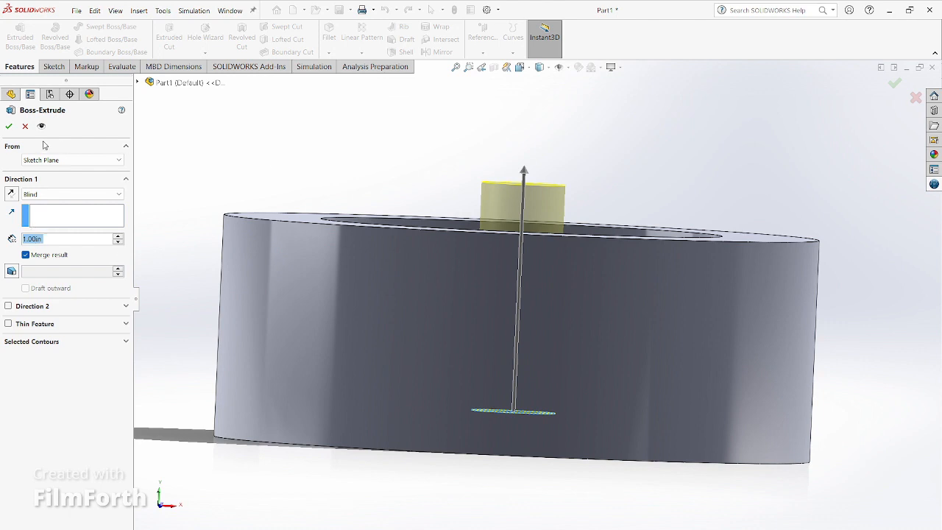
{"action": "left_click", "coordinate": [8, 126]}
Open a new sketch on the circular end face of the hub cylinder inside the ring
{"action": "middle_click_drag", "start_coordinate": [279, 160], "coordinate": [259, 184]}
{"action": "scroll", "coordinate": [280, 154], "scroll_direction": "down", "scroll_amount": 1}
{"action": "scroll", "coordinate": [279, 151], "scroll_direction": "up", "scroll_amount": 3}
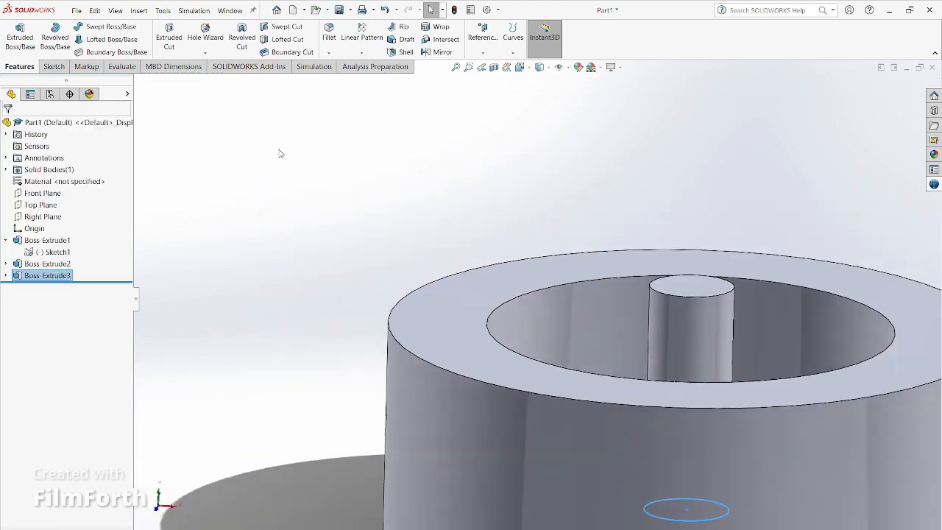
{"action": "middle_click_drag", "start_coordinate": [576, 213], "coordinate": [621, 353]}
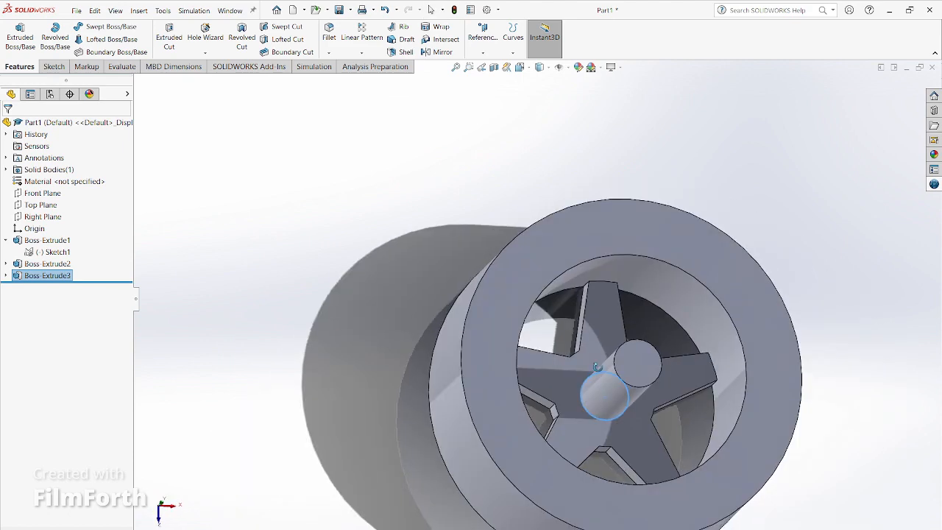
{"action": "left_click", "coordinate": [53, 66]}
{"action": "left_click", "coordinate": [15, 33]}
{"action": "left_click", "coordinate": [643, 358]}
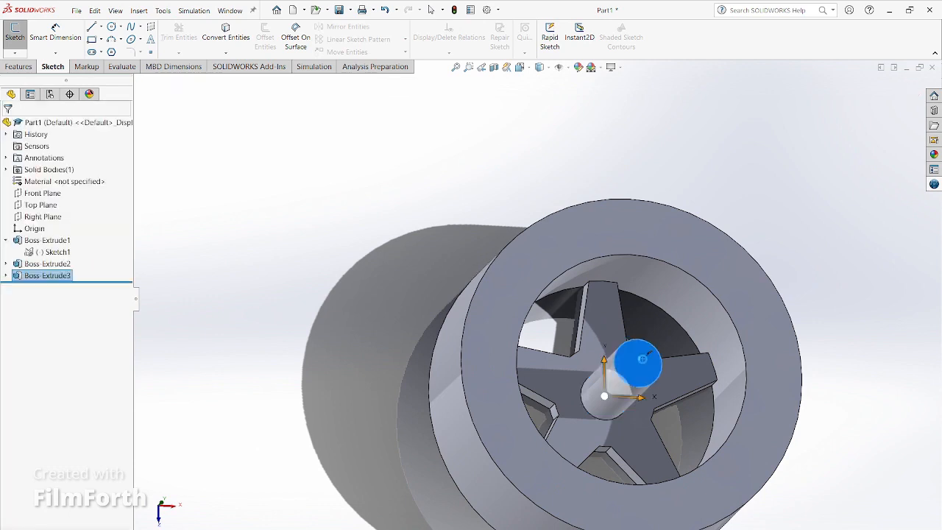
{"action": "scroll", "coordinate": [548, 301], "scroll_direction": "up", "scroll_amount": 3}
{"action": "scroll", "coordinate": [550, 305], "scroll_direction": "down", "scroll_amount": 10}
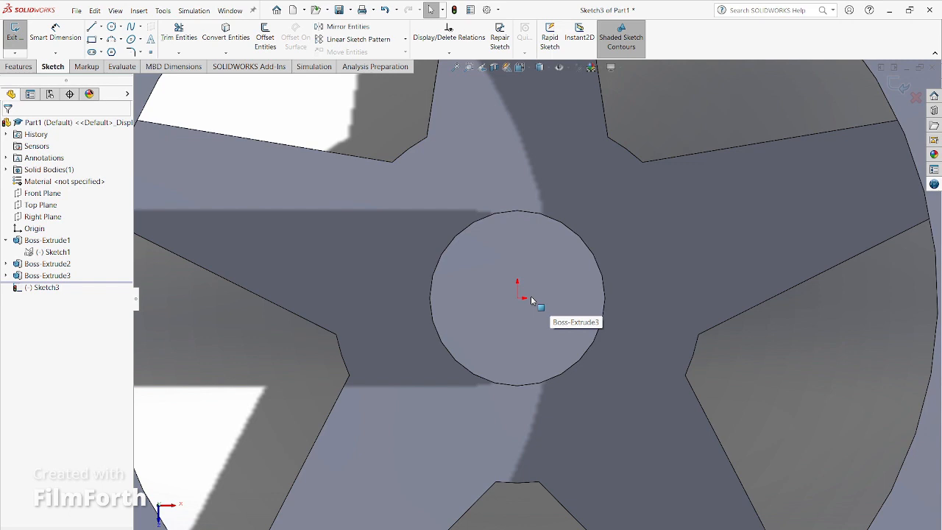
{"action": "left_click", "coordinate": [532, 300]}
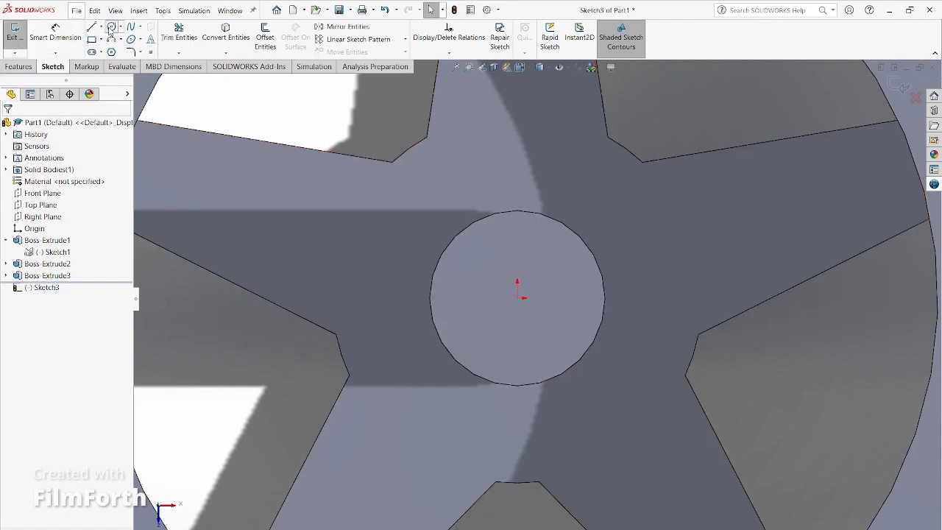
Sketch a circle centered on the origin on the hub's end face and dimension its diameter to 0.2095+0.003 in
{"action": "left_click", "coordinate": [110, 27]}
{"action": "left_click", "coordinate": [518, 298]}
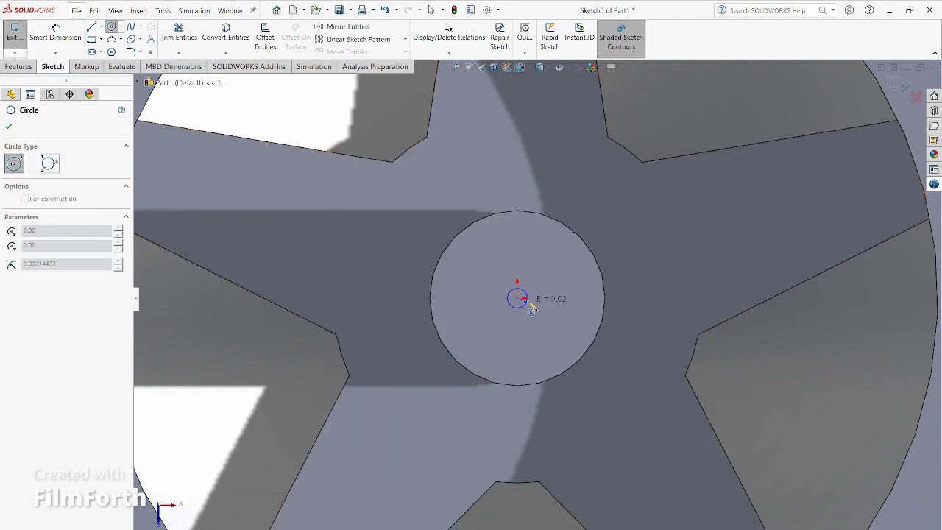
{"action": "left_click", "coordinate": [562, 303]}
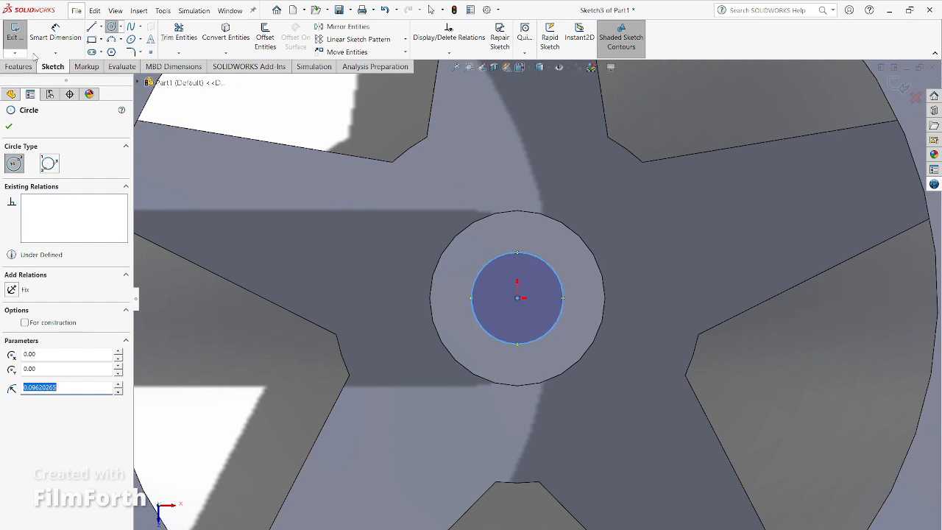
{"action": "left_click", "coordinate": [55, 33]}
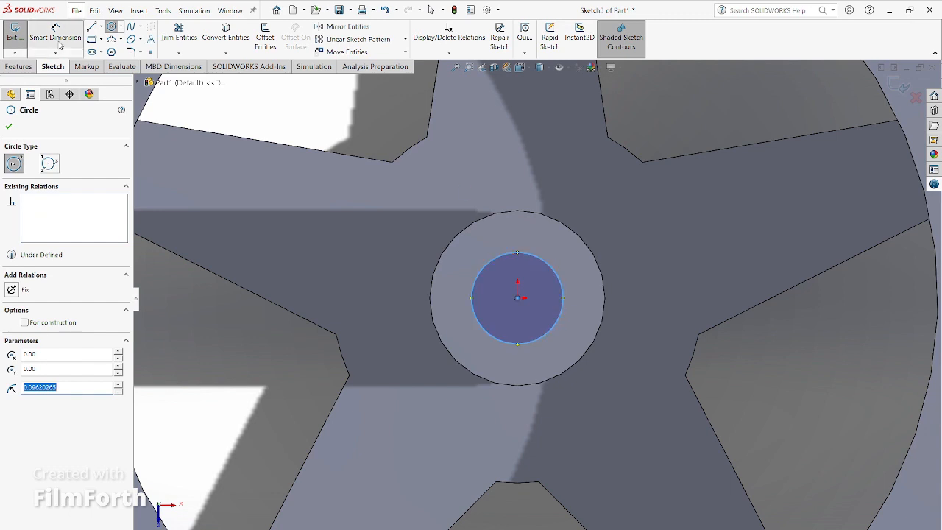
{"action": "left_click", "coordinate": [561, 312]}
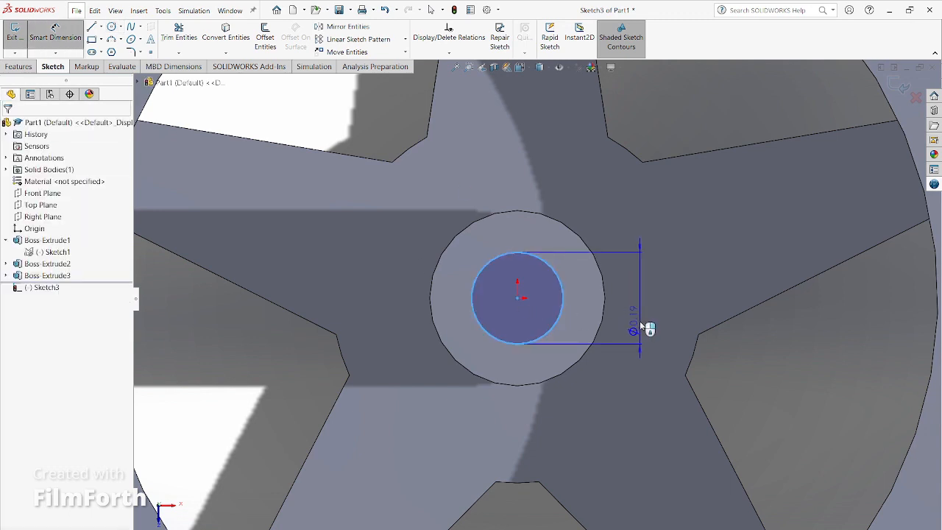
{"action": "left_click", "coordinate": [641, 320]}
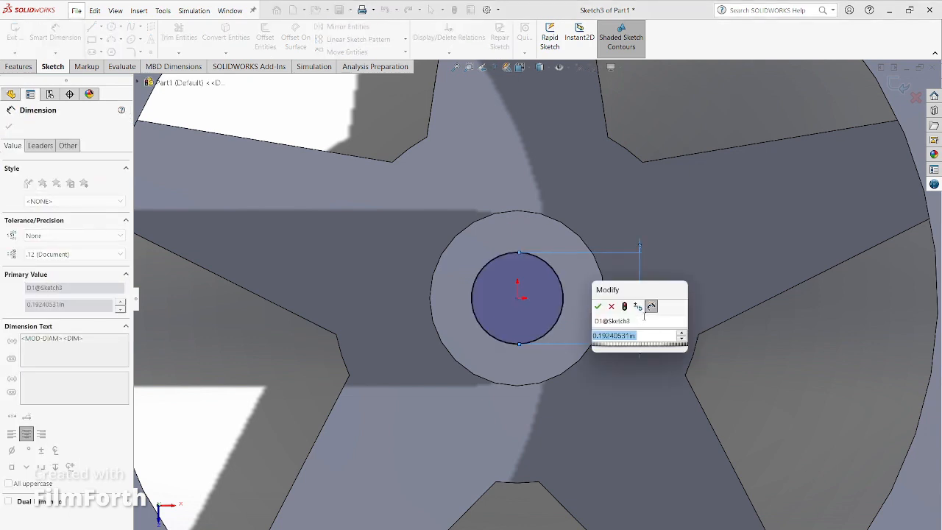
{"action": "type", "text": "0.2"}
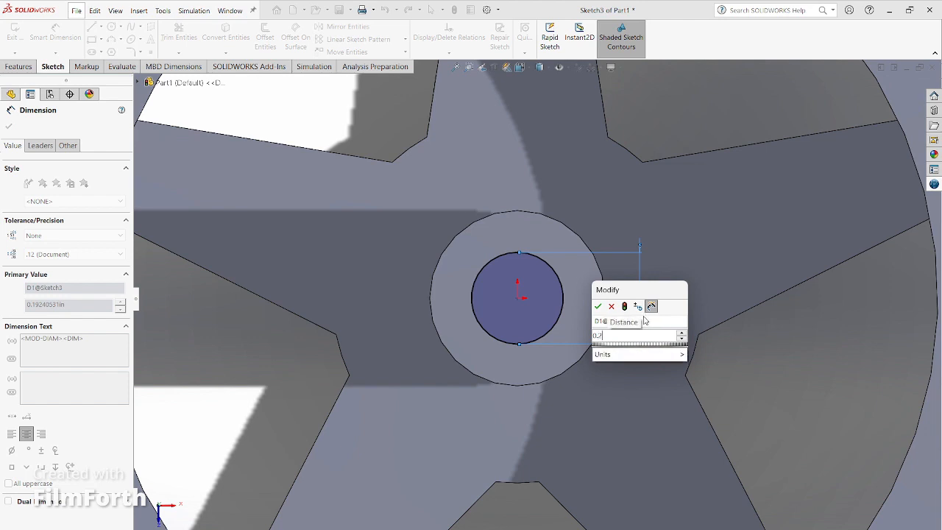
{"action": "type", "text": "095+"}
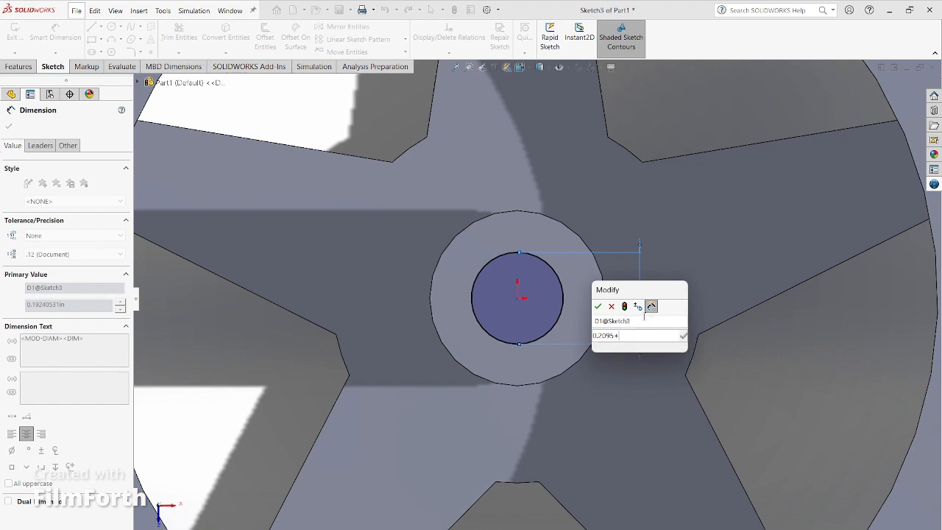
{"action": "type", "text": "0.003"}
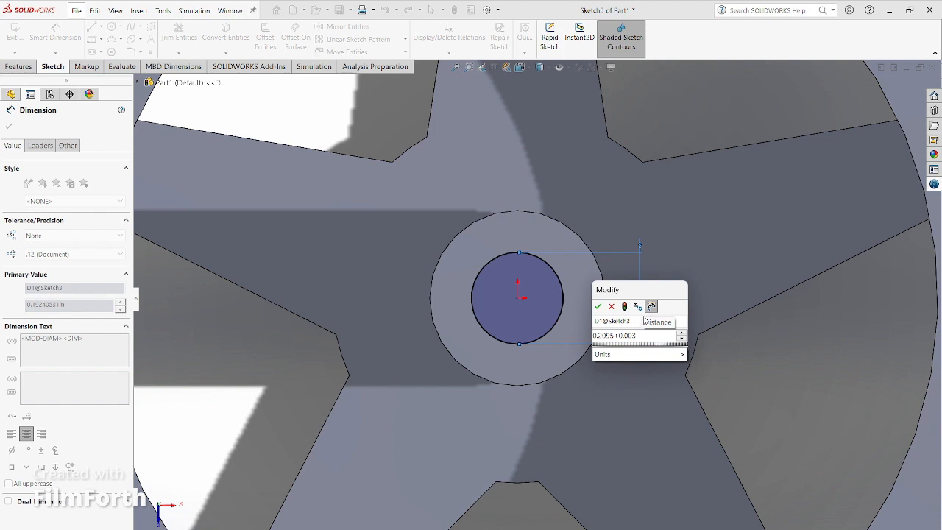
{"action": "key", "text": "Return"}
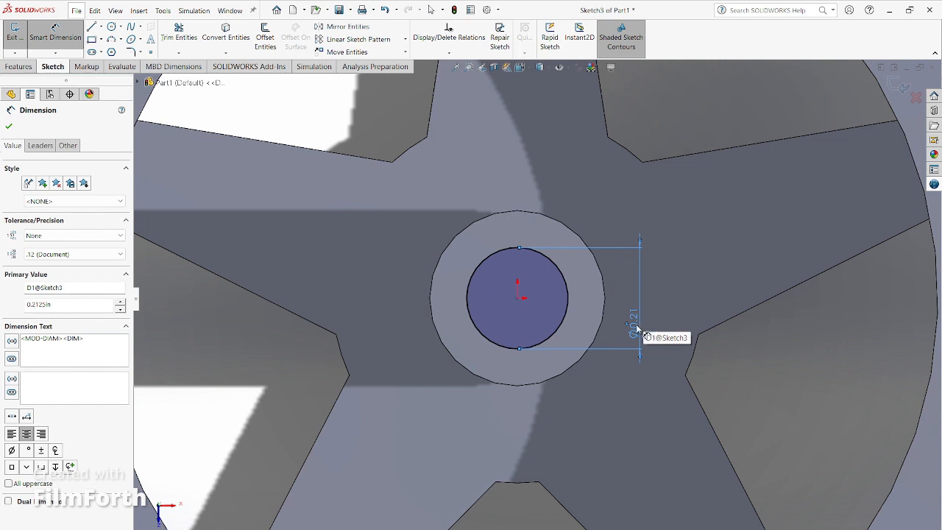
Set the diameter of the hub bore circle to 0.2095+0.004 in
{"action": "double_click", "coordinate": [635, 323]}
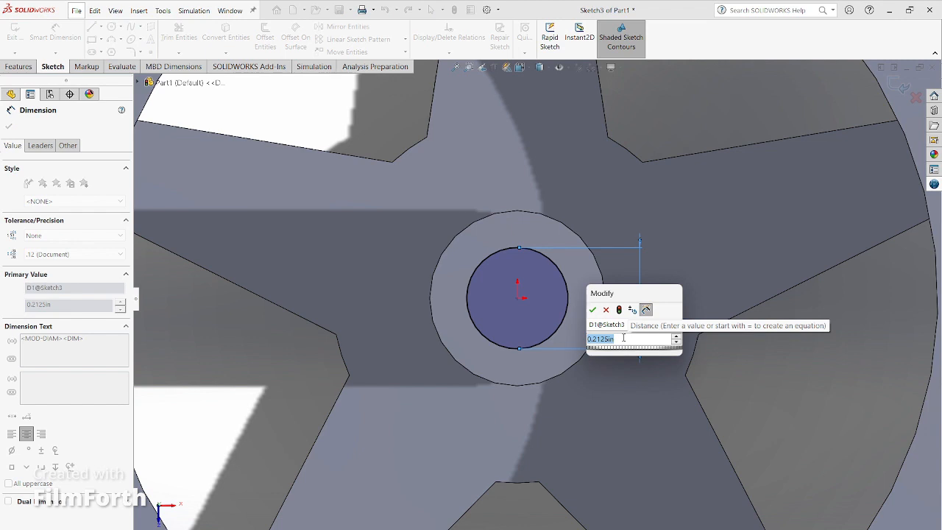
{"action": "type", "text": "0."}
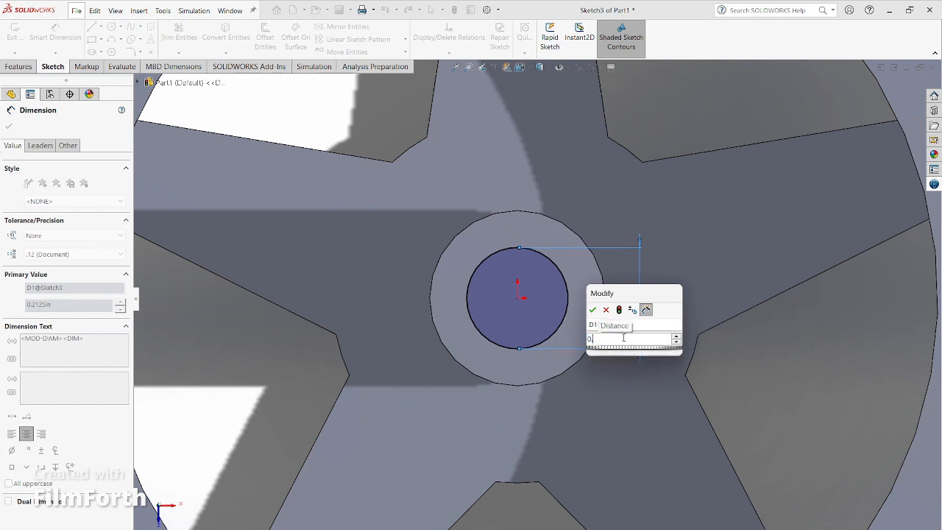
{"action": "type", "text": "2095"}
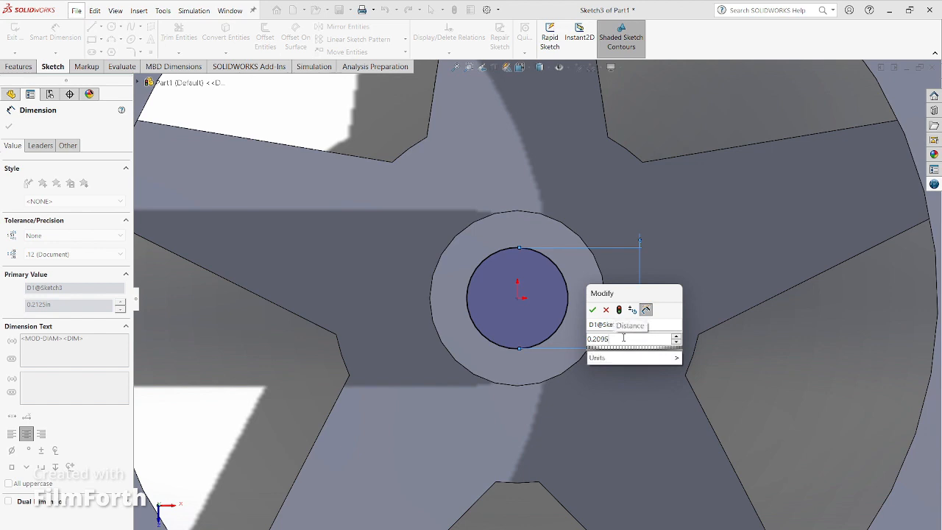
{"action": "type", "text": "+0."}
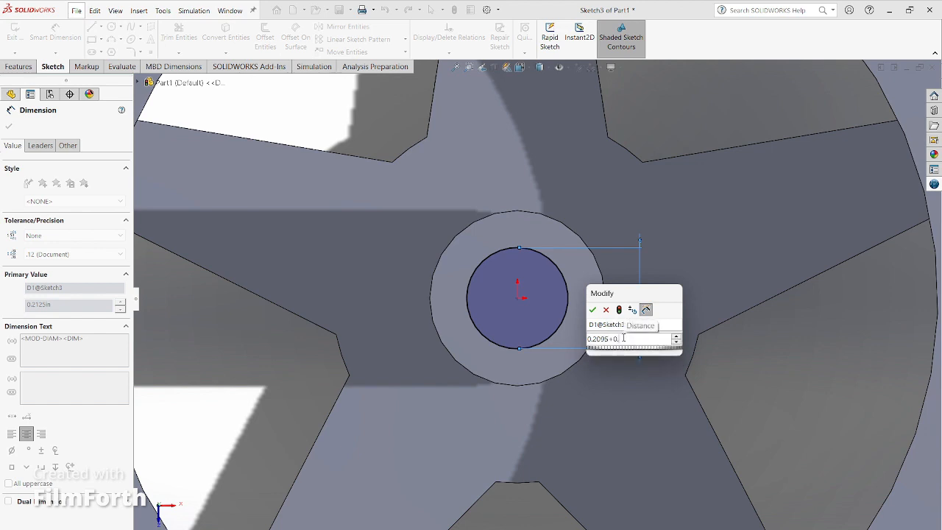
{"action": "type", "text": "004"}
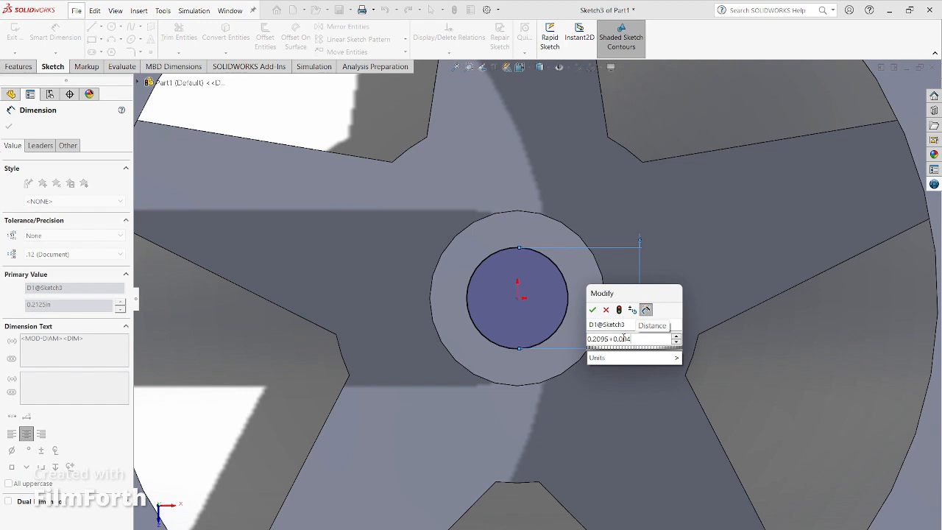
{"action": "key", "text": "Return"}
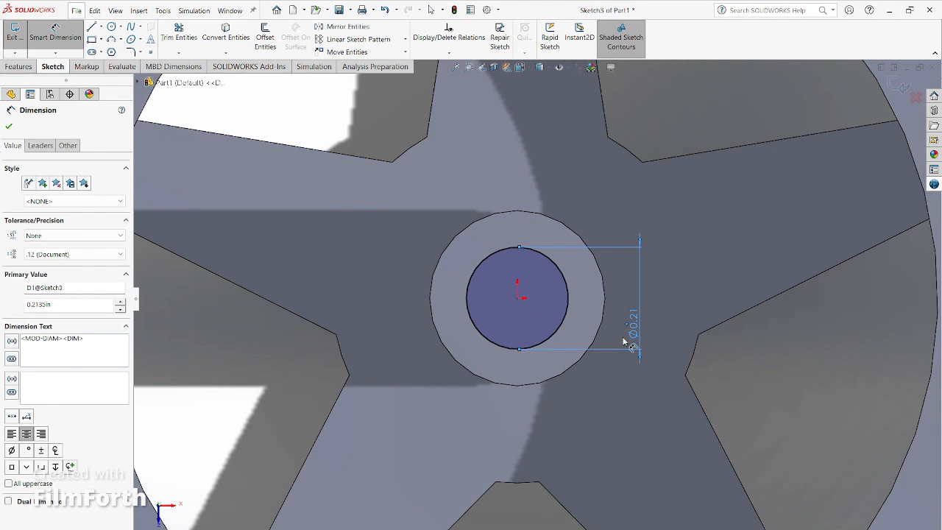
Sketch a horizontal line about 0.25 in long across the bore circle, slightly above the origin
{"action": "left_click", "coordinate": [93, 27]}
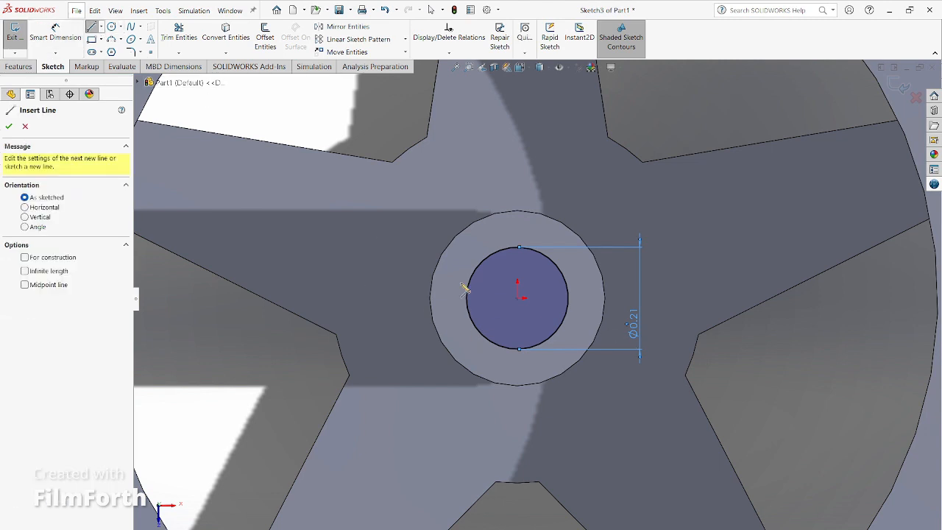
{"action": "left_click_drag", "start_coordinate": [460, 283], "coordinate": [582, 283]}
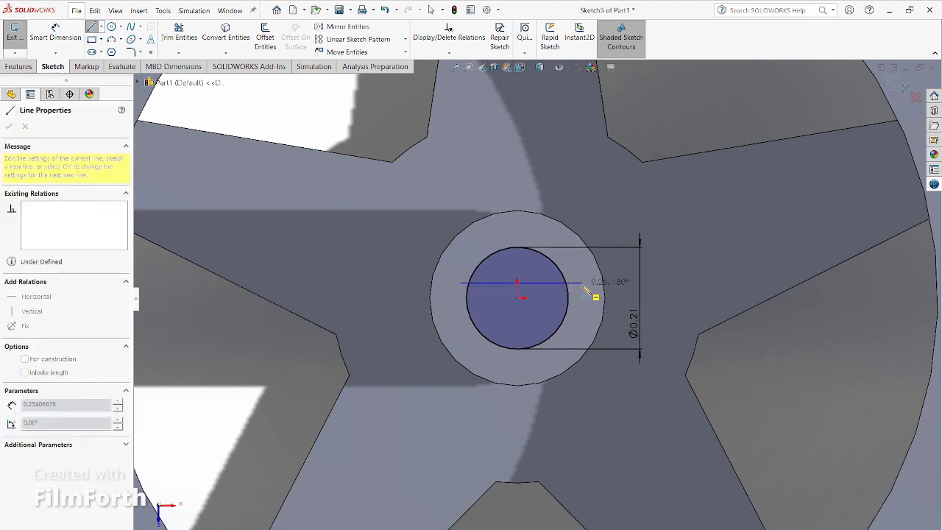
{"action": "key", "text": "Escape"}
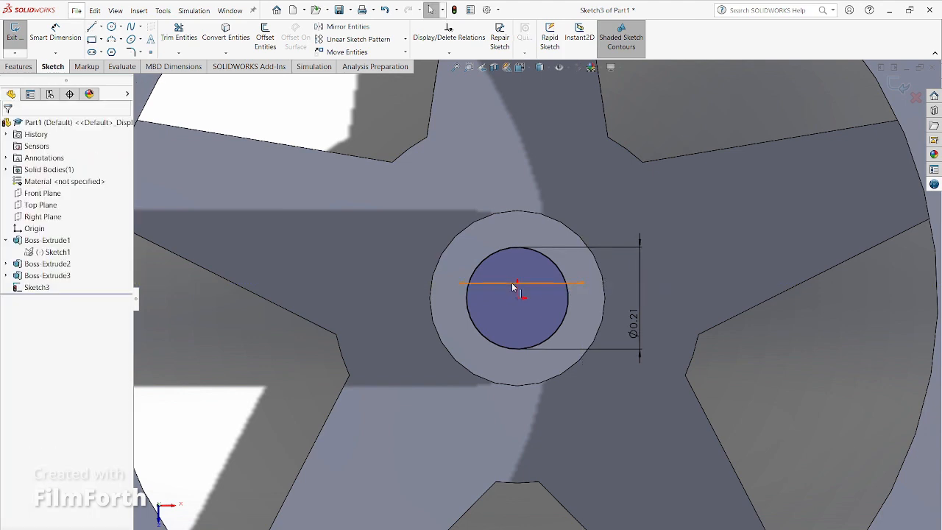
Dimension the vertical distance from the origin to the horizontal line across the bore as 0.1635+0.004 in
{"action": "left_click", "coordinate": [70, 36]}
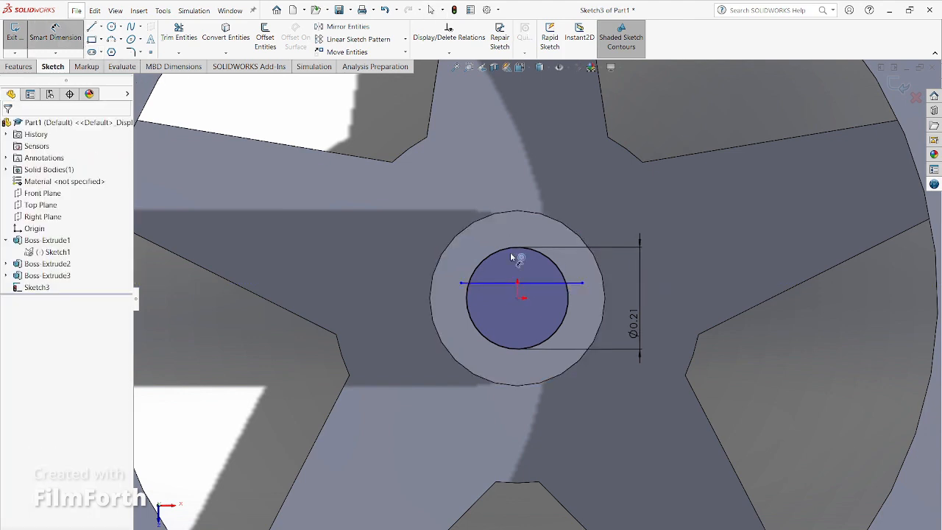
{"action": "left_click", "coordinate": [519, 300]}
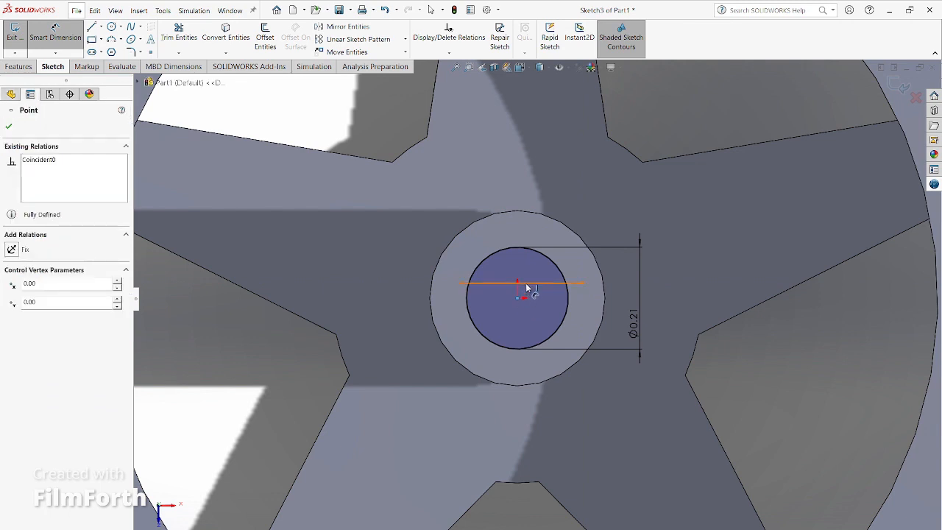
{"action": "left_click", "coordinate": [533, 284]}
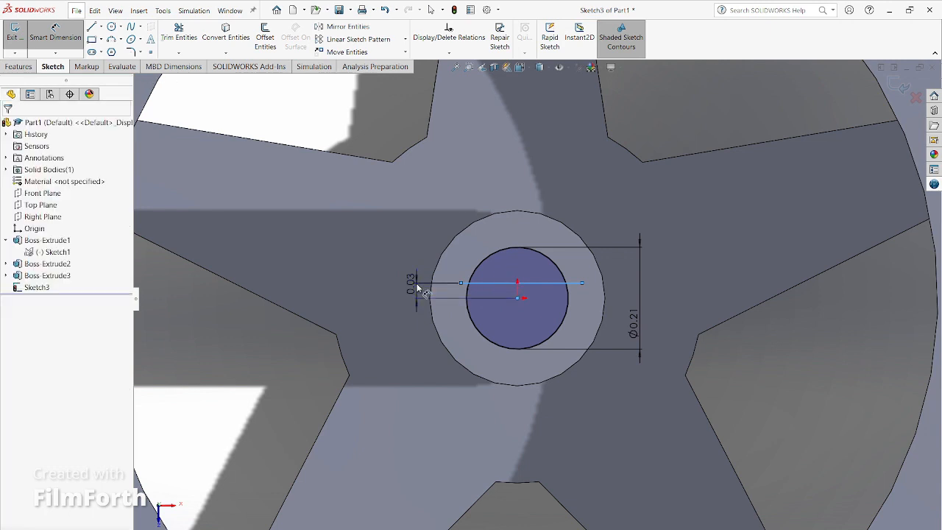
{"action": "left_click", "coordinate": [417, 289]}
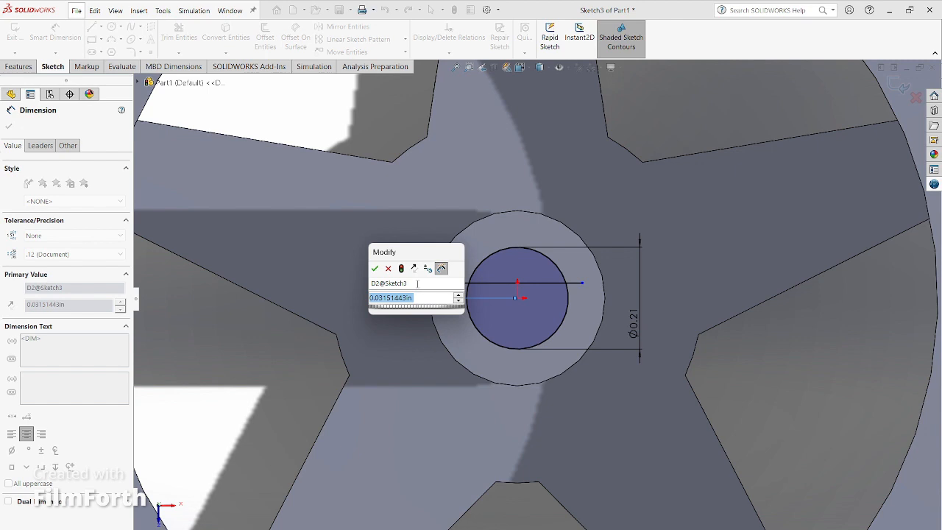
{"action": "type", "text": "0.1"}
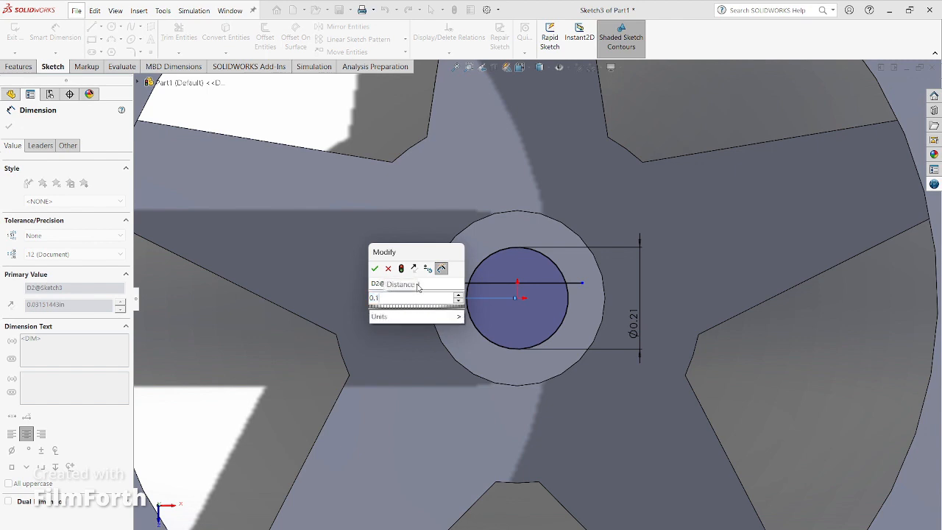
{"action": "type", "text": "635+0.00"}
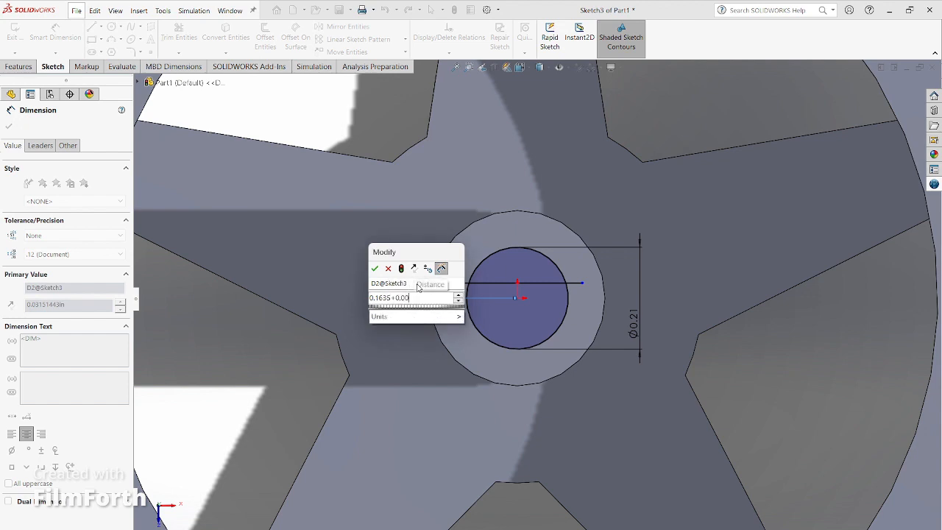
{"action": "type", "text": "4"}
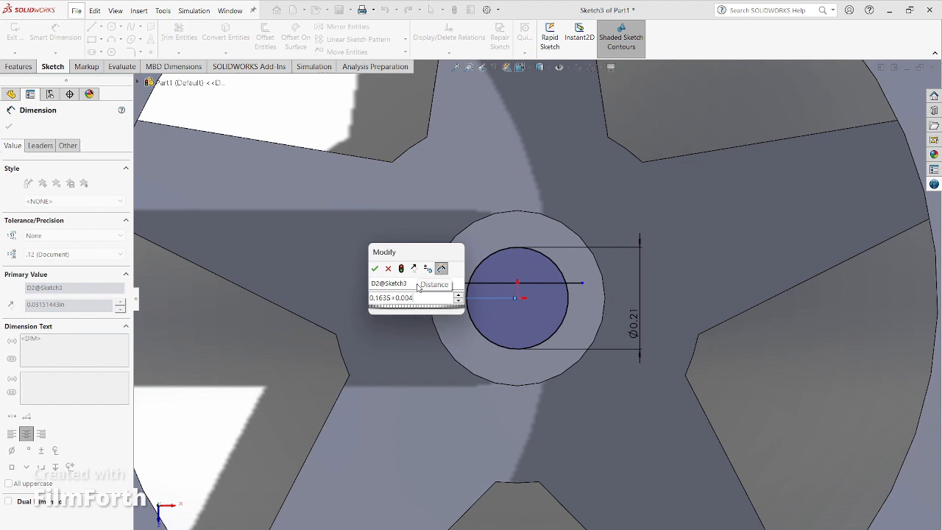
{"action": "key", "text": "Return"}
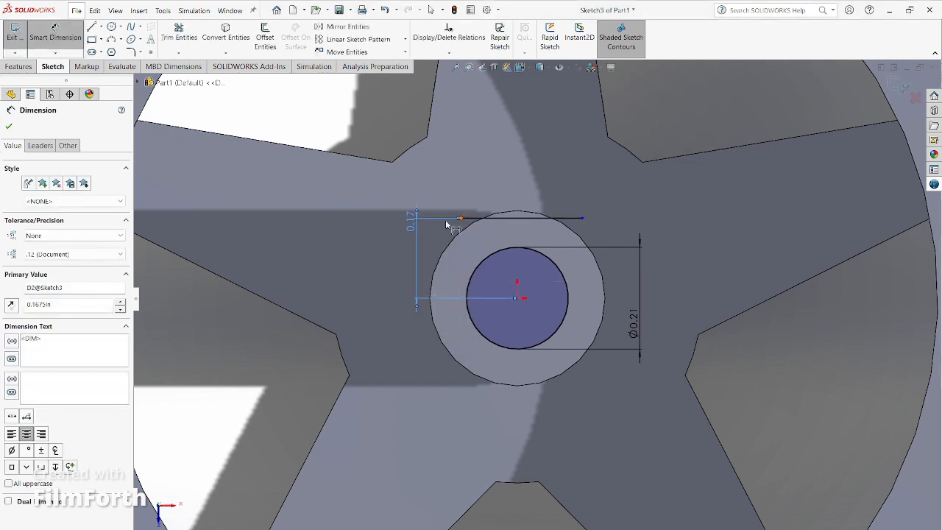
Halve the line's distance from the origin by setting that dimension to 0.1675/2 in
{"action": "double_click", "coordinate": [414, 224]}
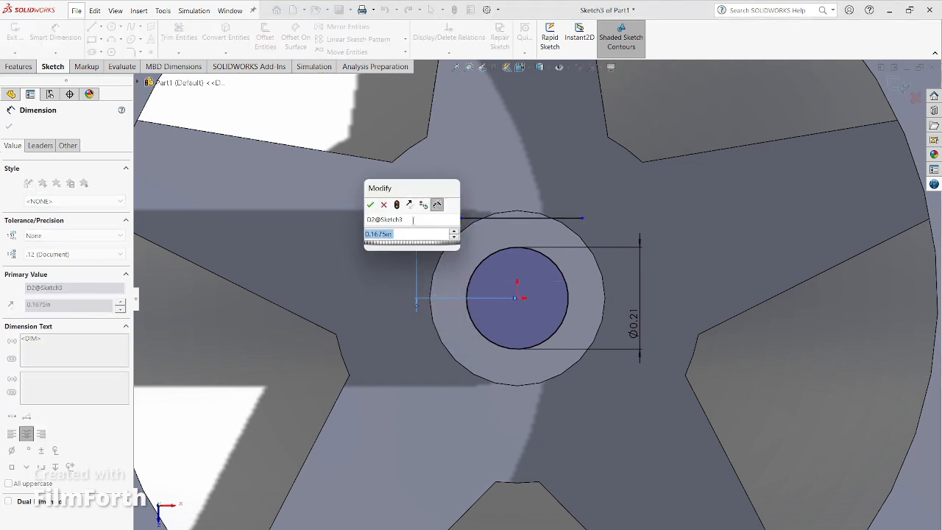
{"action": "left_click", "coordinate": [407, 234]}
{"action": "type", "text": "/2"}
{"action": "key", "text": "Return"}
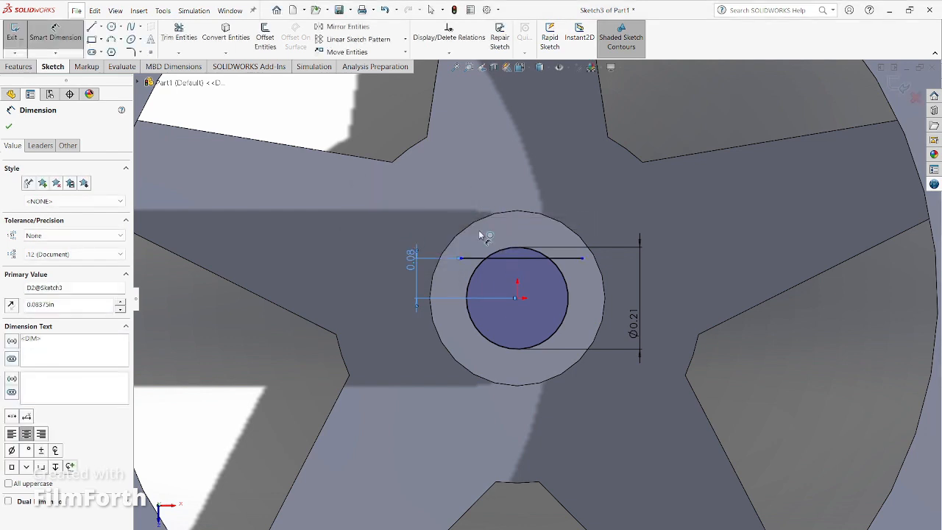
Sketch a horizontal centerline about 0.15 in long from the origin outward past the bore circle
{"action": "left_click", "coordinate": [91, 27]}
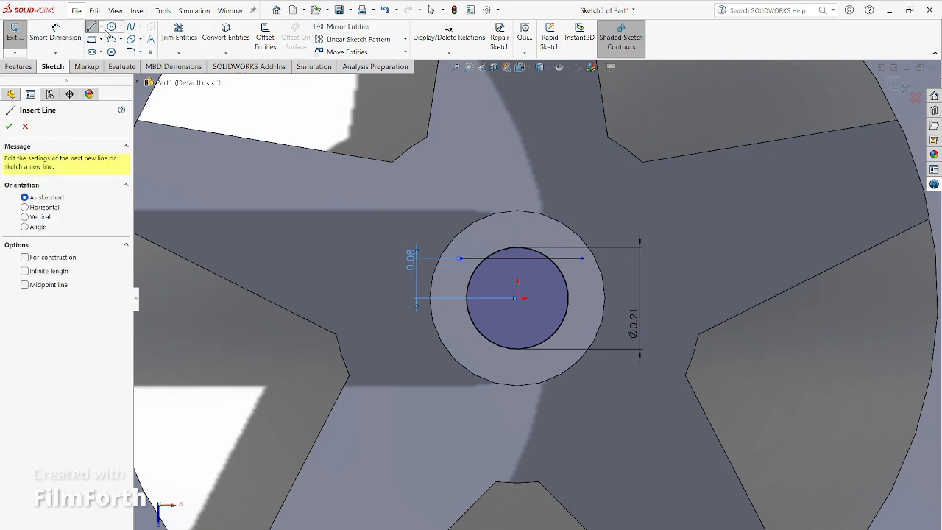
{"action": "left_click", "coordinate": [103, 30]}
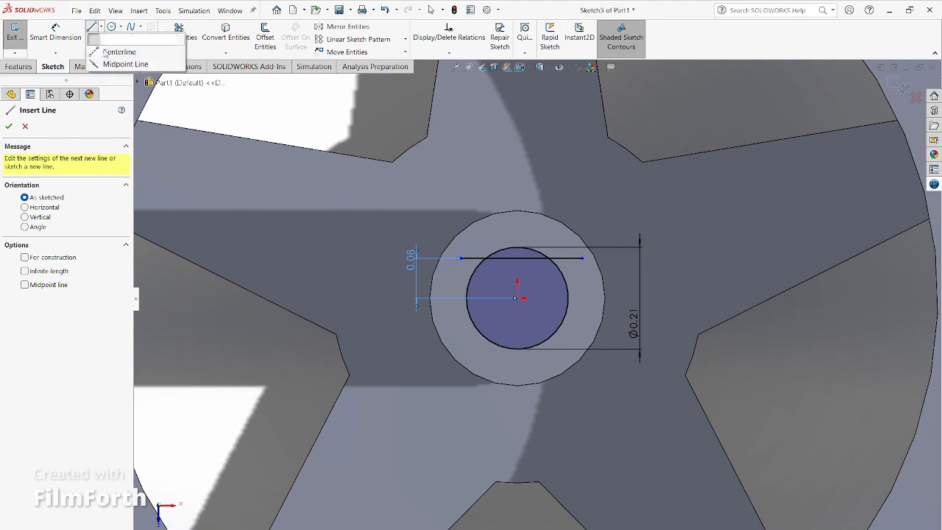
{"action": "left_click", "coordinate": [110, 65]}
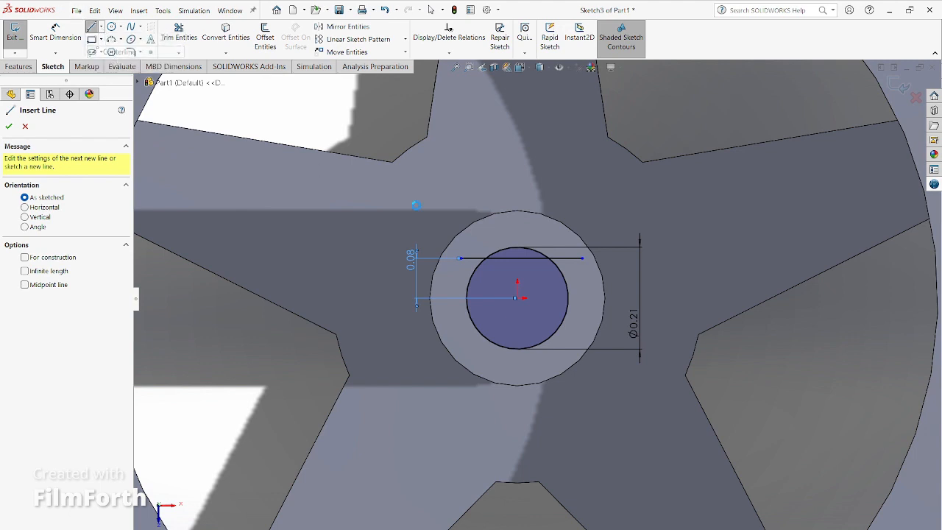
{"action": "left_click", "coordinate": [522, 298]}
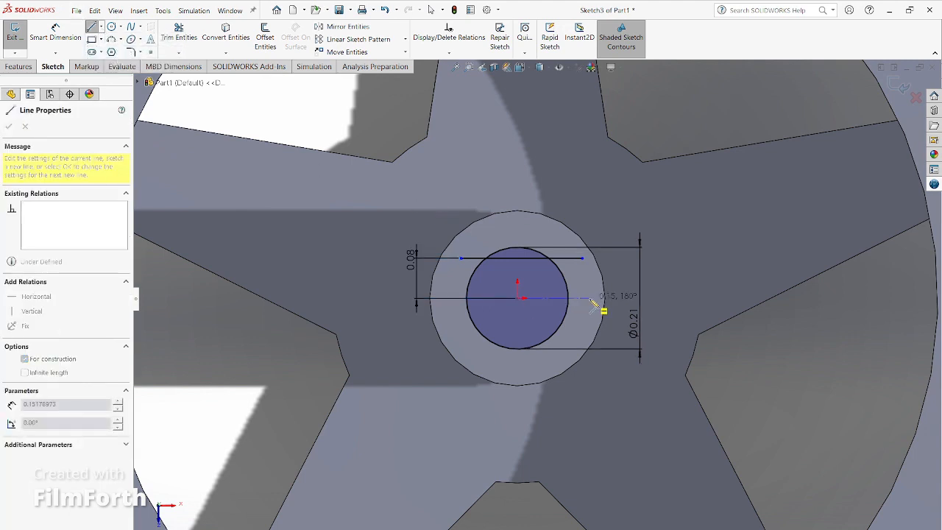
{"action": "left_click", "coordinate": [591, 298]}
{"action": "key", "text": "Escape"}
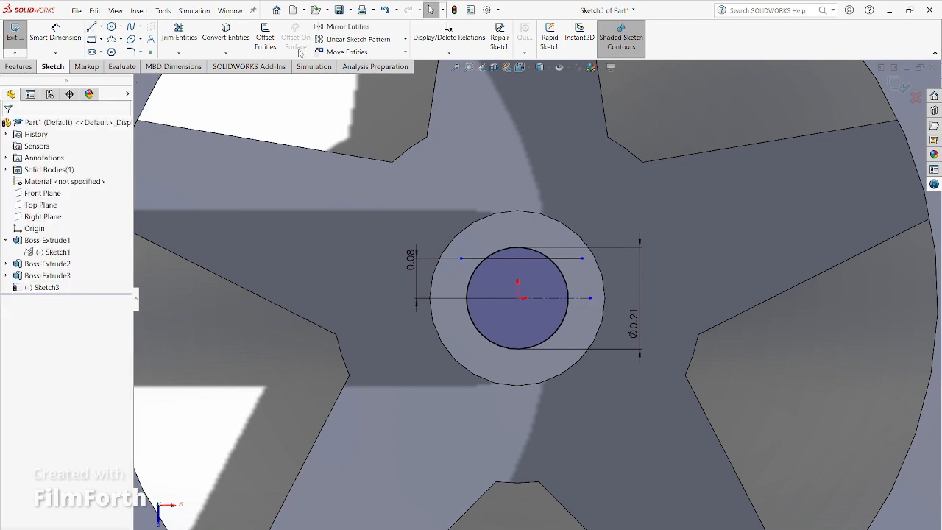
Mirror the horizontal line across the bore about the centerline through the origin, keeping the original
{"action": "left_click", "coordinate": [346, 27]}
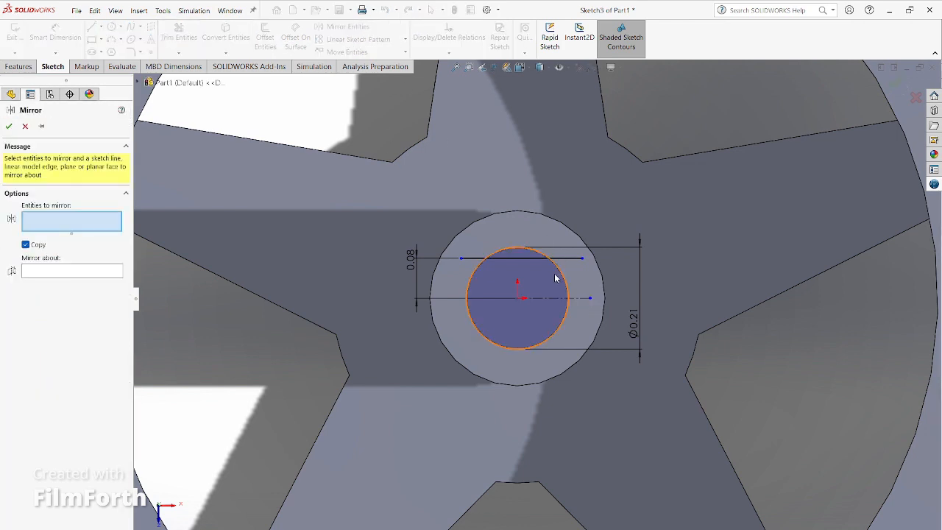
{"action": "left_click", "coordinate": [575, 259]}
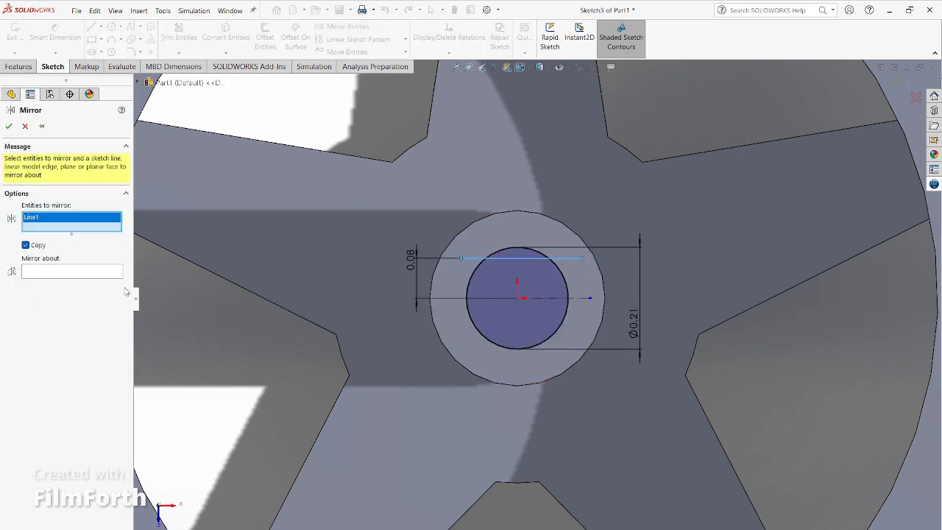
{"action": "left_click", "coordinate": [546, 299]}
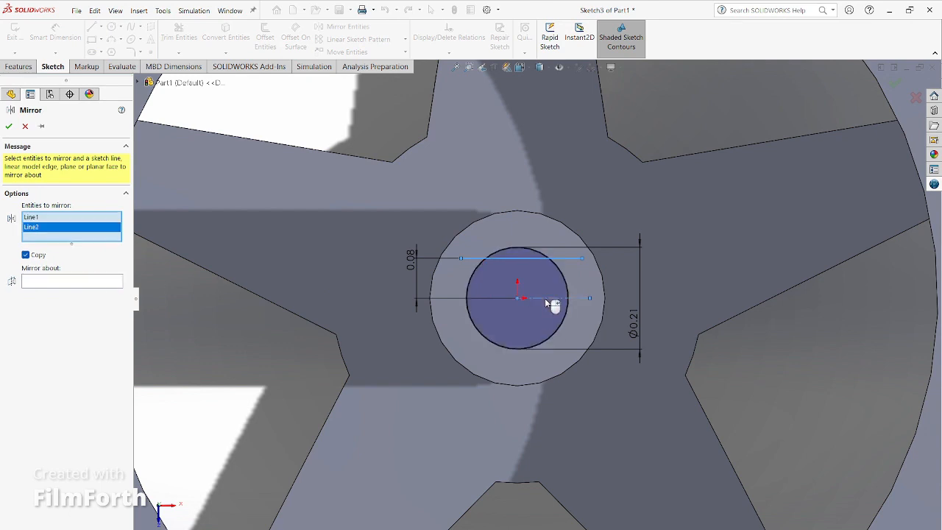
{"action": "right_click", "coordinate": [32, 229]}
{"action": "left_click", "coordinate": [50, 243]}
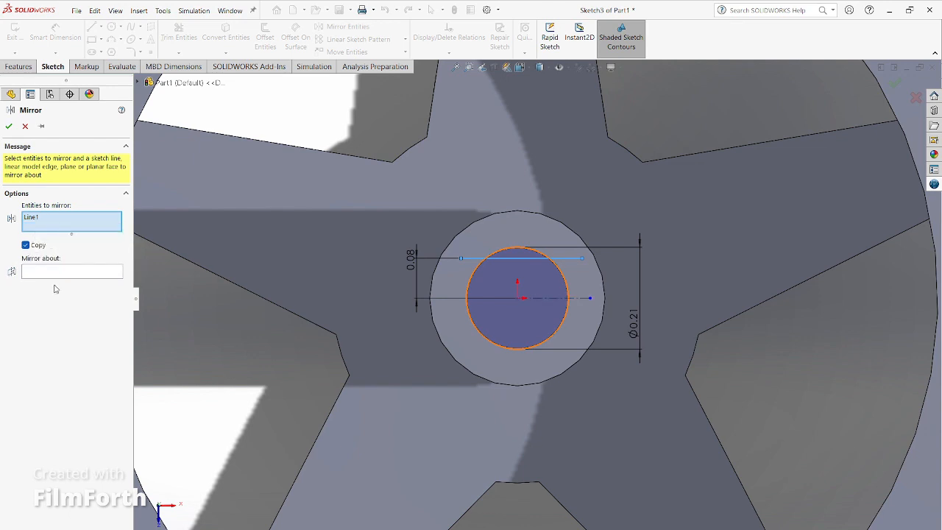
{"action": "left_click", "coordinate": [58, 274]}
{"action": "left_click", "coordinate": [539, 297]}
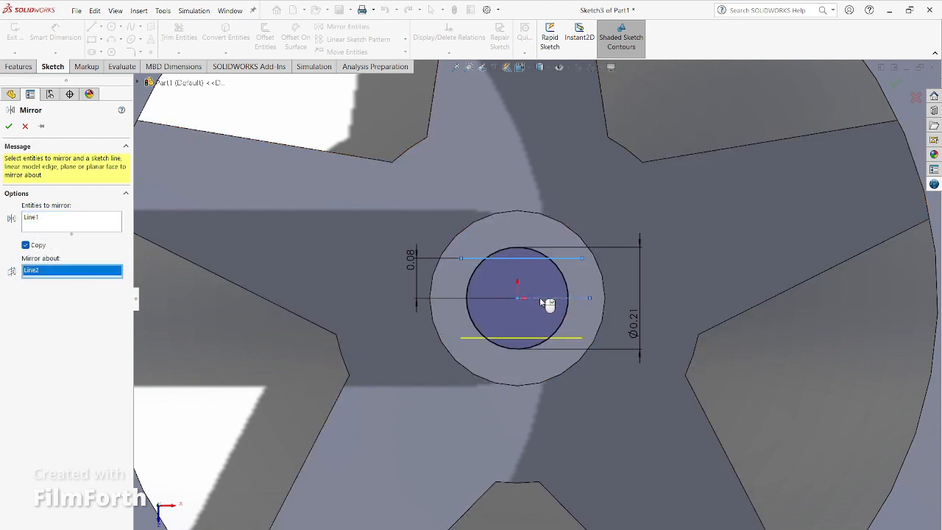
{"action": "left_click", "coordinate": [9, 126]}
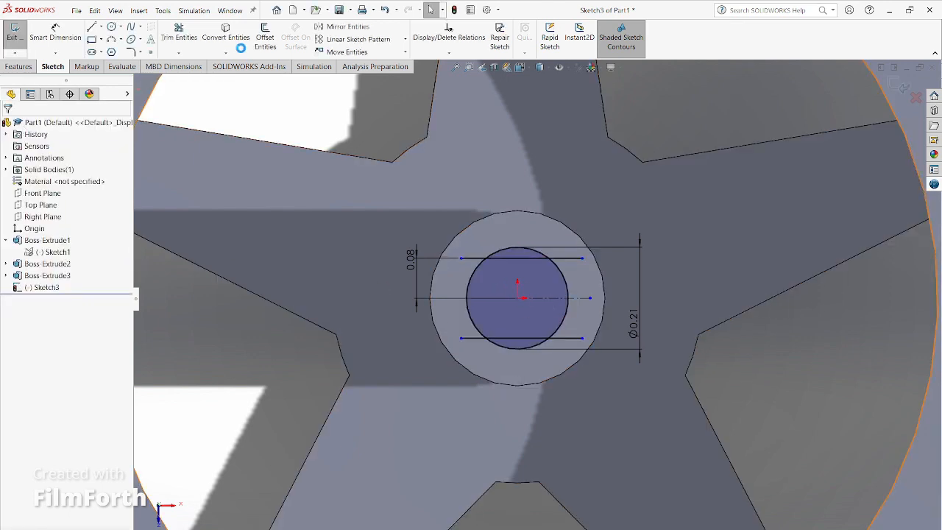
Power-trim the line ends outside the bore circle and the arcs beyond both lines into a double-D profile, and exit the sketch
{"action": "left_click", "coordinate": [179, 37]}
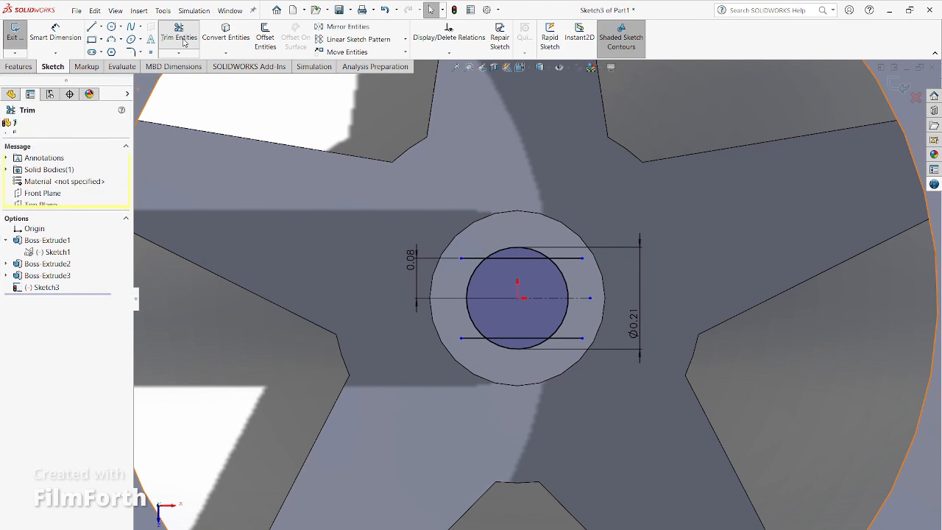
{"action": "left_click", "coordinate": [469, 257]}
{"action": "mouse_move", "coordinate": [498, 253]}
{"action": "left_mouse_down"}
{"action": "mouse_move", "coordinate": [553, 256]}
{"action": "mouse_move", "coordinate": [576, 284]}
{"action": "mouse_move", "coordinate": [579, 326]}
{"action": "mouse_move", "coordinate": [562, 350]}
{"action": "mouse_move", "coordinate": [476, 340]}
{"action": "left_mouse_up"}
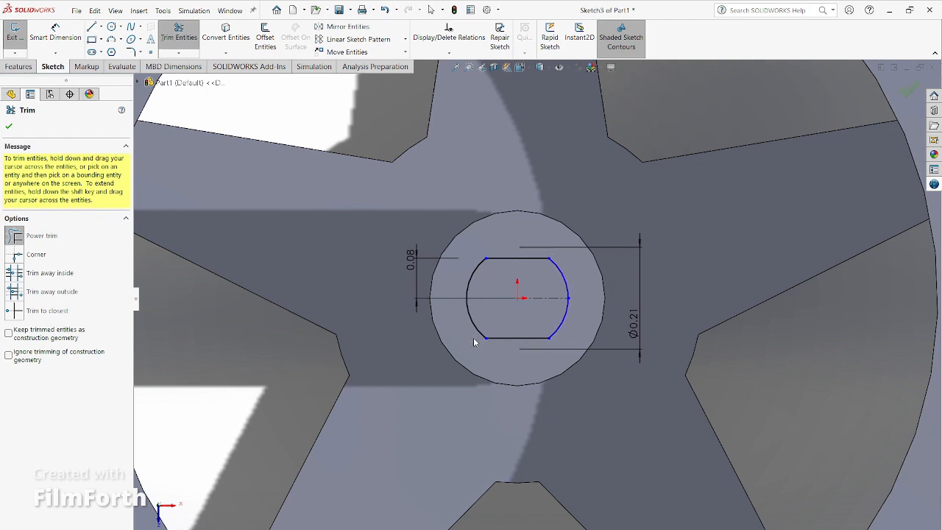
{"action": "scroll", "coordinate": [485, 313], "scroll_direction": "up", "scroll_amount": 5}
{"action": "scroll", "coordinate": [529, 315], "scroll_direction": "down", "scroll_amount": 3}
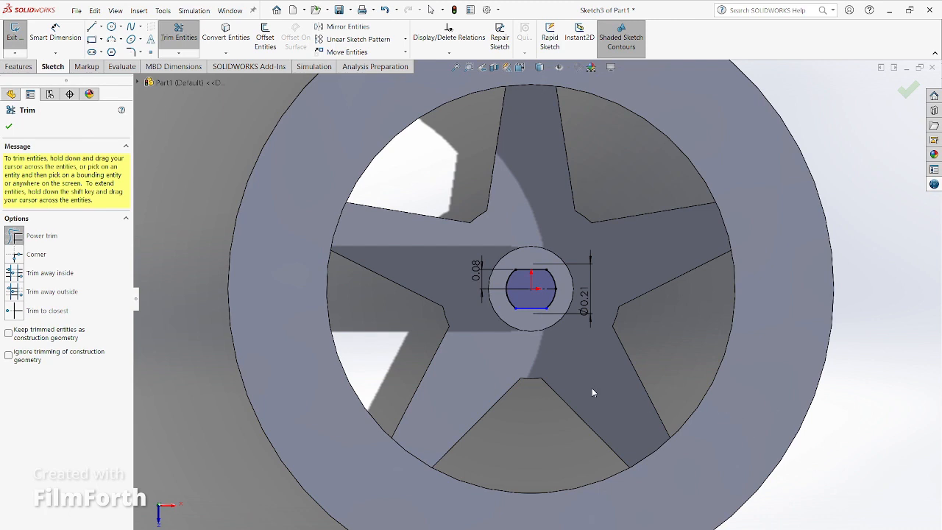
{"action": "scroll", "coordinate": [591, 388], "scroll_direction": "up", "scroll_amount": 3}
{"action": "scroll", "coordinate": [552, 274], "scroll_direction": "down", "scroll_amount": 2}
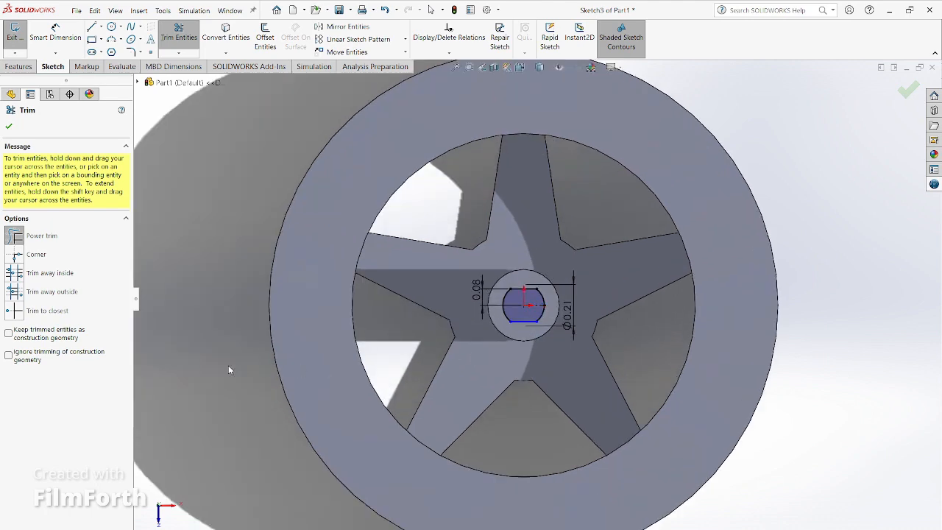
{"action": "middle_click_drag", "start_coordinate": [228, 366], "coordinate": [253, 373]}
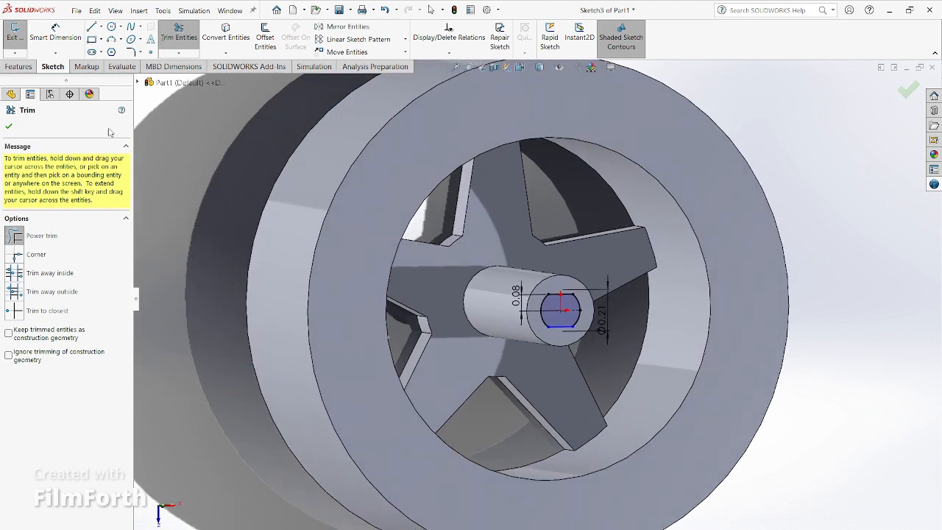
{"action": "left_click", "coordinate": [10, 126]}
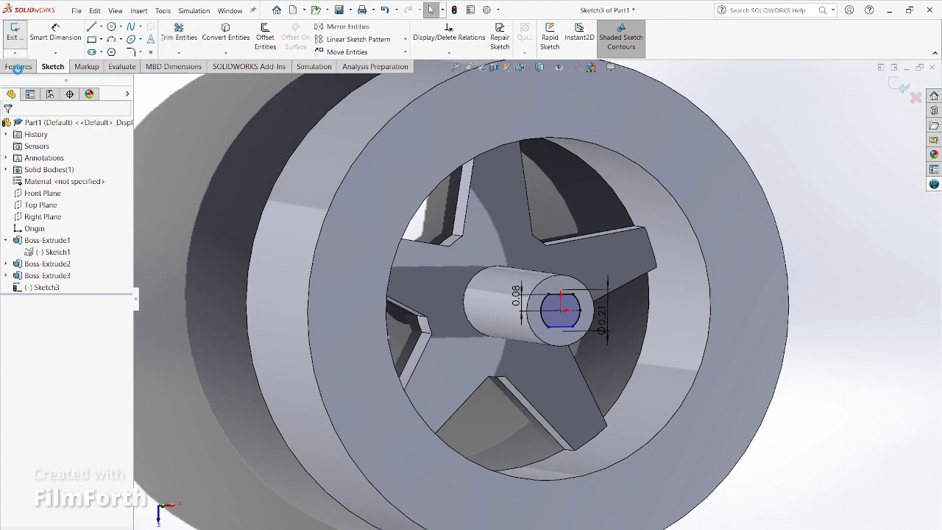
{"action": "left_click", "coordinate": [15, 33]}
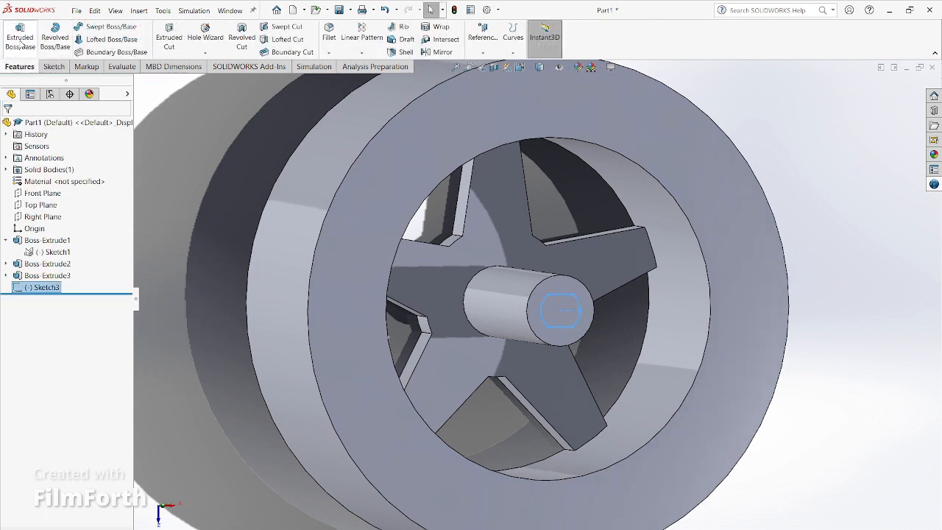
{"action": "left_click", "coordinate": [22, 41]}
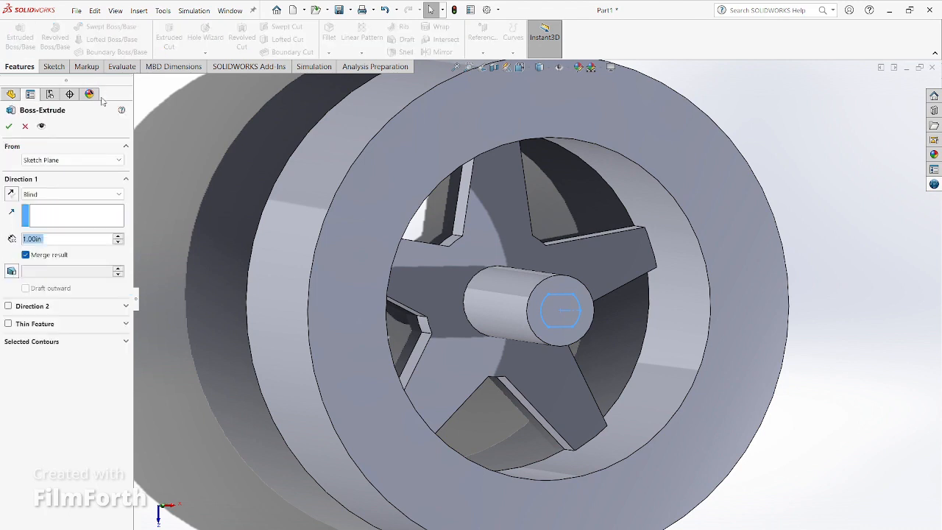
{"action": "left_click", "coordinate": [62, 197]}
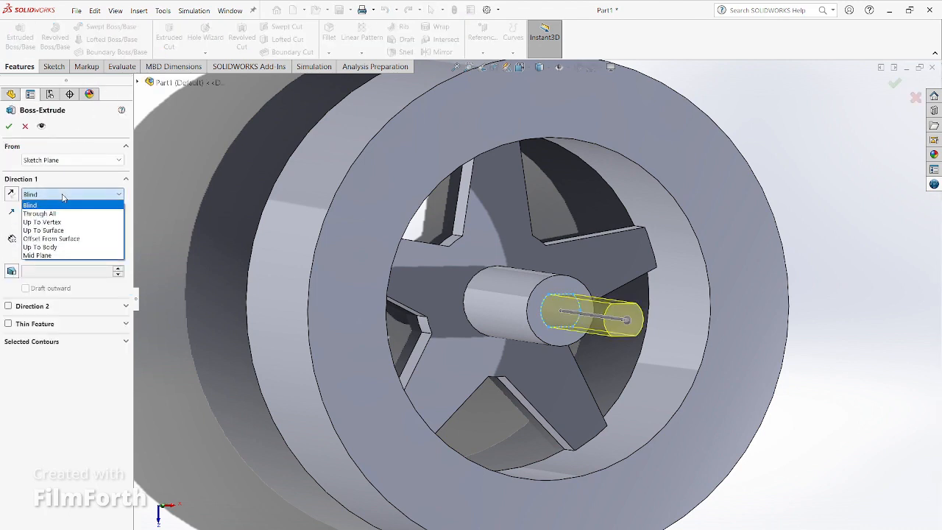
{"action": "left_click", "coordinate": [61, 195]}
{"action": "left_click", "coordinate": [26, 126]}
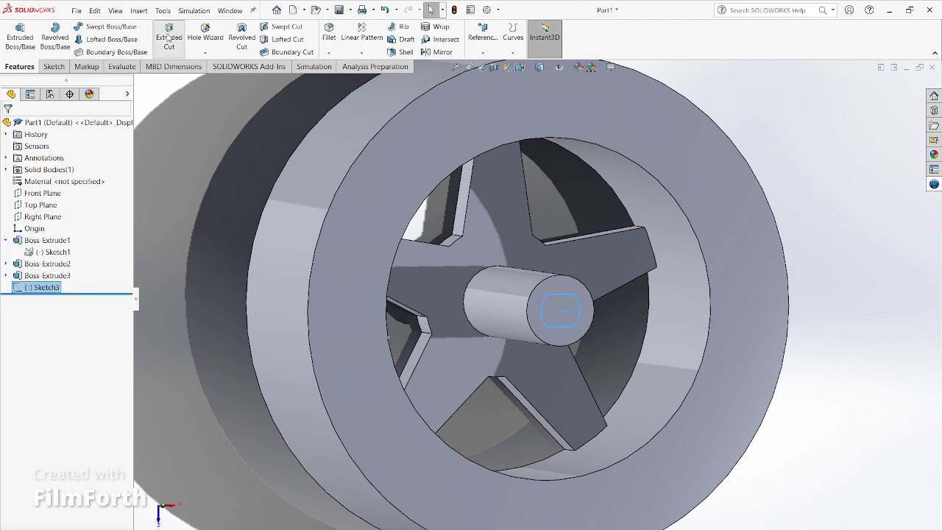
Cut-extrude the double-D bore profile into the hub as a blind cut 0.5 in deep
{"action": "left_click", "coordinate": [168, 37]}
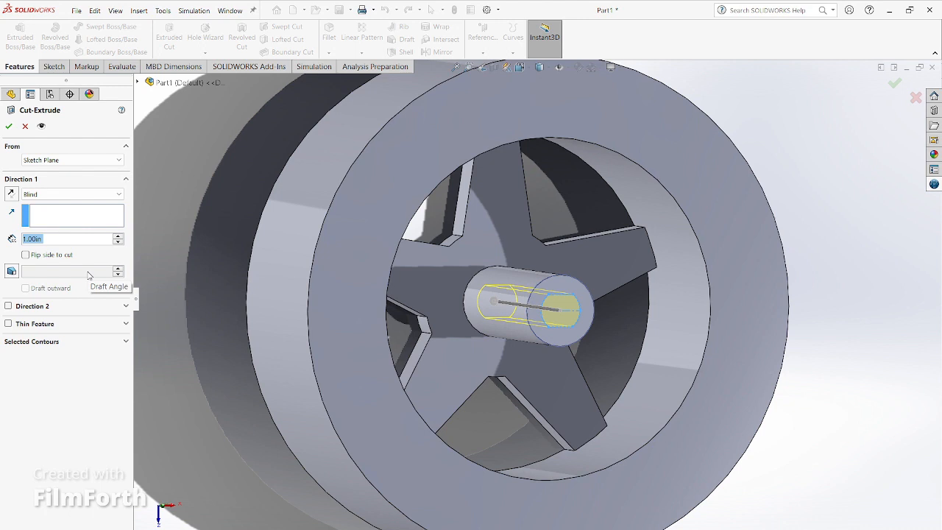
{"action": "type", "text": "0.5"}
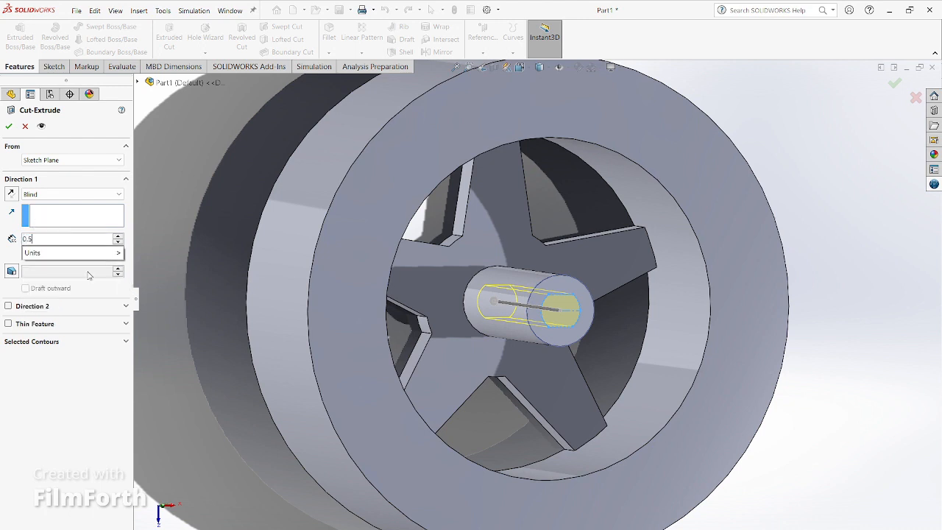
{"action": "key", "text": "Return"}
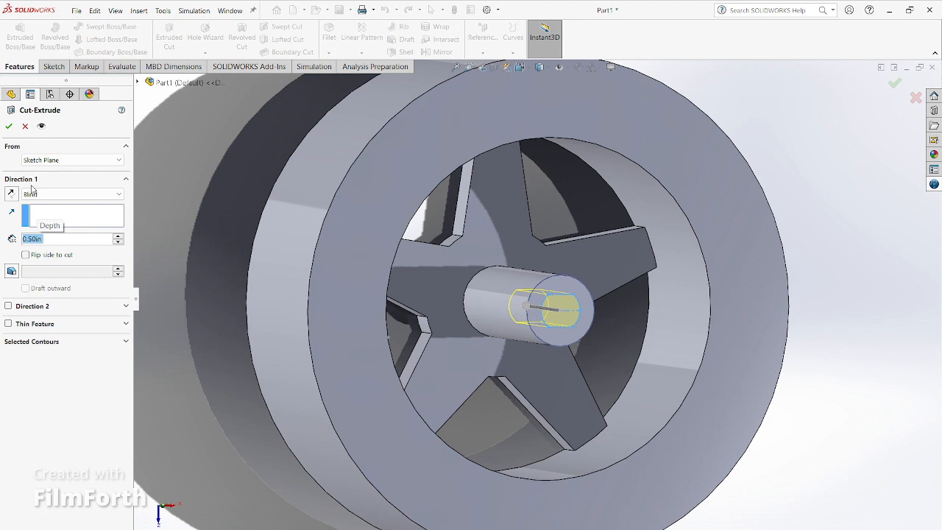
{"action": "left_click", "coordinate": [8, 127]}
{"action": "left_click", "coordinate": [221, 374]}
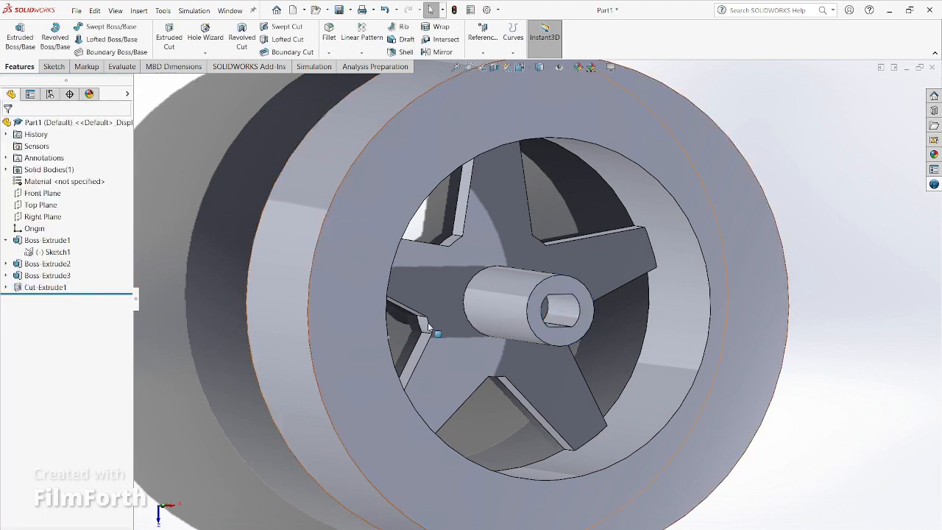
Start a symmetric fillet with a circular profile and set its radius to 0.0625 in
{"action": "scroll", "coordinate": [599, 308], "scroll_direction": "up", "scroll_amount": 3}
{"action": "scroll", "coordinate": [577, 313], "scroll_direction": "down", "scroll_amount": 6}
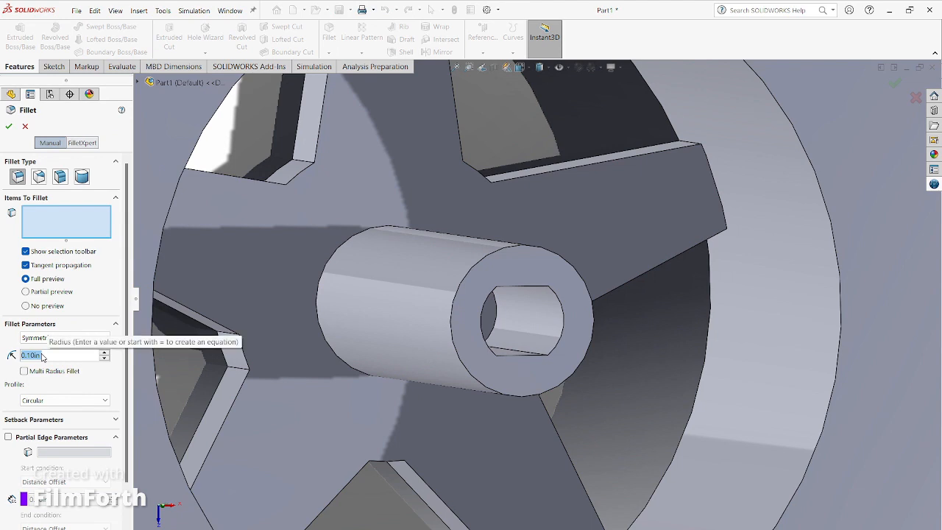
{"action": "type", "text": "0.62"}
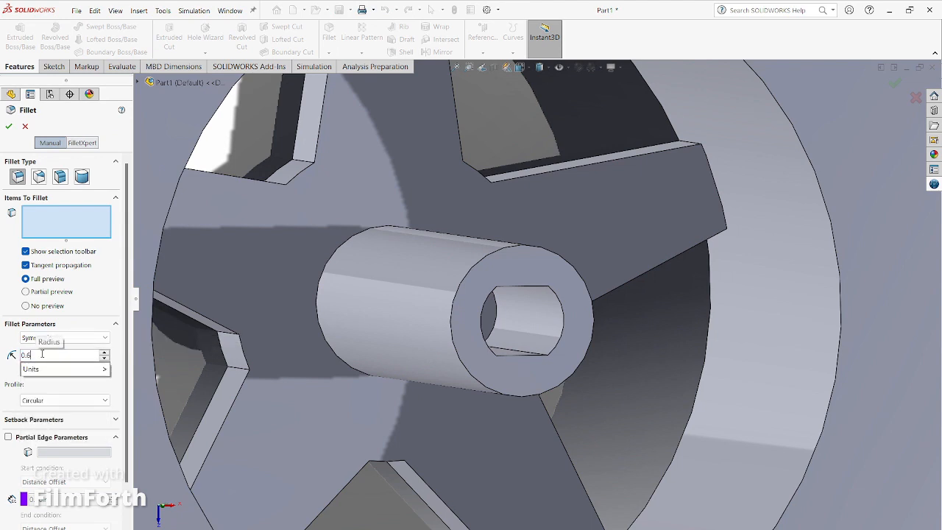
{"action": "type", "text": "5"}
{"action": "mouse_move", "coordinate": [105, 369]}
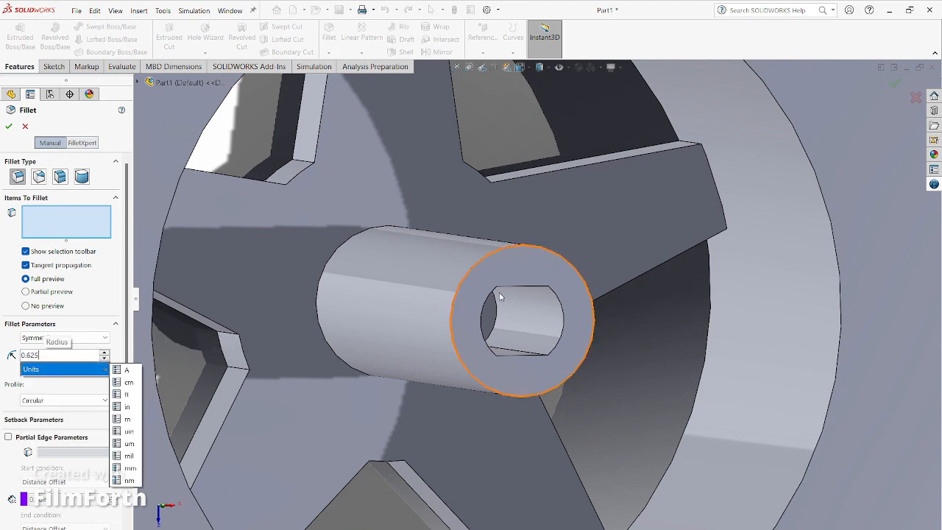
{"action": "left_click", "coordinate": [26, 355]}
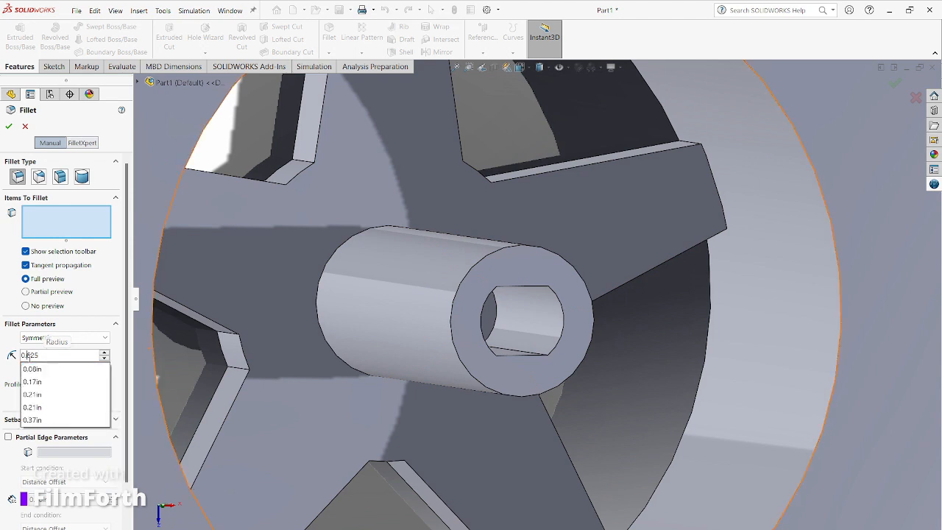
{"action": "type", "text": "0"}
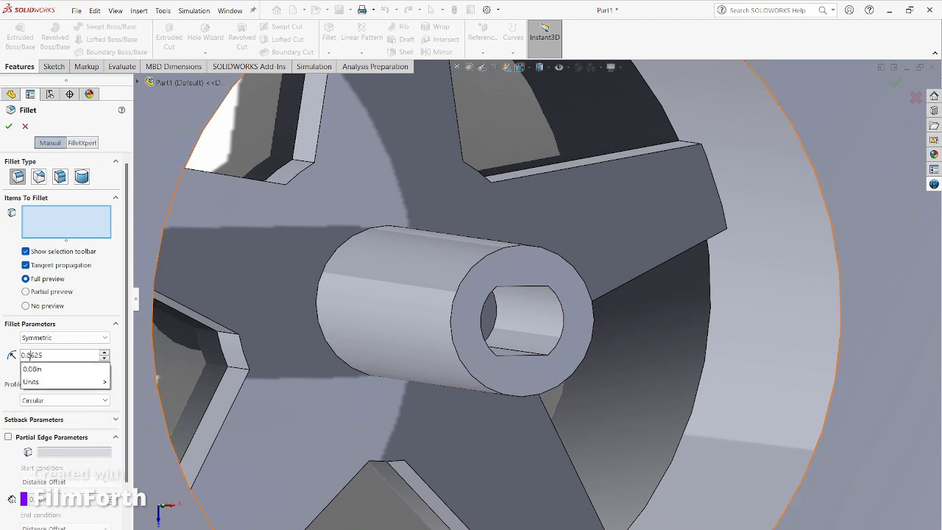
{"action": "key", "text": "Return"}
Add both curved mouth edges and one straight mouth edge of the double-D bore to the fillet, removing the mis-picked bore face
{"action": "left_click", "coordinate": [549, 295]}
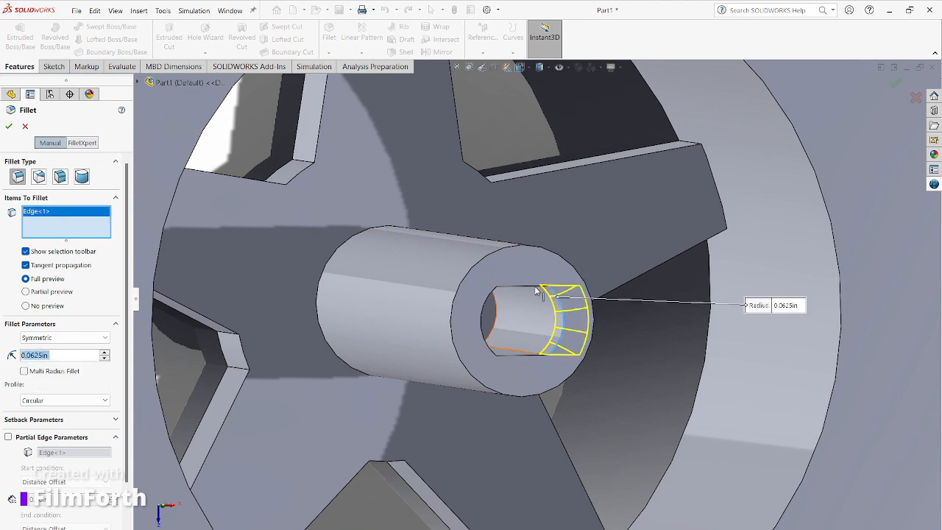
{"action": "left_click", "coordinate": [492, 309]}
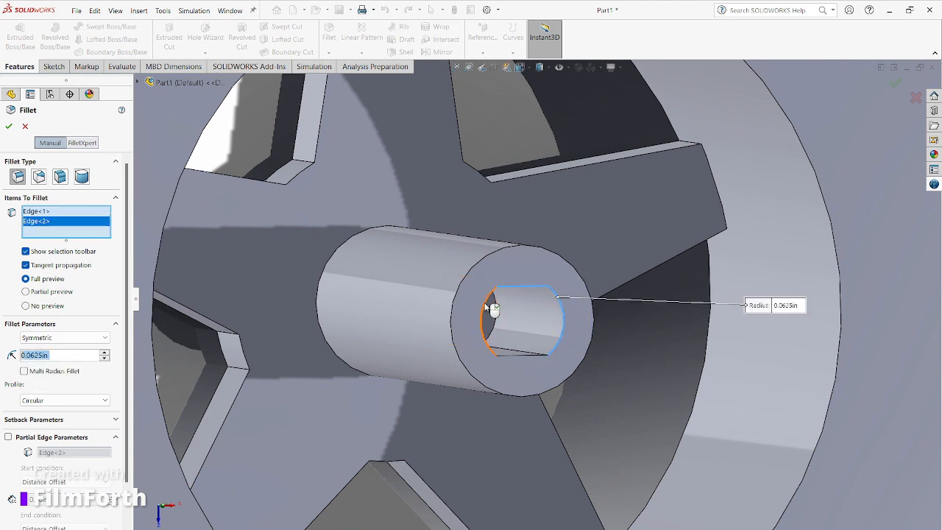
{"action": "left_click", "coordinate": [513, 354]}
{"action": "left_click", "coordinate": [513, 354]}
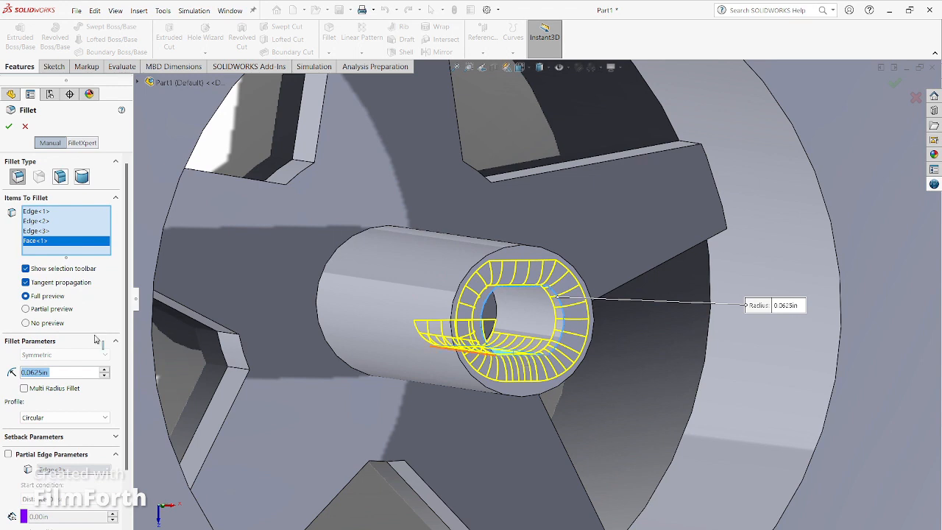
{"action": "right_click", "coordinate": [50, 242]}
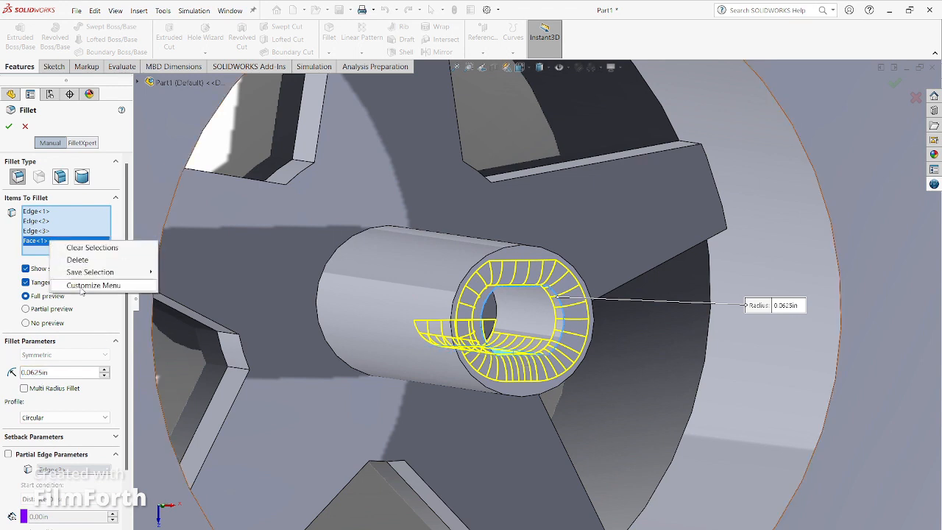
{"action": "left_click", "coordinate": [87, 262]}
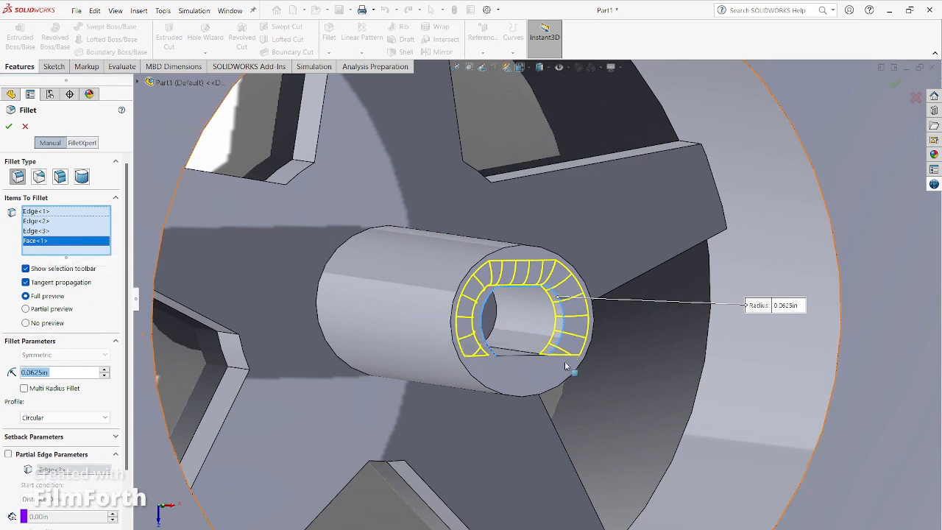
{"action": "left_click", "coordinate": [511, 359]}
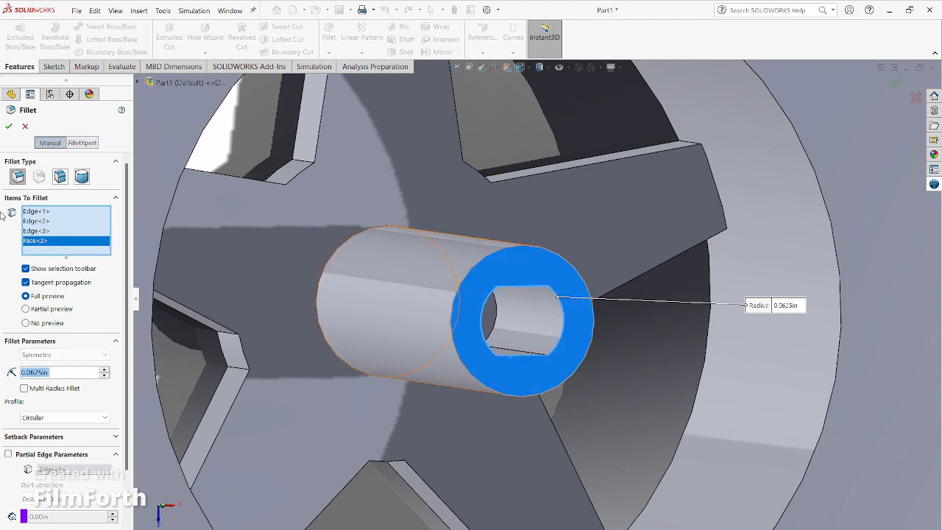
{"action": "right_click", "coordinate": [31, 248]}
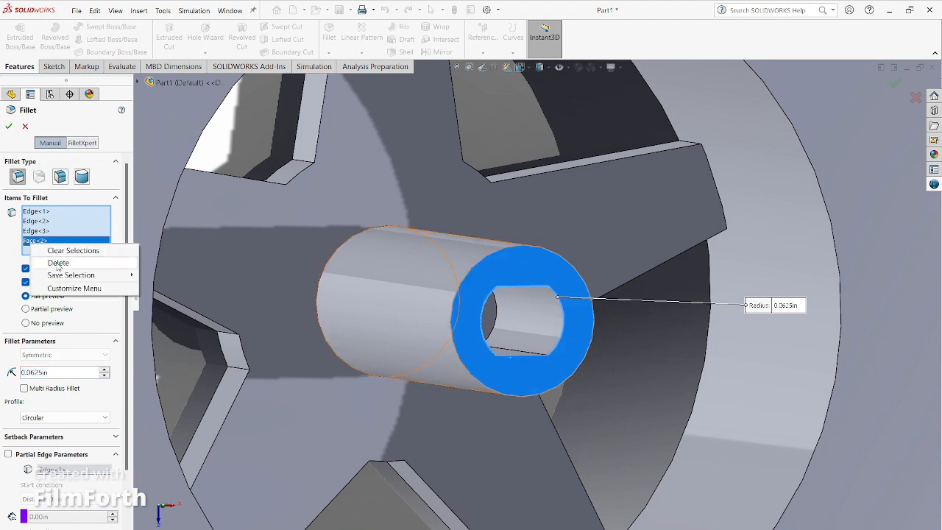
{"action": "left_click", "coordinate": [53, 263]}
{"action": "middle_click_drag", "start_coordinate": [507, 351], "coordinate": [538, 385]}
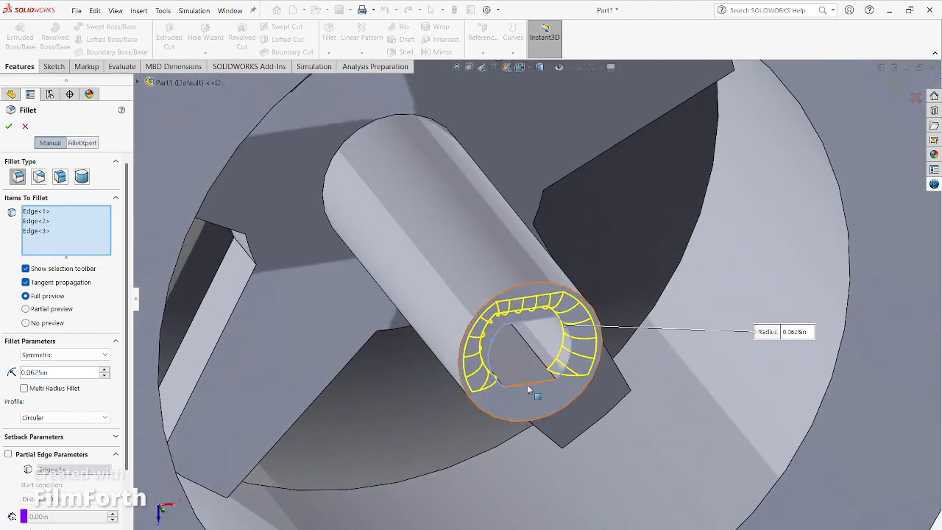
{"action": "left_click", "coordinate": [528, 385]}
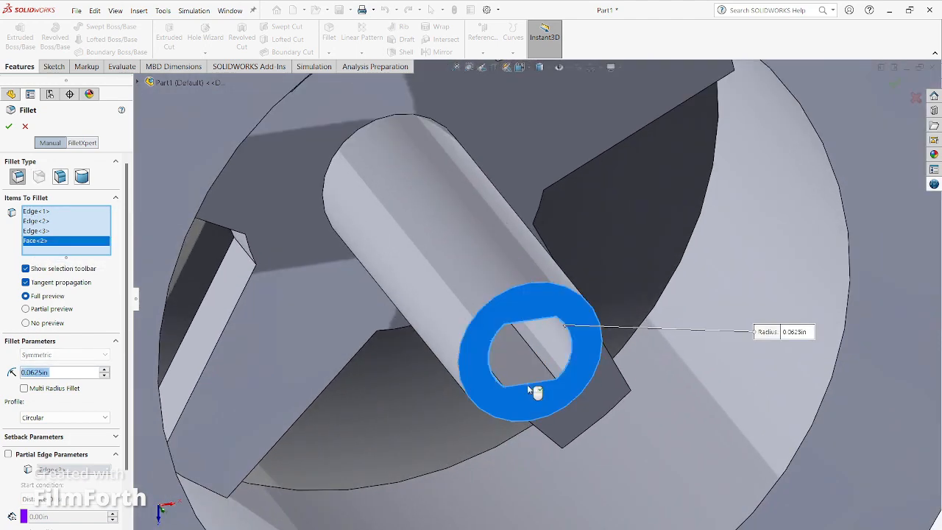
{"action": "right_click", "coordinate": [46, 248]}
{"action": "left_click", "coordinate": [66, 263]}
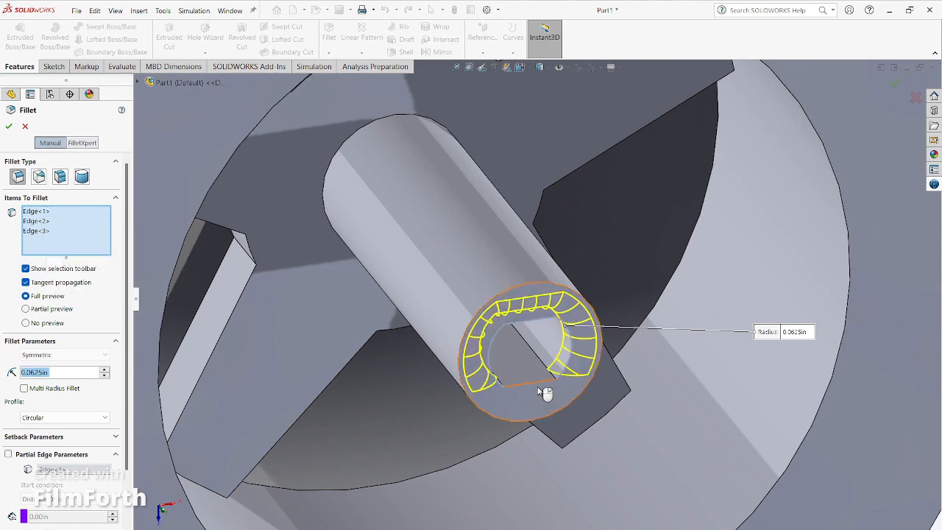
Add the remaining straight mouth edge of the bore to the selection and apply the 0.0625 in fillet
{"action": "scroll", "coordinate": [543, 390], "scroll_direction": "up", "scroll_amount": 5}
{"action": "scroll", "coordinate": [542, 337], "scroll_direction": "down", "scroll_amount": 10}
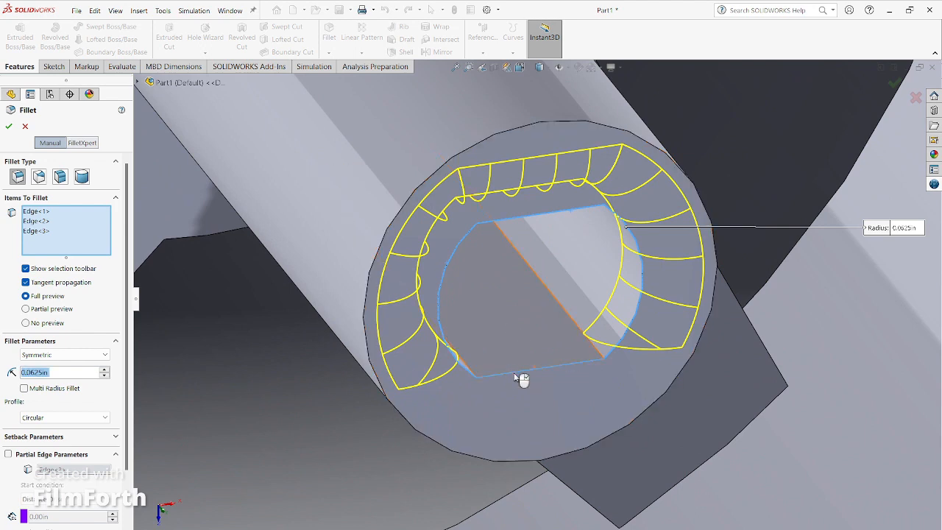
{"action": "left_click", "coordinate": [515, 377]}
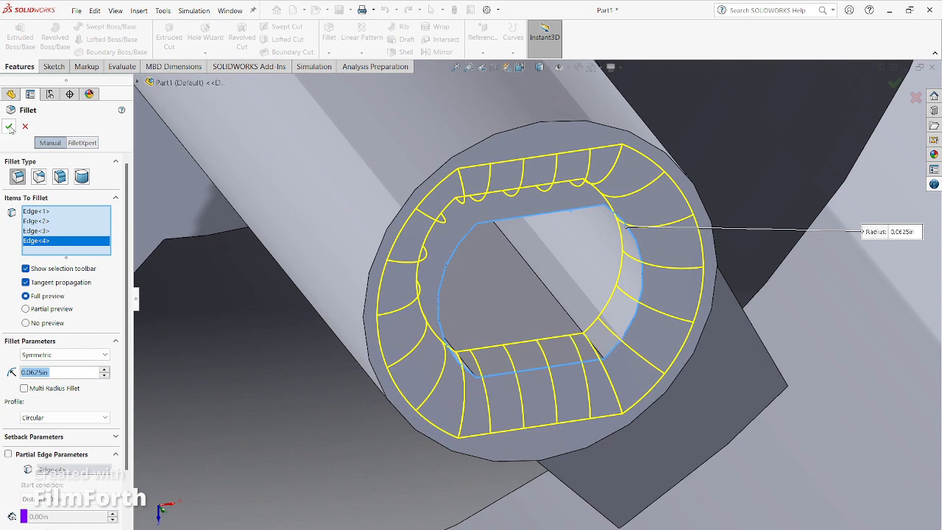
{"action": "left_click", "coordinate": [9, 127]}
Fillet the outer ring with a 0.0625 in radius, using its far outer rim edge, inner wall and near annular face
{"action": "middle_click_drag", "start_coordinate": [353, 385], "coordinate": [350, 297]}
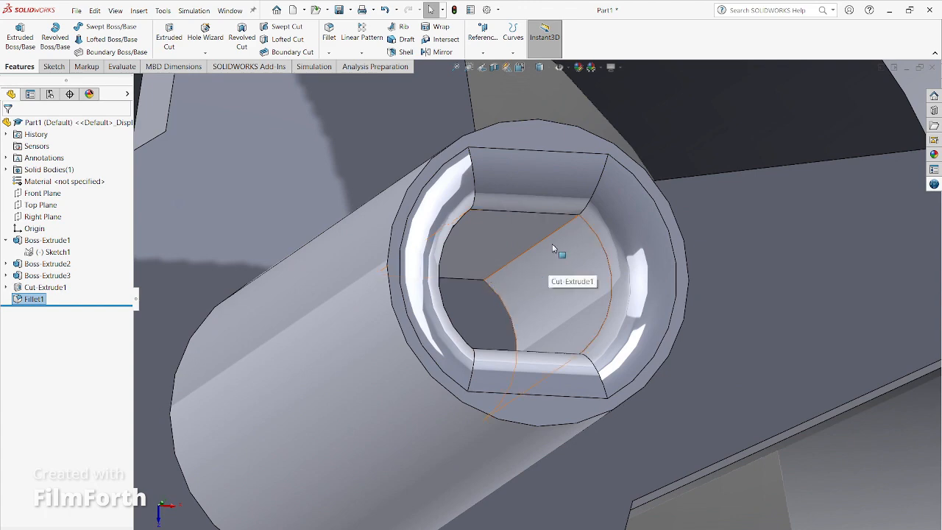
{"action": "scroll", "coordinate": [552, 248], "scroll_direction": "up", "scroll_amount": 6}
{"action": "middle_click_drag", "start_coordinate": [457, 375], "coordinate": [437, 196]}
{"action": "scroll", "coordinate": [450, 306], "scroll_direction": "up", "scroll_amount": 4}
{"action": "scroll", "coordinate": [515, 246], "scroll_direction": "down", "scroll_amount": 5}
{"action": "scroll", "coordinate": [442, 311], "scroll_direction": "up", "scroll_amount": 2}
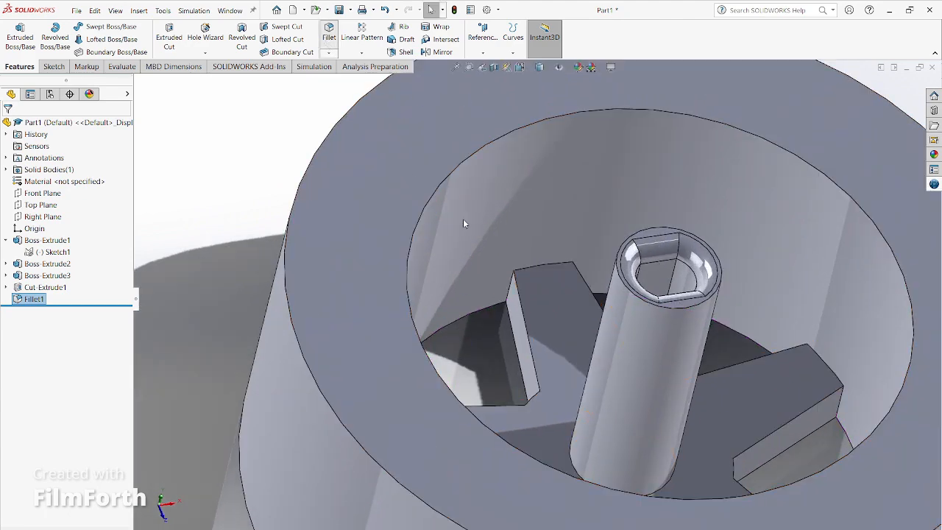
{"action": "key", "text": "Return"}
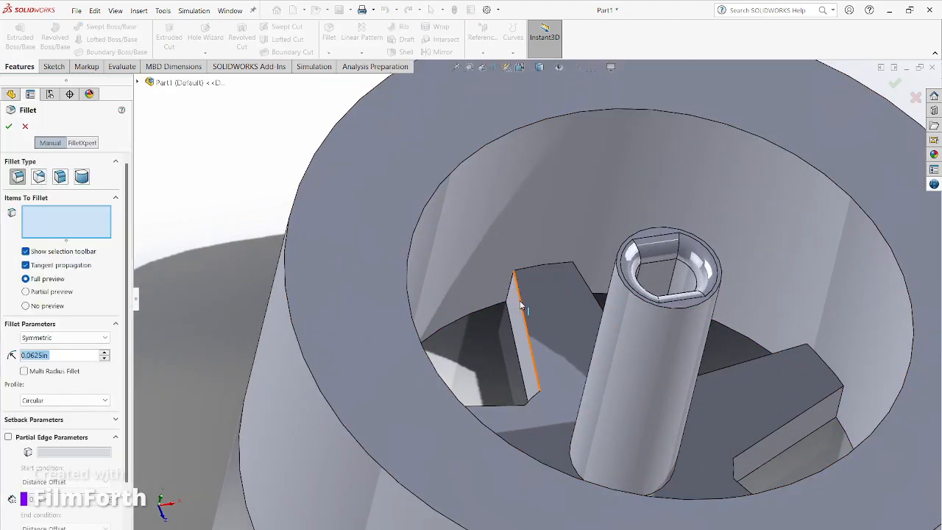
{"action": "left_click", "coordinate": [487, 209]}
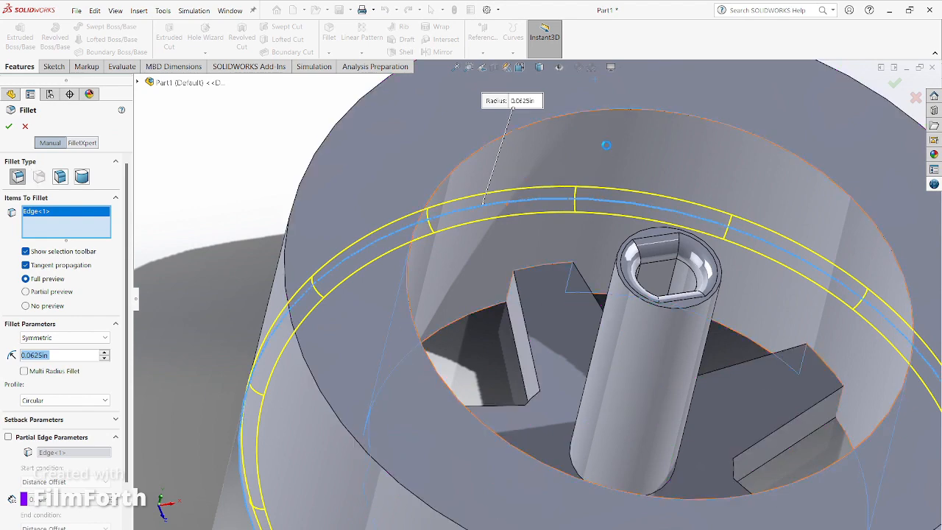
{"action": "left_click", "coordinate": [616, 152]}
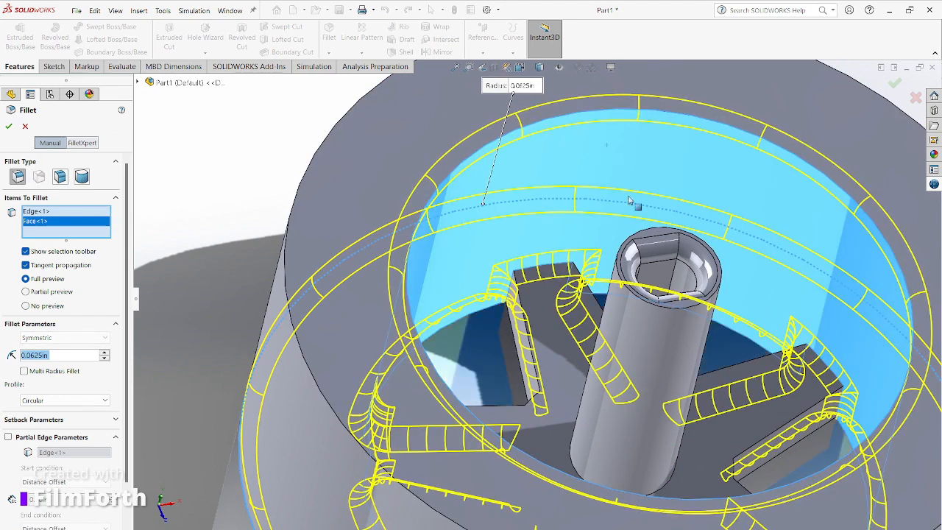
{"action": "left_click", "coordinate": [357, 179]}
{"action": "scroll", "coordinate": [351, 199], "scroll_direction": "up", "scroll_amount": 2}
{"action": "key", "text": "Return"}
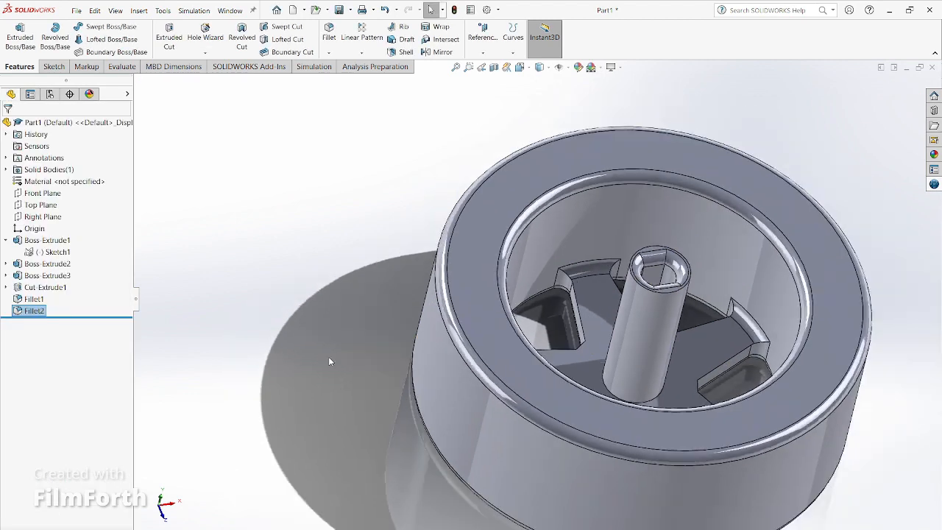
Fillet all edges of the five-spoke front face, including around the hub base, with a 0.0625 in radius
{"action": "middle_click_drag", "start_coordinate": [328, 356], "coordinate": [347, 429]}
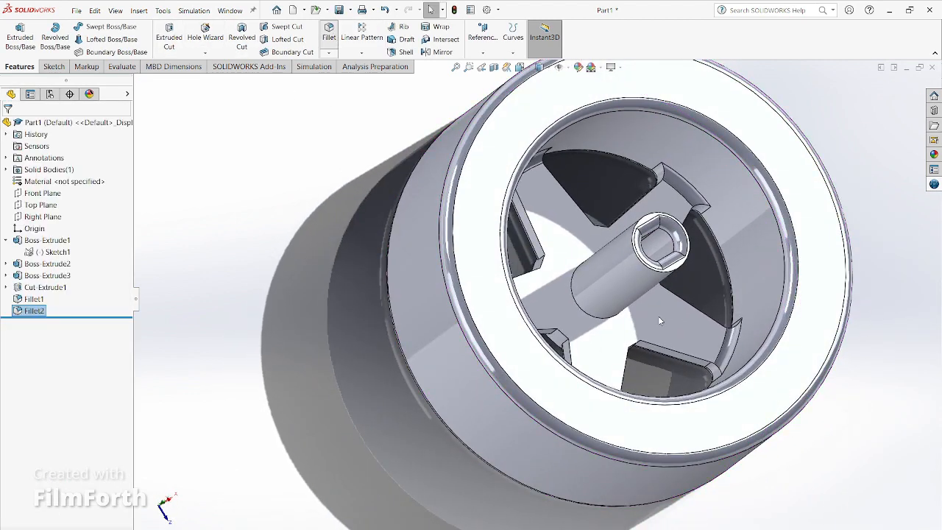
{"action": "left_click", "coordinate": [658, 315]}
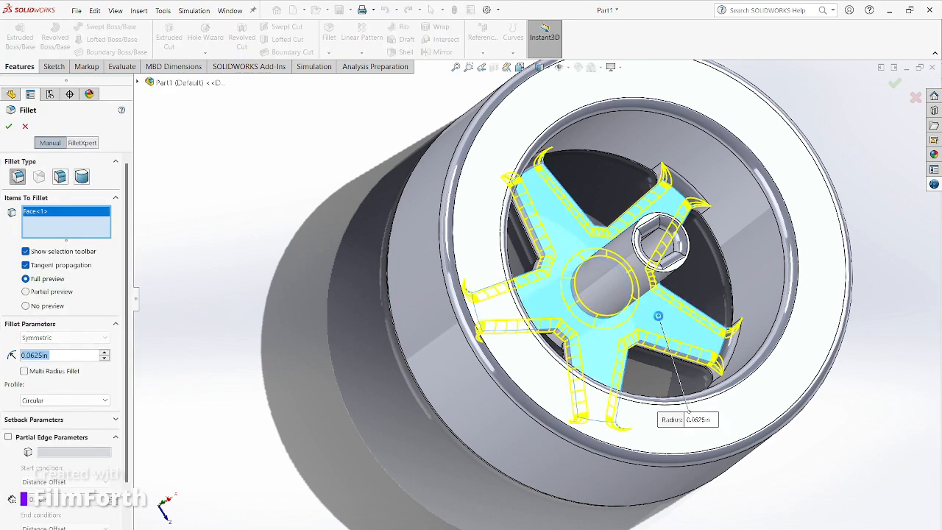
{"action": "left_click", "coordinate": [9, 126]}
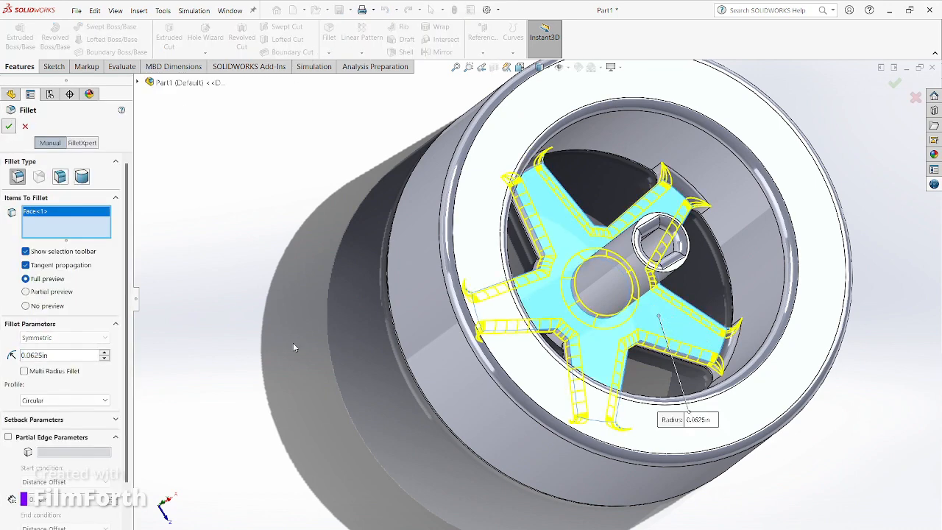
Create a reference plane parallel to the Front Plane at an offset distance of 1.166 in
{"action": "middle_click_drag", "start_coordinate": [308, 345], "coordinate": [301, 324]}
{"action": "scroll", "coordinate": [301, 331], "scroll_direction": "down", "scroll_amount": 2}
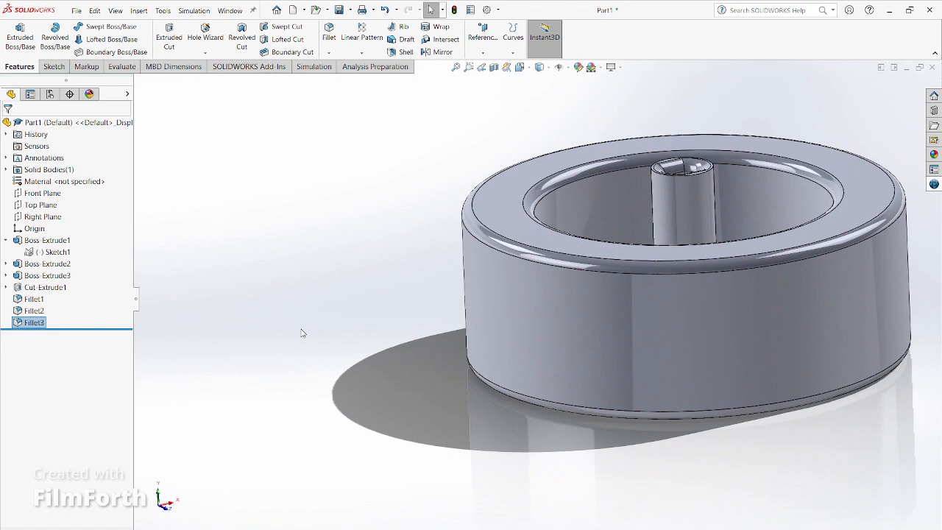
{"action": "left_click", "coordinate": [55, 69]}
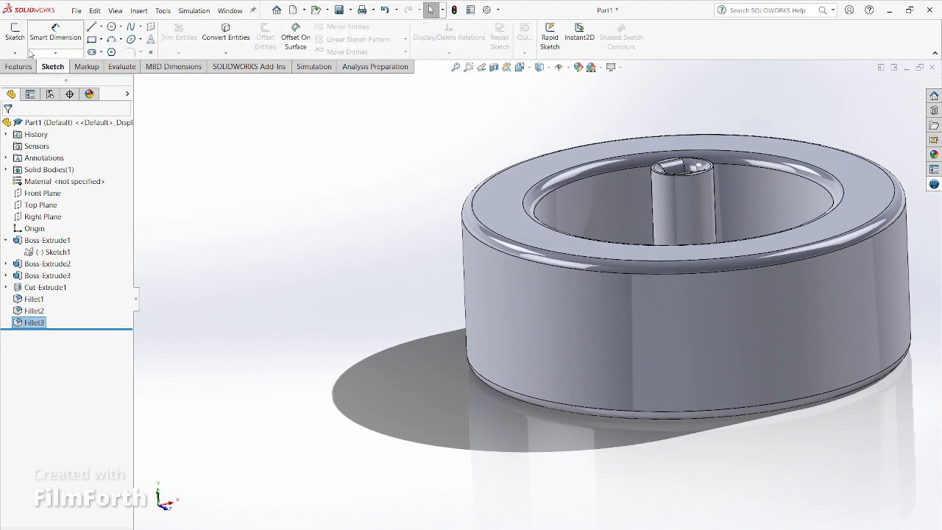
{"action": "left_click", "coordinate": [19, 66]}
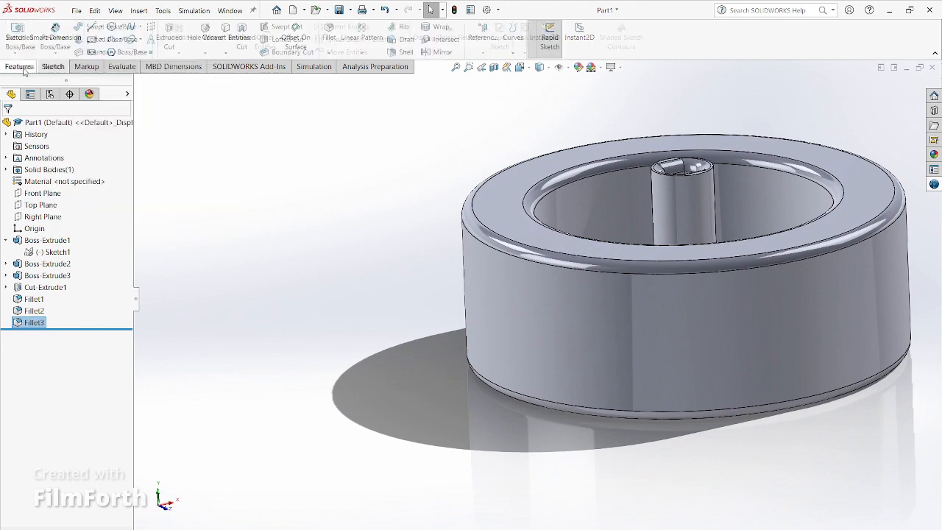
{"action": "left_click", "coordinate": [483, 54]}
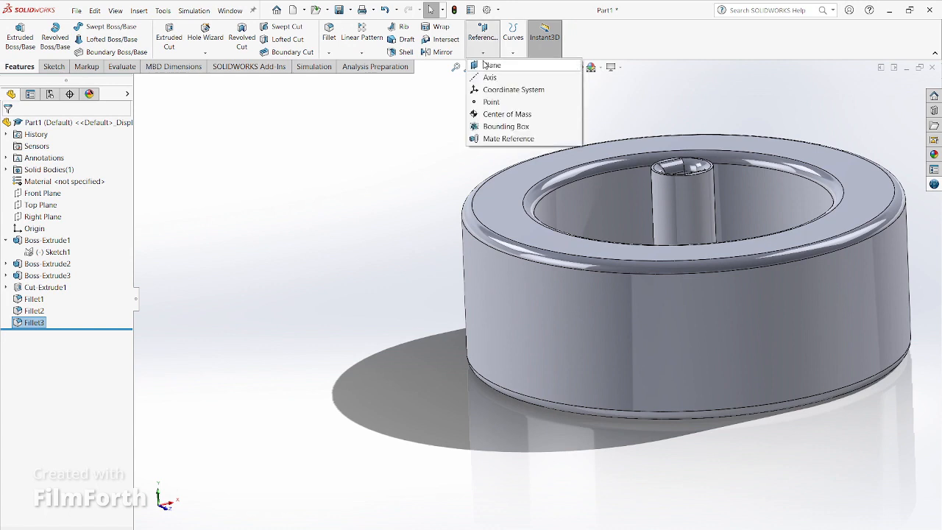
{"action": "left_click", "coordinate": [490, 64]}
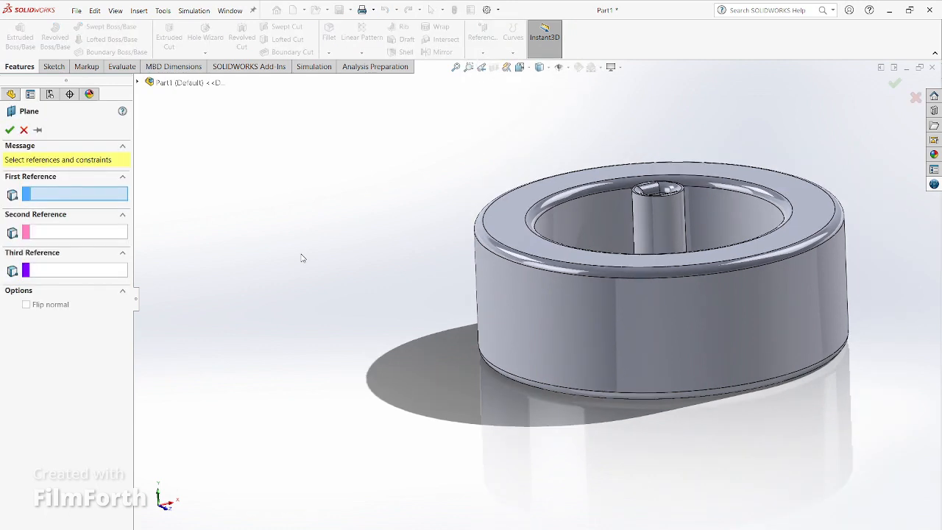
{"action": "left_click", "coordinate": [139, 83]}
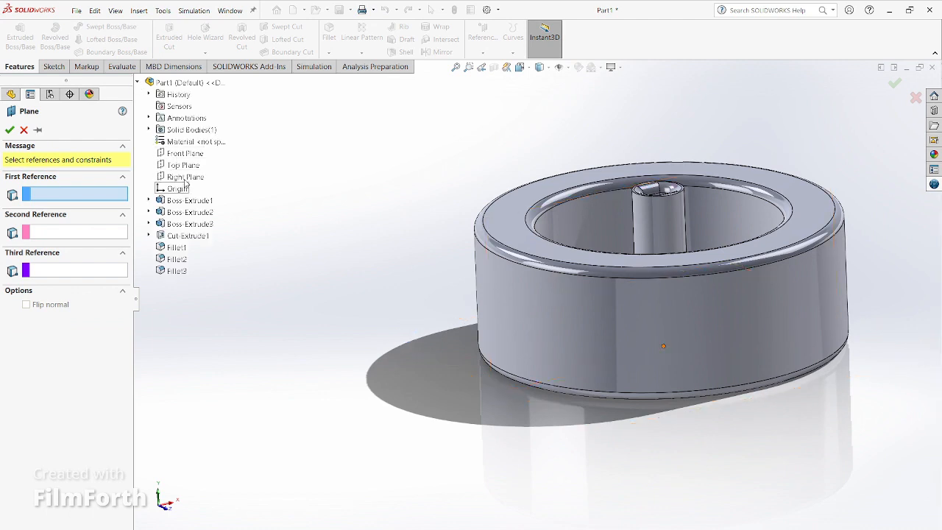
{"action": "left_click", "coordinate": [186, 154]}
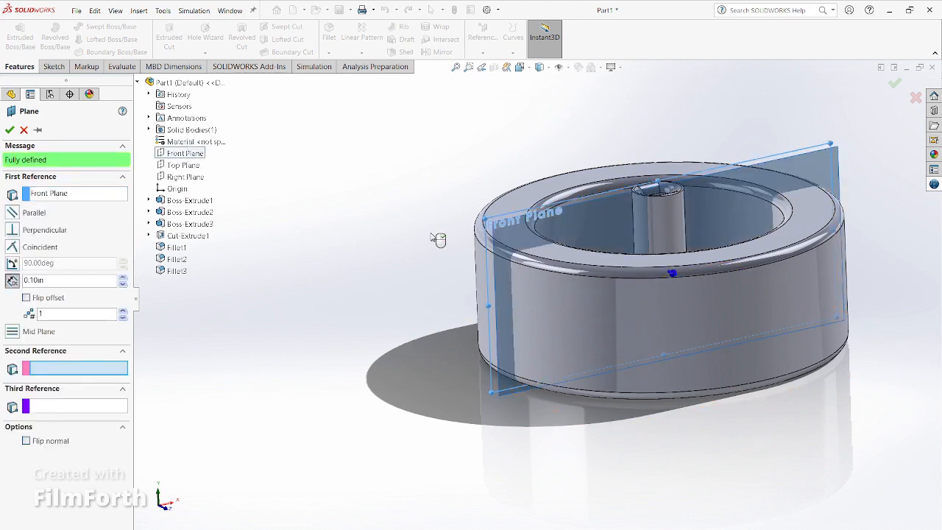
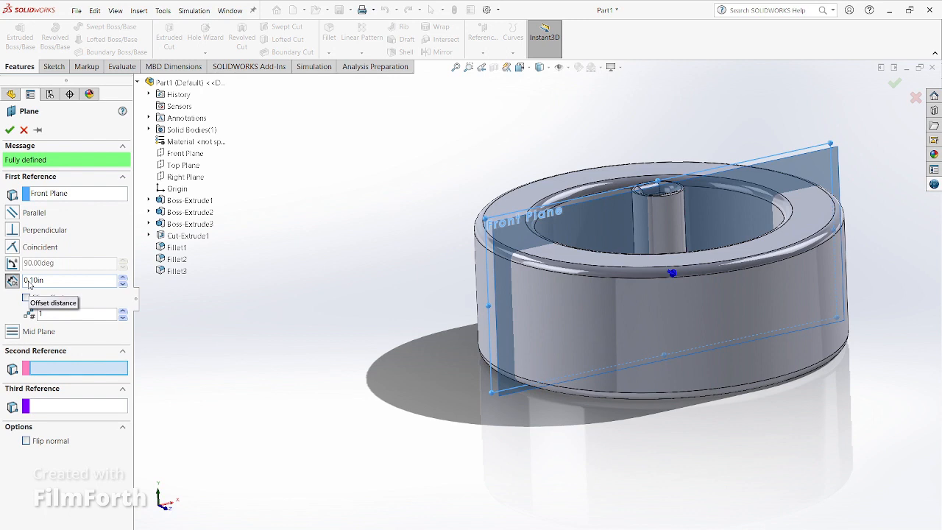
{"action": "double_click", "coordinate": [30, 279]}
{"action": "type", "text": "1"}
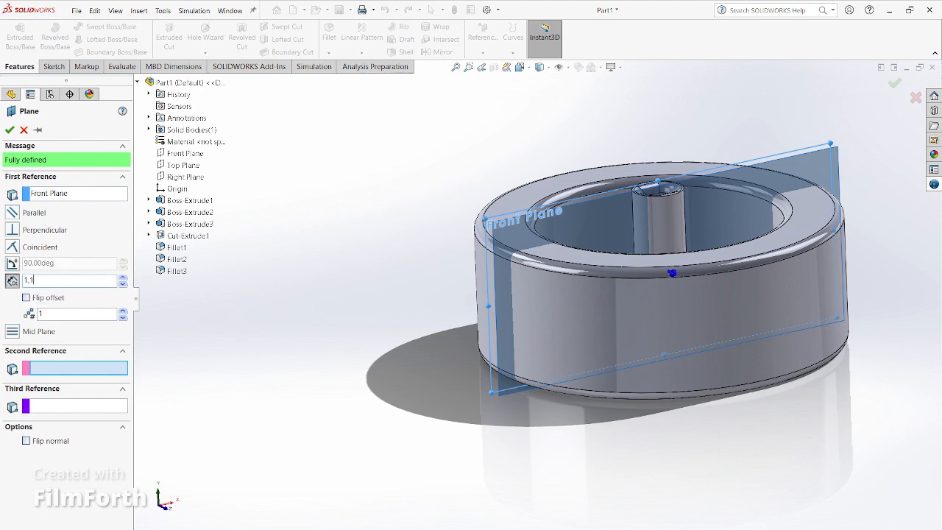
{"action": "type", "text": ".166"}
{"action": "key", "text": "Return"}
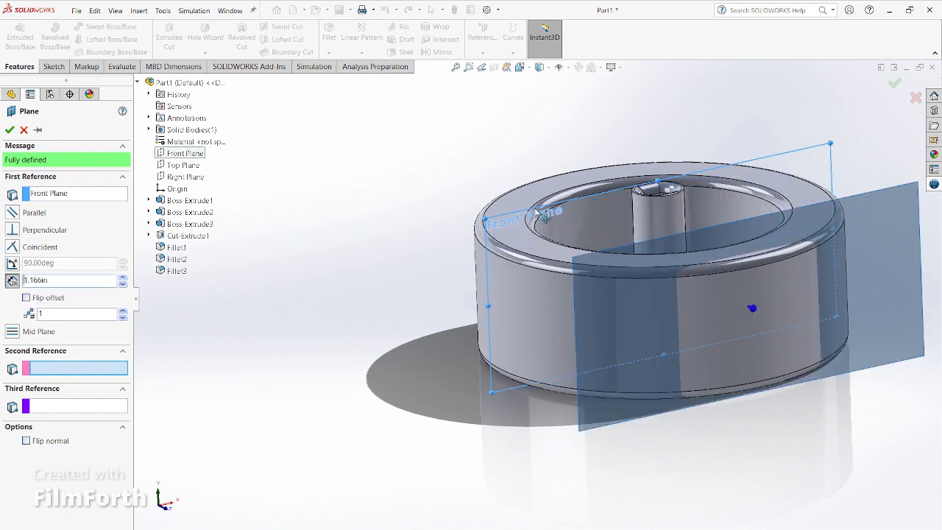
{"action": "scroll", "coordinate": [815, 274], "scroll_direction": "down", "scroll_amount": 3}
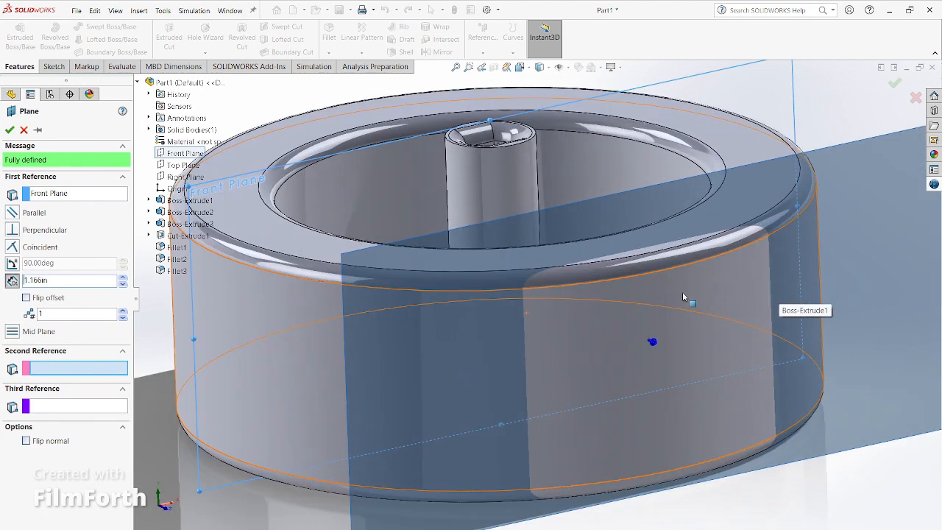
{"action": "scroll", "coordinate": [677, 279], "scroll_direction": "up", "scroll_amount": 3}
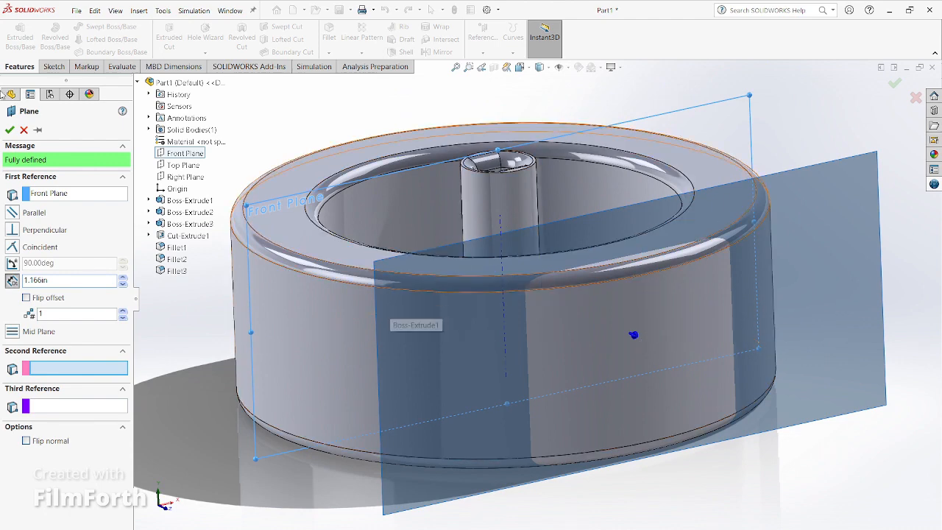
{"action": "left_click", "coordinate": [9, 130]}
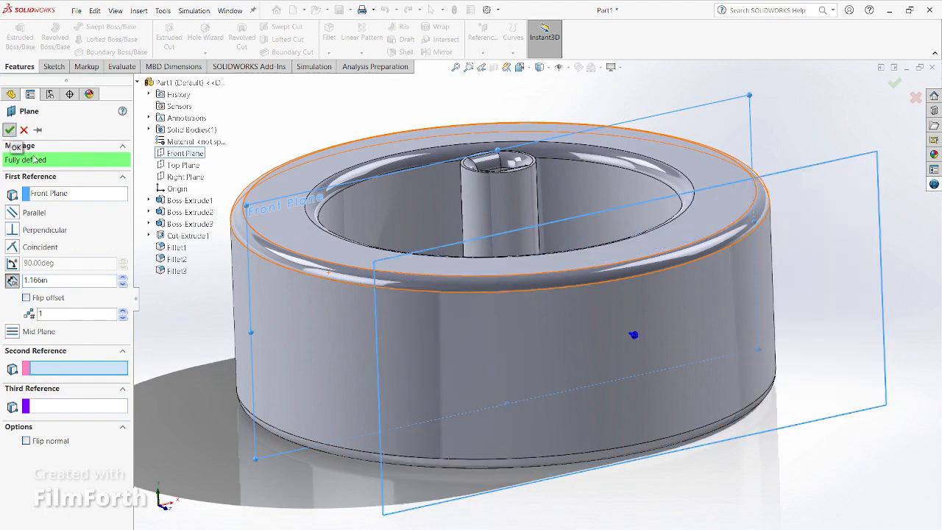
Open a new sketch on the offset plane in front of the wheel
{"action": "scroll", "coordinate": [656, 339], "scroll_direction": "up", "scroll_amount": 1}
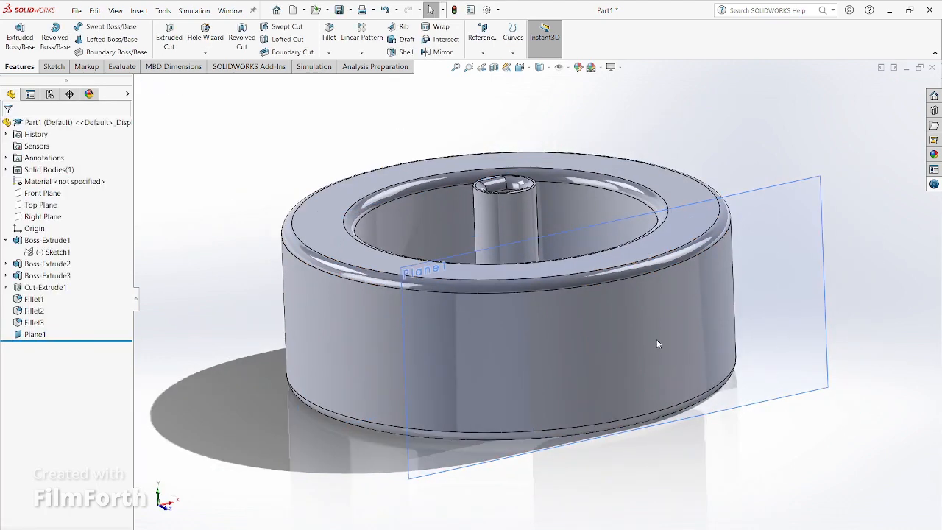
{"action": "scroll", "coordinate": [656, 340], "scroll_direction": "down", "scroll_amount": 2}
{"action": "scroll", "coordinate": [655, 341], "scroll_direction": "up", "scroll_amount": 1}
{"action": "middle_click_drag", "start_coordinate": [621, 344], "coordinate": [608, 381]}
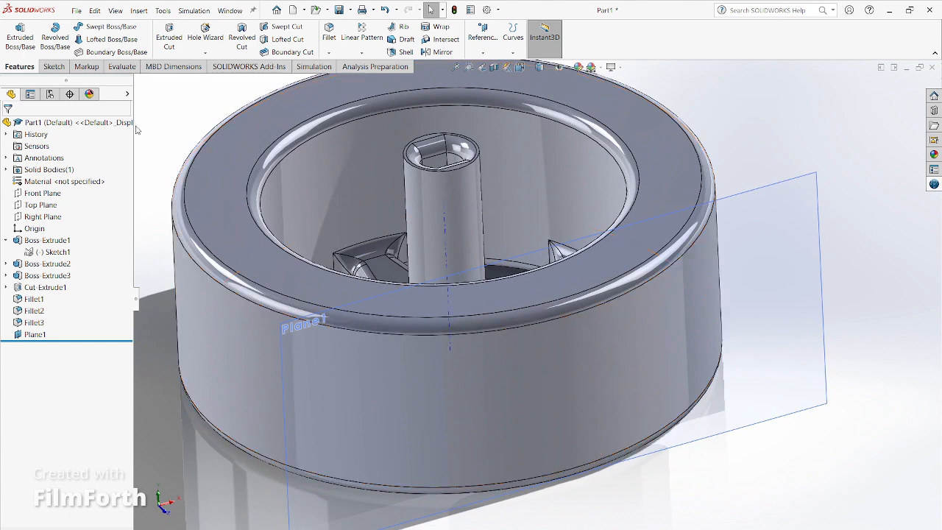
{"action": "left_click", "coordinate": [53, 45]}
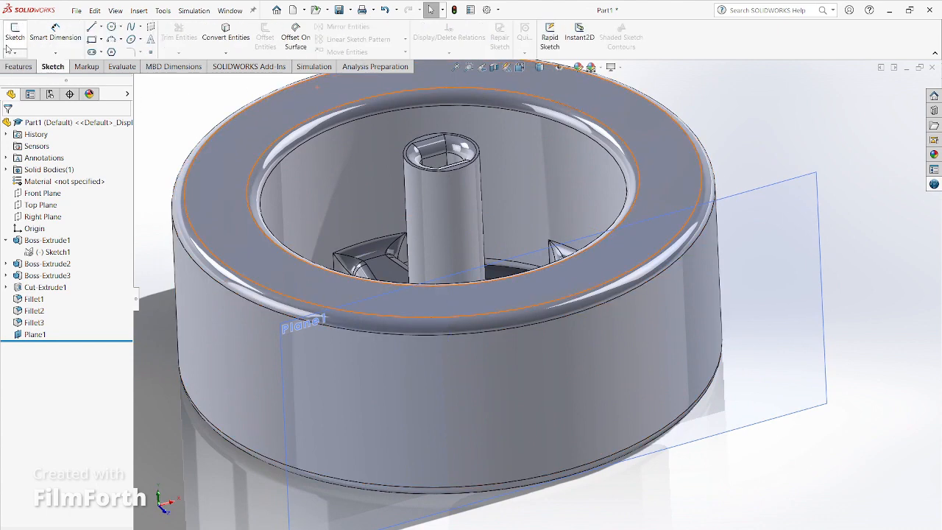
{"action": "left_click", "coordinate": [324, 508]}
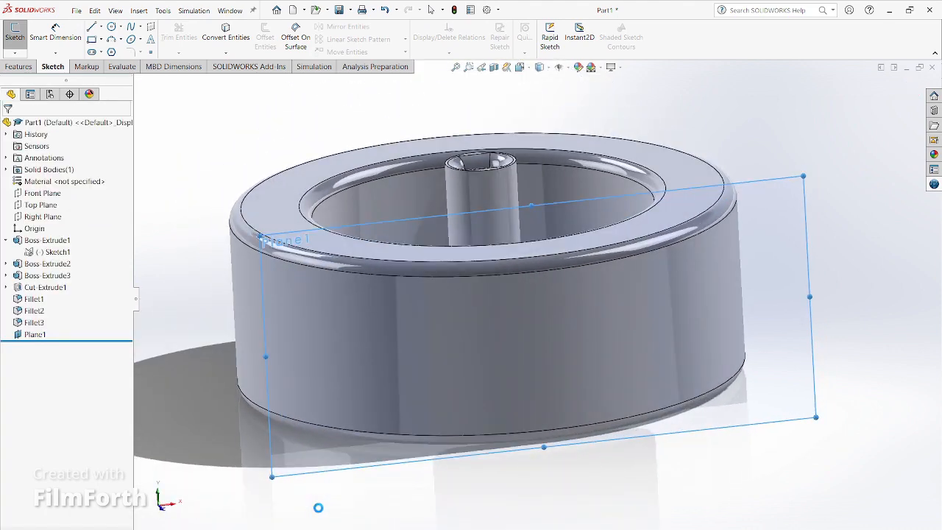
{"action": "scroll", "coordinate": [581, 316], "scroll_direction": "down", "scroll_amount": 3}
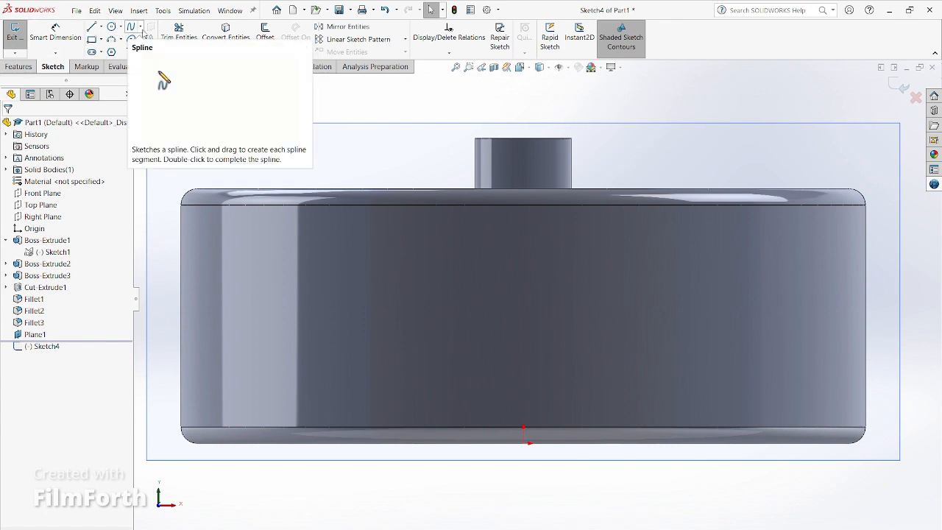
{"action": "left_click", "coordinate": [131, 27]}
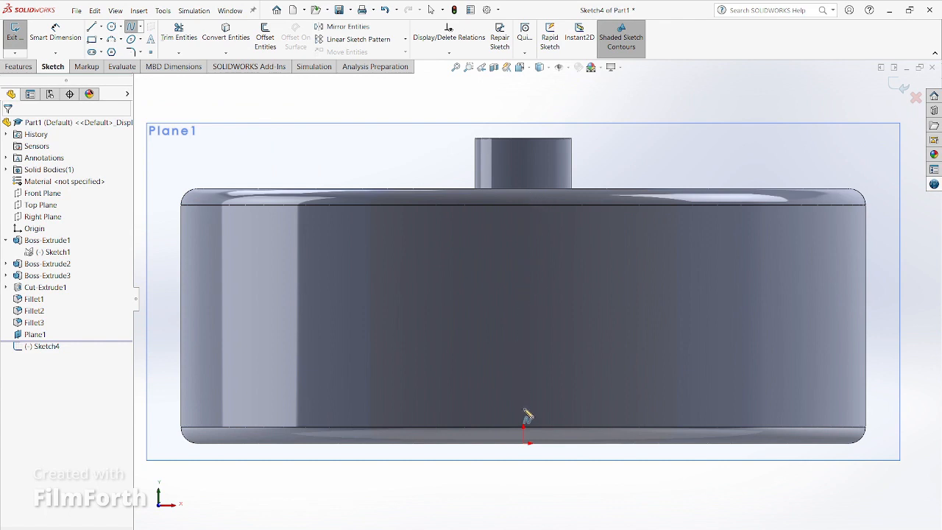
{"action": "left_click", "coordinate": [524, 442]}
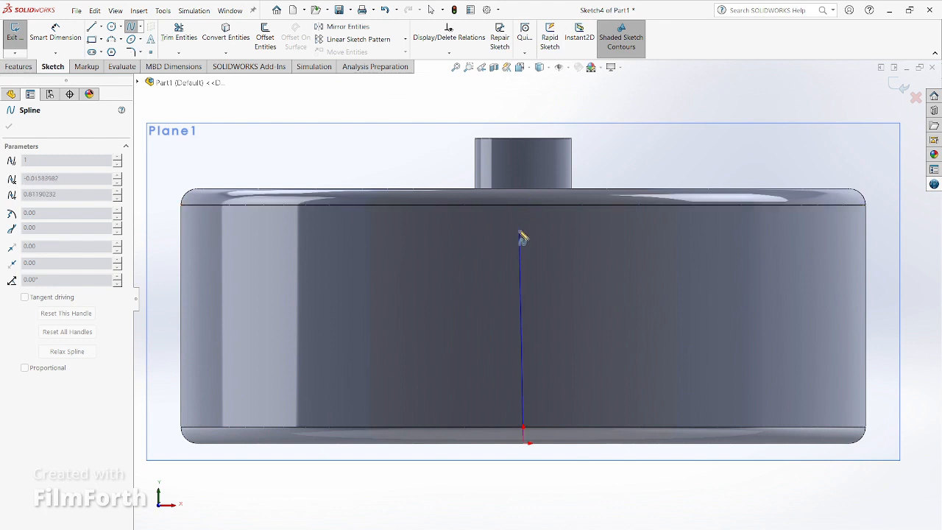
{"action": "key", "text": "Escape"}
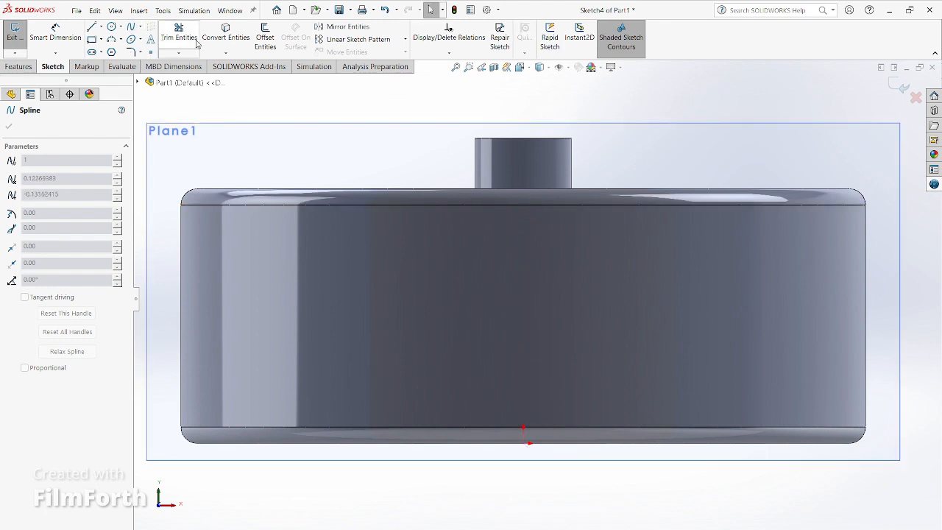
Place sketch points at the midpoints of the lower and upper edges of the wheel's outer cylindrical face
{"action": "left_click", "coordinate": [149, 52]}
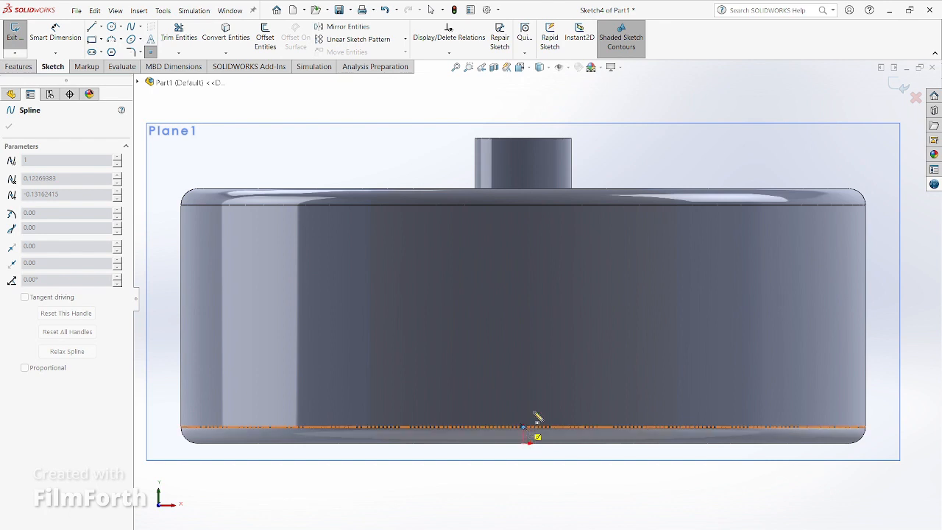
{"action": "left_click", "coordinate": [527, 425]}
{"action": "left_click", "coordinate": [524, 207]}
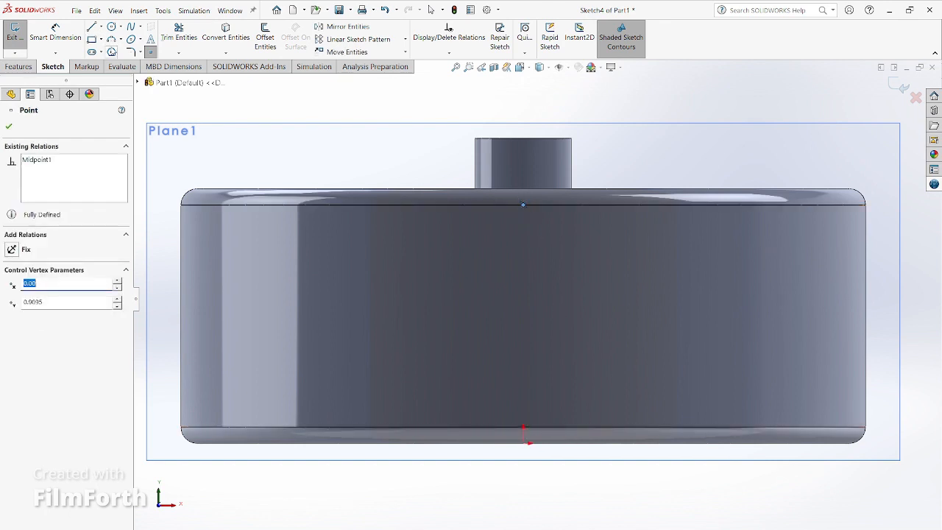
Try to draw a spline from the upper edge midpoint to the lower one, and undo it
{"action": "left_click", "coordinate": [132, 28]}
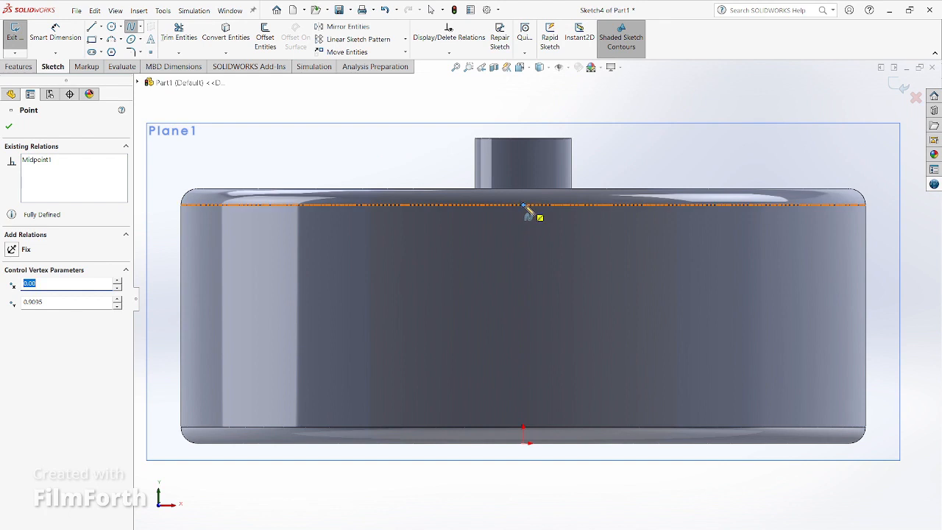
{"action": "left_click", "coordinate": [523, 205]}
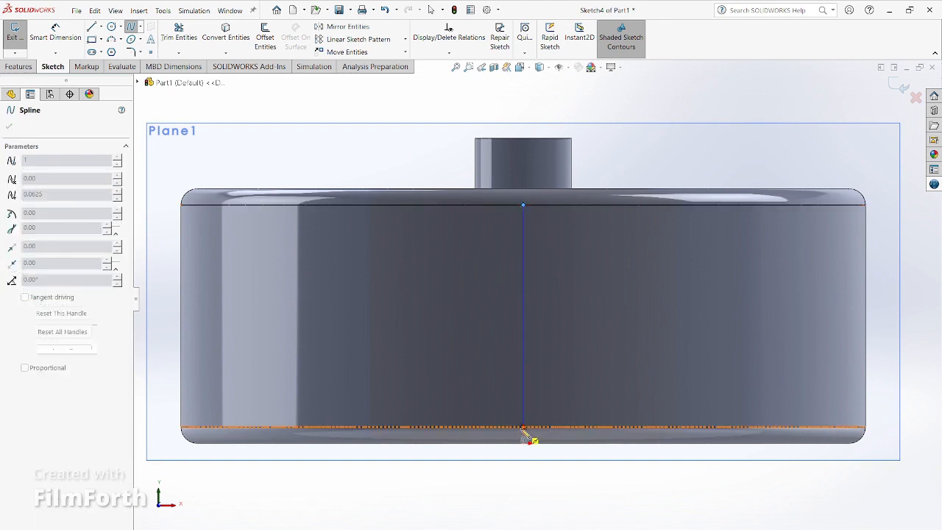
{"action": "left_click", "coordinate": [523, 427]}
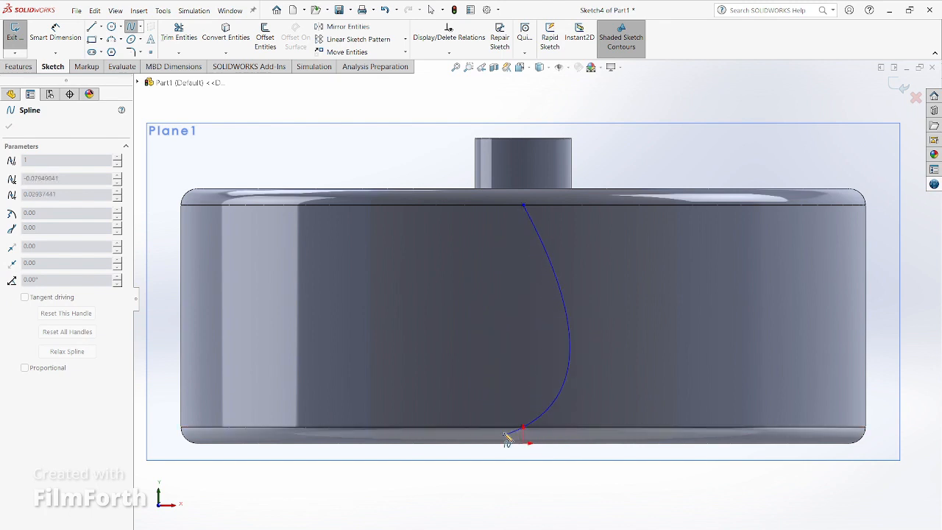
{"action": "key", "text": "Escape"}
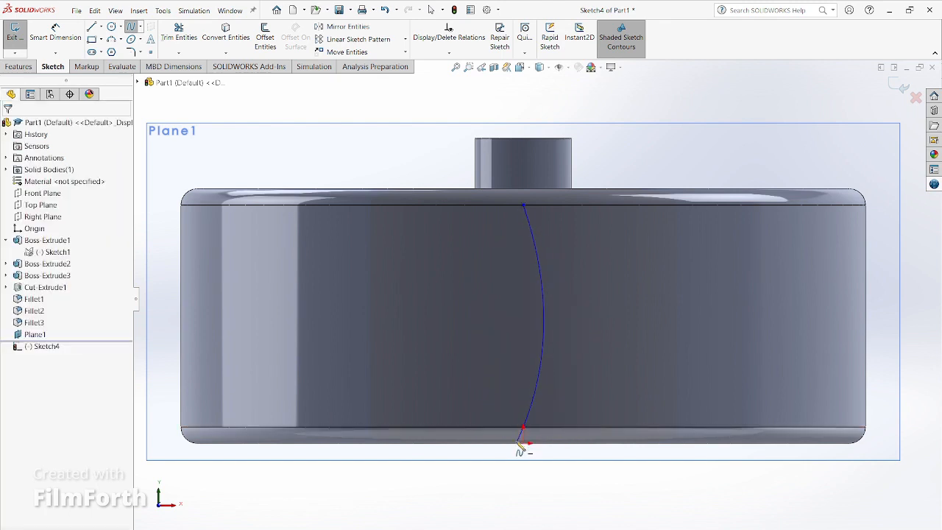
{"action": "key", "text": "ctrl+z"}
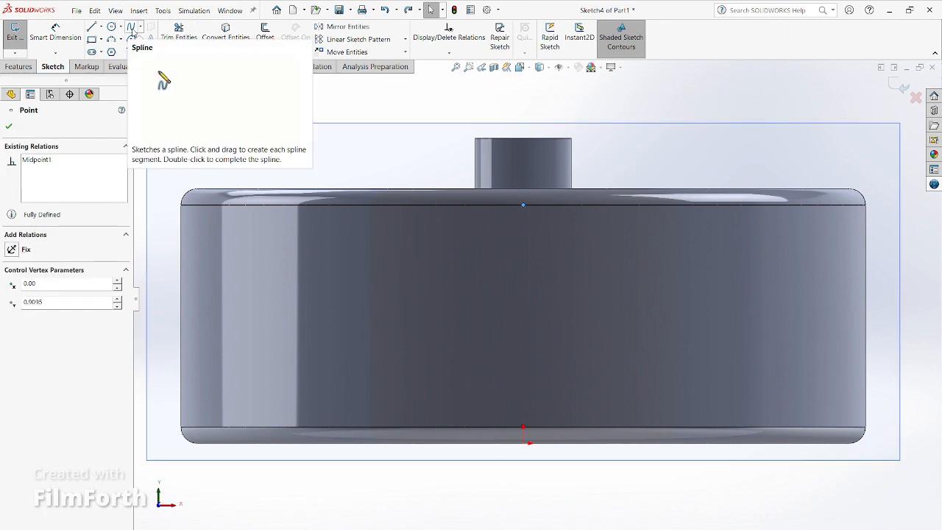
Place two free sketch points, one upper-left of the wheel's centreline and one lower-right at about X 0.145, Y 0.265 in
{"action": "left_click", "coordinate": [150, 52]}
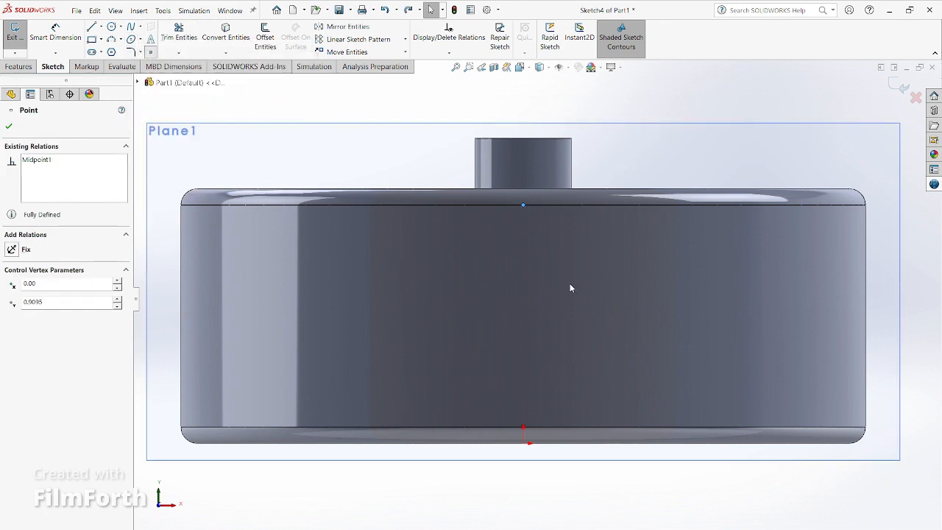
{"action": "left_click", "coordinate": [495, 276]}
{"action": "left_click", "coordinate": [561, 372]}
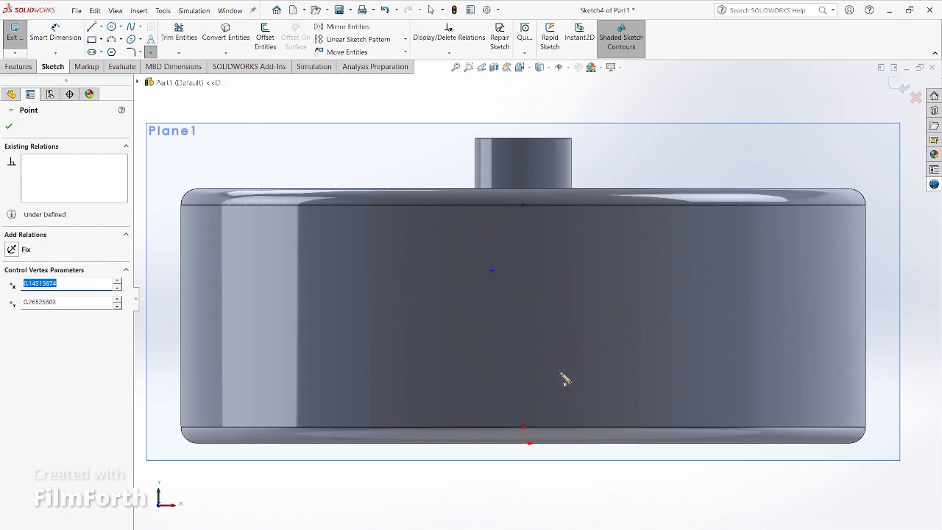
Draw an S-shaped spline from the upper edge midpoint through both free points to the lower edge midpoint
{"action": "left_click", "coordinate": [131, 26]}
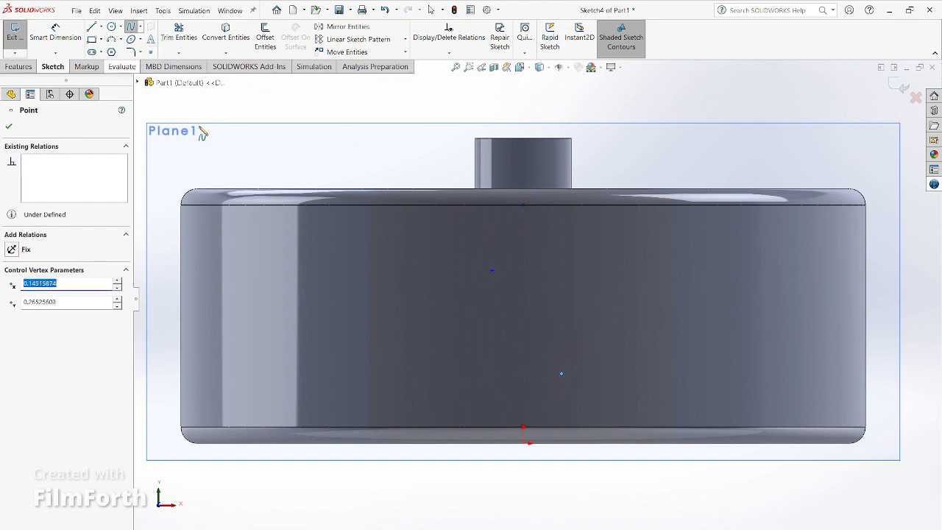
{"action": "left_click", "coordinate": [522, 205]}
{"action": "left_click", "coordinate": [492, 271]}
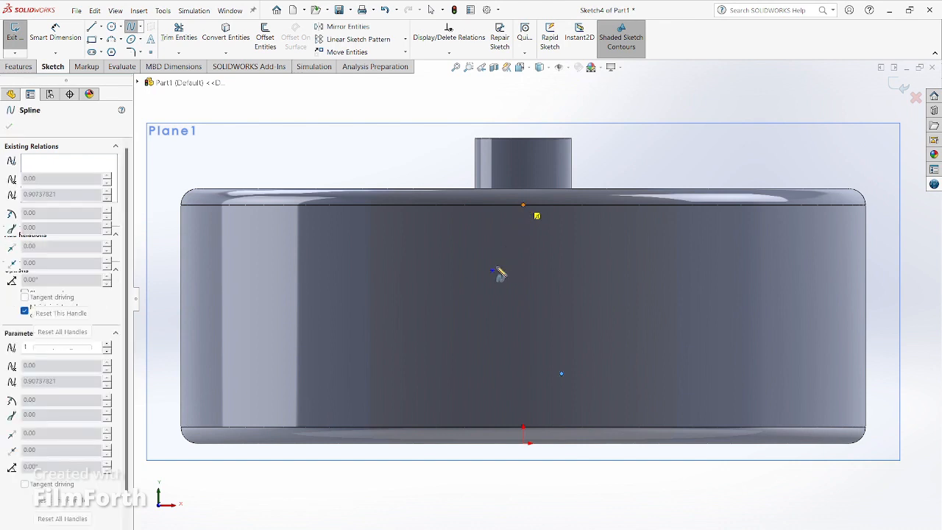
{"action": "left_click", "coordinate": [561, 373]}
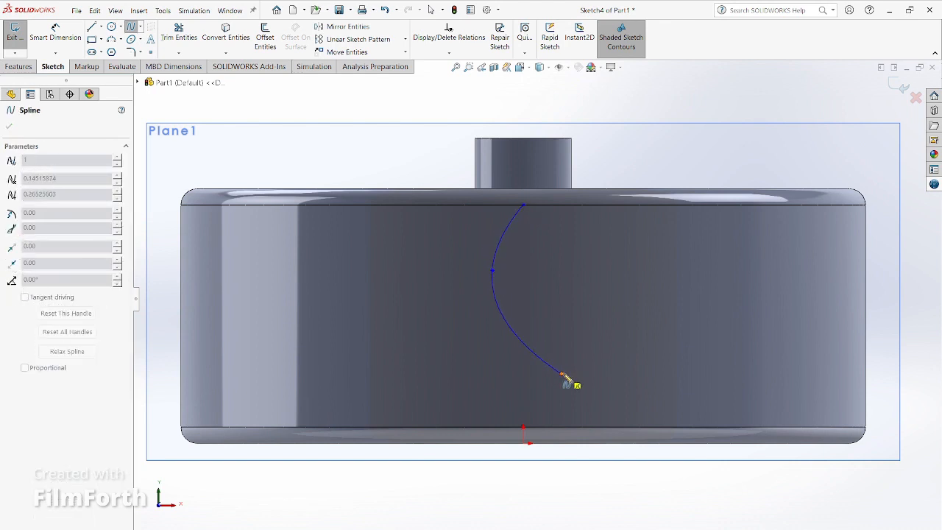
{"action": "left_click", "coordinate": [524, 427]}
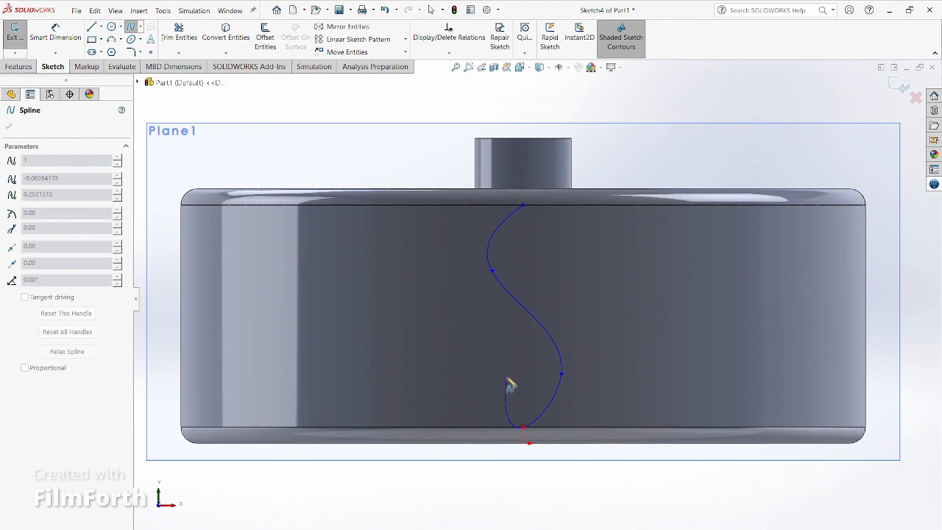
{"action": "key", "text": "Escape"}
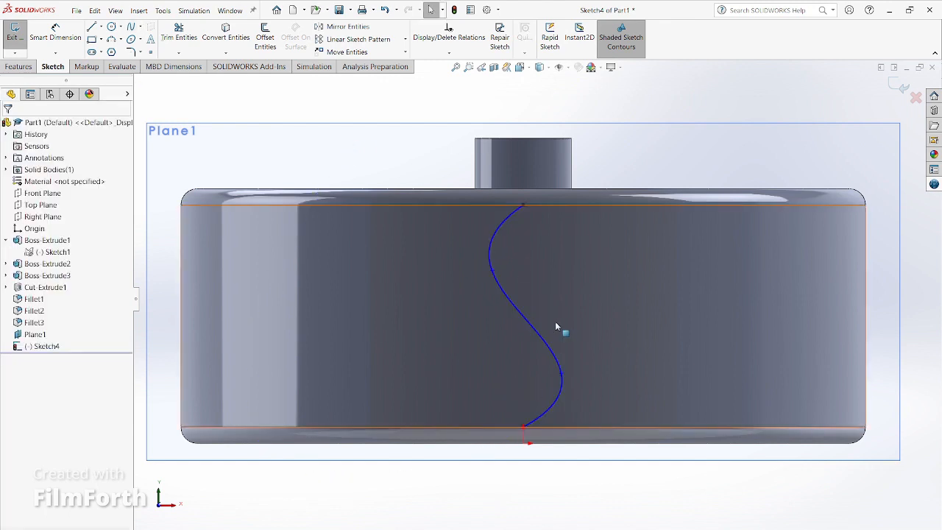
Offset the S-shaped spline by 0.03125 in to its left side, in one direction only
{"action": "left_click", "coordinate": [265, 37]}
{"action": "left_click", "coordinate": [510, 309]}
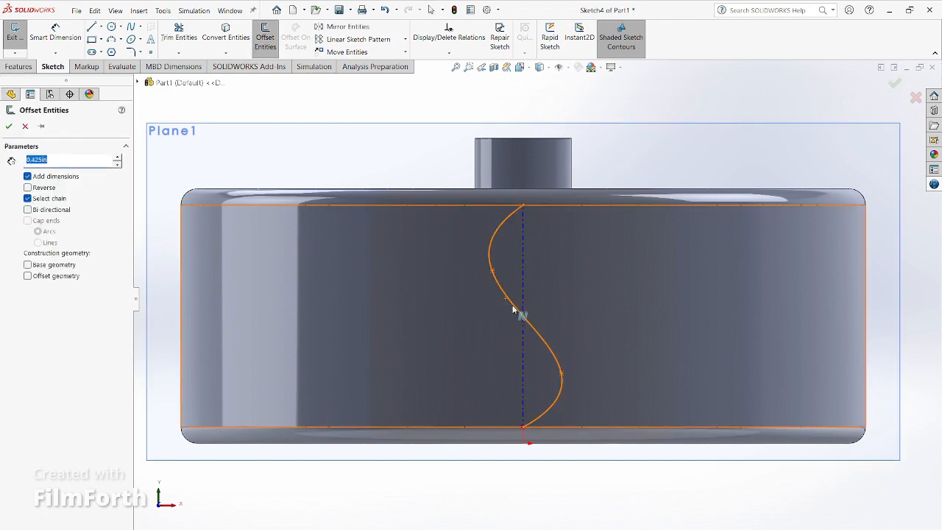
{"action": "left_click", "coordinate": [513, 309]}
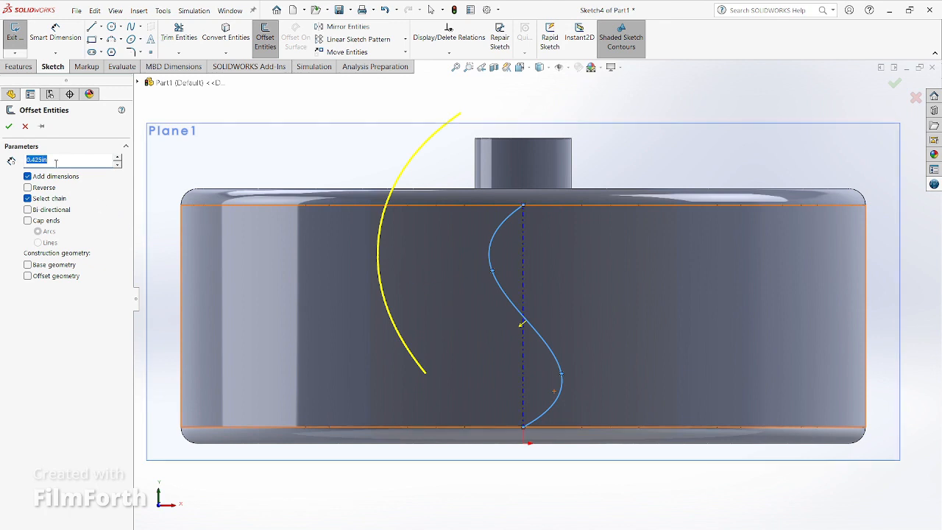
{"action": "type", "text": "0"}
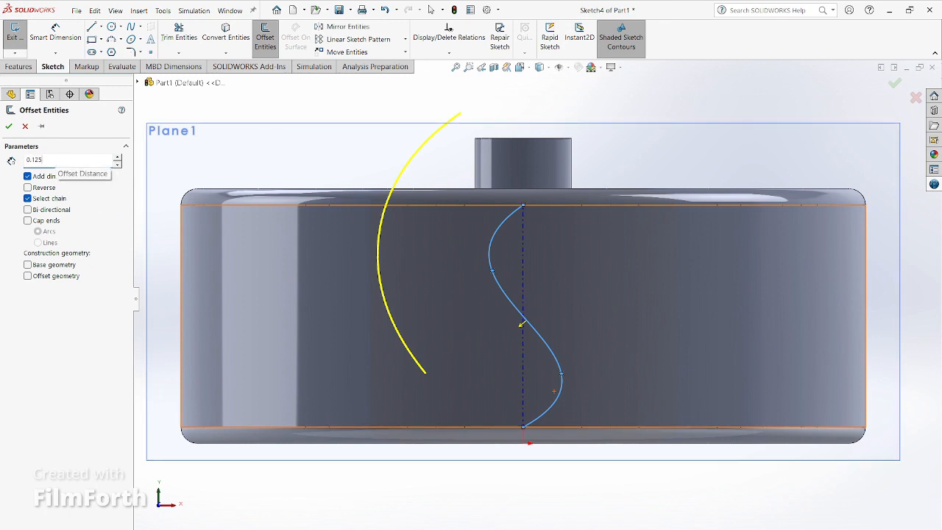
{"action": "key", "text": "Return"}
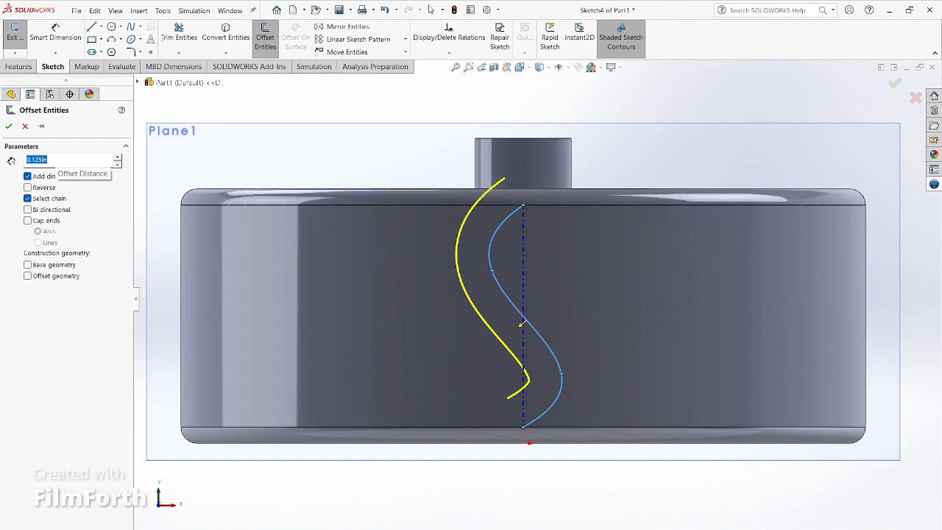
{"action": "type", "text": "0.0625"}
{"action": "key", "text": "Return"}
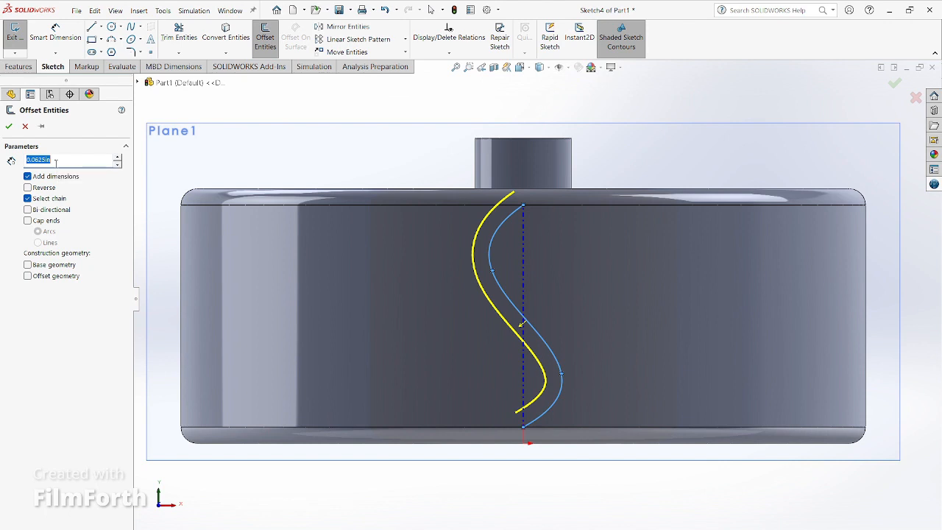
{"action": "type", "text": "1"}
{"action": "key", "text": "Return"}
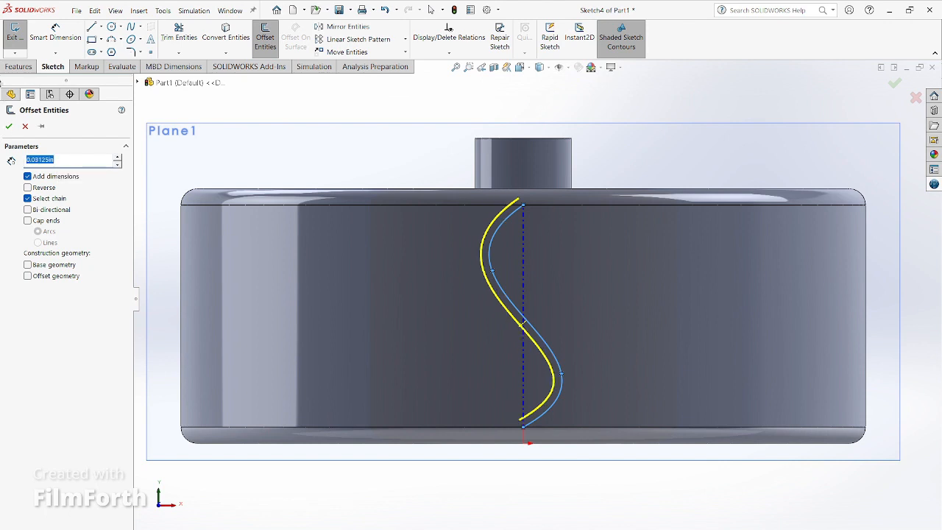
{"action": "left_click", "coordinate": [9, 128]}
Close the profile's lower end with a line from the offset curve's end to the lower edge, and one about 0.06 in long to the spline's endpoint
{"action": "scroll", "coordinate": [537, 419], "scroll_direction": "down", "scroll_amount": 3}
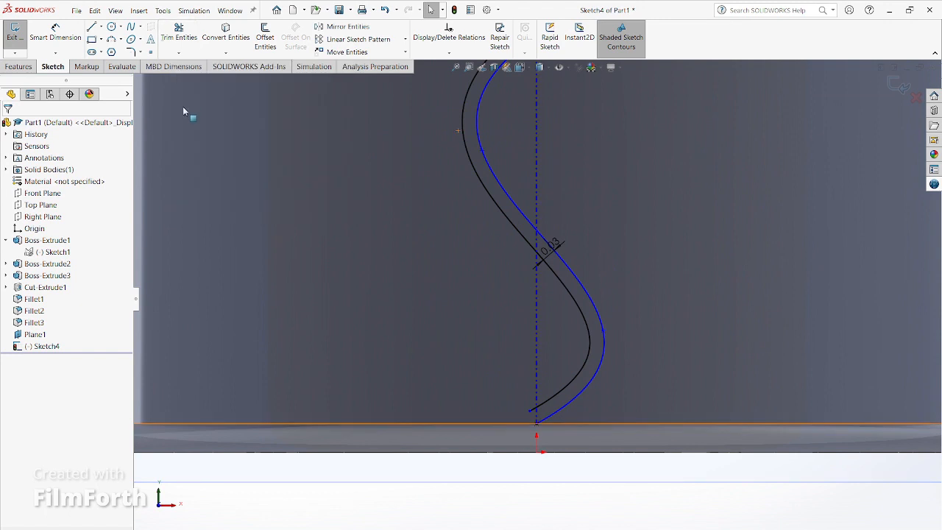
{"action": "left_click", "coordinate": [178, 53]}
{"action": "left_click", "coordinate": [197, 77]}
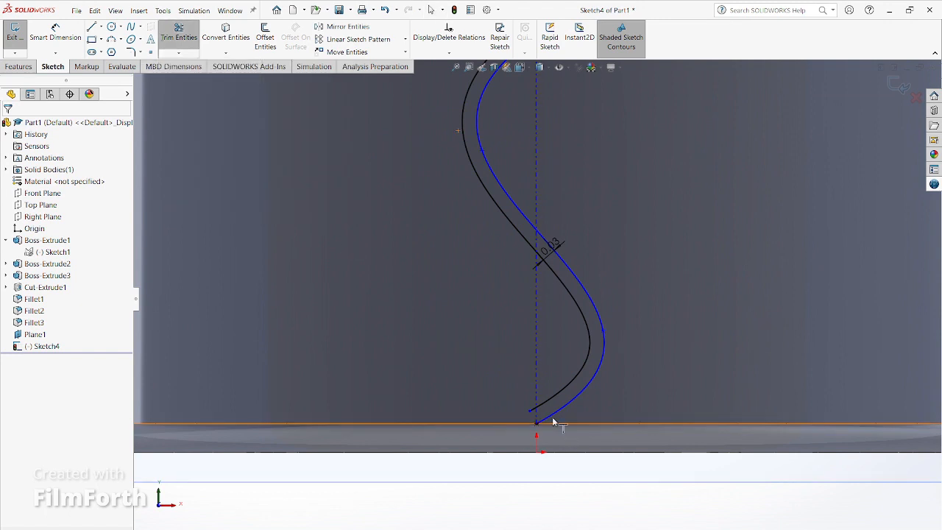
{"action": "left_click", "coordinate": [527, 416]}
{"action": "key", "text": "l"}
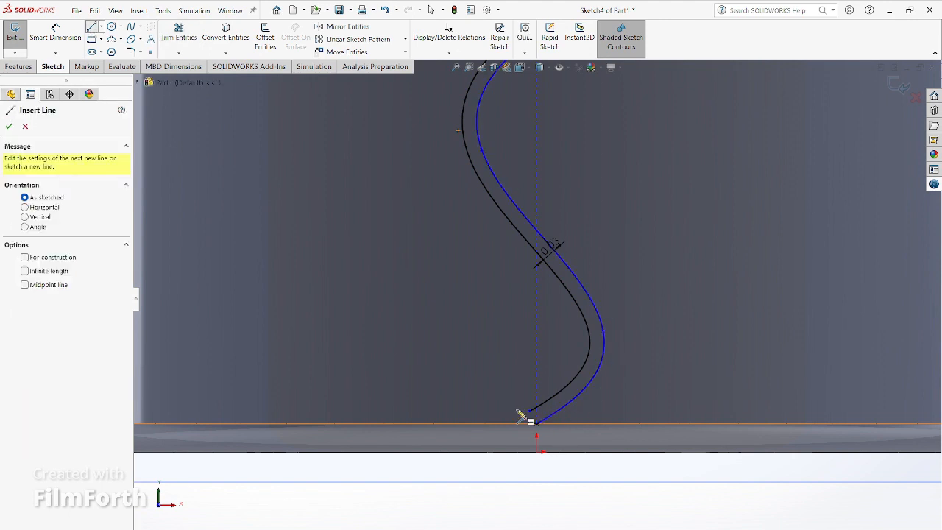
{"action": "left_click", "coordinate": [528, 416]}
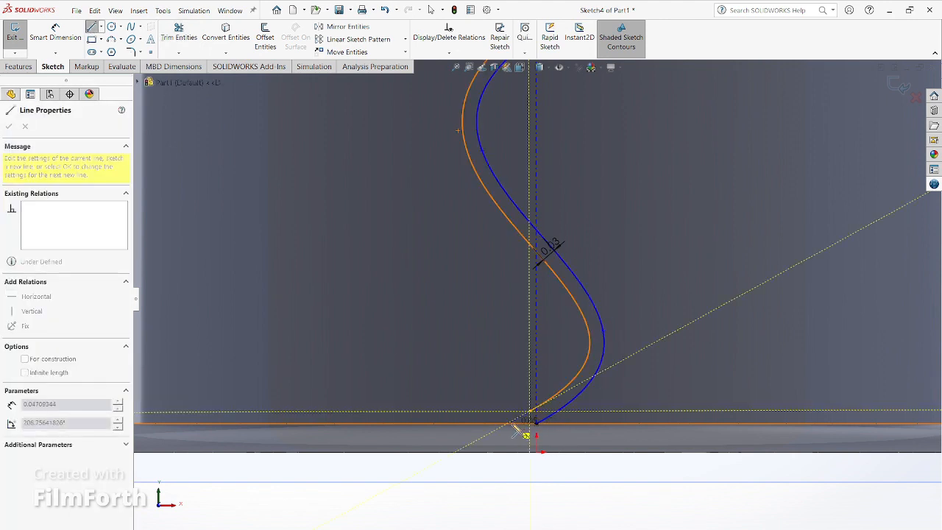
{"action": "left_click", "coordinate": [510, 423]}
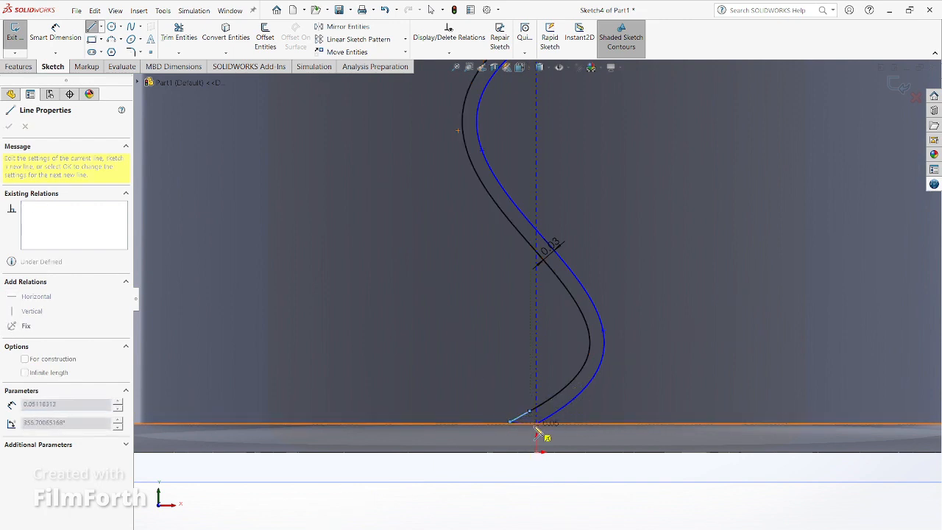
{"action": "left_click", "coordinate": [537, 424]}
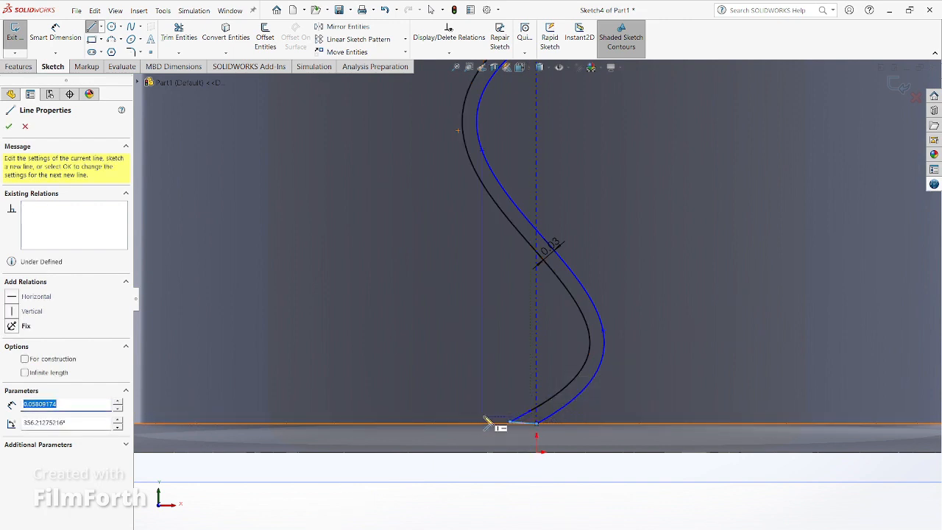
Draw a line along the upper edge from the spline's upper endpoint to the offset curve
{"action": "scroll", "coordinate": [485, 418], "scroll_direction": "up", "scroll_amount": 3}
{"action": "scroll", "coordinate": [568, 152], "scroll_direction": "down", "scroll_amount": 5}
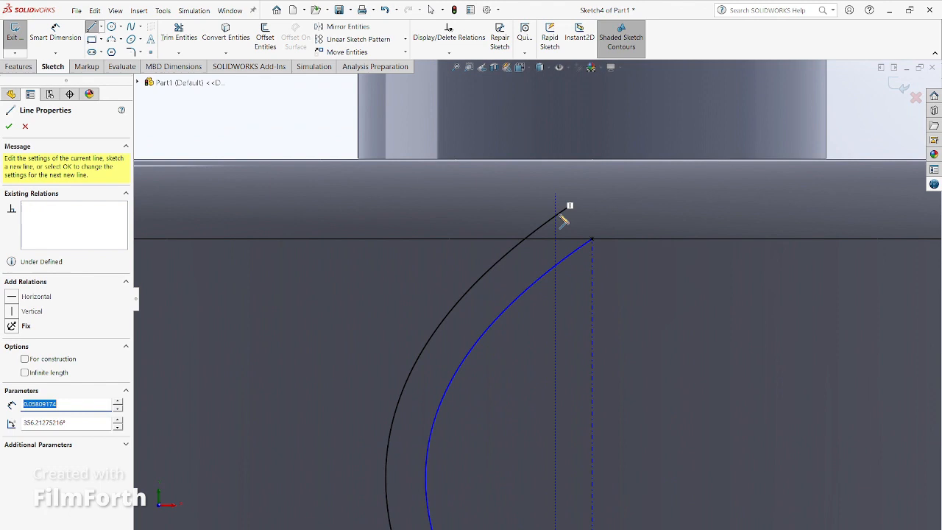
{"action": "left_click", "coordinate": [593, 243]}
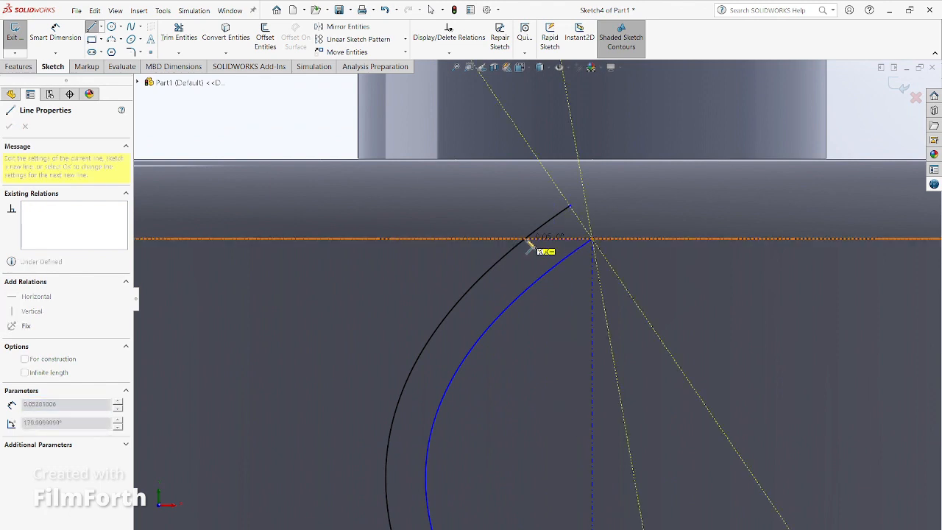
{"action": "left_click", "coordinate": [527, 242]}
{"action": "key", "text": "Escape"}
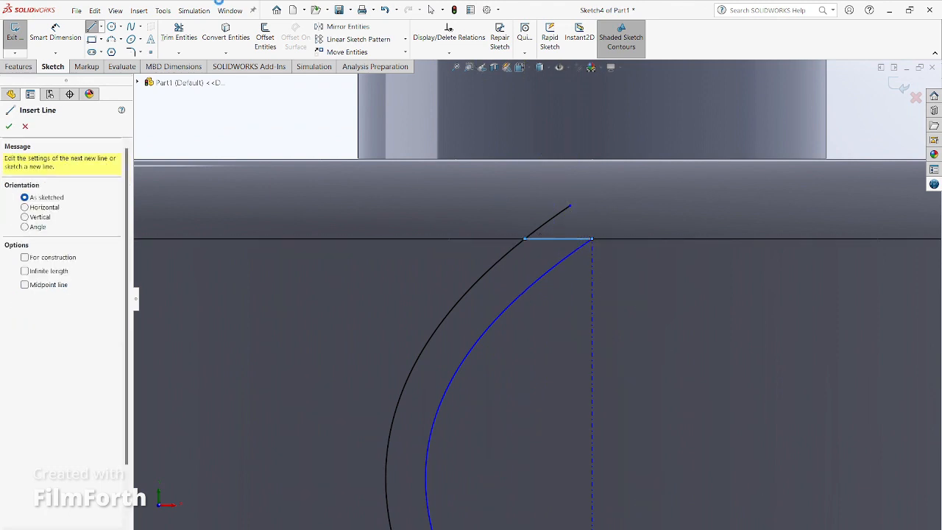
{"action": "key", "text": "Escape"}
Power-trim the offset curve's overhang above the upper edge and exit the sketch
{"action": "left_click", "coordinate": [179, 33]}
{"action": "left_click_drag", "start_coordinate": [534, 222], "coordinate": [546, 228]}
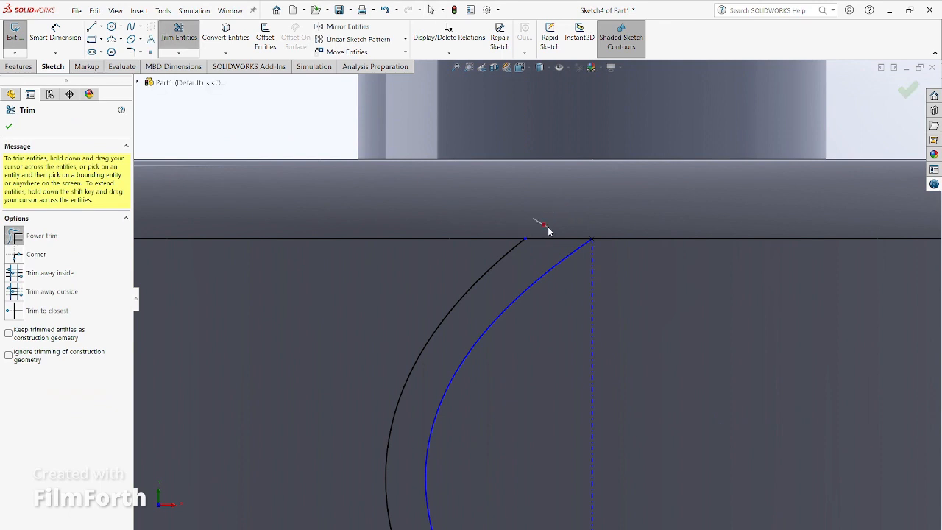
{"action": "key", "text": "f"}
{"action": "scroll", "coordinate": [561, 389], "scroll_direction": "down", "scroll_amount": 3}
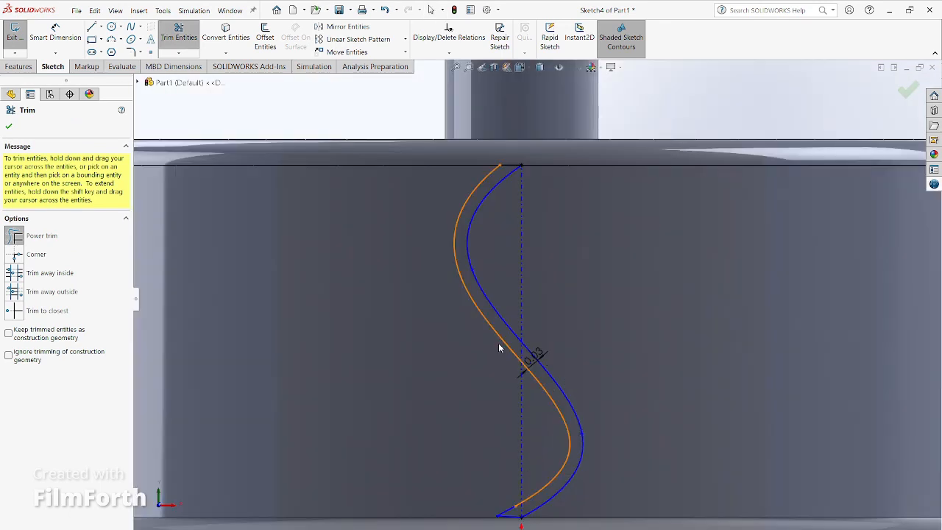
{"action": "left_click", "coordinate": [8, 126]}
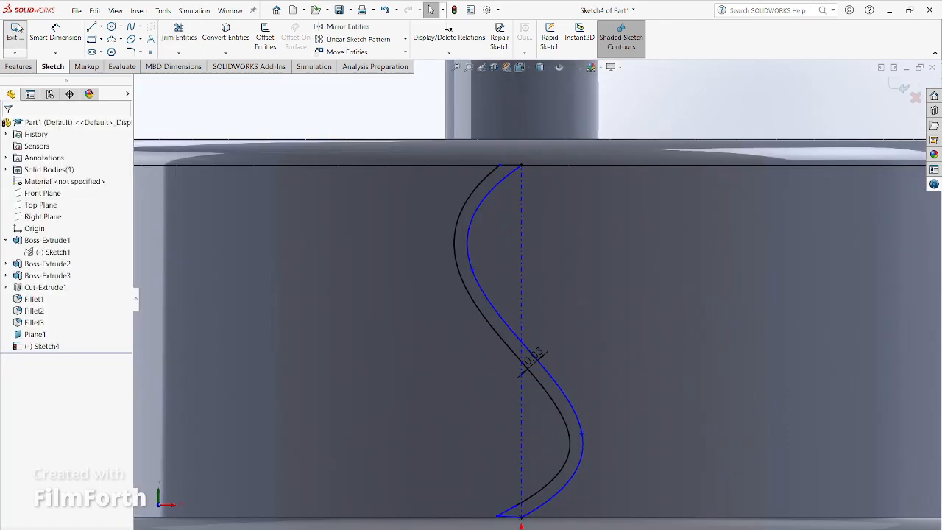
{"action": "left_click", "coordinate": [15, 31]}
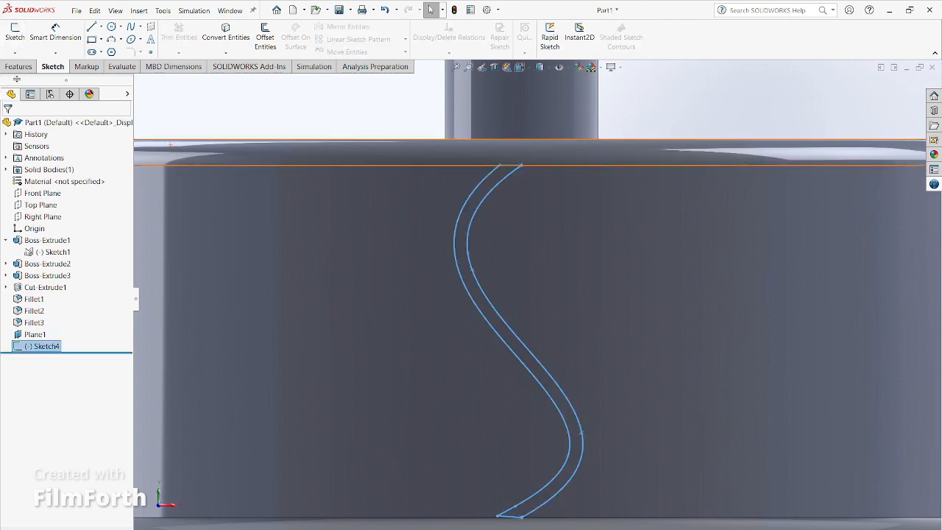
Start a blind boss extrusion of the S-shaped profile and try a depth of 0.125 in, checking it against the wheel's face view
{"action": "left_click", "coordinate": [19, 67]}
{"action": "left_click", "coordinate": [28, 36]}
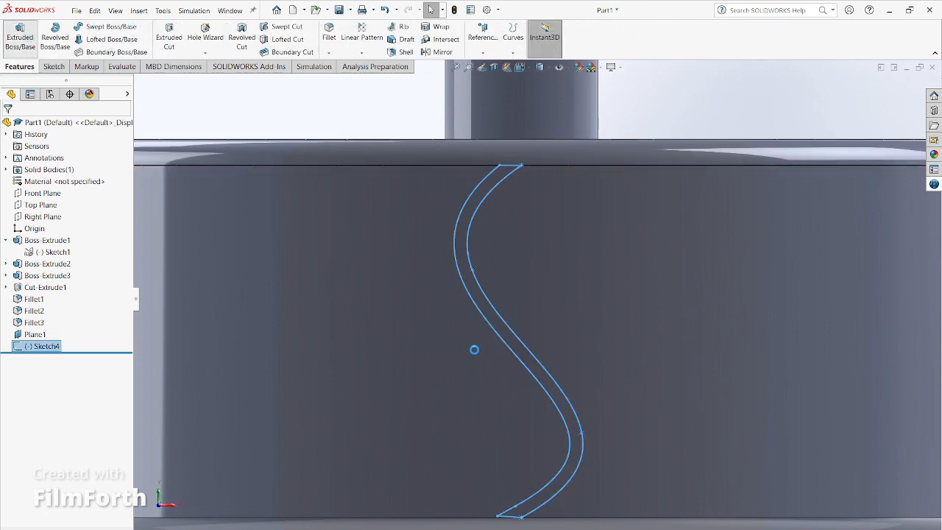
{"action": "middle_click_drag", "start_coordinate": [466, 421], "coordinate": [471, 275]}
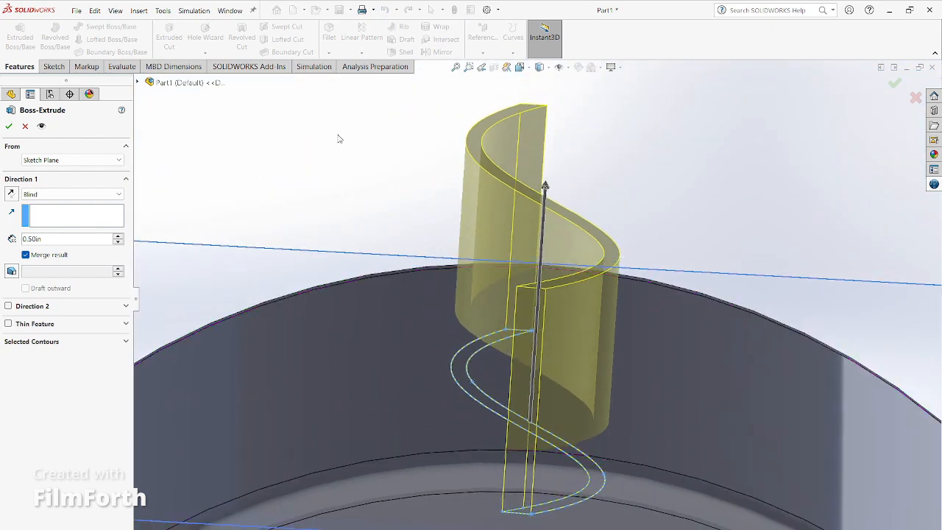
{"action": "left_click", "coordinate": [522, 68]}
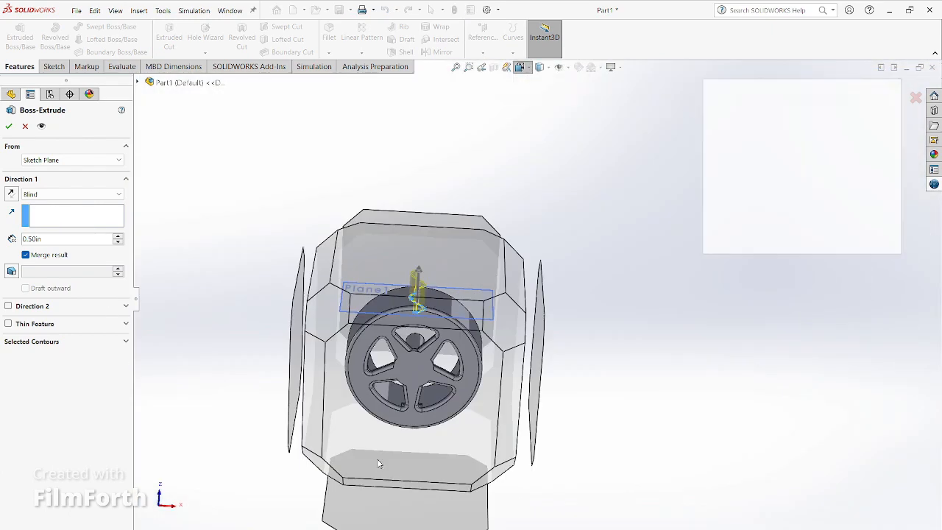
{"action": "left_click", "coordinate": [403, 423]}
{"action": "scroll", "coordinate": [515, 181], "scroll_direction": "down", "scroll_amount": 4}
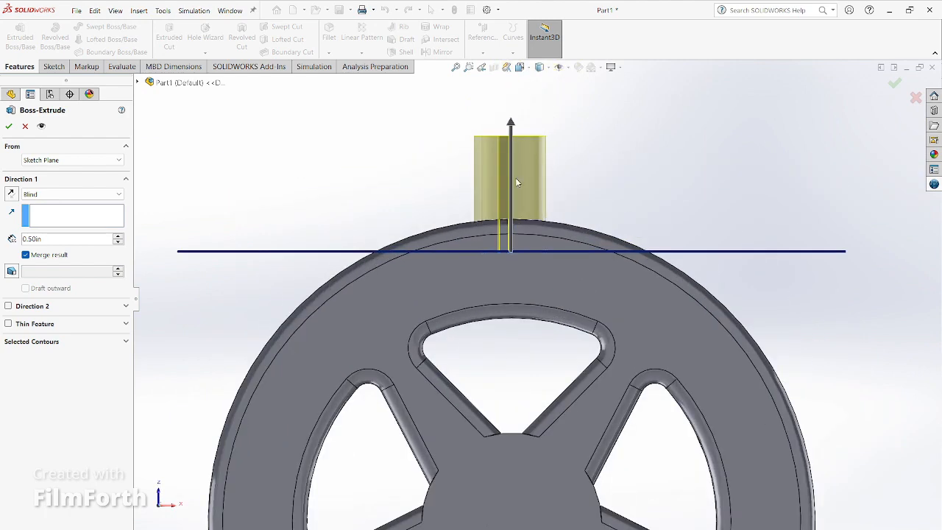
{"action": "scroll", "coordinate": [507, 190], "scroll_direction": "down", "scroll_amount": 2}
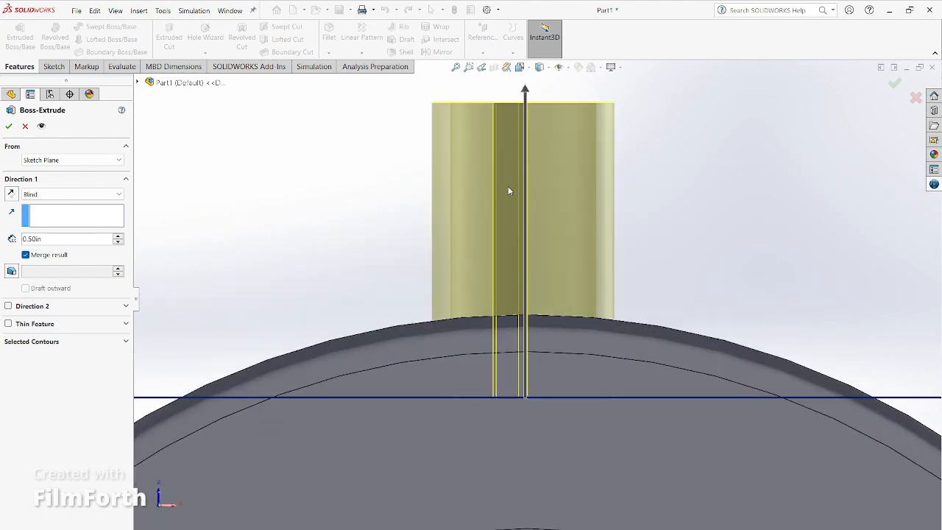
{"action": "left_click", "coordinate": [31, 241]}
{"action": "type", "text": "0.125"}
{"action": "key", "text": "Return"}
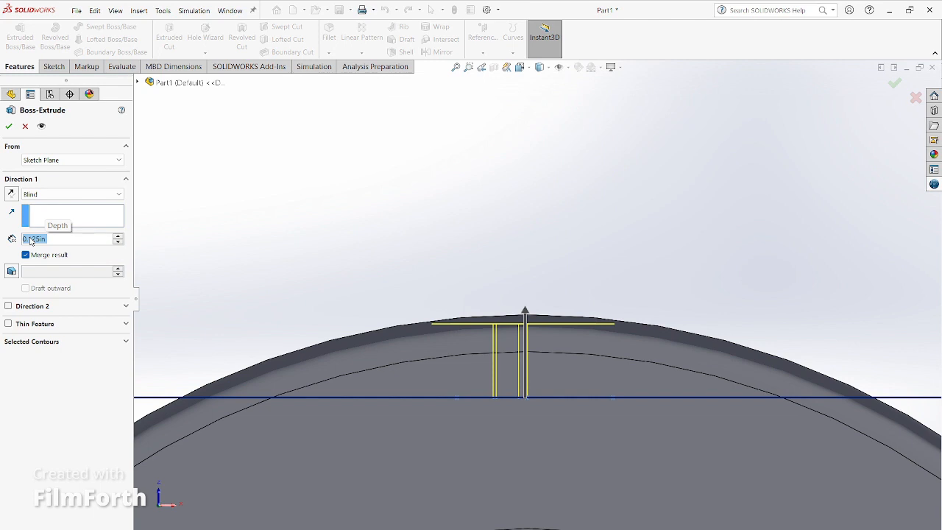
Set the S-shaped boss's extrusion depth to 0.20 in and finish the feature
{"action": "left_click", "coordinate": [118, 236]}
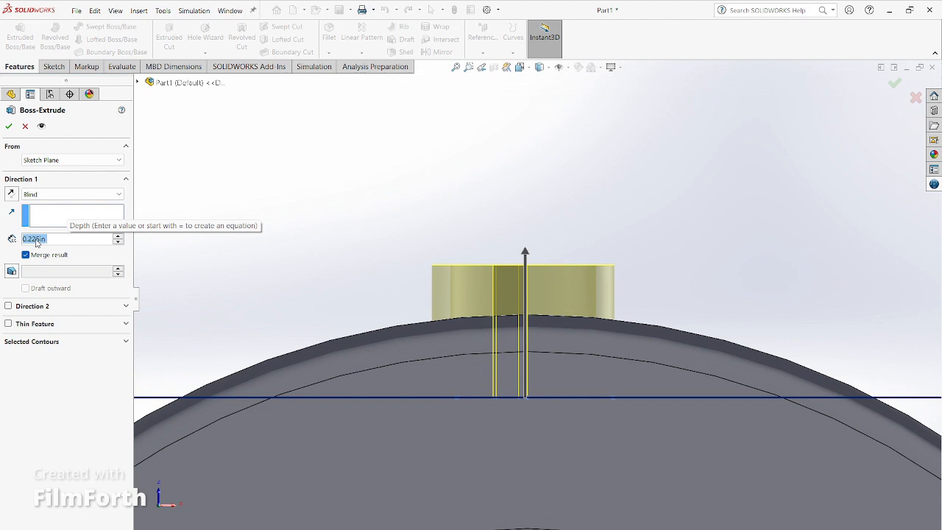
{"action": "double_click", "coordinate": [36, 240]}
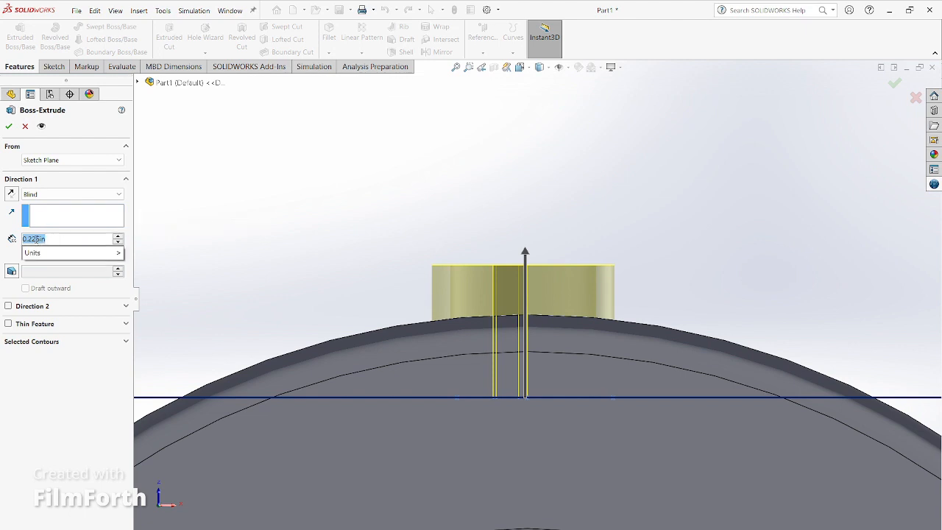
{"action": "type", "text": "0.2"}
{"action": "key", "text": "Return"}
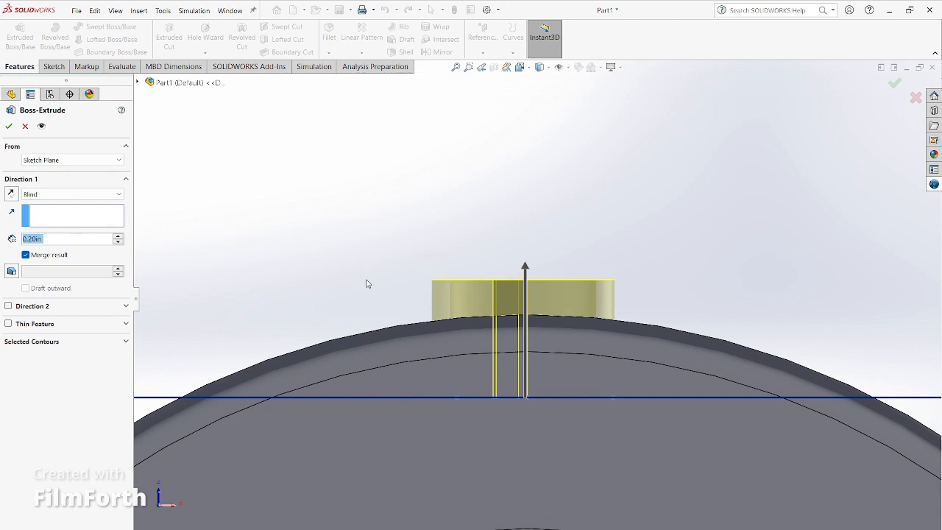
{"action": "middle_click_drag", "start_coordinate": [367, 284], "coordinate": [385, 304]}
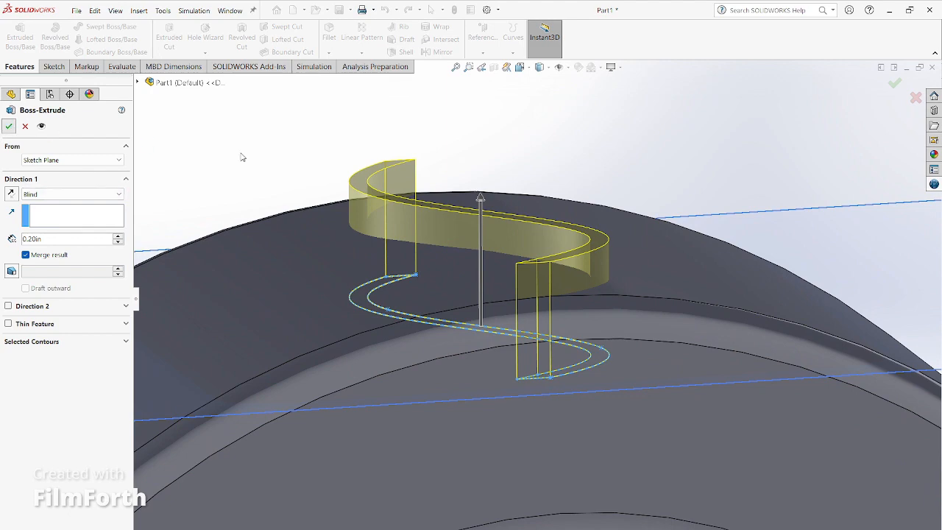
{"action": "key", "text": "Return"}
Start a circular pattern and choose the S-shaped boss on the outer ring as the feature to pattern
{"action": "mouse_move", "coordinate": [297, 181]}
{"action": "middle_mouse_down"}
{"action": "mouse_move", "coordinate": [341, 190]}
{"action": "mouse_move", "coordinate": [367, 245]}
{"action": "mouse_move", "coordinate": [332, 255]}
{"action": "mouse_move", "coordinate": [315, 170]}
{"action": "mouse_move", "coordinate": [295, 206]}
{"action": "mouse_move", "coordinate": [299, 197]}
{"action": "middle_mouse_up"}
{"action": "key", "text": "f"}
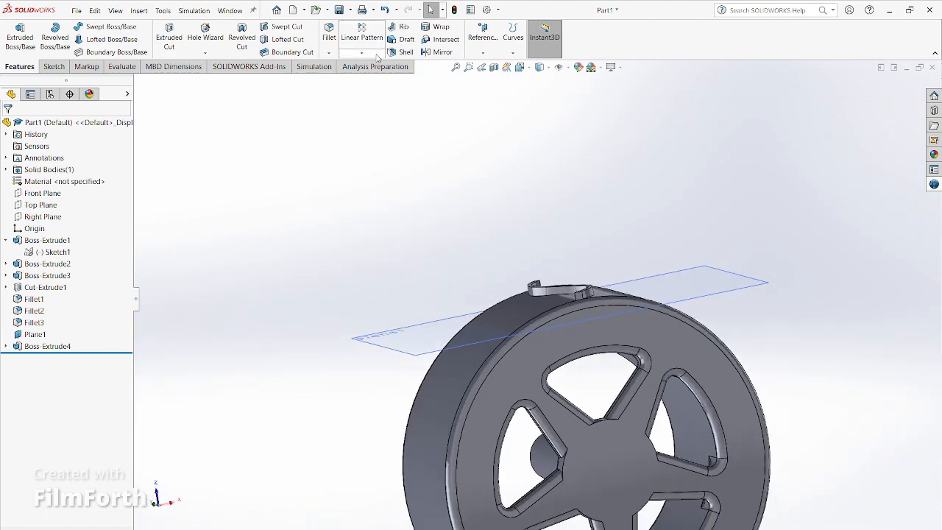
{"action": "left_click", "coordinate": [361, 53]}
{"action": "left_click", "coordinate": [381, 78]}
{"action": "scroll", "coordinate": [633, 331], "scroll_direction": "down", "scroll_amount": 2}
{"action": "scroll", "coordinate": [641, 339], "scroll_direction": "down", "scroll_amount": 1}
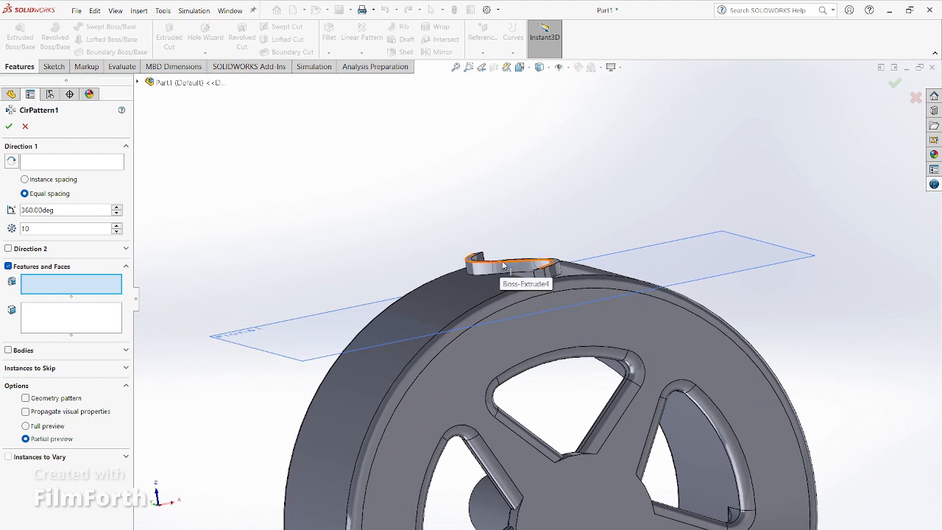
{"action": "scroll", "coordinate": [502, 280], "scroll_direction": "down", "scroll_amount": 1}
{"action": "scroll", "coordinate": [503, 280], "scroll_direction": "down", "scroll_amount": 1}
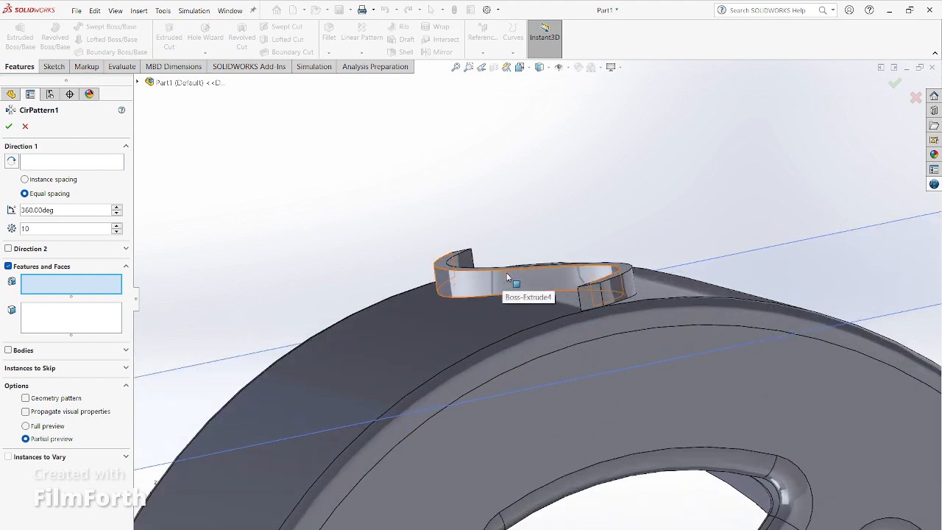
{"action": "left_click", "coordinate": [466, 278]}
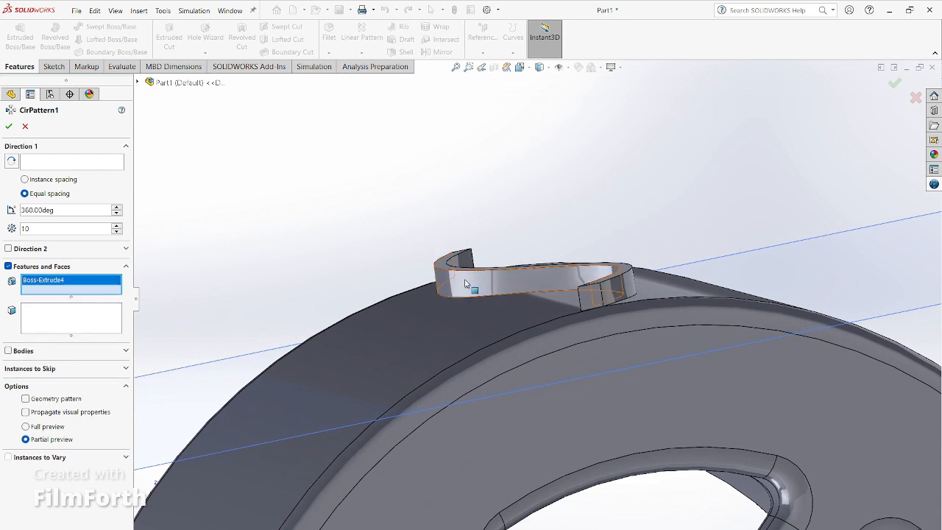
Use the circular edge of the wheel's spoked face as the circular pattern's axis
{"action": "scroll", "coordinate": [432, 284], "scroll_direction": "up", "scroll_amount": 6}
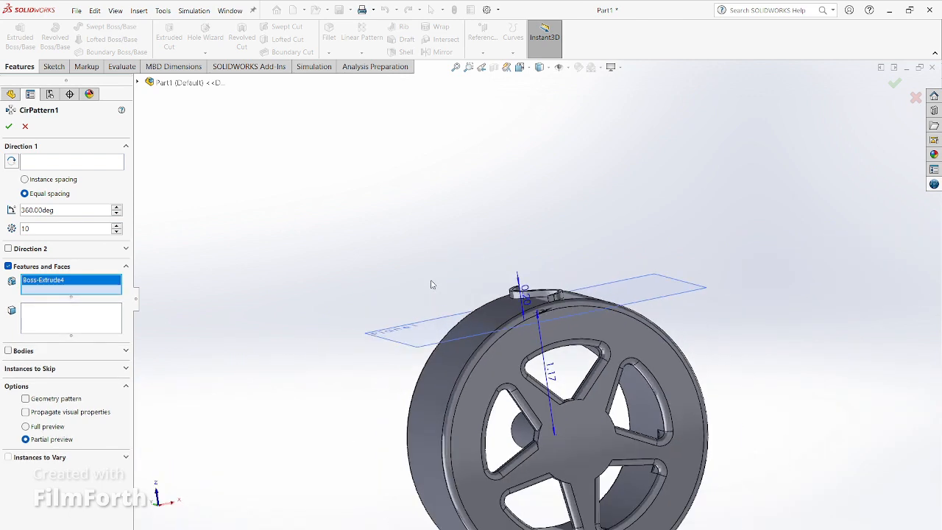
{"action": "scroll", "coordinate": [576, 295], "scroll_direction": "down", "scroll_amount": 2}
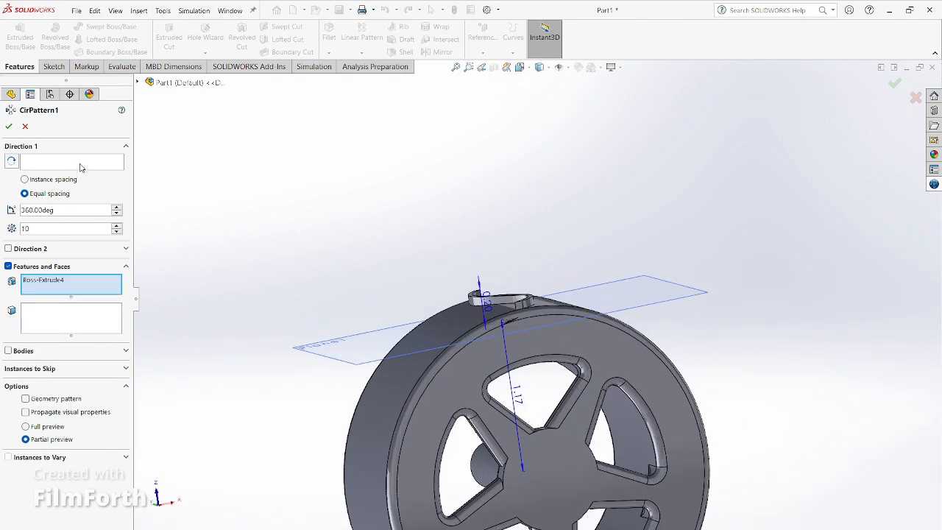
{"action": "left_click", "coordinate": [81, 163]}
{"action": "left_click", "coordinate": [629, 329]}
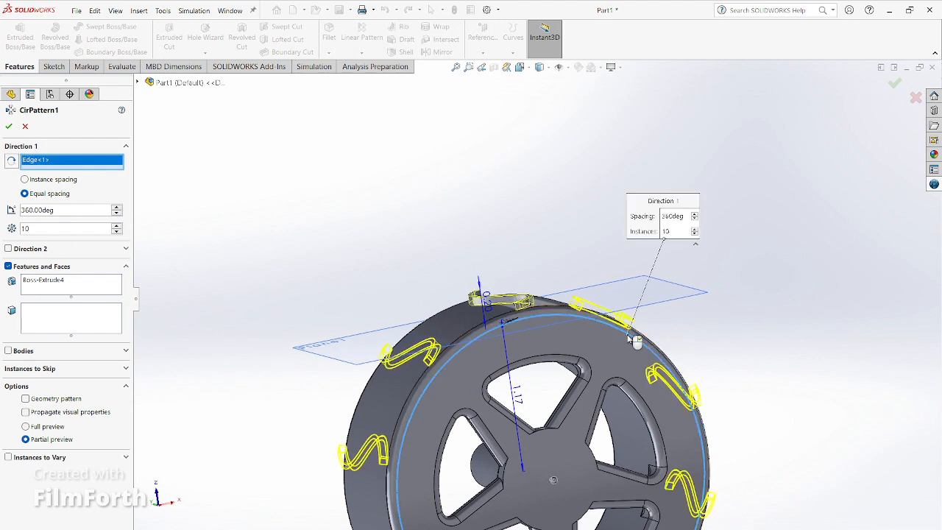
Set the circular pattern to 20 equally spaced instances over 360° and finish the feature
{"action": "scroll", "coordinate": [338, 268], "scroll_direction": "up", "scroll_amount": 3}
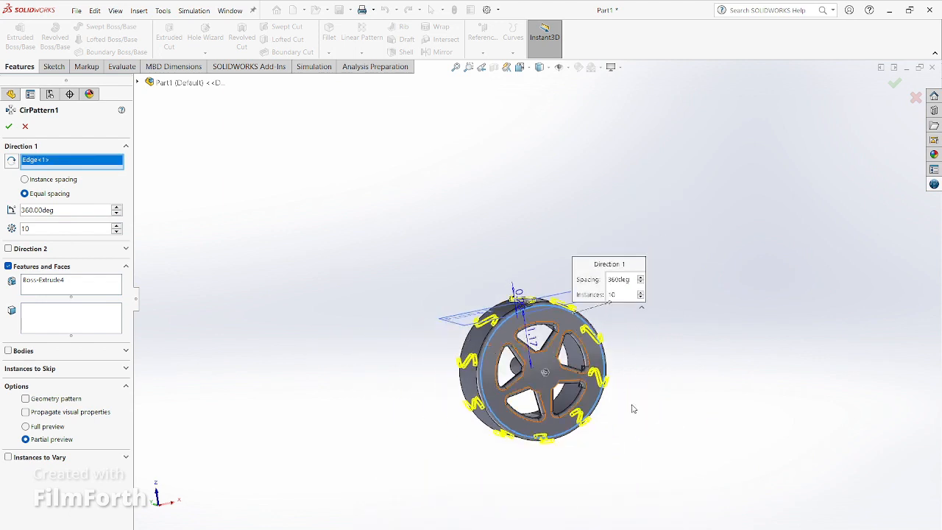
{"action": "scroll", "coordinate": [536, 341], "scroll_direction": "down", "scroll_amount": 3}
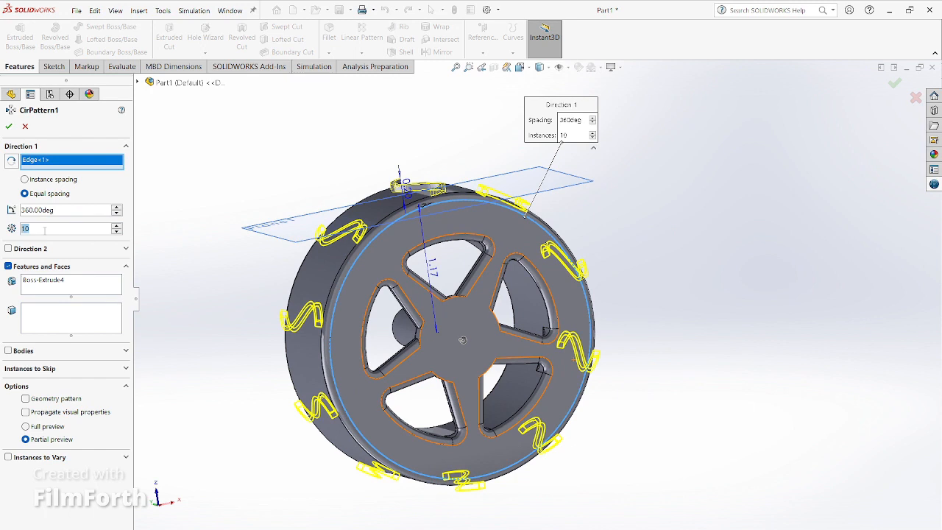
{"action": "type", "text": "2"}
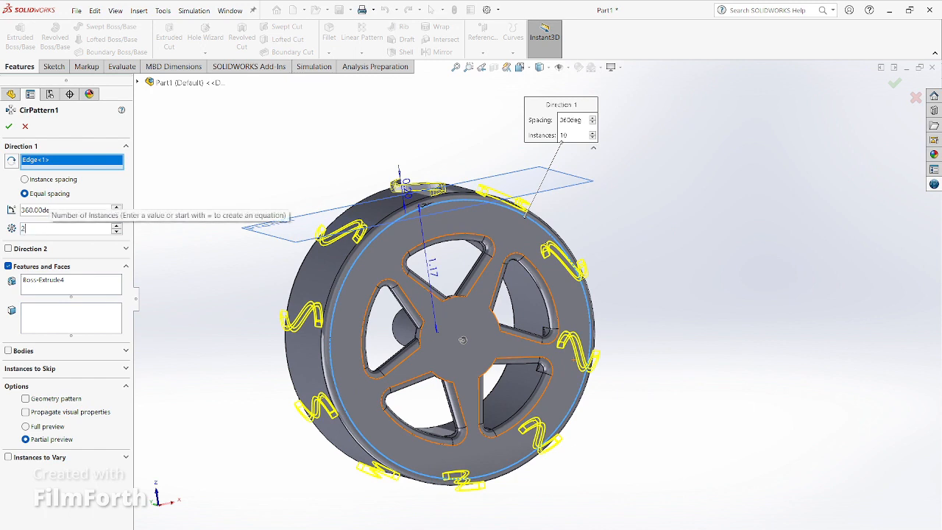
{"action": "type", "text": "0"}
{"action": "key", "text": "Return"}
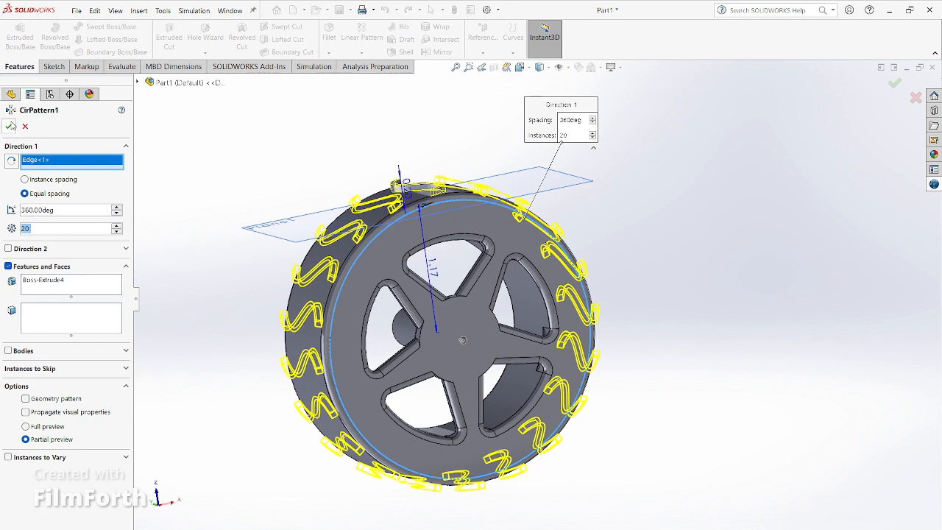
{"action": "left_click", "coordinate": [11, 126]}
Examine the patterned S-shaped ribs around the wheel's outer ring from the spoked side, the rim and the hub side
{"action": "middle_click_drag", "start_coordinate": [212, 316], "coordinate": [430, 434]}
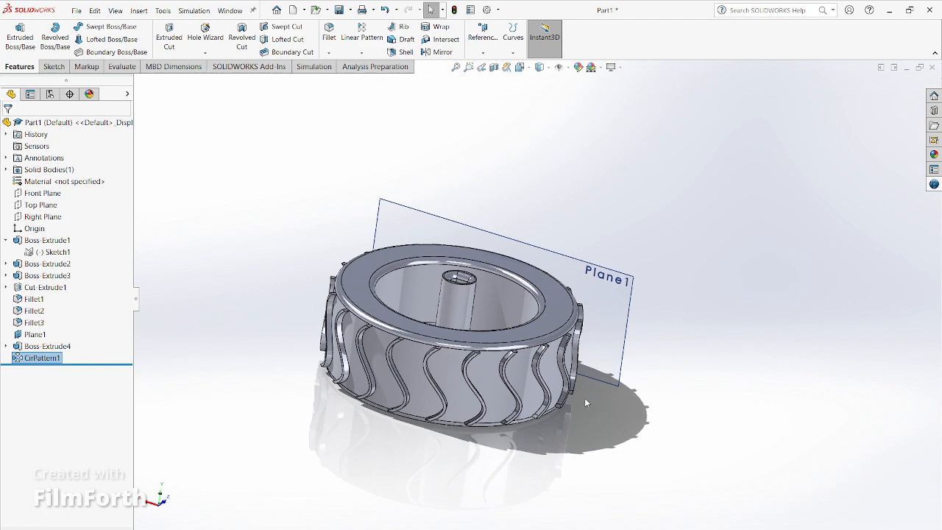
{"action": "middle_click_drag", "start_coordinate": [584, 397], "coordinate": [493, 328]}
{"action": "middle_click", "coordinate": [493, 324]}
{"action": "scroll", "coordinate": [418, 293], "scroll_direction": "down", "scroll_amount": 4}
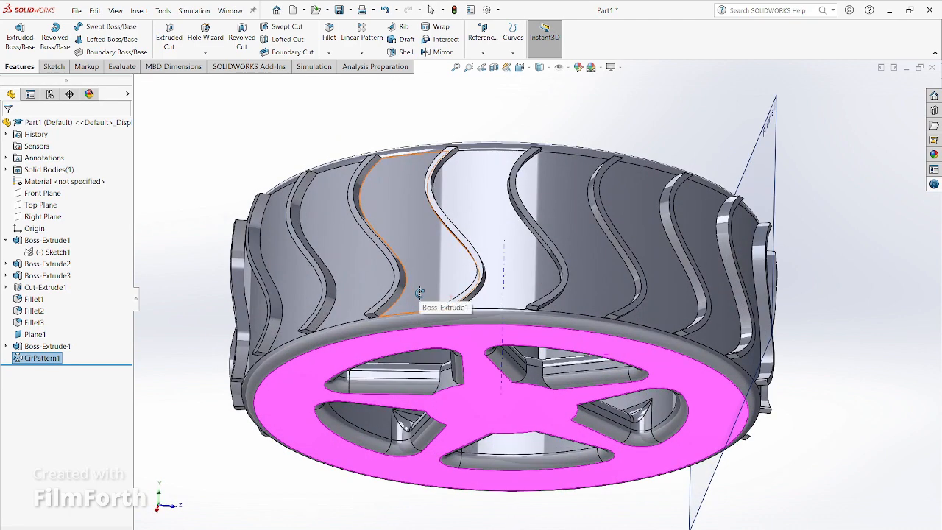
{"action": "left_click", "coordinate": [845, 309]}
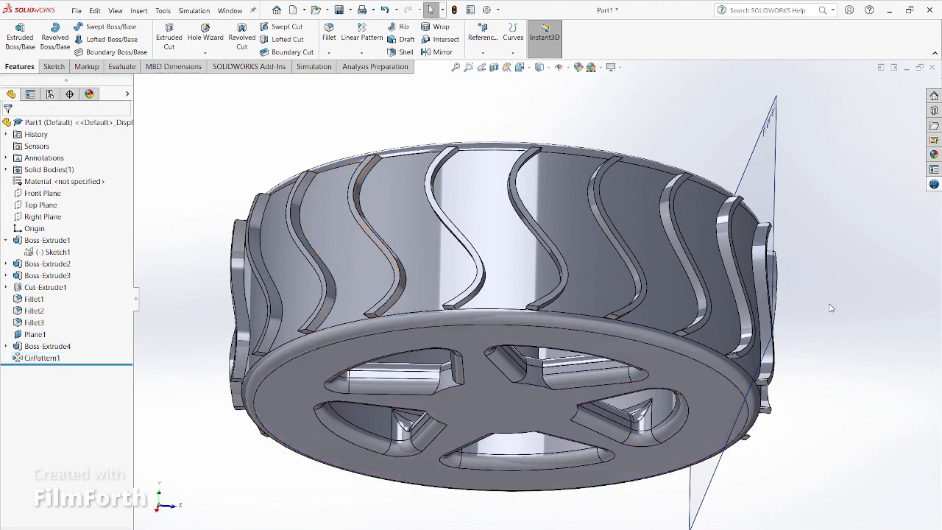
{"action": "middle_click_drag", "start_coordinate": [830, 307], "coordinate": [824, 354]}
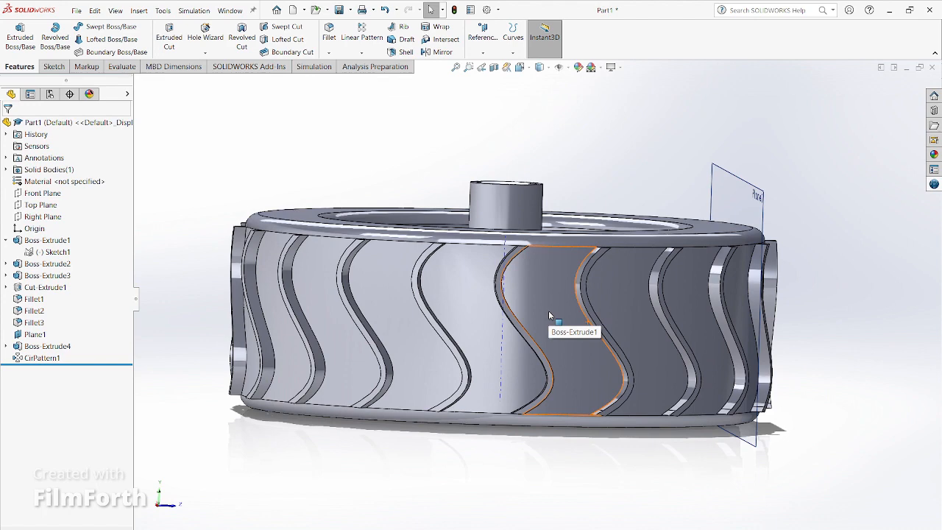
{"action": "middle_click_drag", "start_coordinate": [547, 294], "coordinate": [550, 380]}
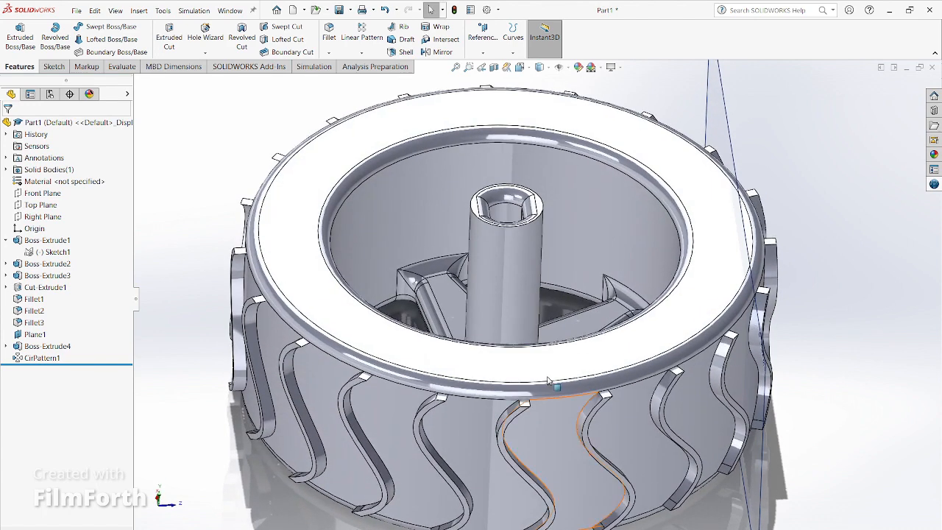
{"action": "scroll", "coordinate": [456, 291], "scroll_direction": "up", "scroll_amount": 5}
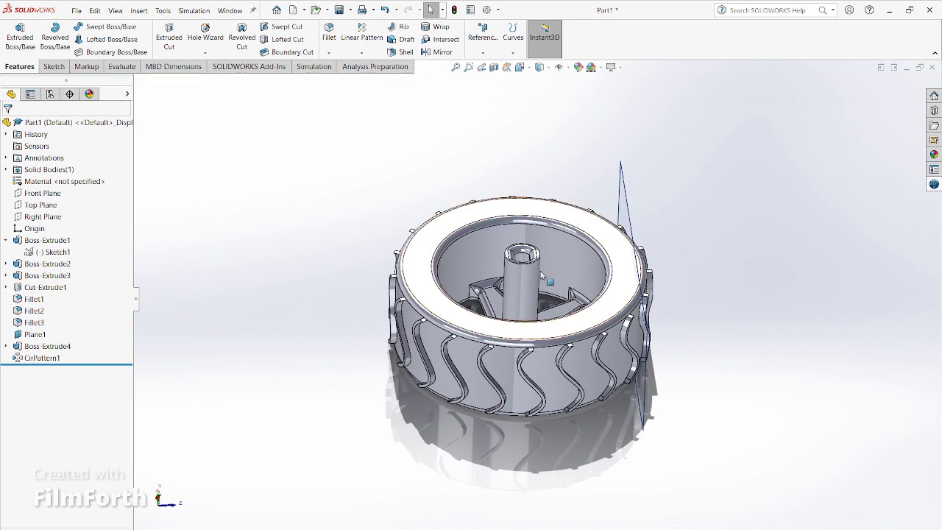
{"action": "scroll", "coordinate": [541, 295], "scroll_direction": "down", "scroll_amount": 3}
{"action": "middle_click_drag", "start_coordinate": [286, 252], "coordinate": [204, 252]}
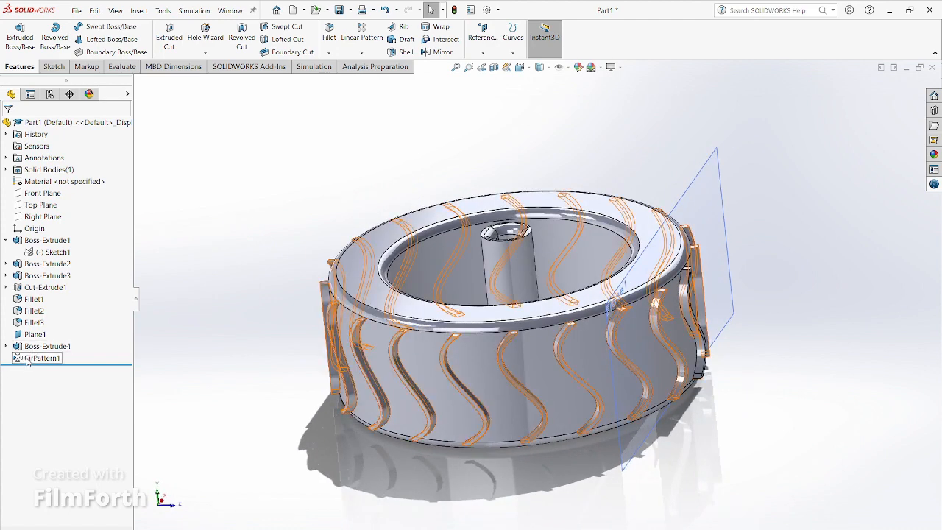
Open the sketch of the S-shaped boss for editing
{"action": "left_click", "coordinate": [6, 347]}
{"action": "right_click", "coordinate": [39, 358]}
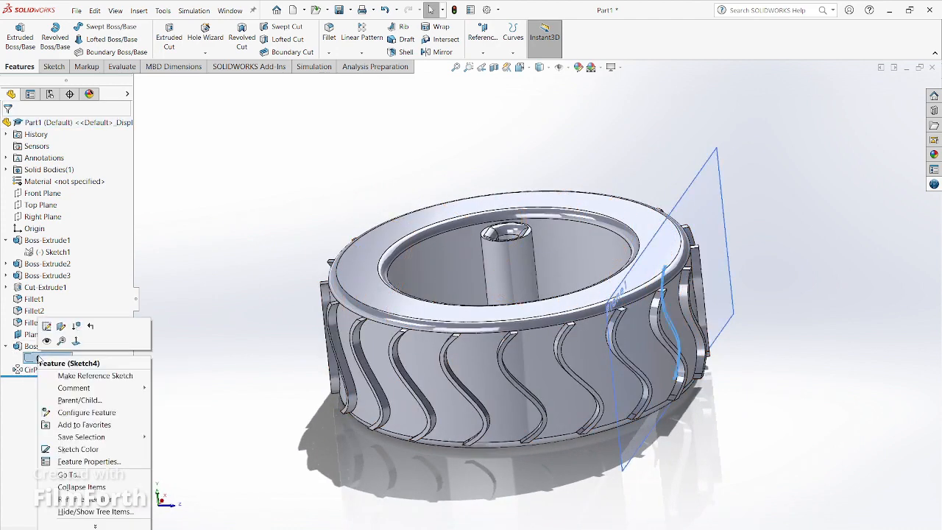
{"action": "left_click", "coordinate": [47, 326]}
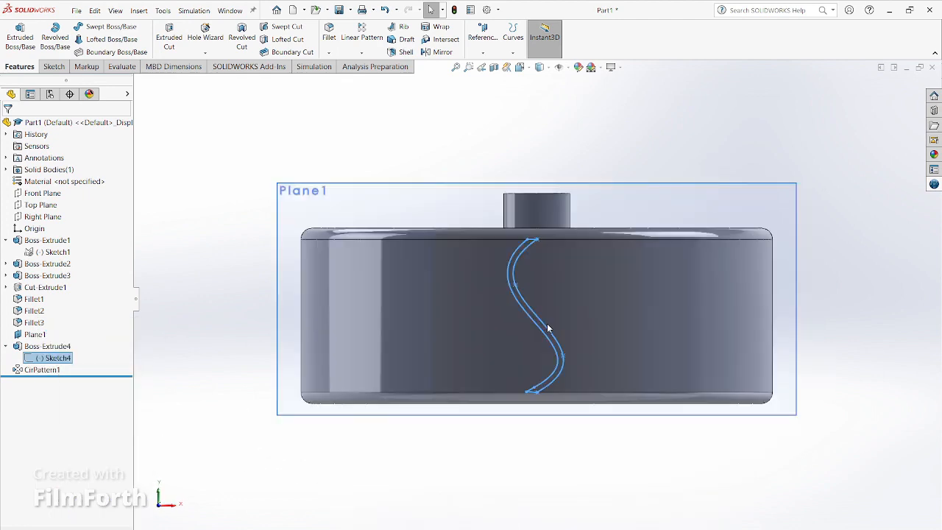
{"action": "scroll", "coordinate": [542, 316], "scroll_direction": "down", "scroll_amount": 4}
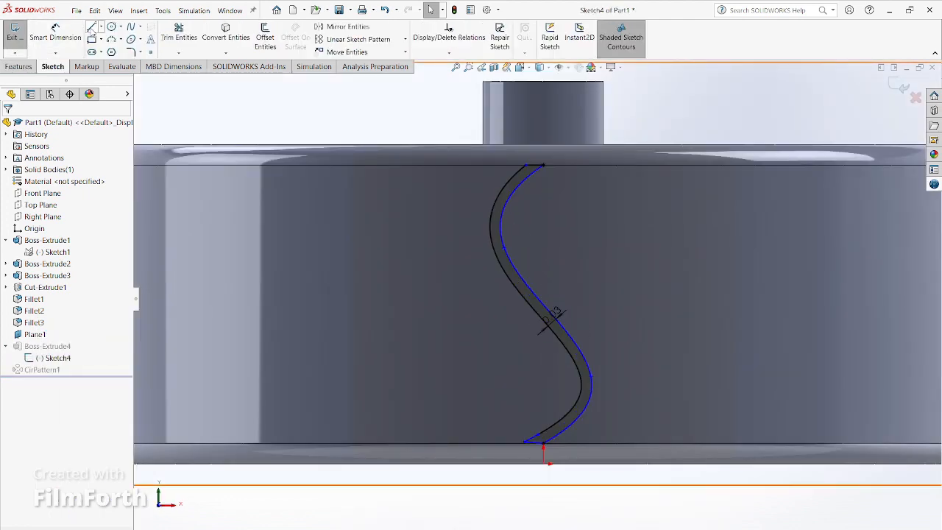
Draw two short horizontal lines, each about 0.03 in long, across the S-shaped profile just above its upper bend
{"action": "left_click", "coordinate": [91, 27]}
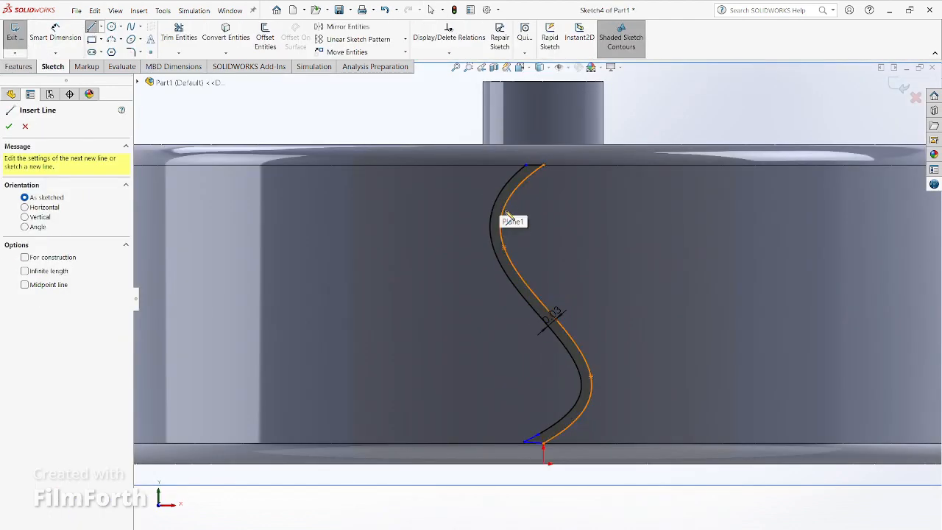
{"action": "left_click", "coordinate": [507, 206]}
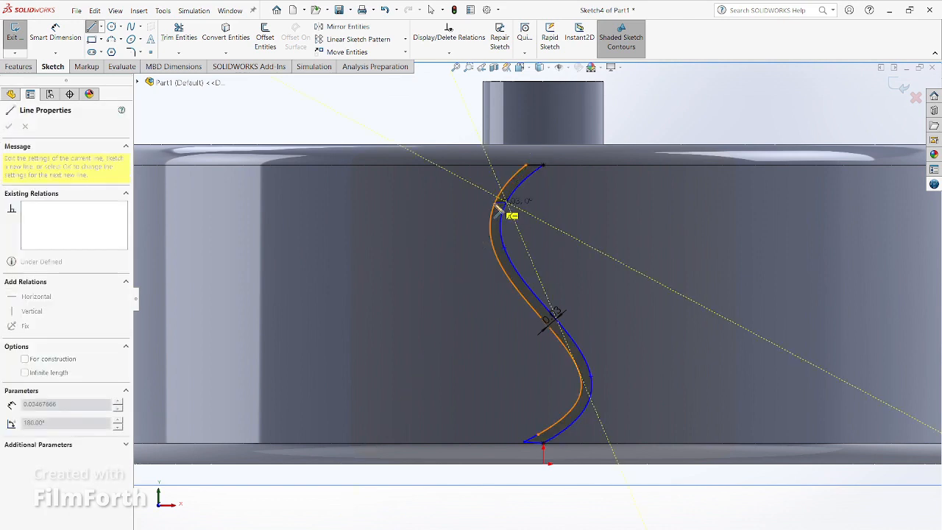
{"action": "left_click", "coordinate": [495, 203]}
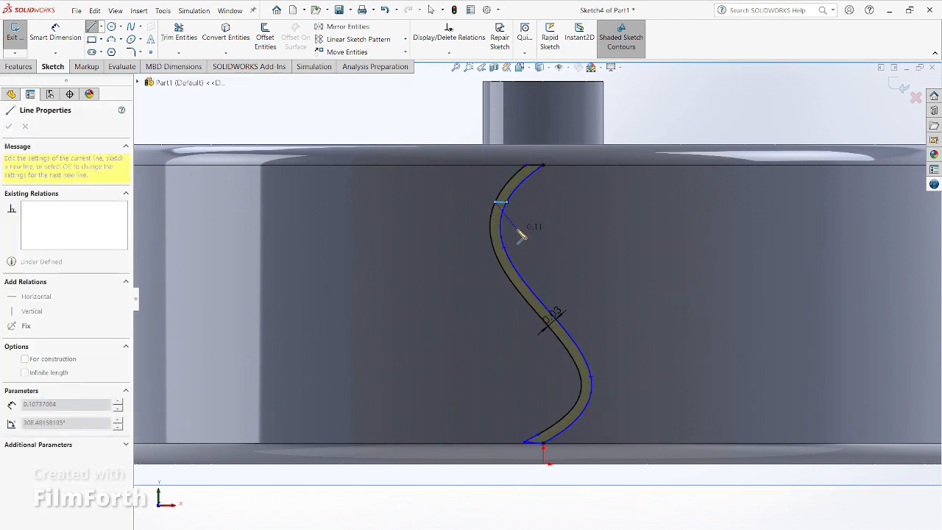
{"action": "key", "text": "Escape"}
{"action": "key", "text": "Escape"}
{"action": "key", "text": "l"}
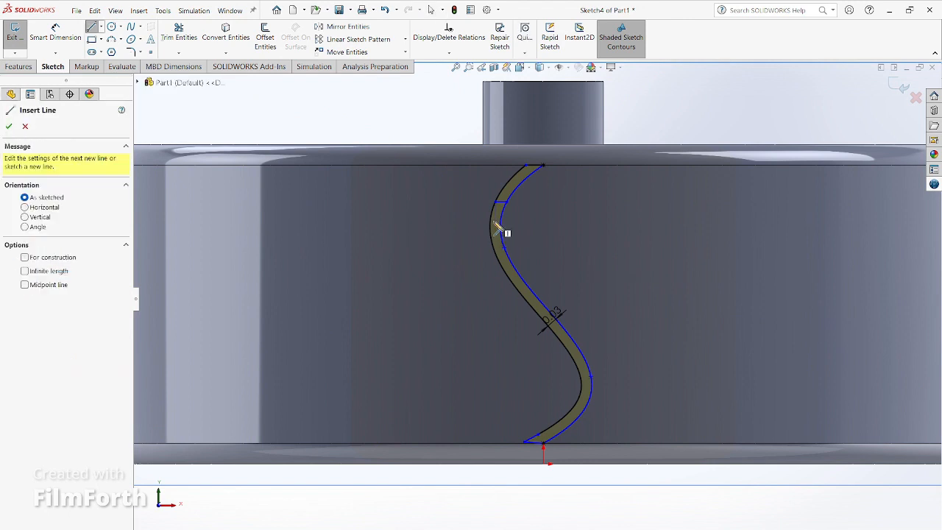
{"action": "left_click", "coordinate": [494, 217]}
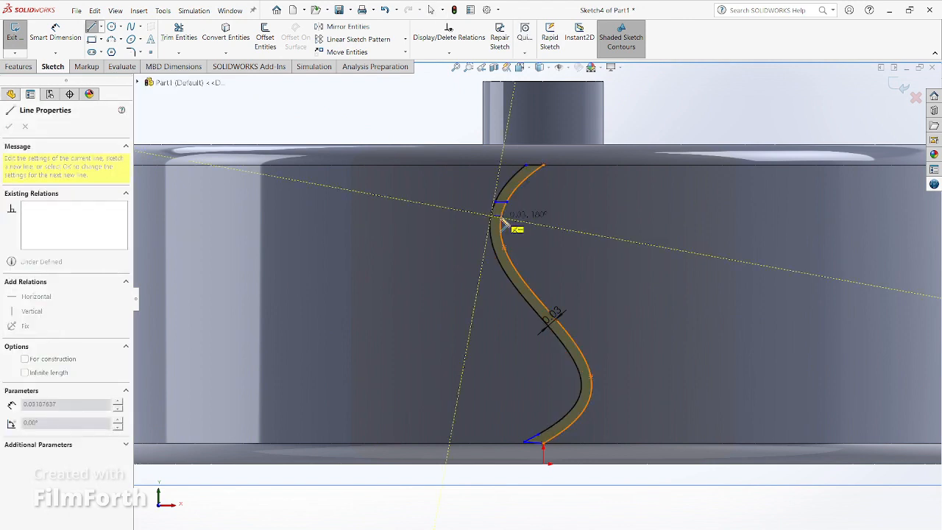
{"action": "key", "text": "Escape"}
{"action": "key", "text": "Escape"}
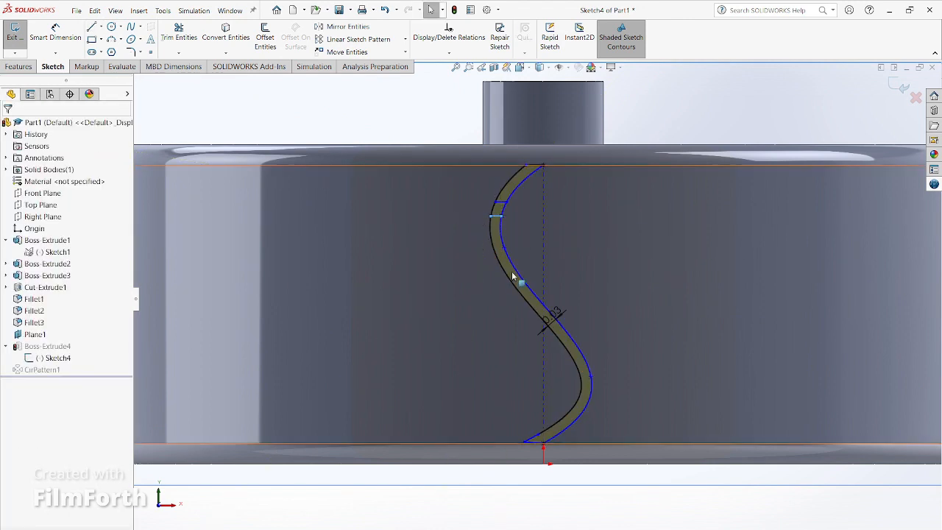
Draw two closely spaced horizontal lines, each about 0.04 in long, across the S-shaped profile between its upper bend and middle
{"action": "key", "text": "l"}
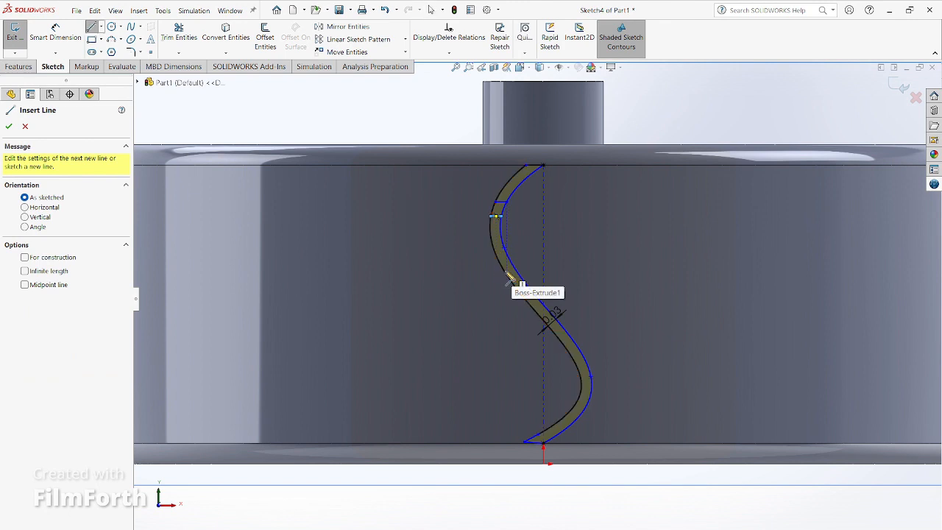
{"action": "left_click", "coordinate": [505, 271]}
{"action": "key", "text": "Escape"}
{"action": "key", "text": "Escape"}
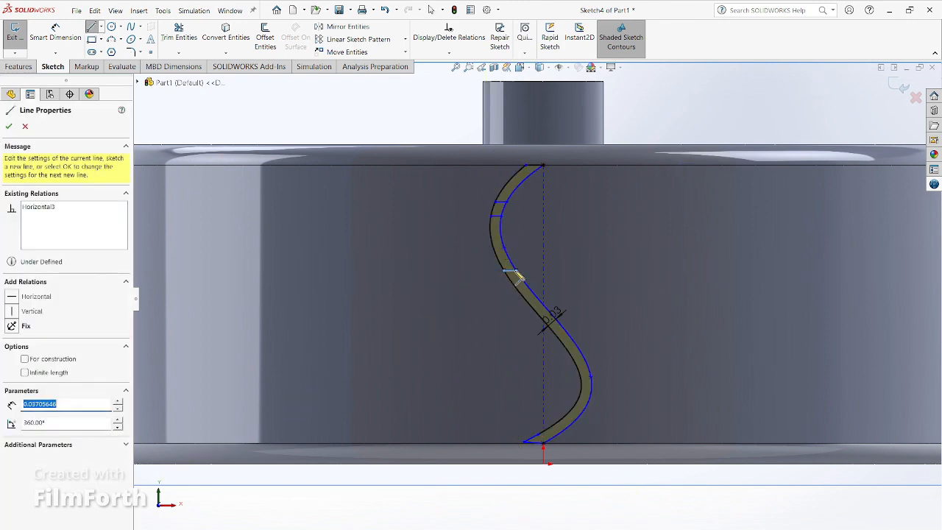
{"action": "key", "text": "l"}
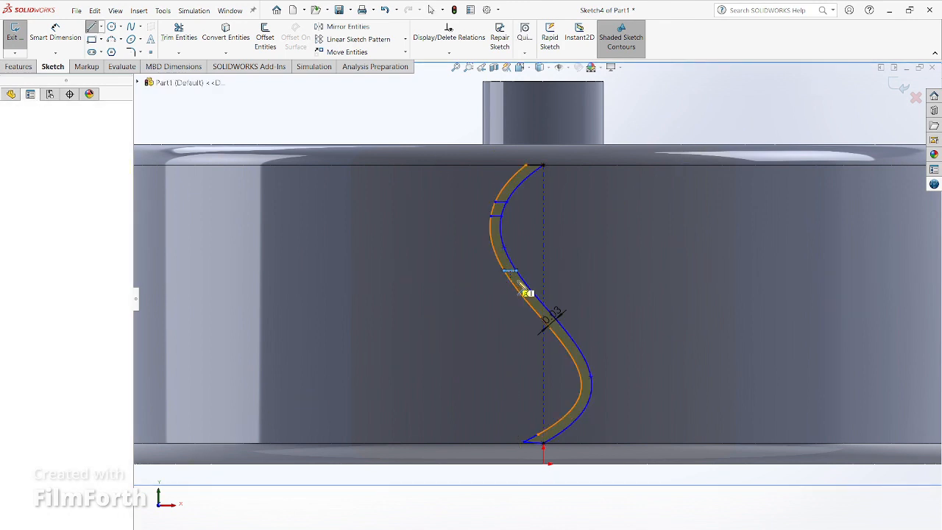
{"action": "left_click", "coordinate": [524, 291]}
{"action": "key", "text": "Escape"}
{"action": "key", "text": "Escape"}
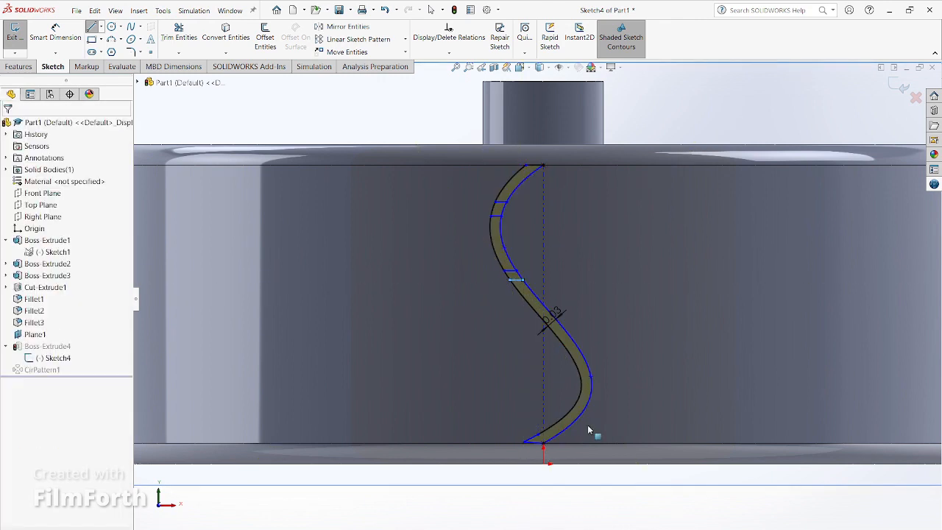
Draw two closely spaced short horizontal lines across the S-shaped profile just below its lower bend
{"action": "key", "text": "l"}
{"action": "left_click", "coordinate": [577, 404]}
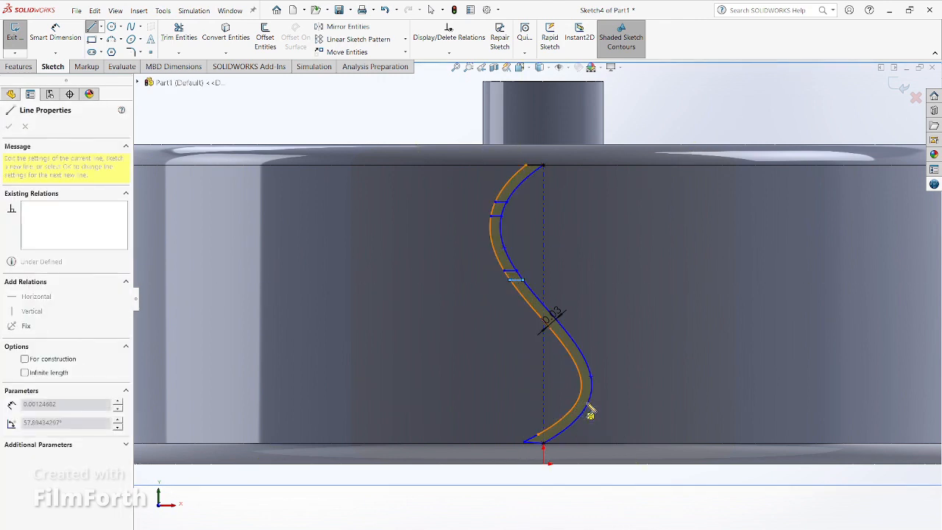
{"action": "left_click", "coordinate": [588, 404]}
{"action": "key", "text": "Escape"}
{"action": "key", "text": "l"}
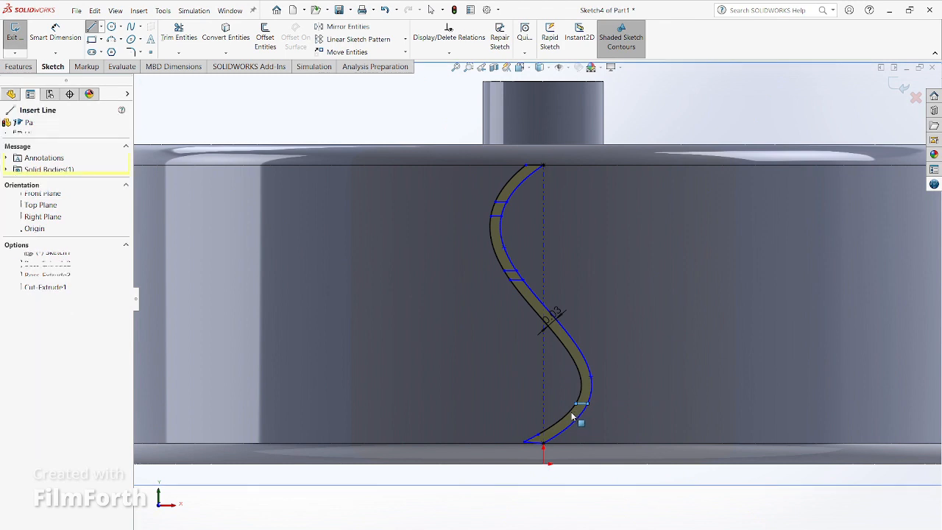
{"action": "left_click", "coordinate": [580, 417]}
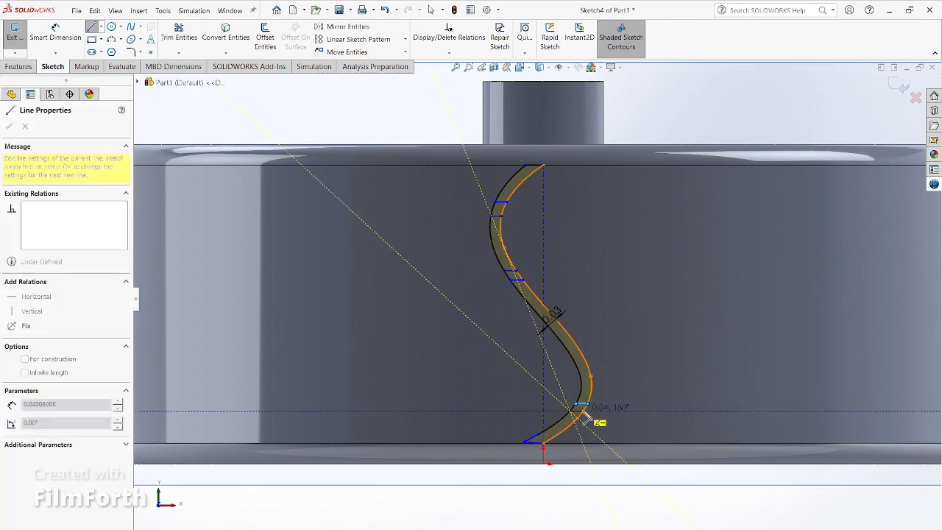
{"action": "key", "text": "Escape"}
{"action": "key", "text": "Escape"}
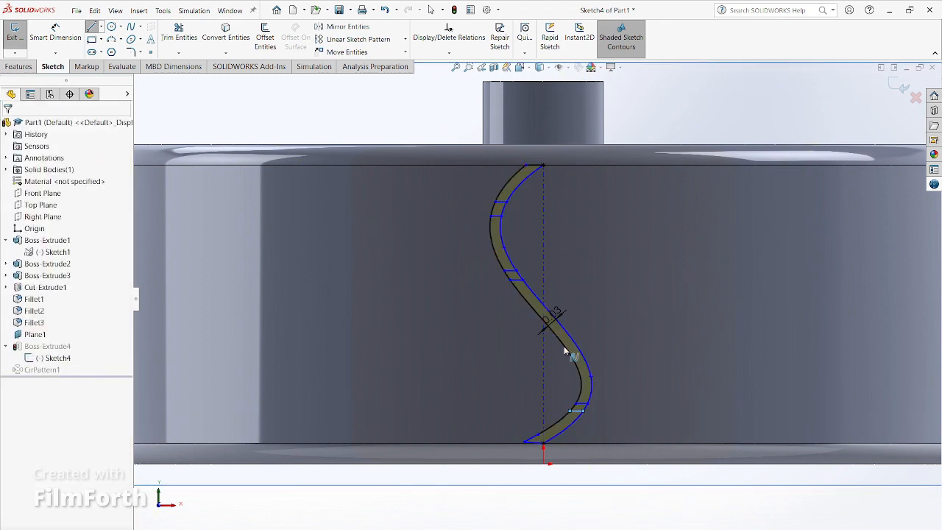
Draw a short horizontal line across the S-shaped profile between its middle and lower bend
{"action": "key", "text": "l"}
{"action": "left_click", "coordinate": [564, 344]}
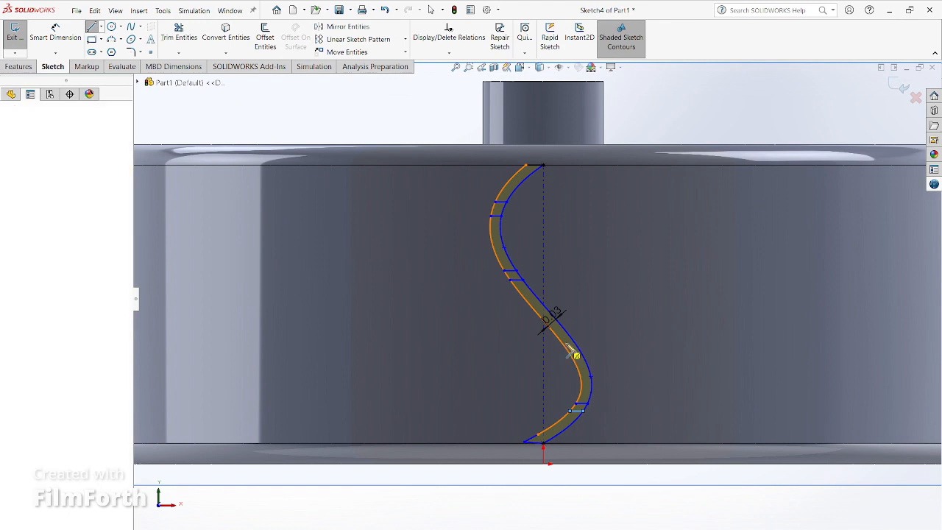
Sketch two short lines across the S-shaped band just below its middle, joining the two splines
{"action": "double_click", "coordinate": [563, 344]}
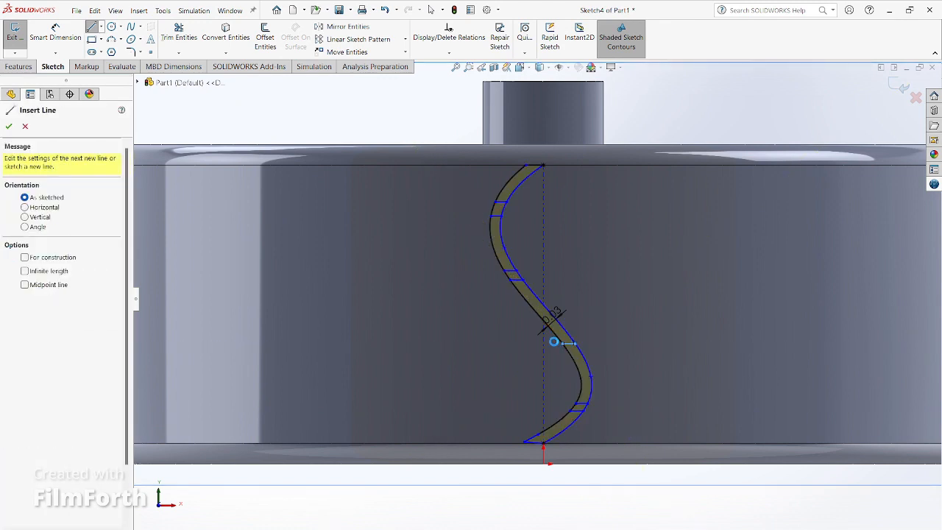
{"action": "left_click", "coordinate": [561, 340]}
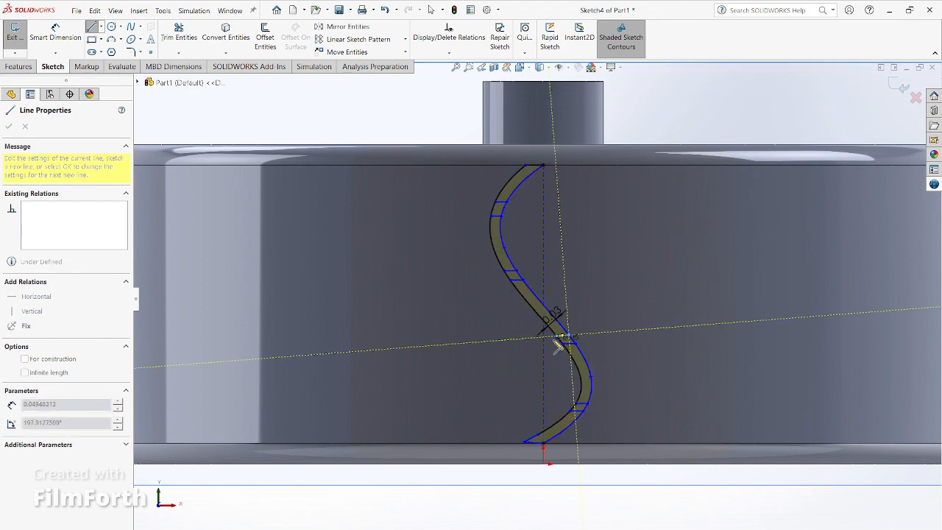
{"action": "key", "text": "Escape"}
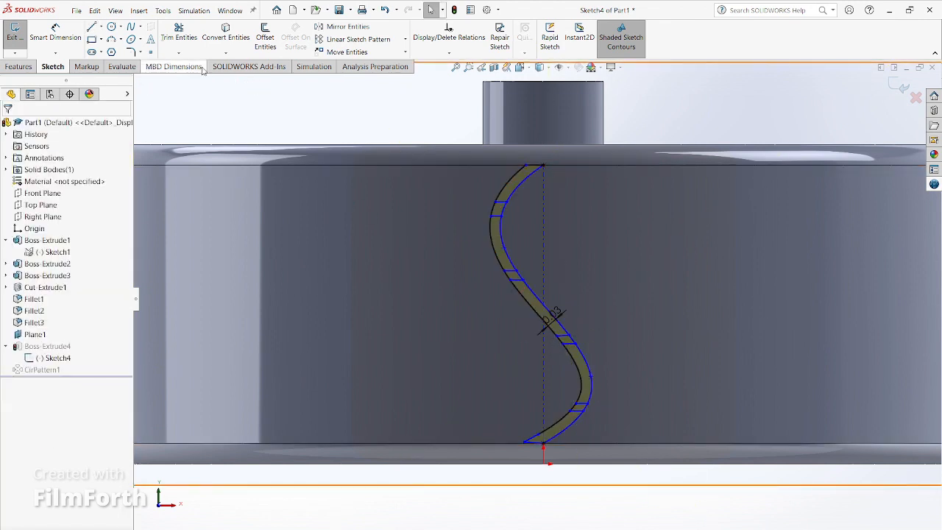
Try to power-trim the spline segments between the uppermost pair of cross lines, then undo the trim
{"action": "left_click", "coordinate": [179, 33]}
{"action": "scroll", "coordinate": [571, 304], "scroll_direction": "down", "scroll_amount": 2}
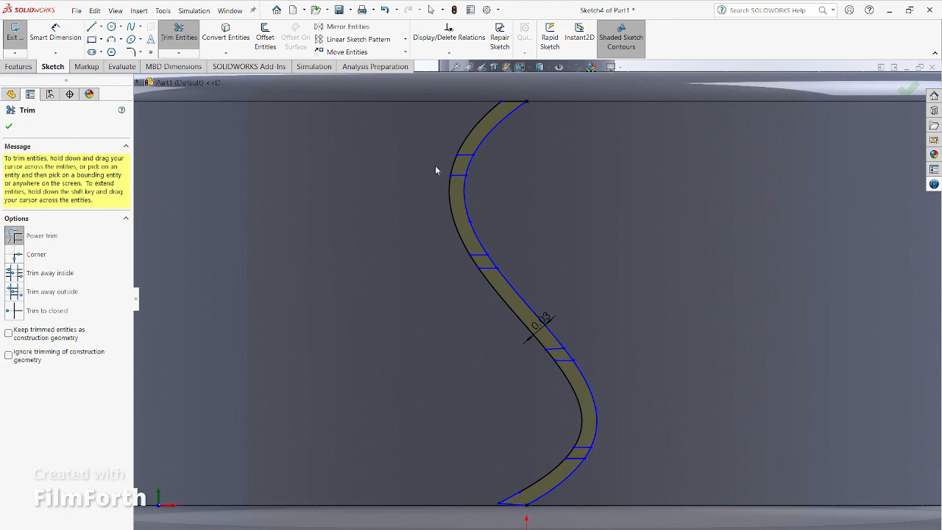
{"action": "left_click_drag", "start_coordinate": [435, 165], "coordinate": [475, 169]}
{"action": "left_click_drag", "start_coordinate": [527, 237], "coordinate": [517, 251]}
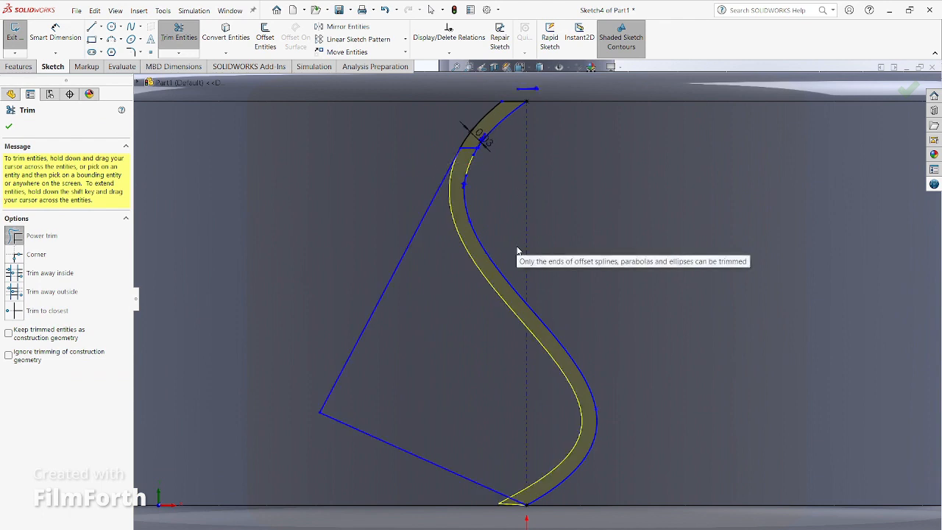
{"action": "key", "text": "ctrl+z"}
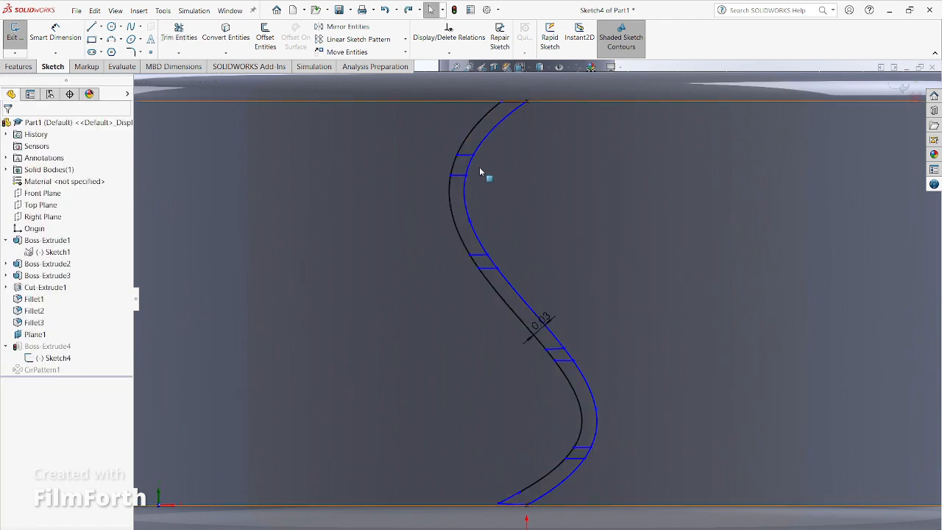
Try again to power-trim both splines between the top two cross lines and undo the result
{"action": "left_click", "coordinate": [179, 33]}
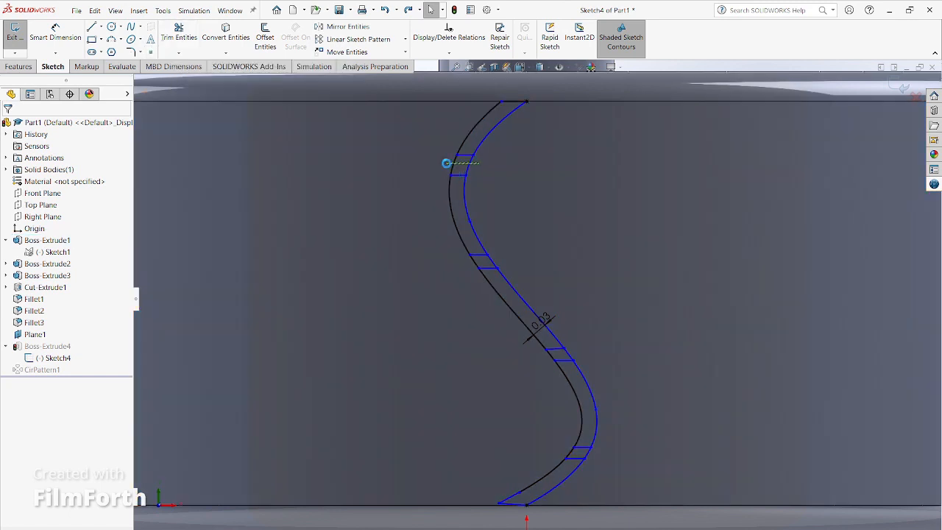
{"action": "left_click", "coordinate": [447, 164]}
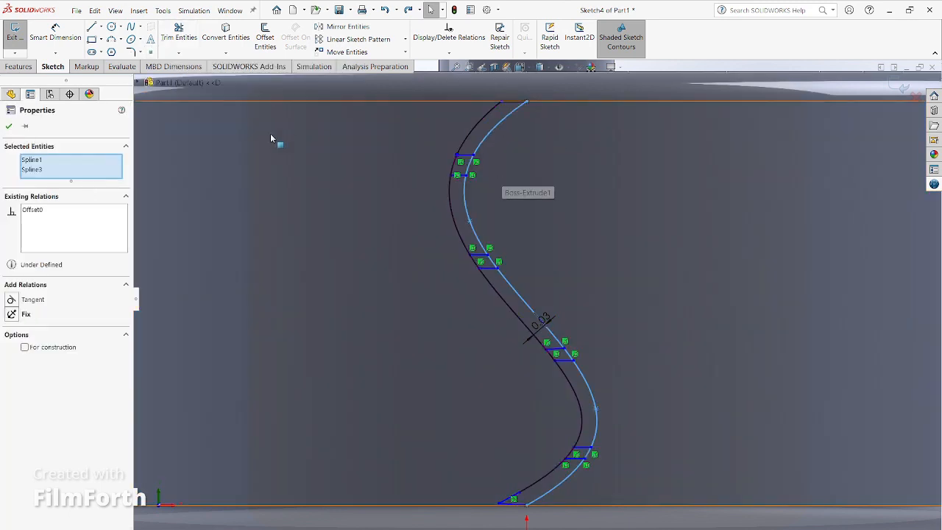
{"action": "left_click", "coordinate": [9, 126]}
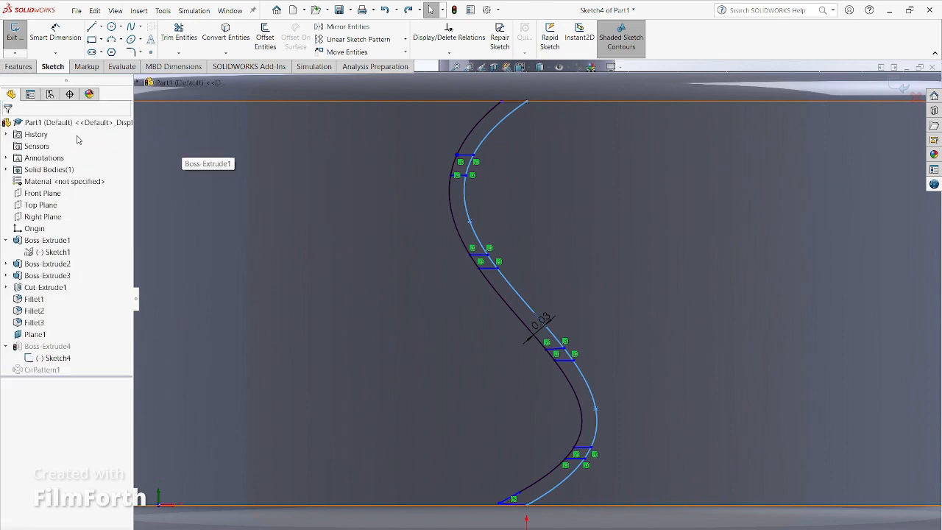
{"action": "key", "text": "f"}
{"action": "scroll", "coordinate": [536, 257], "scroll_direction": "down", "scroll_amount": 3}
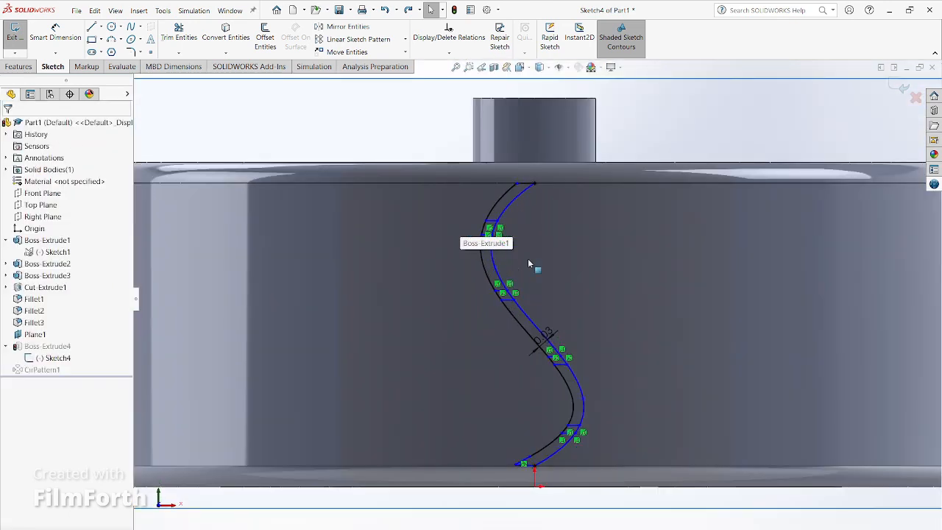
{"action": "left_click", "coordinate": [179, 33]}
{"action": "left_click_drag", "start_coordinate": [503, 235], "coordinate": [479, 226]}
{"action": "key", "text": "ctrl+z"}
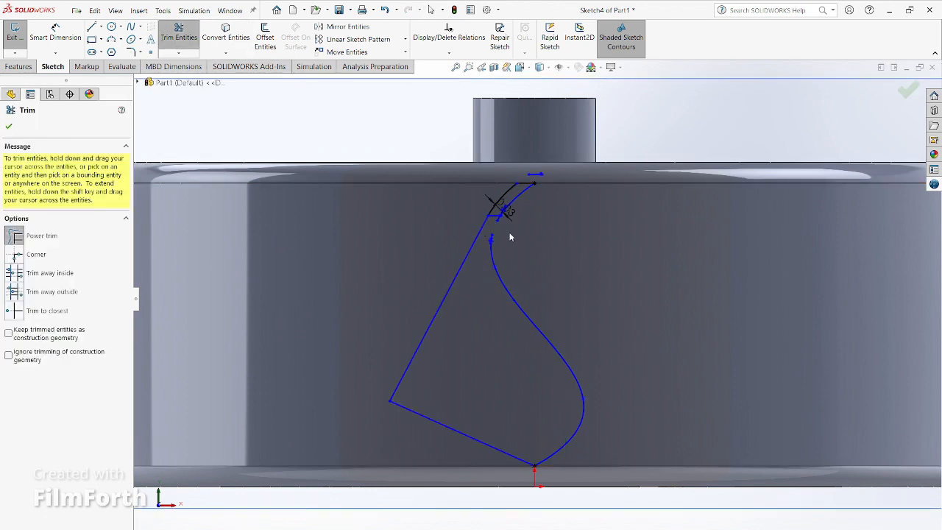
{"action": "key", "text": "Escape"}
{"action": "key", "text": "ctrl+z"}
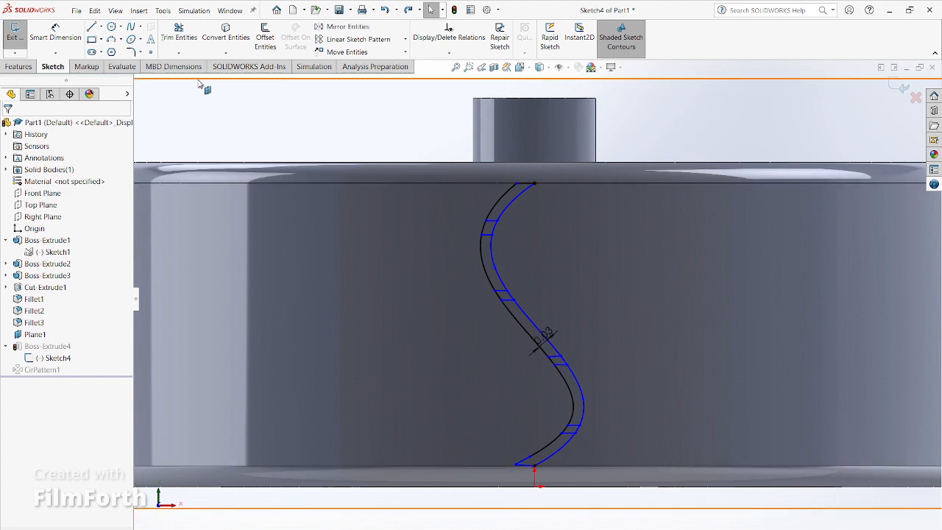
Try to power-trim the band between the second pair of cross lines from the top, and undo it
{"action": "left_click", "coordinate": [179, 33]}
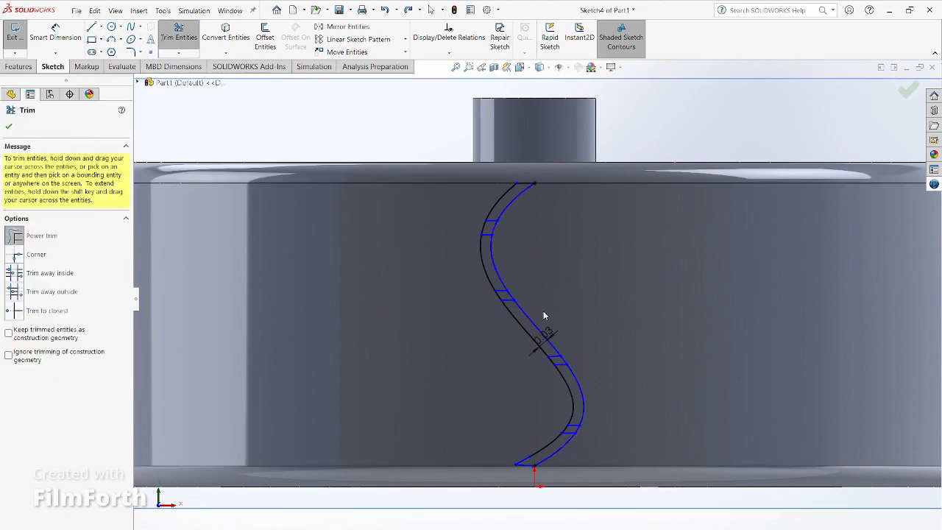
{"action": "scroll", "coordinate": [543, 310], "scroll_direction": "down", "scroll_amount": 5}
{"action": "left_click_drag", "start_coordinate": [464, 260], "coordinate": [415, 270]}
{"action": "scroll", "coordinate": [466, 276], "scroll_direction": "up", "scroll_amount": 2}
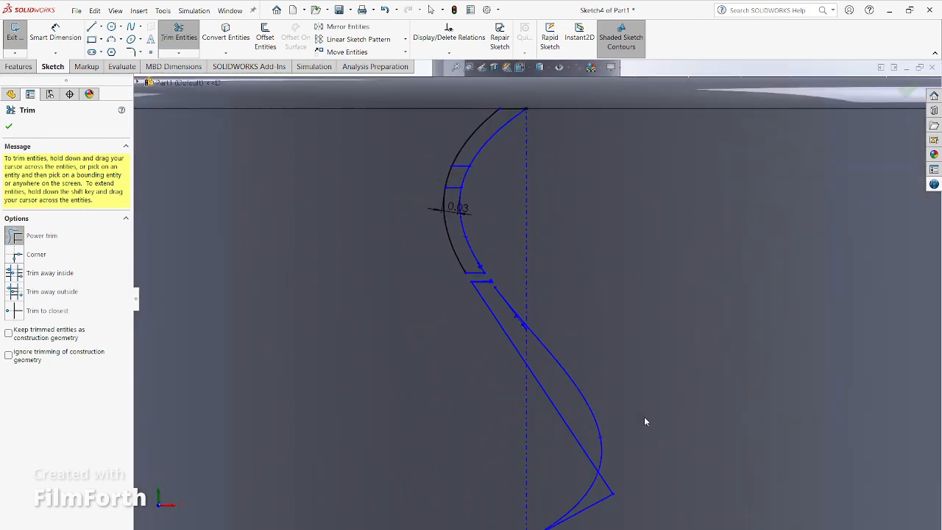
{"action": "key", "text": "Escape"}
{"action": "key", "text": "ctrl+z"}
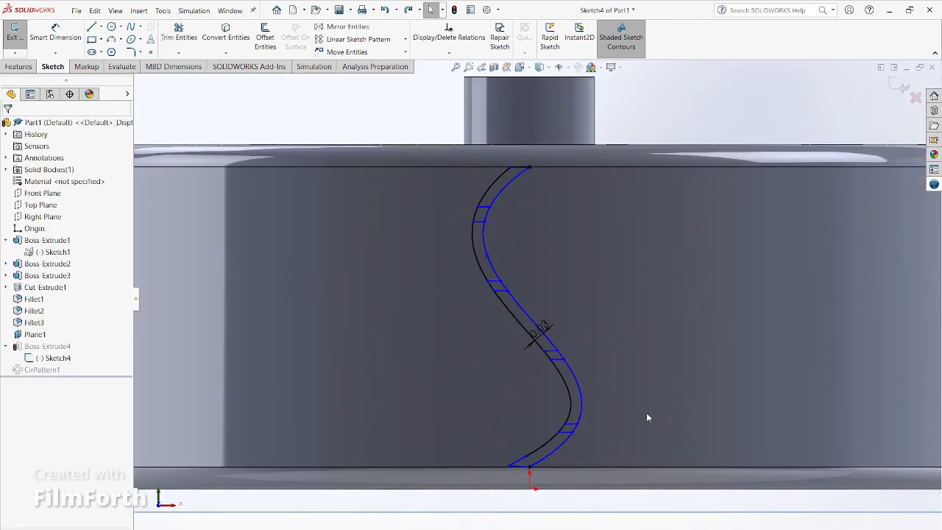
Undo the last short cross line and exit the sketch, rebuilding anyway and choosing Stop and Repair
{"action": "key", "text": "ctrl+z"}
{"action": "scroll", "coordinate": [649, 414], "scroll_direction": "down", "scroll_amount": 3}
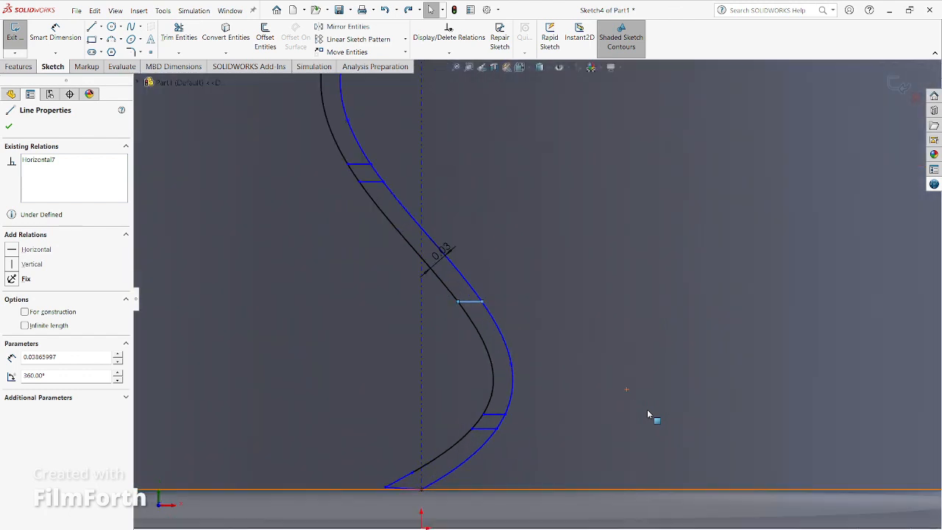
{"action": "scroll", "coordinate": [648, 414], "scroll_direction": "up", "scroll_amount": 3}
{"action": "left_click", "coordinate": [8, 126]}
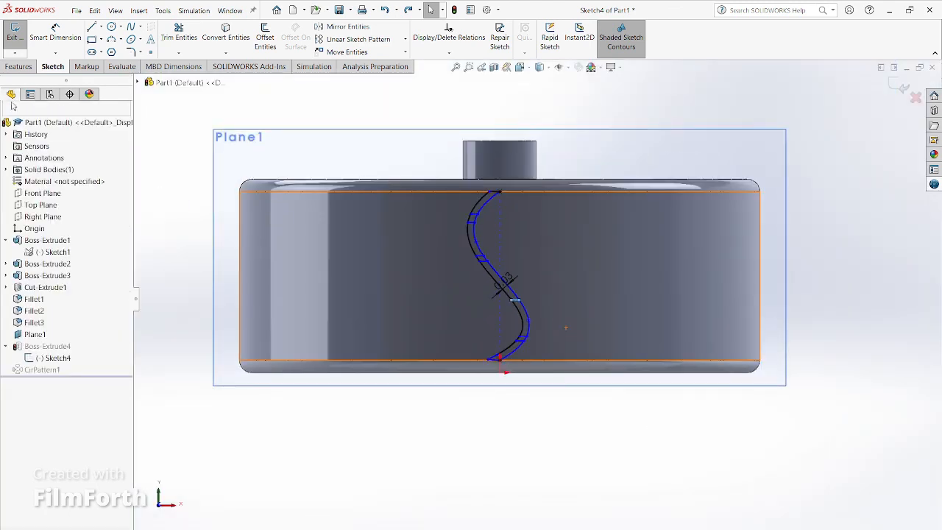
{"action": "left_click", "coordinate": [14, 33]}
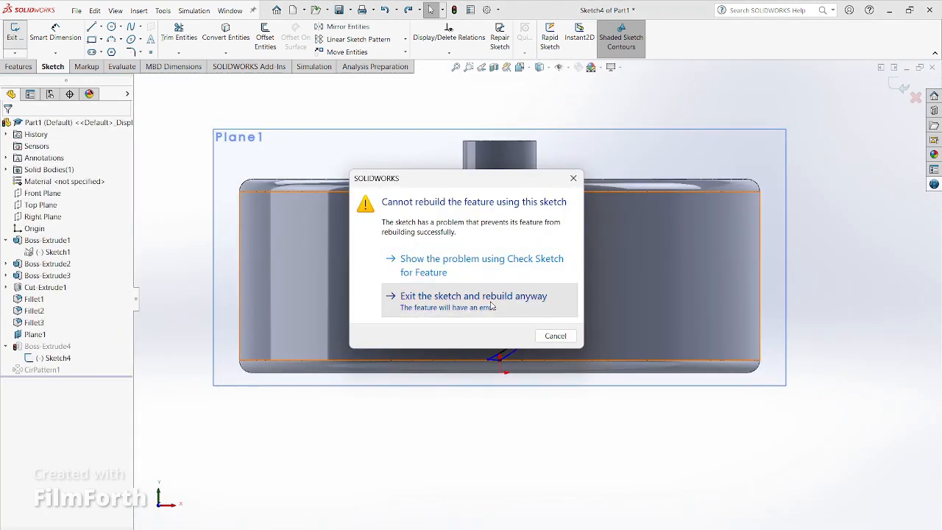
{"action": "left_click", "coordinate": [492, 301]}
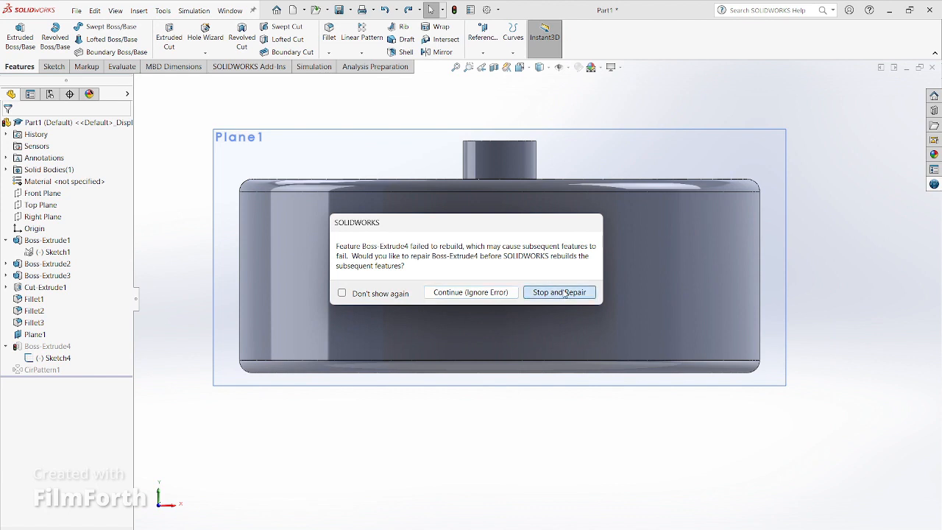
{"action": "left_click", "coordinate": [559, 292]}
{"action": "left_click", "coordinate": [354, 79]}
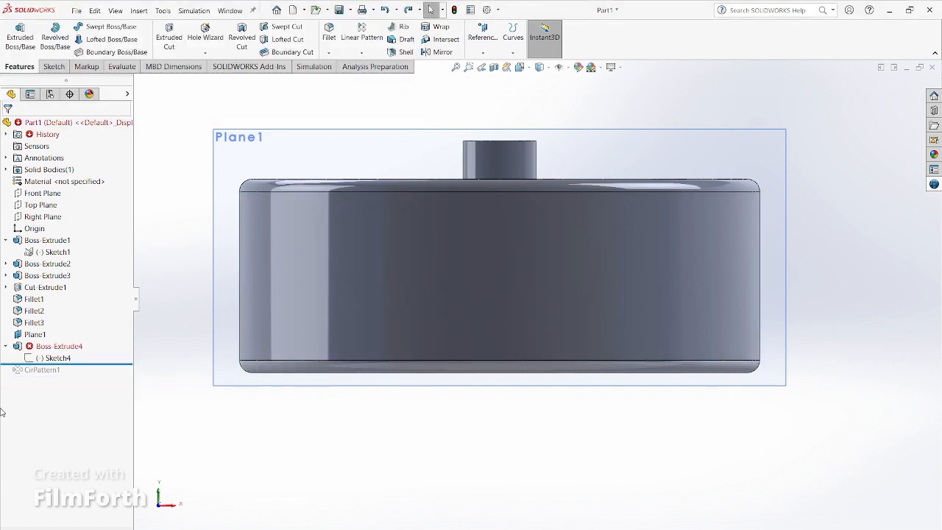
Delete the Boss-Extrude4 feature together with its dependent circular pattern CirPattern1
{"action": "left_click", "coordinate": [41, 349]}
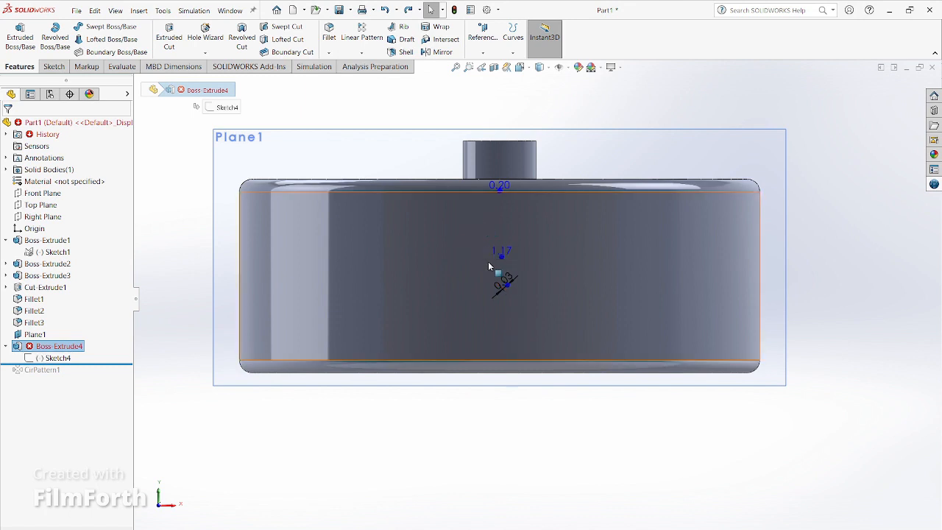
{"action": "left_click", "coordinate": [163, 393]}
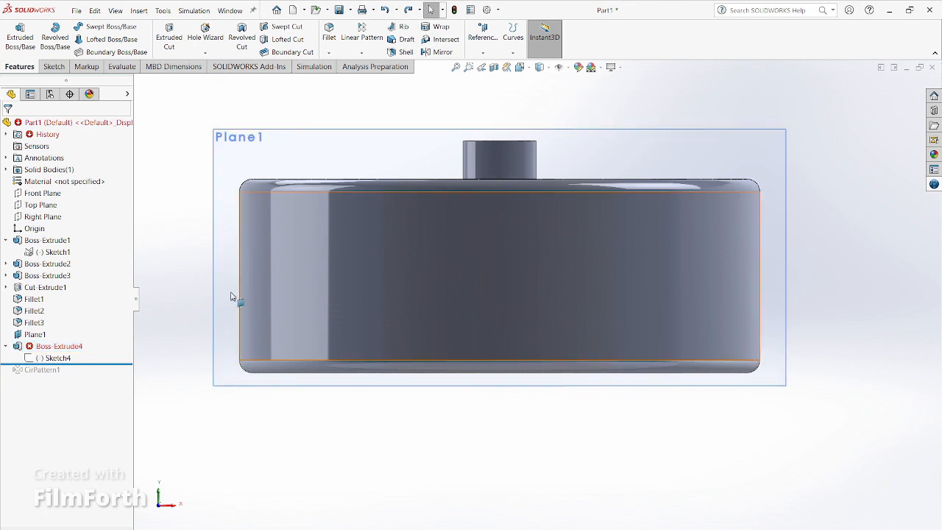
{"action": "scroll", "coordinate": [231, 297], "scroll_direction": "up", "scroll_amount": 1}
{"action": "right_click", "coordinate": [42, 346]}
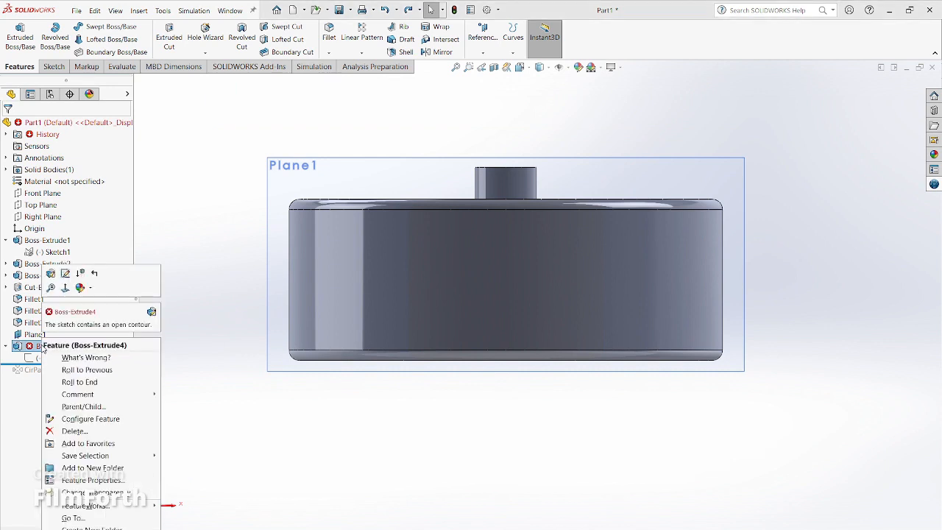
{"action": "left_click", "coordinate": [73, 431]}
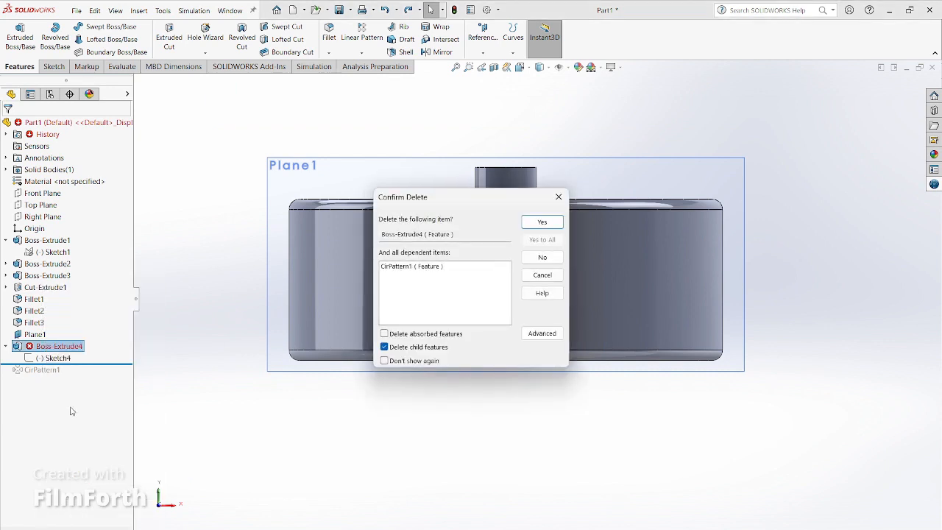
{"action": "left_click", "coordinate": [543, 223]}
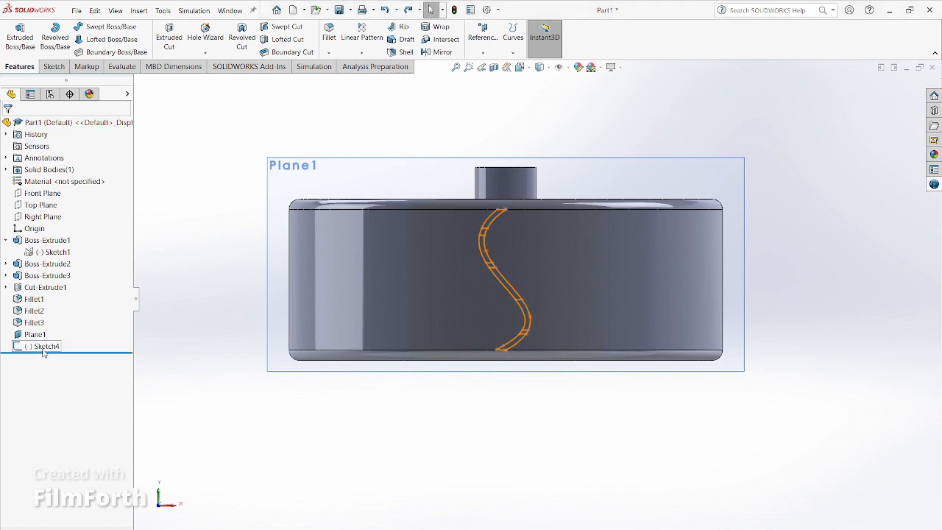
Delete the leftover S-shaped band sketch, Sketch4
{"action": "right_click", "coordinate": [43, 348]}
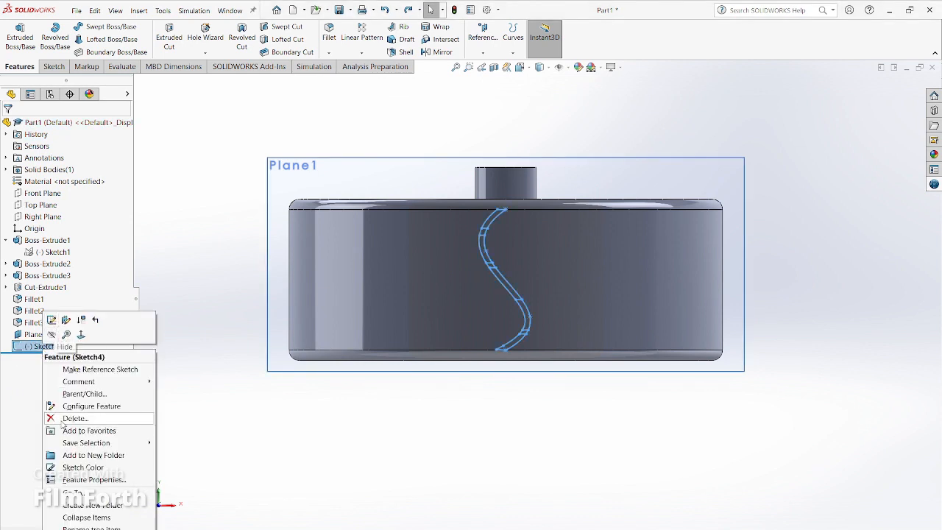
{"action": "left_click", "coordinate": [74, 418]}
{"action": "left_click", "coordinate": [533, 226]}
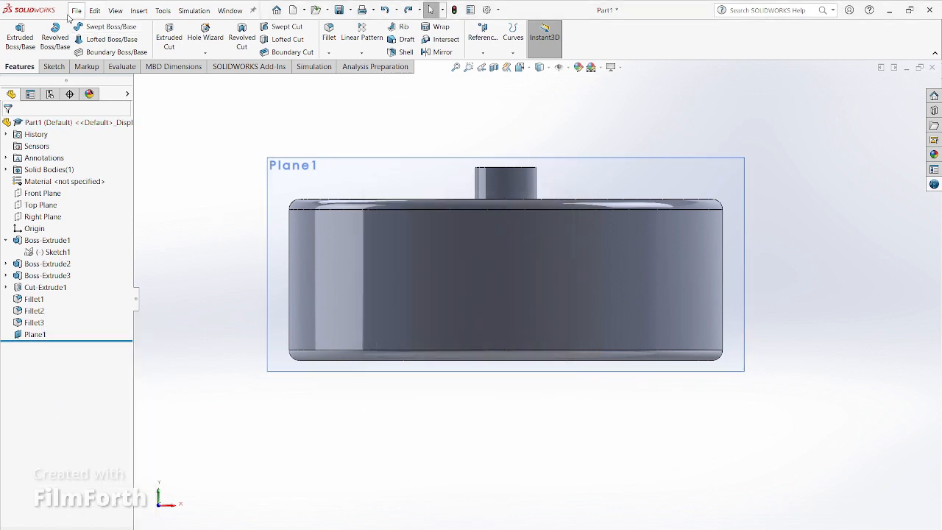
Start a new sketch on Plane1
{"action": "left_click", "coordinate": [53, 67]}
{"action": "left_click", "coordinate": [16, 34]}
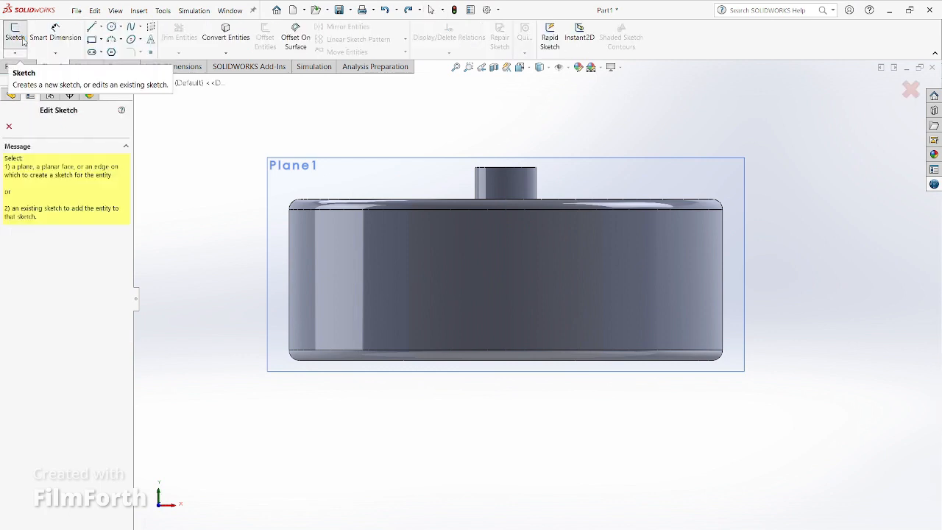
{"action": "left_click", "coordinate": [376, 177]}
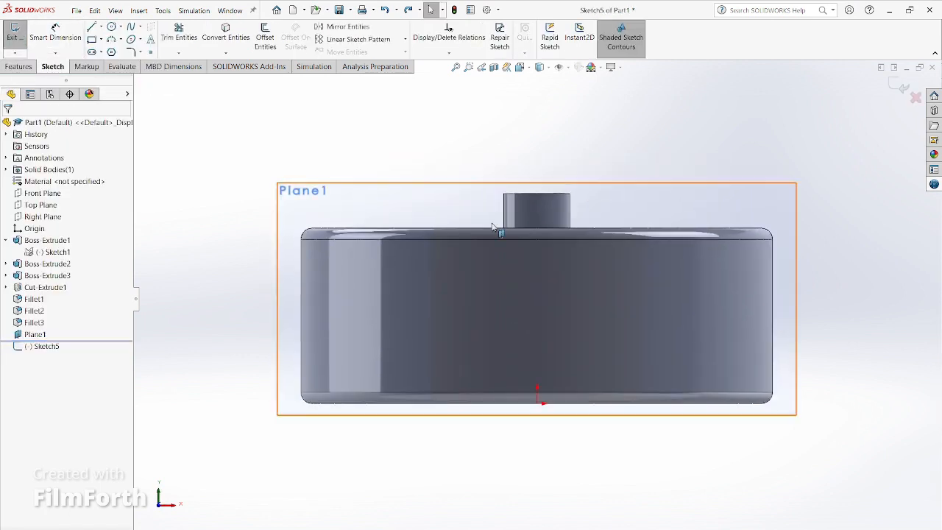
Place sketch points at the midpoints of the cylinder's lower and upper horizontal edges
{"action": "left_click", "coordinate": [112, 52]}
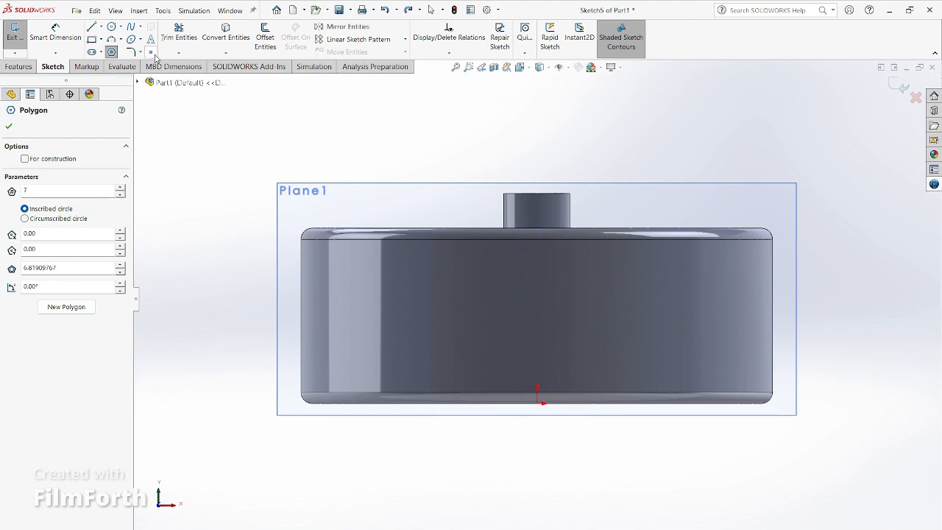
{"action": "left_click", "coordinate": [153, 54]}
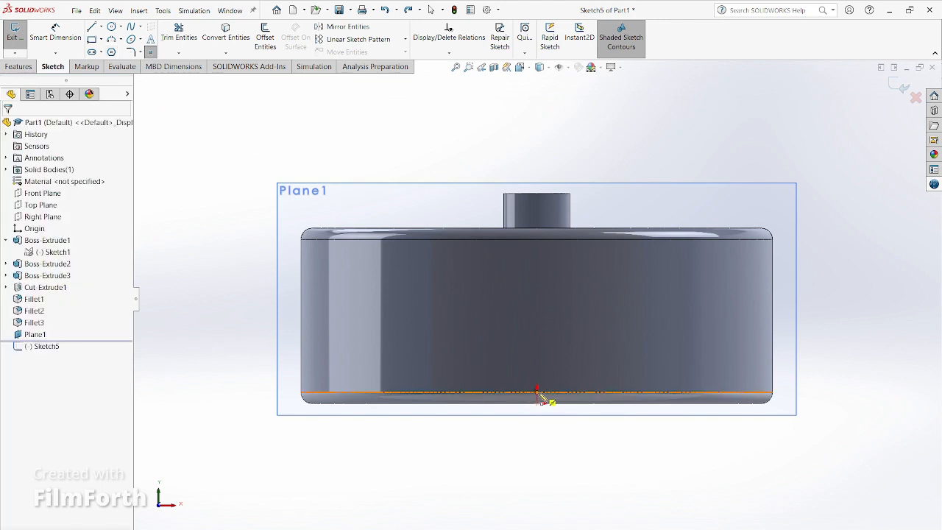
{"action": "left_click", "coordinate": [540, 394]}
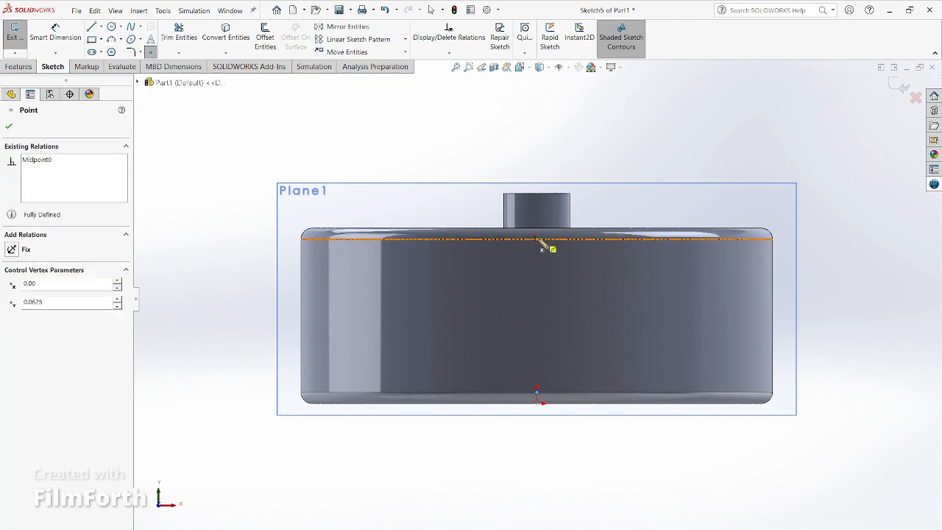
{"action": "left_click", "coordinate": [538, 240]}
Draw a vertical centerline from the upper edge's midpoint to the lower edge's midpoint
{"action": "left_click", "coordinate": [102, 28]}
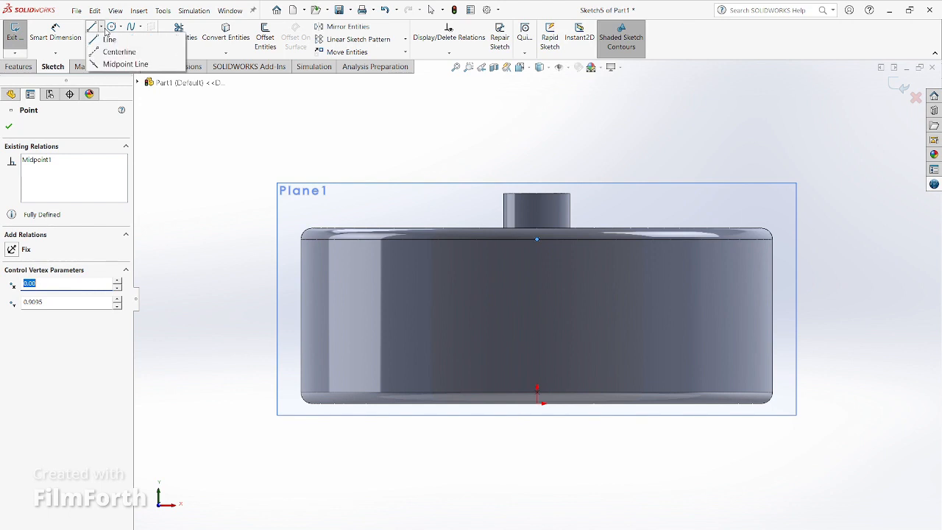
{"action": "left_click", "coordinate": [125, 49]}
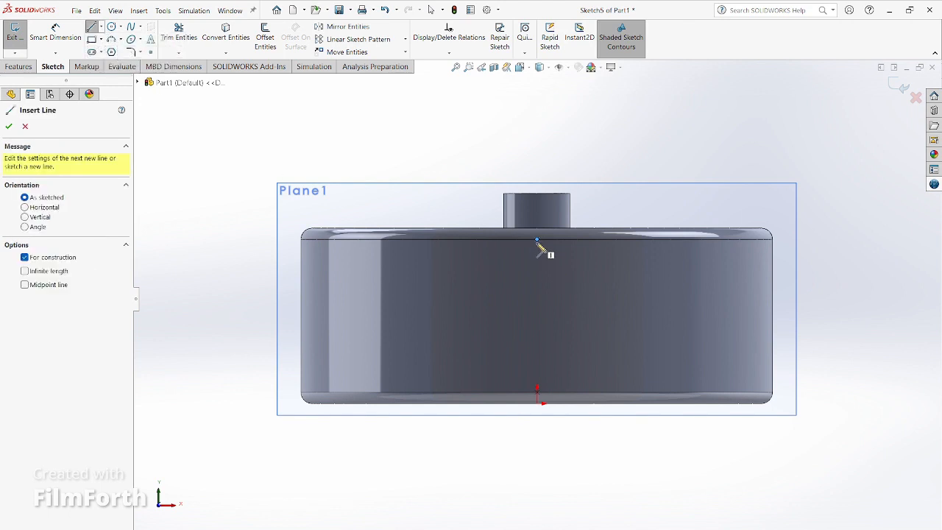
{"action": "left_click_drag", "start_coordinate": [537, 242], "coordinate": [538, 390]}
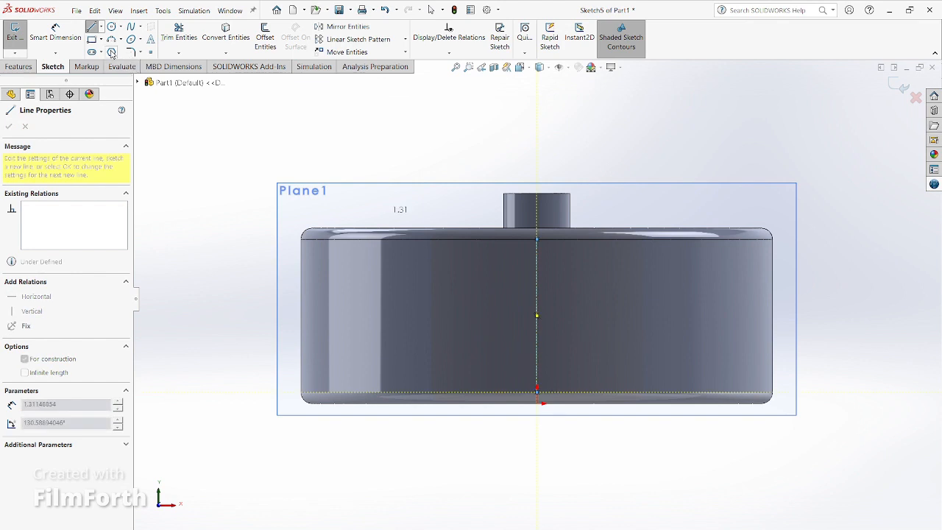
Draw a six-sided inscribed-circle polygon centred on the centerline's midpoint, with a vertex at the upper edge's midpoint
{"action": "left_click", "coordinate": [111, 52]}
{"action": "left_click", "coordinate": [536, 315]}
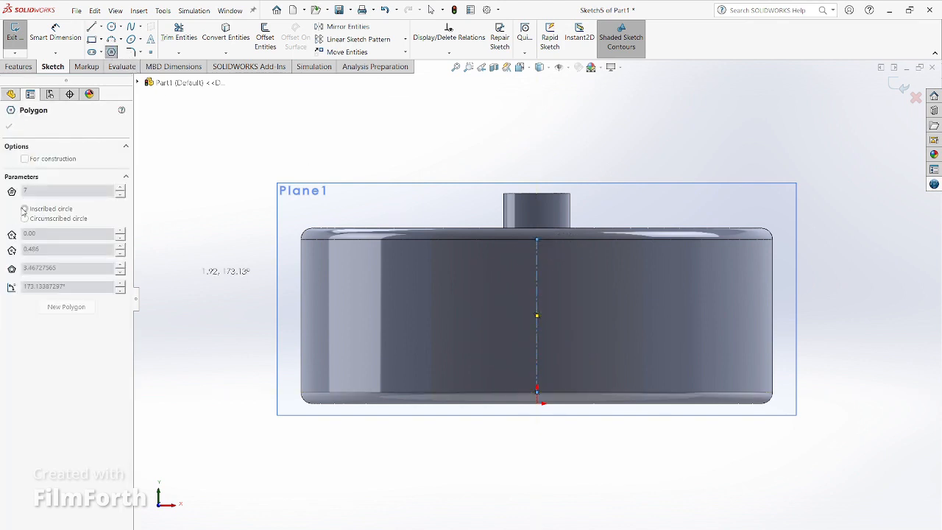
{"action": "left_click", "coordinate": [538, 241]}
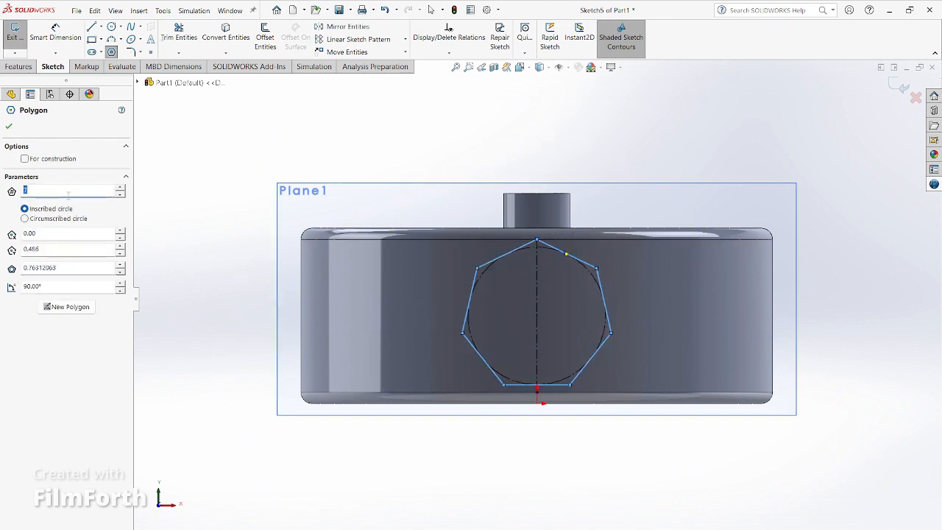
{"action": "type", "text": "6"}
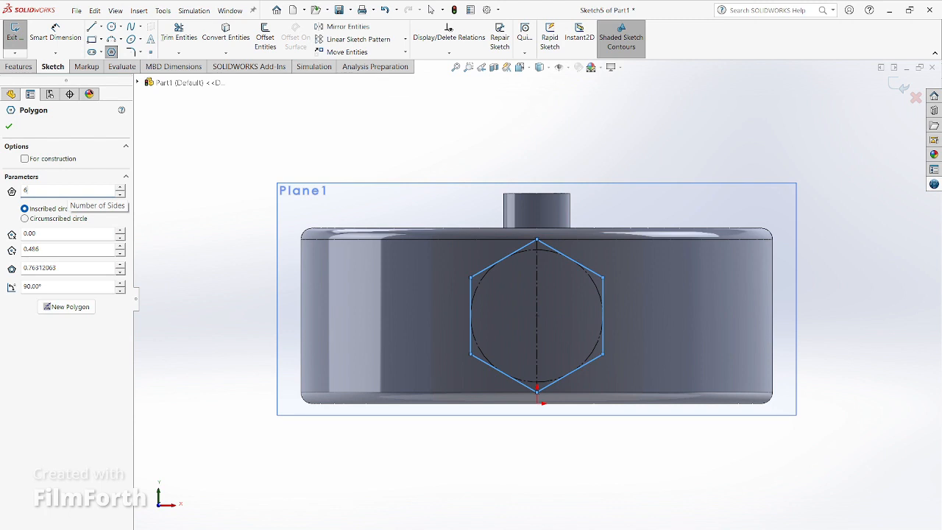
{"action": "left_click", "coordinate": [8, 125]}
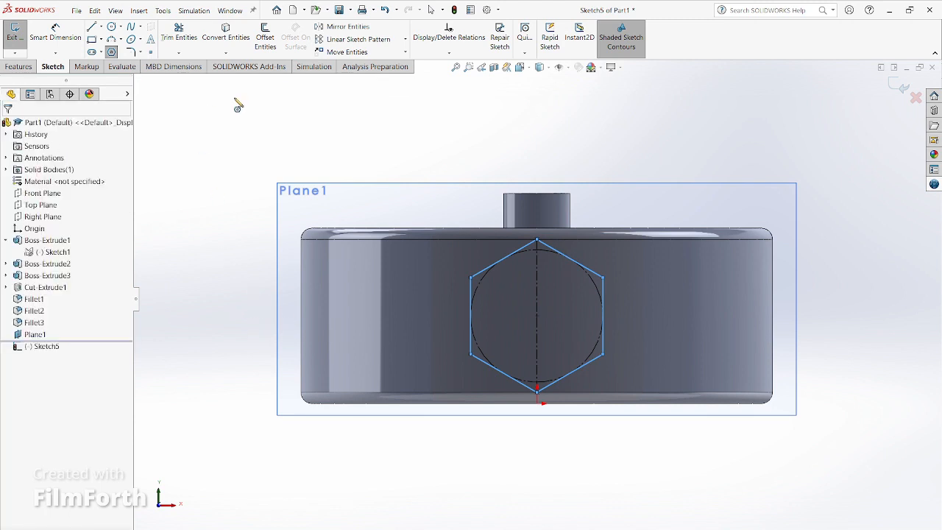
Trim away the hexagon's right half and its inscribed construction circle with Power trim
{"action": "left_click", "coordinate": [179, 33]}
{"action": "mouse_move", "coordinate": [596, 248]}
{"action": "left_mouse_down"}
{"action": "mouse_move", "coordinate": [583, 335]}
{"action": "mouse_move", "coordinate": [595, 381]}
{"action": "left_mouse_up"}
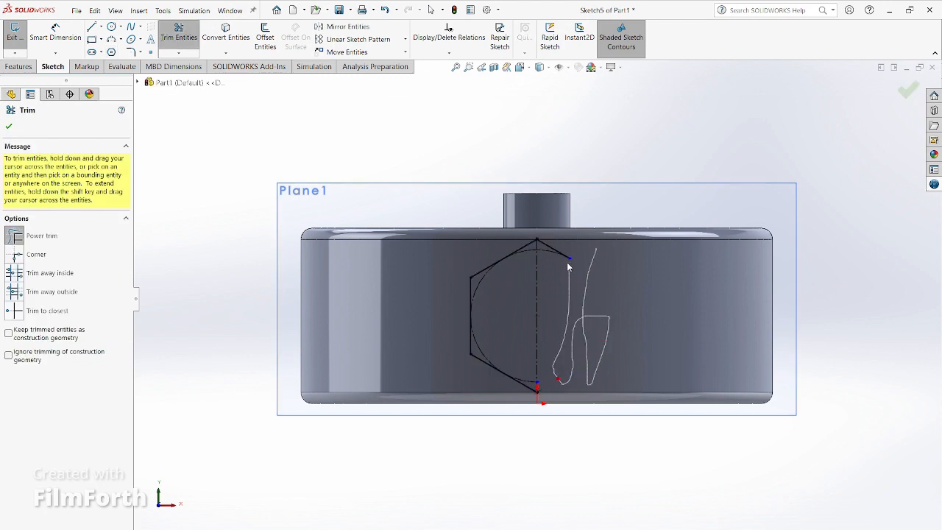
{"action": "left_click_drag", "start_coordinate": [552, 256], "coordinate": [535, 252]}
{"action": "left_click_drag", "start_coordinate": [479, 333], "coordinate": [478, 351]}
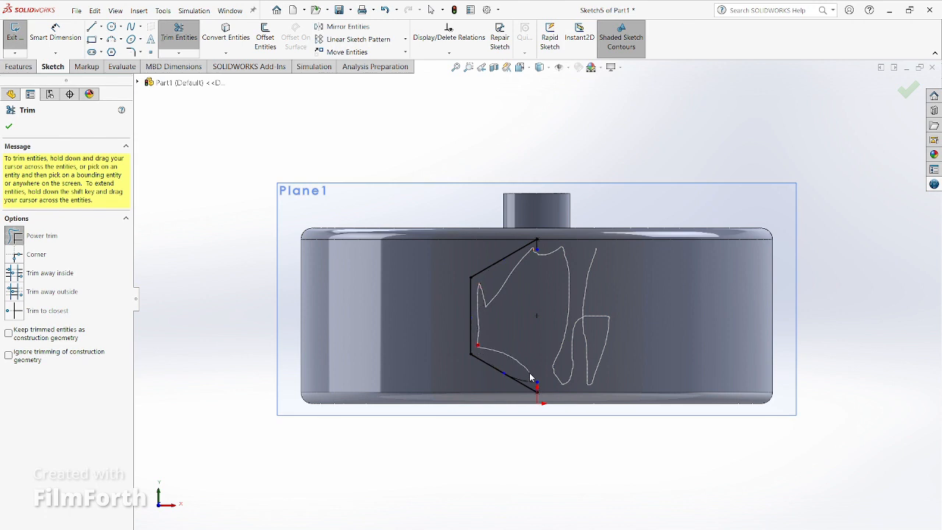
{"action": "left_click_drag", "start_coordinate": [532, 385], "coordinate": [545, 322]}
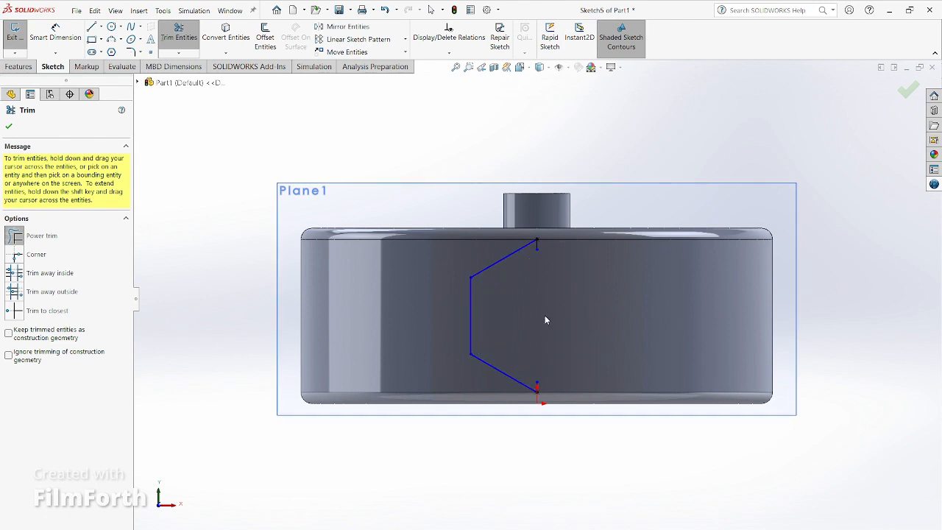
{"action": "scroll", "coordinate": [545, 316], "scroll_direction": "down", "scroll_amount": 5}
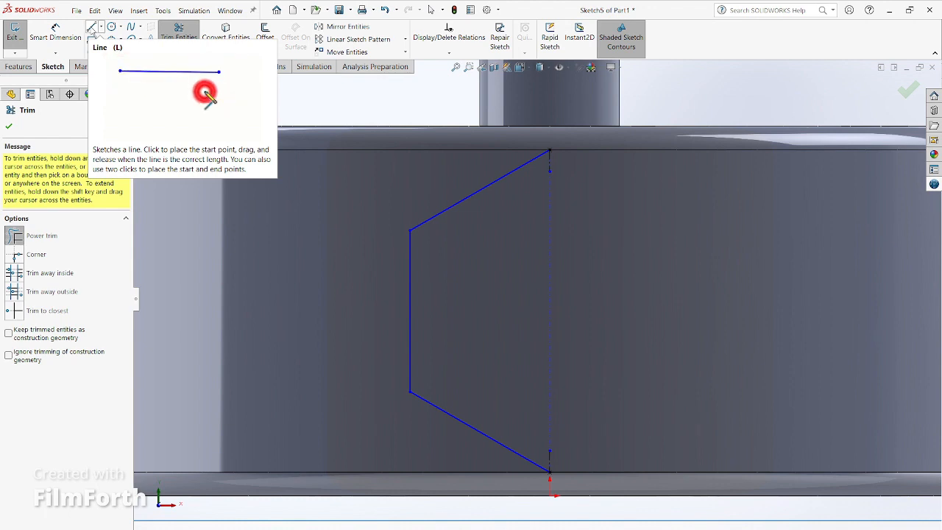
{"action": "left_click", "coordinate": [266, 45]}
{"action": "left_click", "coordinate": [410, 276]}
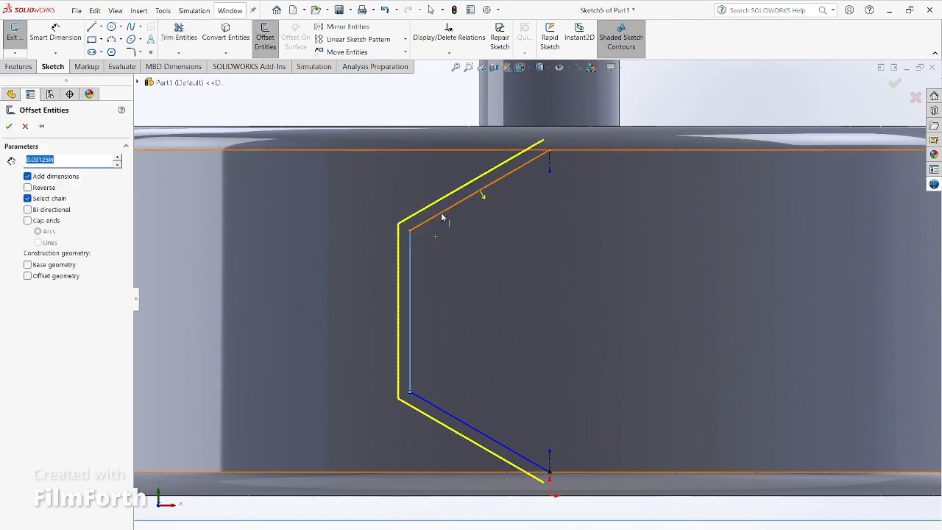
{"action": "left_click", "coordinate": [28, 188]}
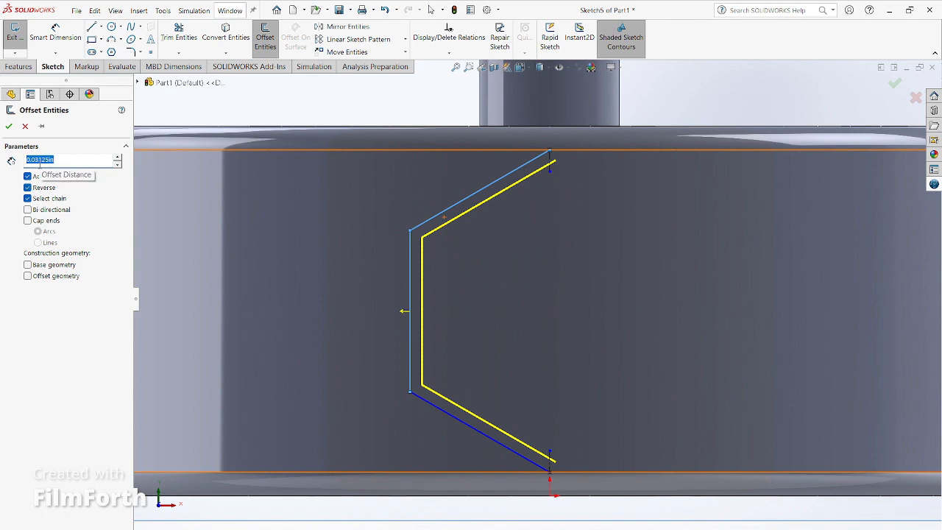
{"action": "left_click", "coordinate": [22, 128]}
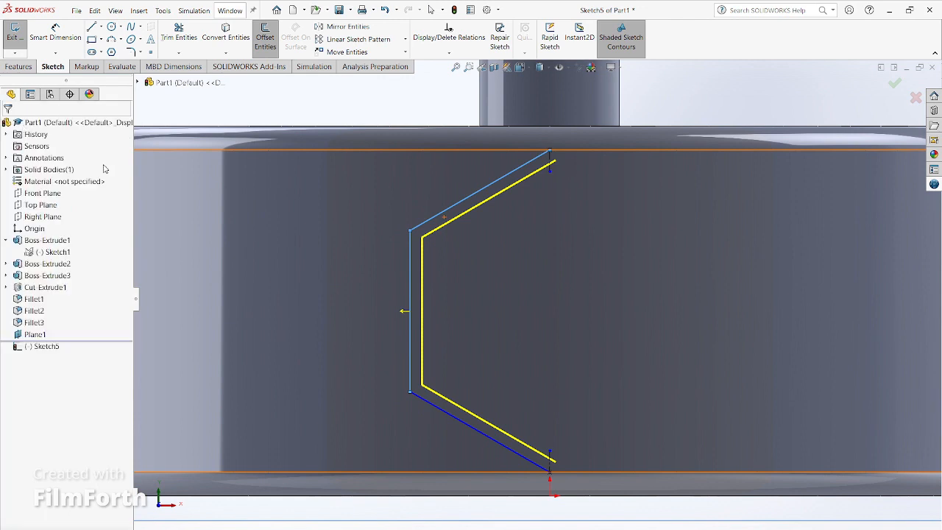
Trim away the three remaining hexagon lines with Power trim
{"action": "left_click", "coordinate": [166, 33]}
{"action": "mouse_move", "coordinate": [451, 210]}
{"action": "left_mouse_down"}
{"action": "mouse_move", "coordinate": [407, 347]}
{"action": "mouse_move", "coordinate": [452, 420]}
{"action": "left_mouse_up"}
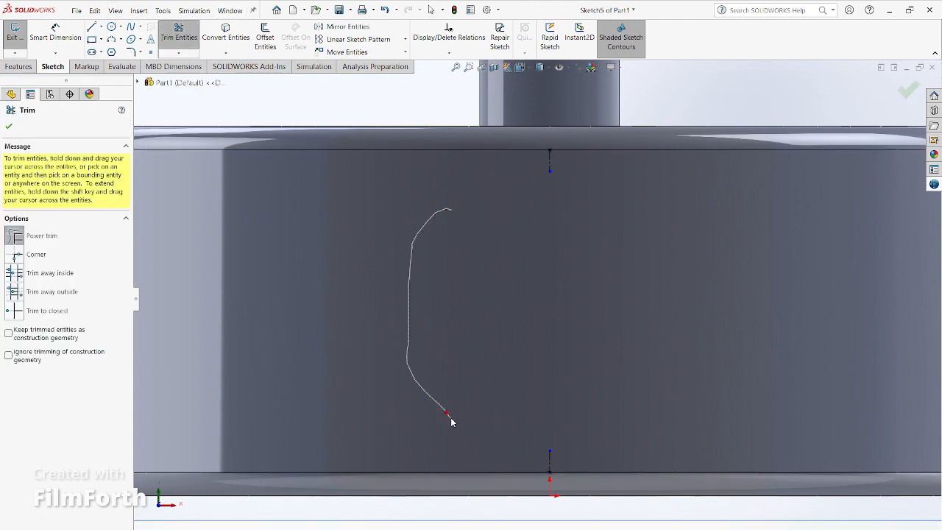
{"action": "left_click_drag", "start_coordinate": [537, 455], "coordinate": [539, 456]}
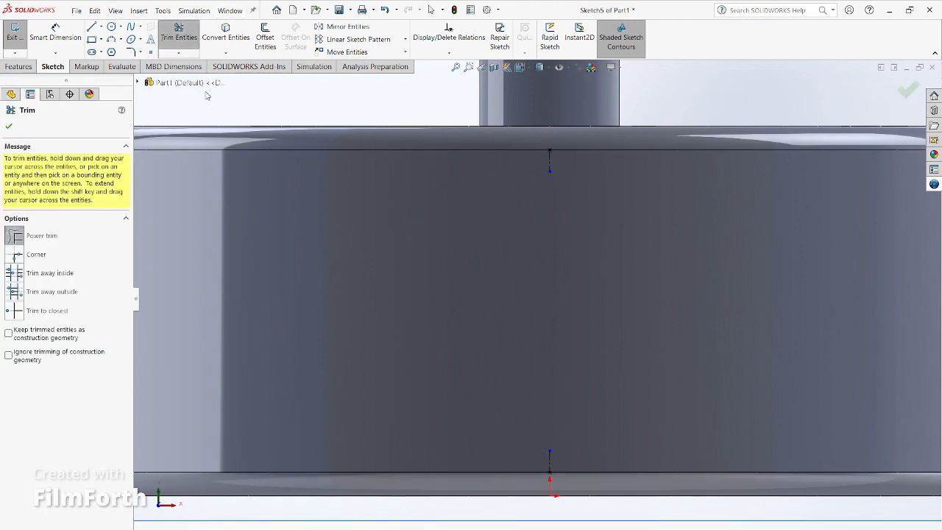
Draw a line about 0.25 in long from the upper edge's midpoint, slanting steeply down to the left
{"action": "left_click", "coordinate": [91, 27]}
{"action": "left_click", "coordinate": [550, 151]}
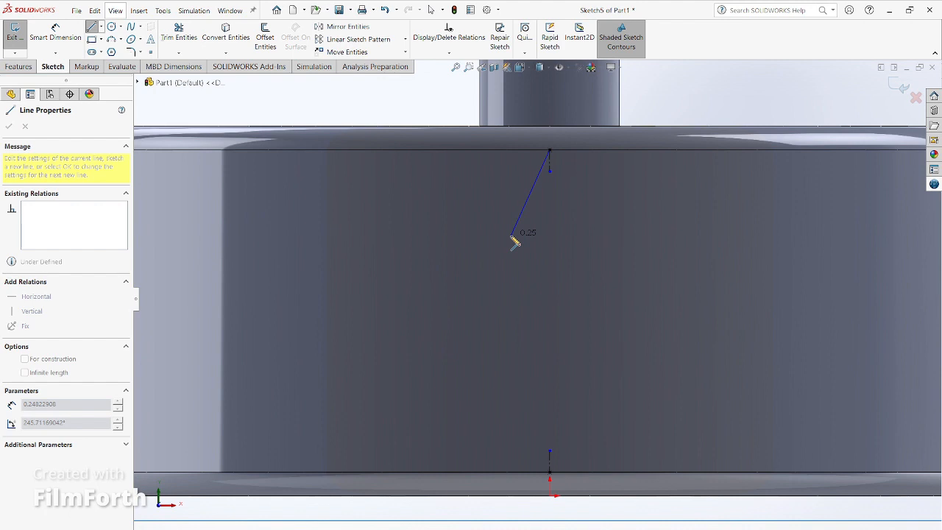
{"action": "left_click", "coordinate": [519, 240]}
{"action": "key", "text": "Escape"}
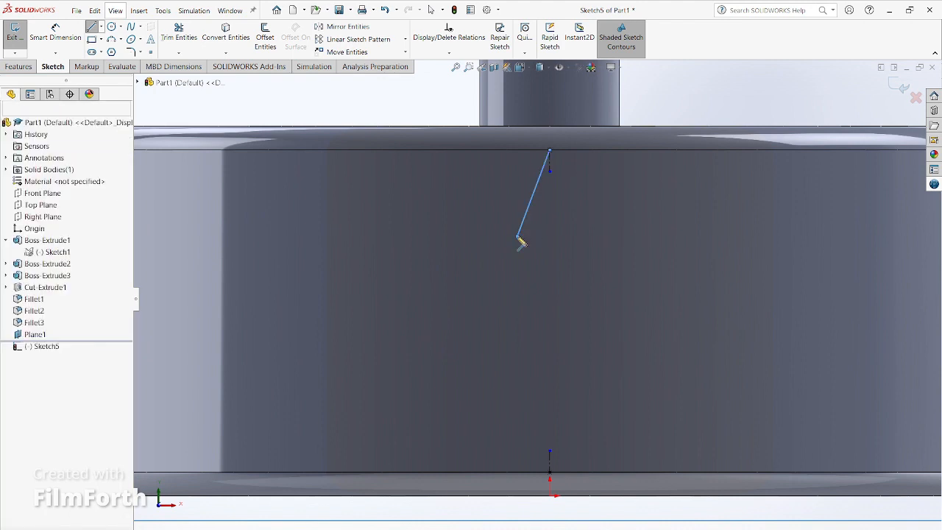
Draw a vertical centerline joining the free ends of the upper and lower centerline stubs
{"action": "left_click", "coordinate": [101, 26]}
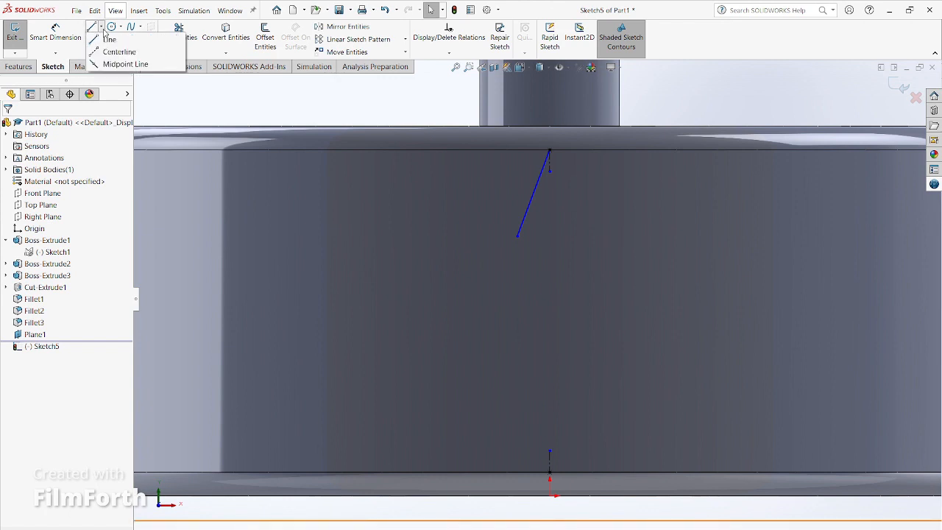
{"action": "left_click", "coordinate": [118, 48]}
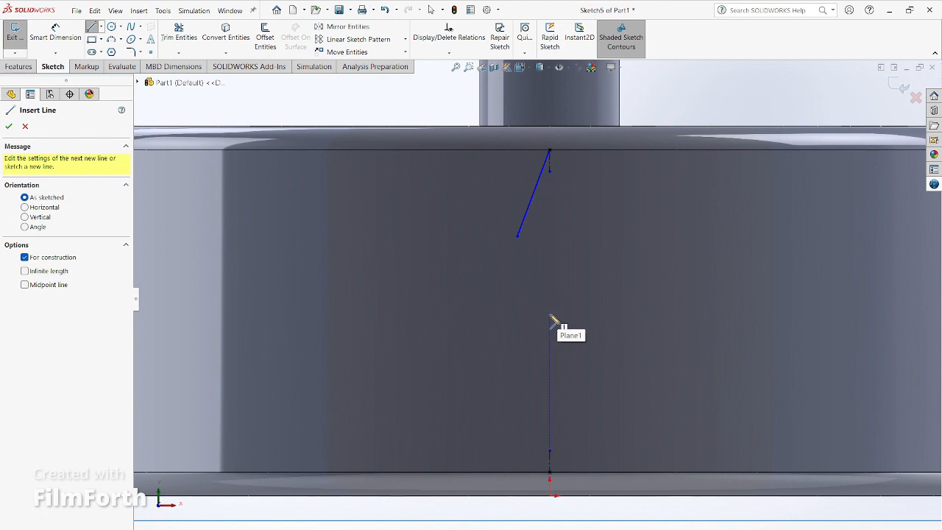
{"action": "left_click", "coordinate": [549, 171]}
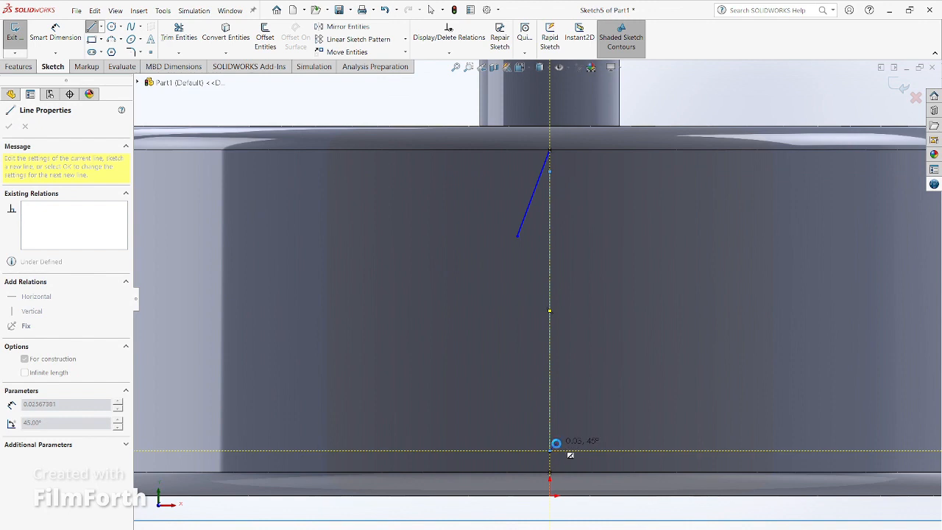
{"action": "left_click", "coordinate": [552, 449]}
{"action": "key", "text": "Escape"}
Draw a short horizontal centerline to the right from the vertical centerline's midpoint
{"action": "left_click", "coordinate": [101, 27]}
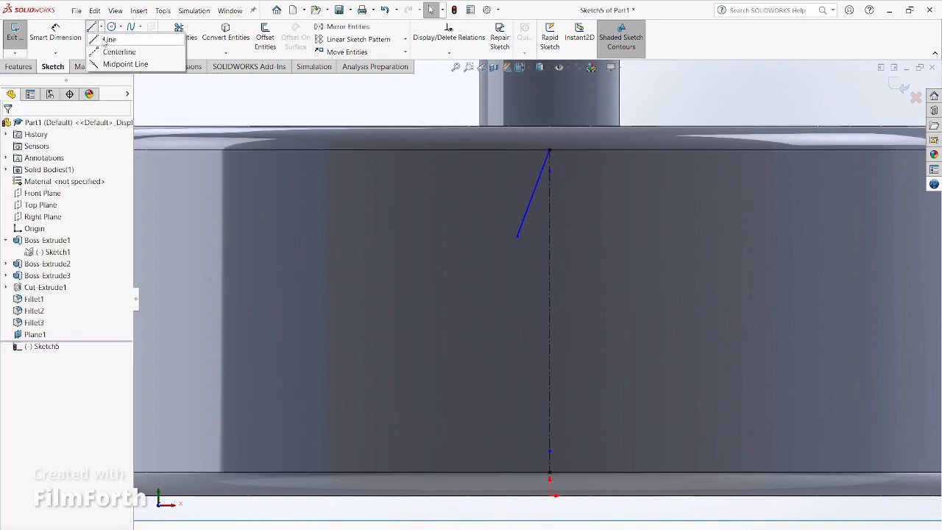
{"action": "left_click", "coordinate": [110, 51]}
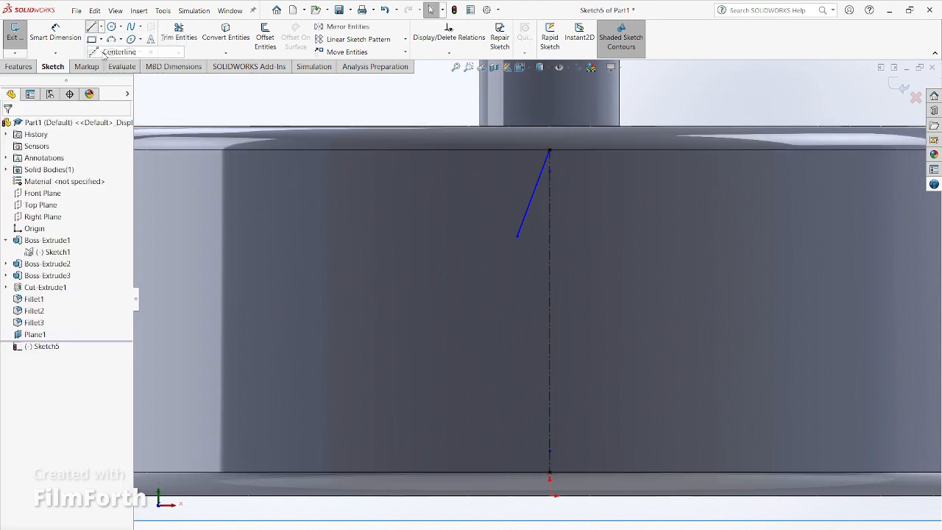
{"action": "left_click", "coordinate": [551, 310]}
{"action": "left_click", "coordinate": [572, 311]}
{"action": "key", "text": "Escape"}
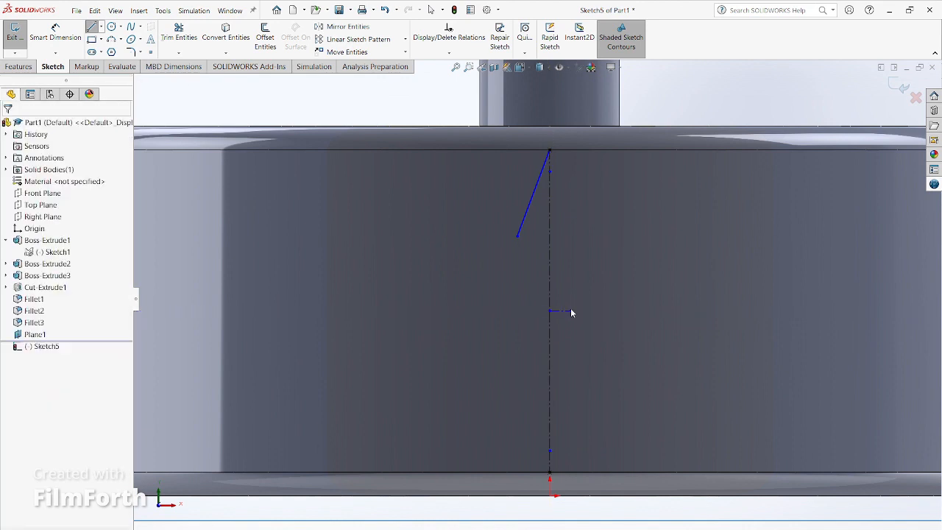
Mirror the slanted line about the short horizontal centerline, keeping the original
{"action": "left_click", "coordinate": [346, 27]}
{"action": "left_click", "coordinate": [529, 206]}
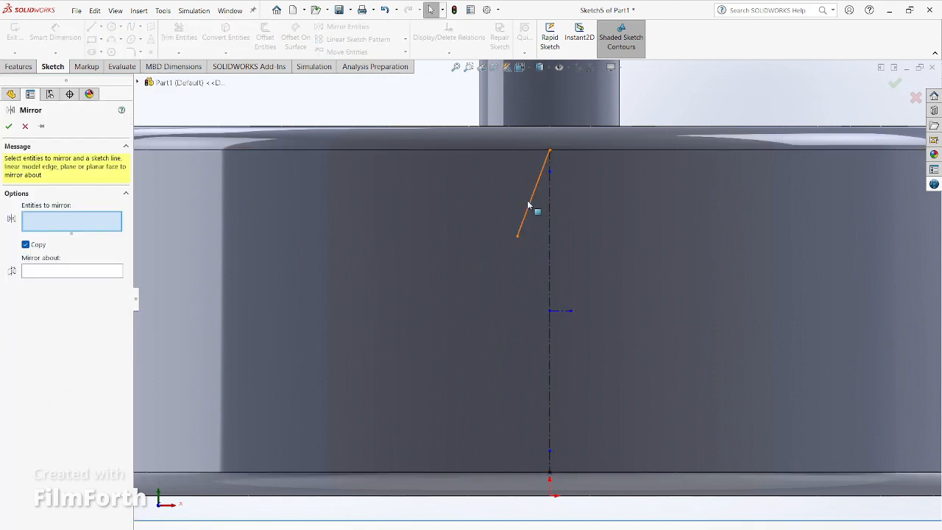
{"action": "left_click", "coordinate": [57, 274]}
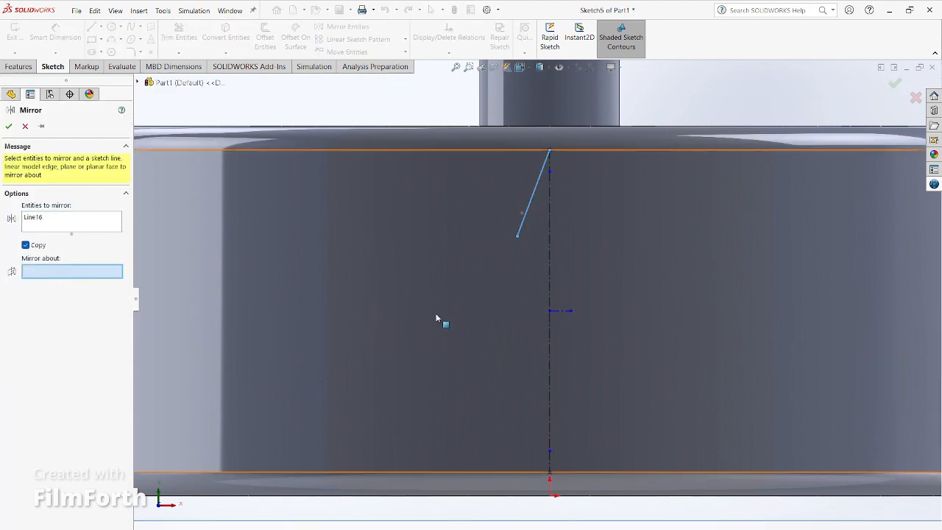
{"action": "left_click", "coordinate": [557, 312]}
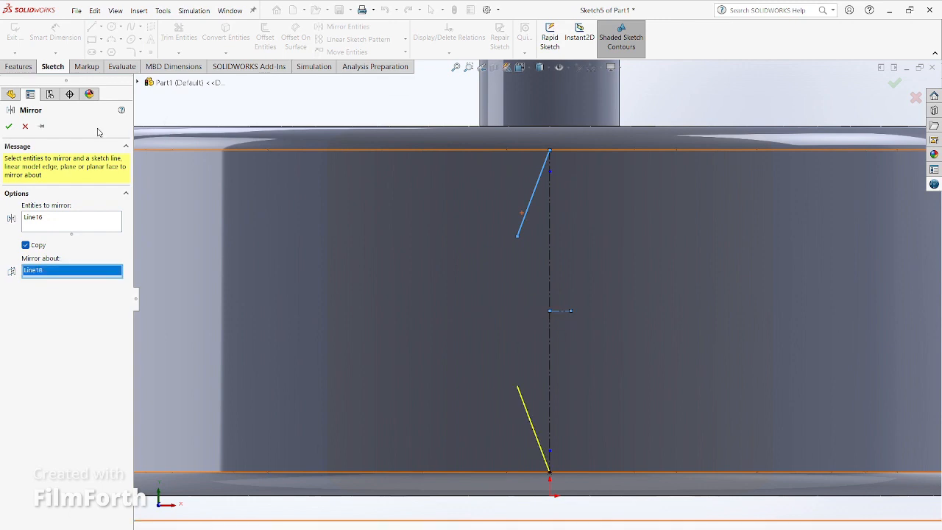
{"action": "left_click", "coordinate": [8, 125]}
Connect the slanted lines' free ends with a vertical line about 0.39 in long and offset the chain 0.03125 in to the left
{"action": "left_click", "coordinate": [92, 27]}
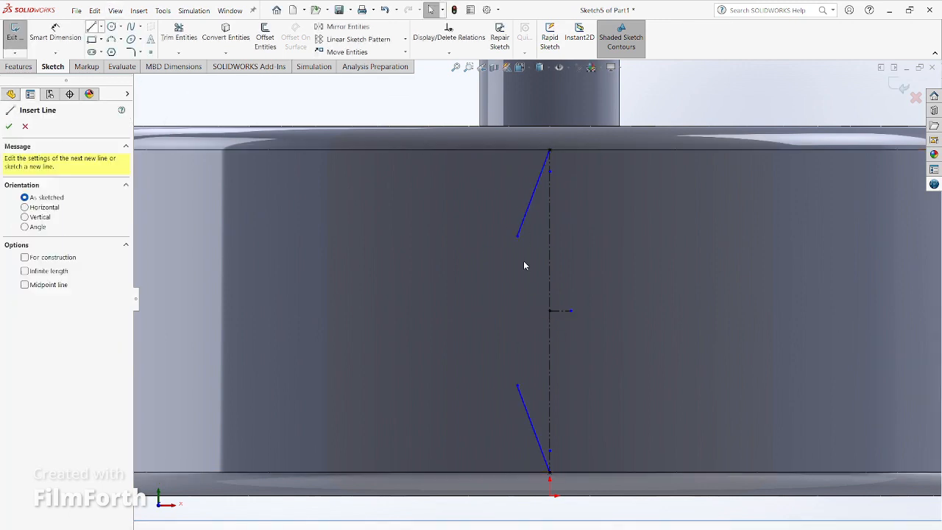
{"action": "left_click_drag", "start_coordinate": [518, 236], "coordinate": [516, 390]}
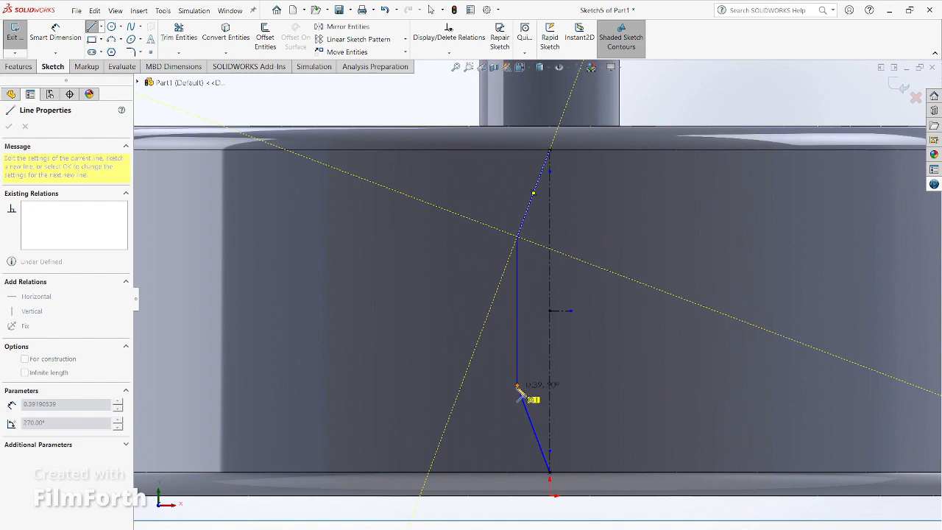
{"action": "left_click", "coordinate": [264, 42]}
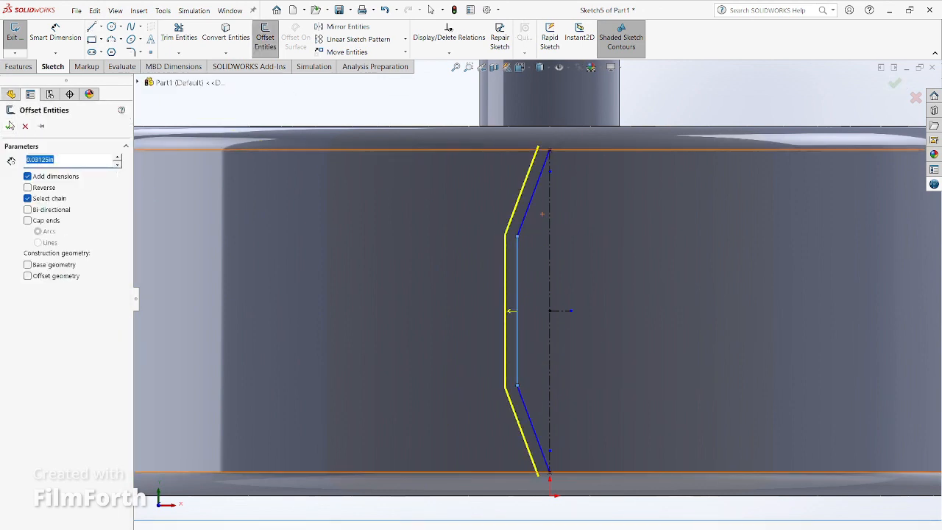
{"action": "left_click", "coordinate": [9, 126]}
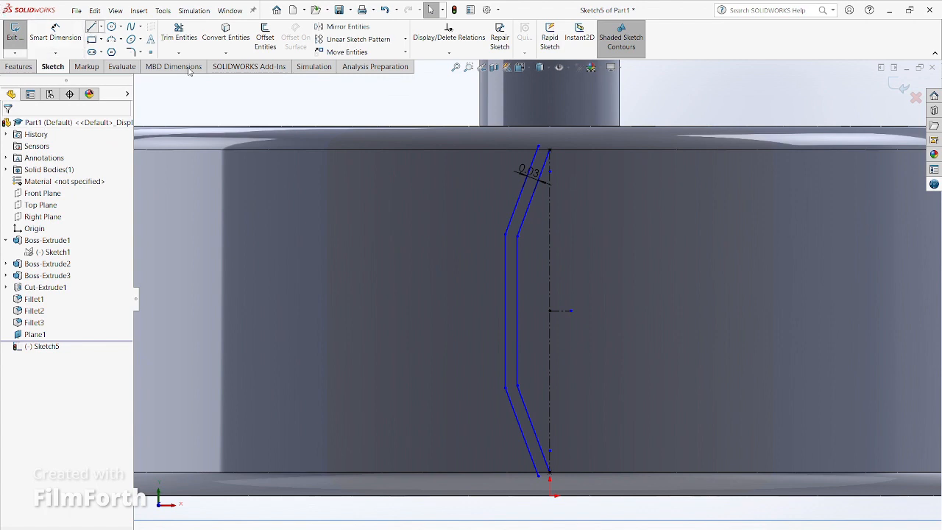
Close both ends of the offset band with short horizontal lines along the cylinder's upper and lower edges
{"action": "left_click", "coordinate": [550, 150]}
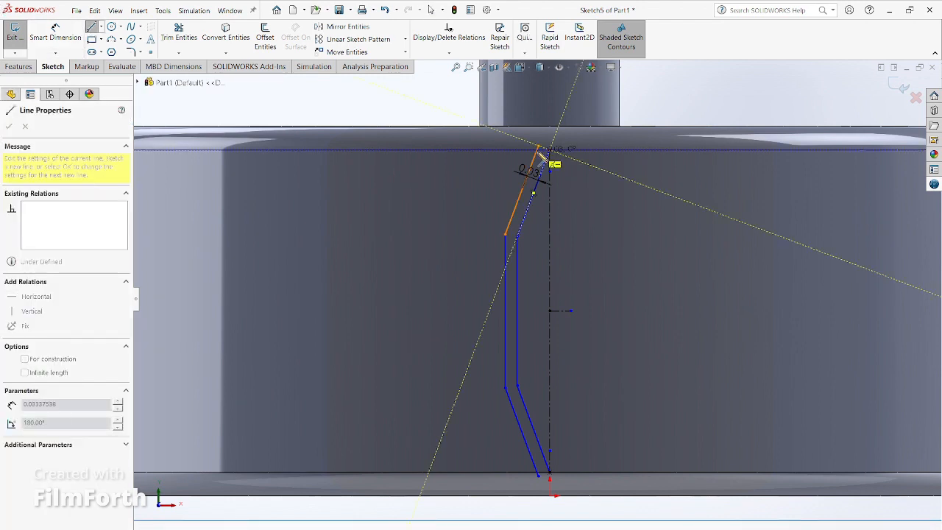
{"action": "left_click", "coordinate": [538, 147]}
{"action": "key", "text": "Escape"}
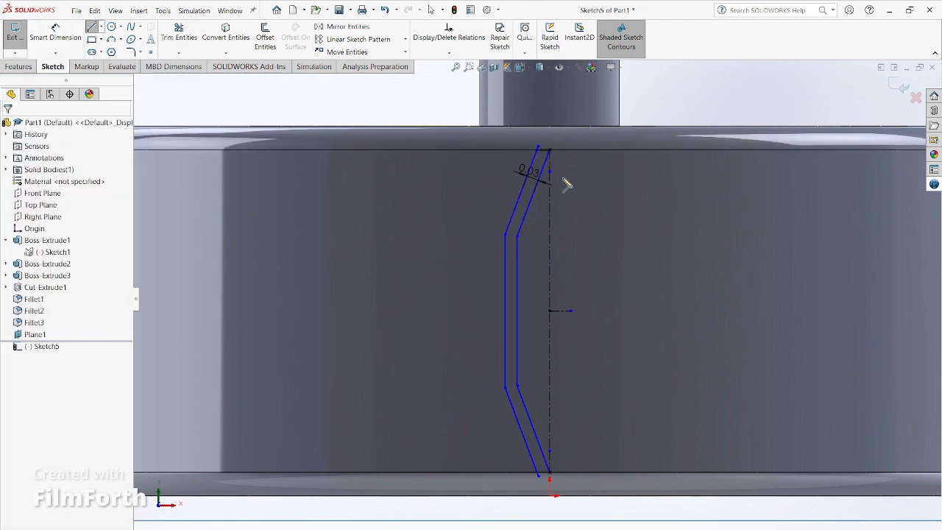
{"action": "key", "text": "l"}
{"action": "left_click", "coordinate": [549, 472]}
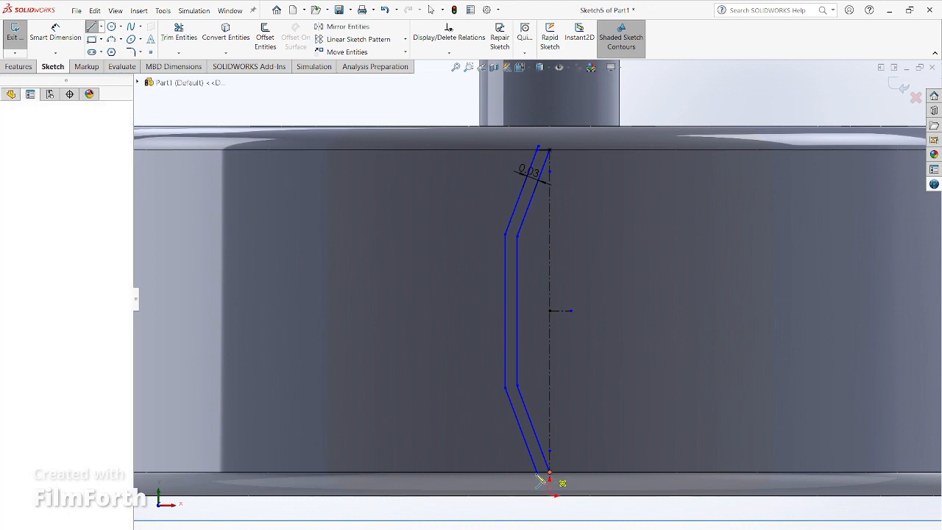
{"action": "left_click", "coordinate": [539, 472]}
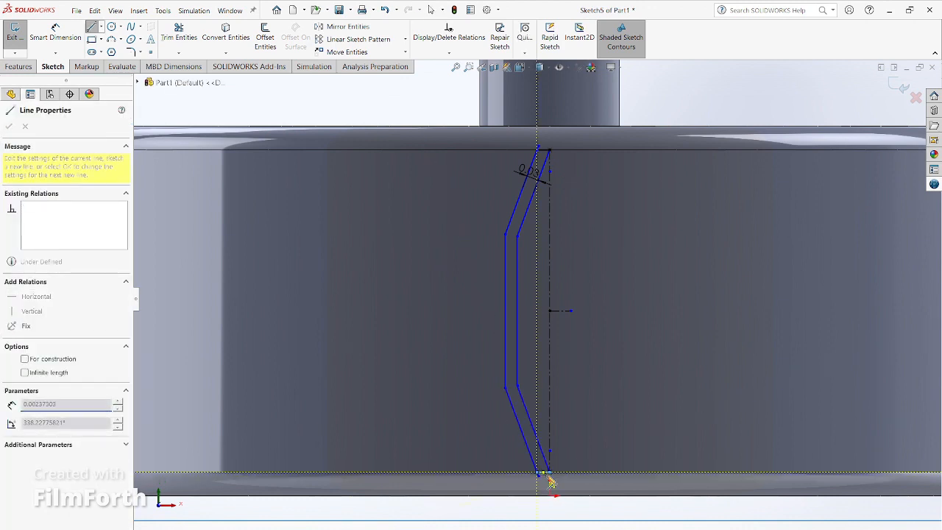
Trim the overshooting ends of the band's outer slanted lines back to the short horizontal closing lines at both ends
{"action": "left_click", "coordinate": [178, 33]}
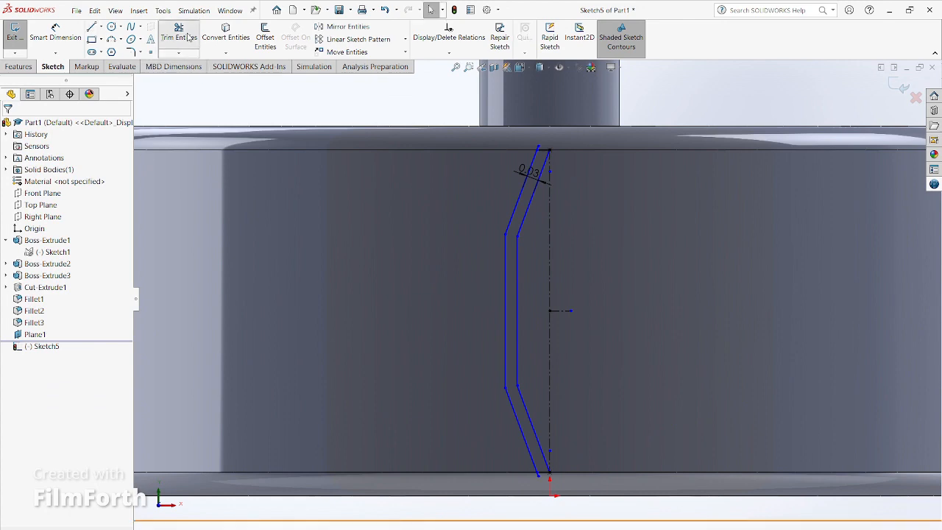
{"action": "scroll", "coordinate": [552, 141], "scroll_direction": "down", "scroll_amount": 5}
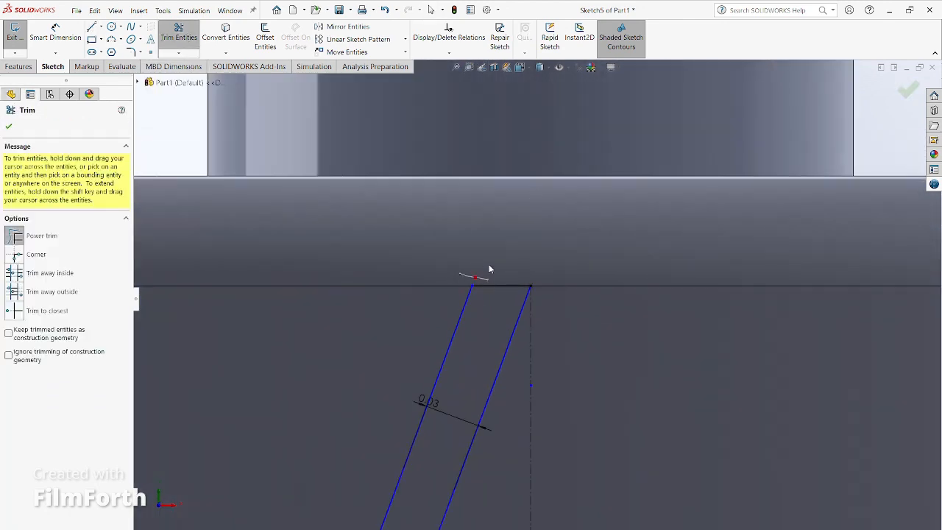
{"action": "scroll", "coordinate": [488, 269], "scroll_direction": "up", "scroll_amount": 5}
{"action": "scroll", "coordinate": [539, 383], "scroll_direction": "down", "scroll_amount": 5}
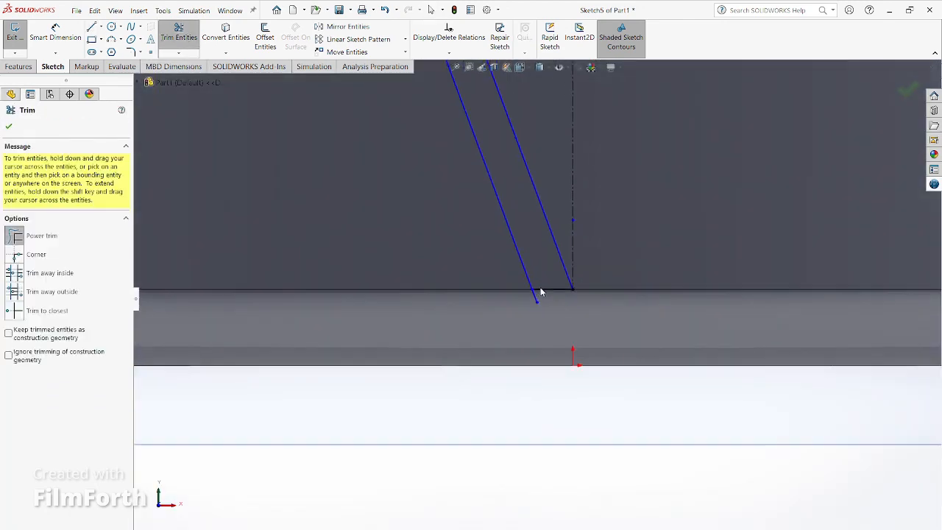
{"action": "left_click_drag", "start_coordinate": [513, 309], "coordinate": [537, 304]}
{"action": "scroll", "coordinate": [534, 336], "scroll_direction": "up", "scroll_amount": 3}
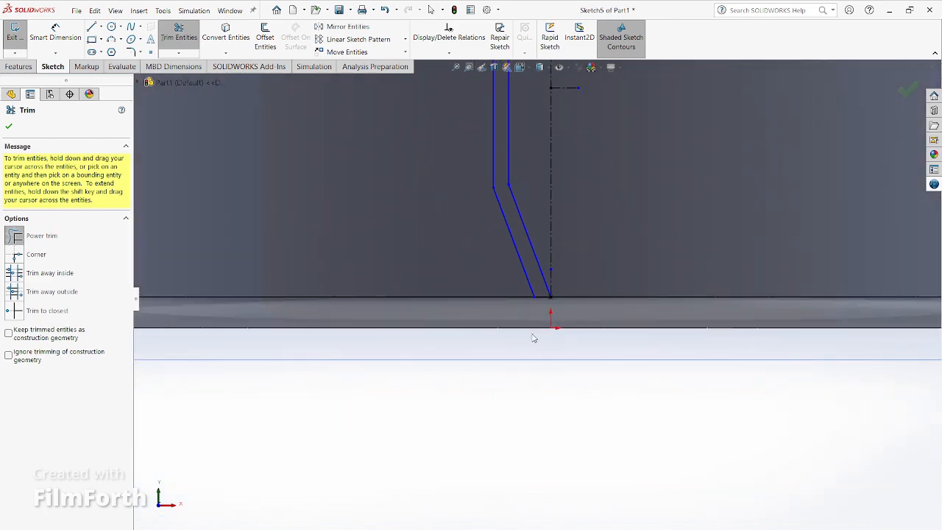
{"action": "scroll", "coordinate": [534, 338], "scroll_direction": "up", "scroll_amount": 3}
{"action": "scroll", "coordinate": [540, 169], "scroll_direction": "down", "scroll_amount": 3}
{"action": "scroll", "coordinate": [540, 168], "scroll_direction": "up", "scroll_amount": 2}
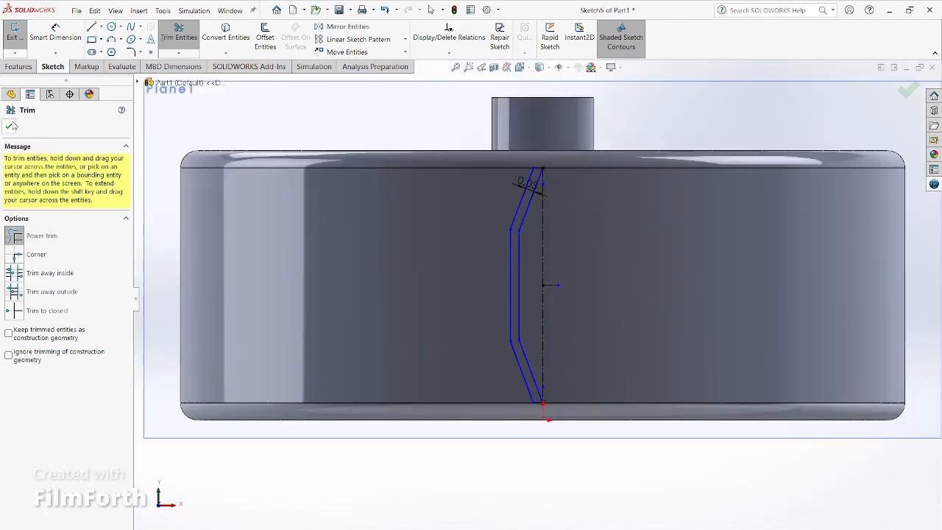
{"action": "left_click", "coordinate": [11, 126]}
Exit the bent-band sketch and extrude it as a blind boss 0.20 in outward from Plane1, with Merge result on
{"action": "scroll", "coordinate": [412, 288], "scroll_direction": "up", "scroll_amount": 1}
{"action": "middle_click_drag", "start_coordinate": [411, 288], "coordinate": [427, 181]}
{"action": "scroll", "coordinate": [427, 181], "scroll_direction": "down", "scroll_amount": 1}
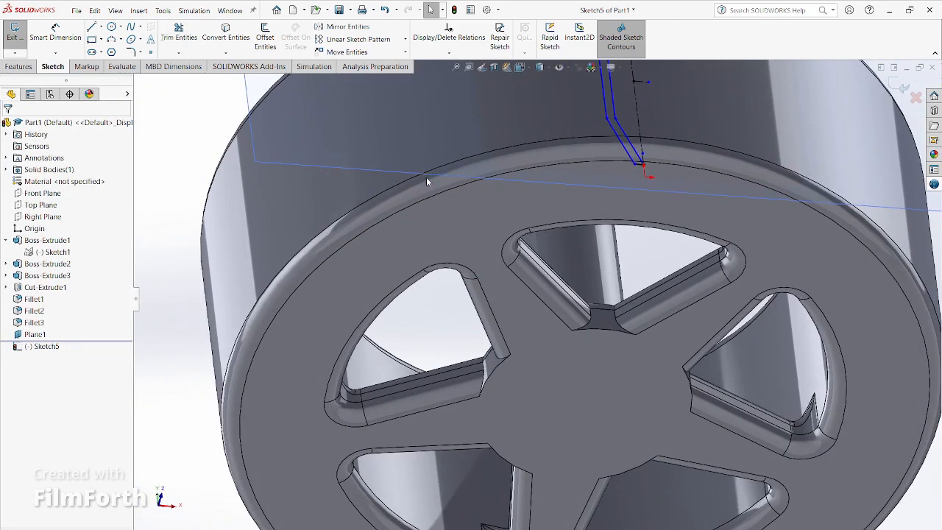
{"action": "scroll", "coordinate": [426, 181], "scroll_direction": "up", "scroll_amount": 5}
{"action": "scroll", "coordinate": [564, 131], "scroll_direction": "down", "scroll_amount": 2}
{"action": "left_click", "coordinate": [14, 33]}
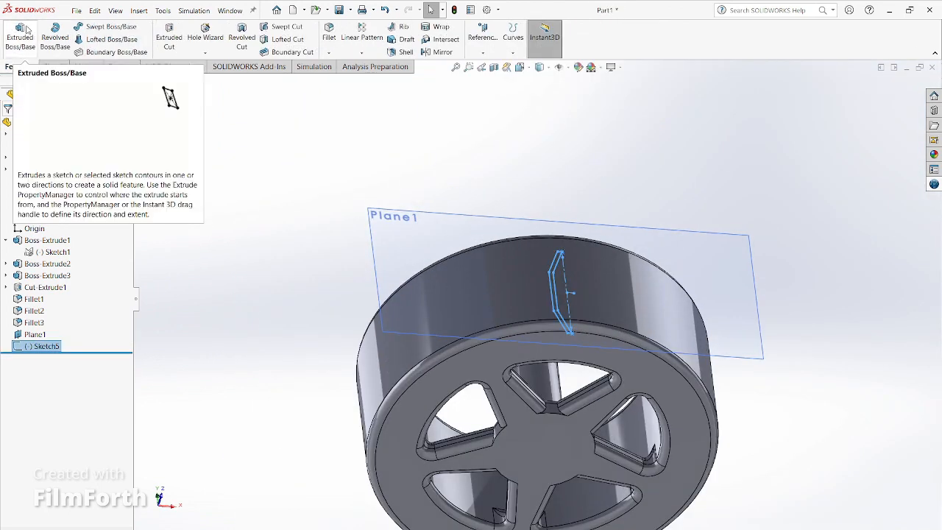
{"action": "left_click", "coordinate": [26, 30]}
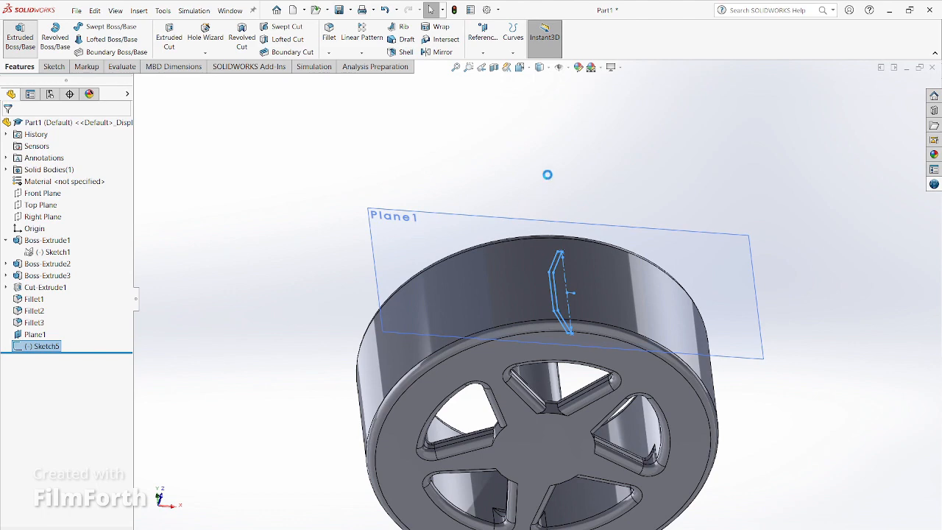
{"action": "key", "text": "space"}
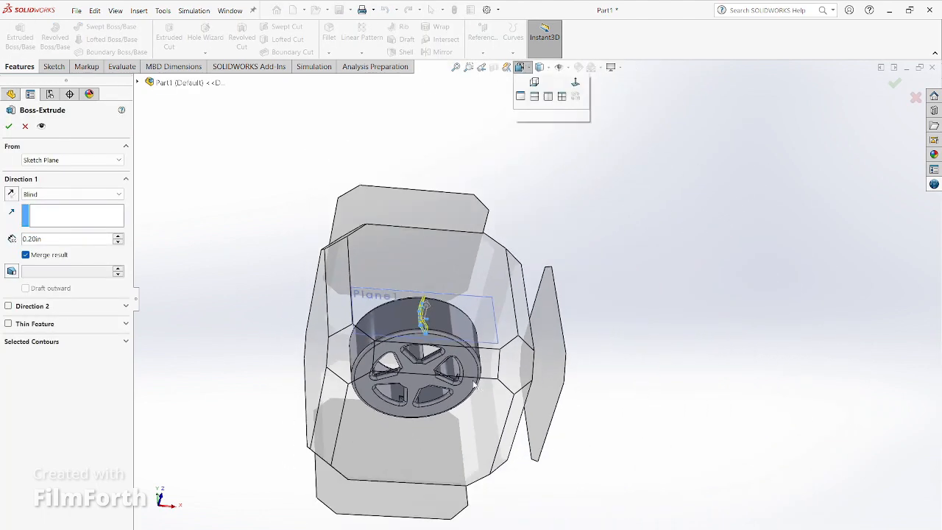
{"action": "left_click", "coordinate": [449, 412]}
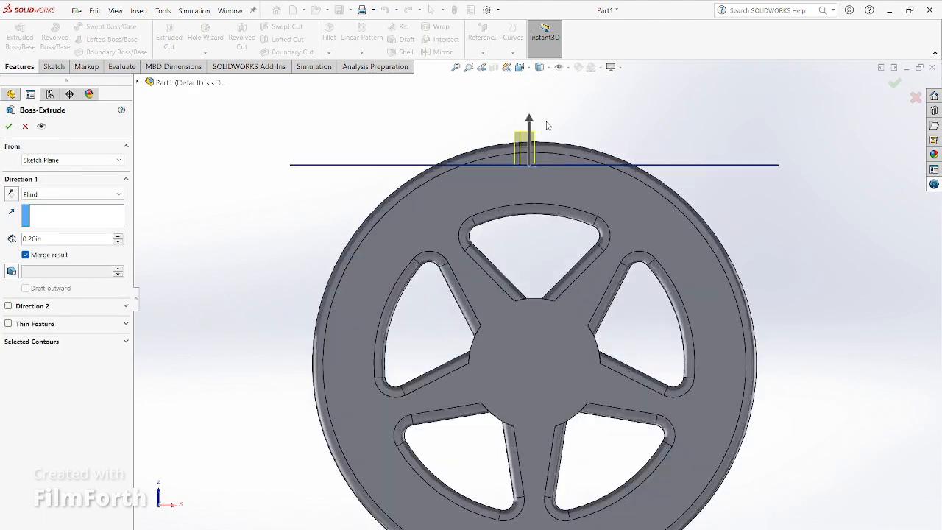
{"action": "scroll", "coordinate": [547, 125], "scroll_direction": "down", "scroll_amount": 5}
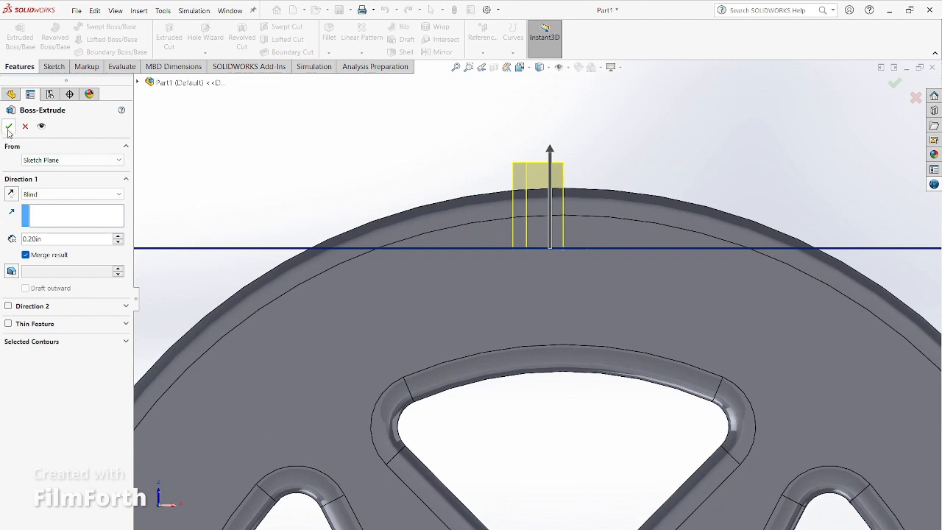
{"action": "left_click", "coordinate": [9, 127]}
Set up an equally spaced 360-degree circular pattern of the extruded band, using the wheel's flat spoked face as the direction reference
{"action": "scroll", "coordinate": [309, 169], "scroll_direction": "up", "scroll_amount": 3}
{"action": "middle_click_drag", "start_coordinate": [309, 170], "coordinate": [335, 214]}
{"action": "left_click", "coordinate": [361, 53]}
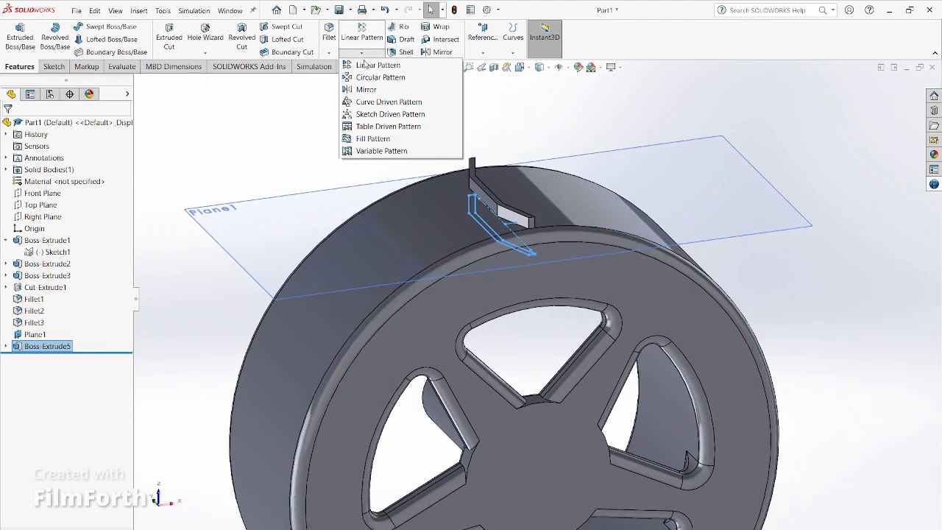
{"action": "left_click", "coordinate": [375, 77]}
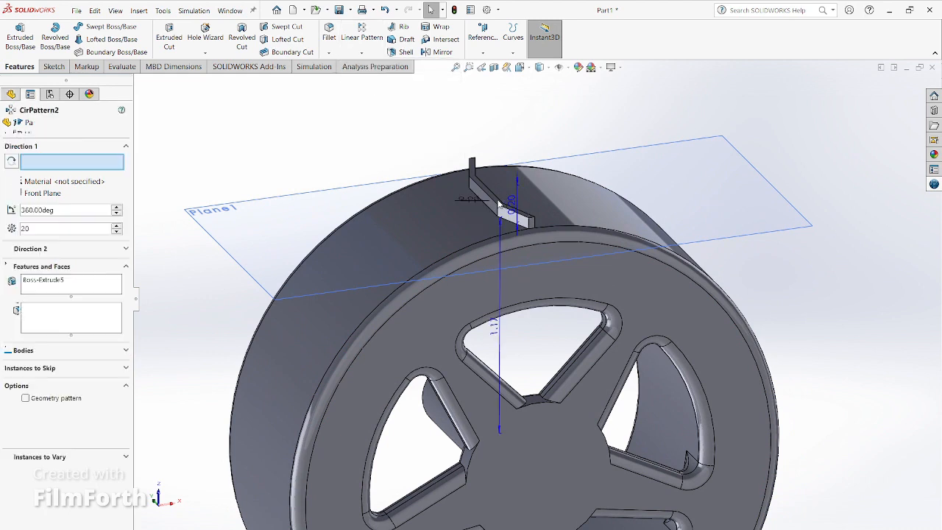
{"action": "left_click", "coordinate": [499, 206]}
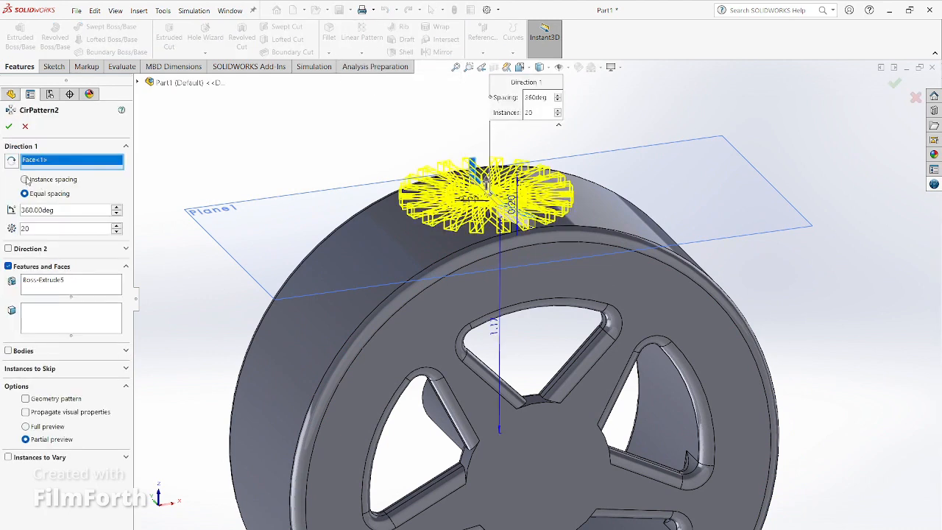
{"action": "right_click", "coordinate": [41, 161]}
{"action": "left_click", "coordinate": [70, 178]}
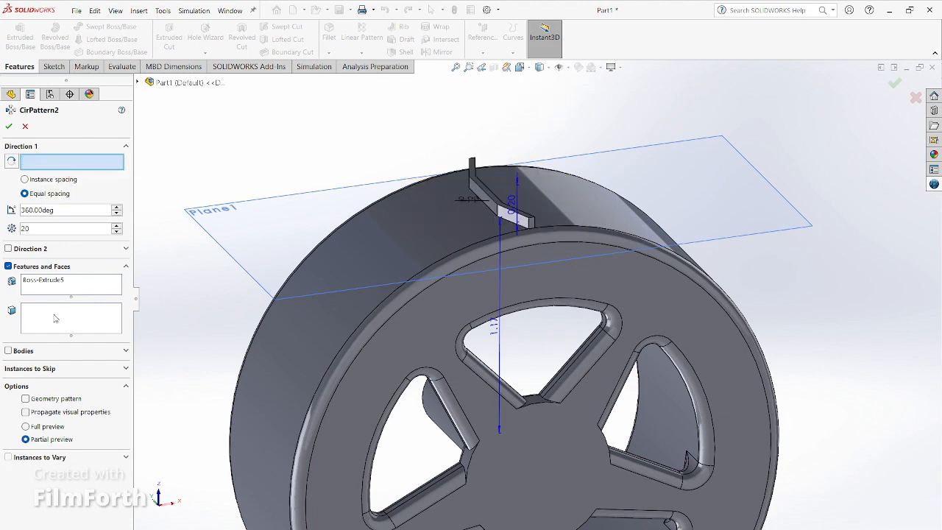
{"action": "left_click", "coordinate": [56, 287]}
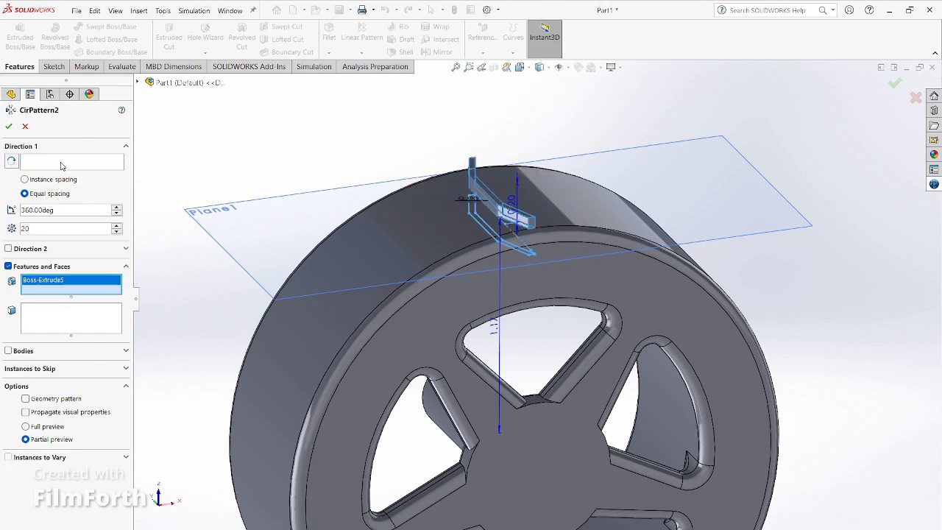
{"action": "left_click", "coordinate": [459, 276]}
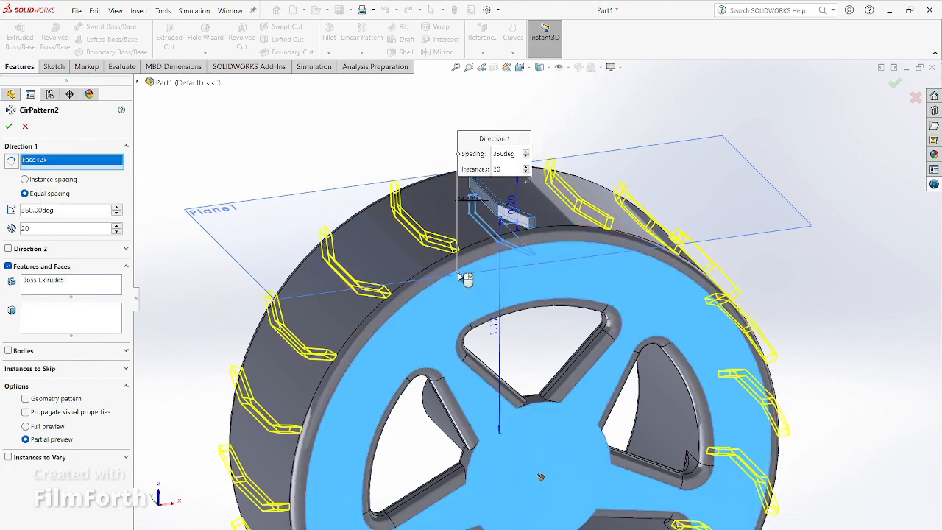
Set the circular pattern of the bent band to 30 instances
{"action": "double_click", "coordinate": [28, 229]}
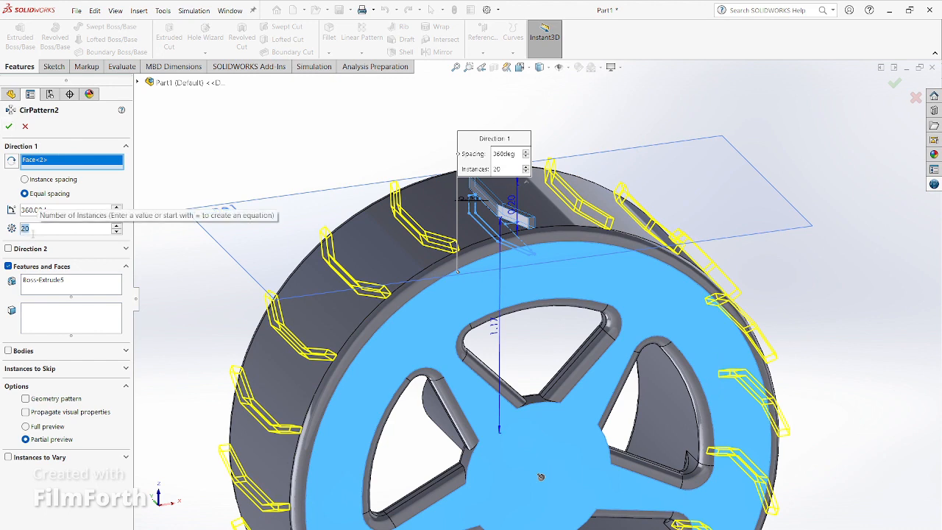
{"action": "type", "text": "30"}
{"action": "key", "text": "Return"}
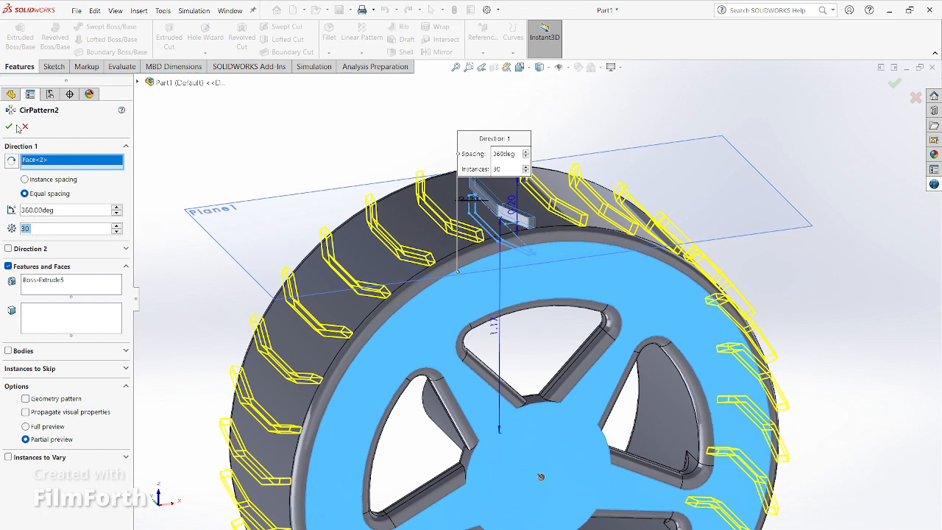
Examine the patterned treads around the wheel's circumference from several angles, up close and as a whole
{"action": "scroll", "coordinate": [207, 346], "scroll_direction": "up", "scroll_amount": 1}
{"action": "middle_click_drag", "start_coordinate": [209, 343], "coordinate": [448, 309]}
{"action": "scroll", "coordinate": [284, 392], "scroll_direction": "up", "scroll_amount": 1}
{"action": "scroll", "coordinate": [736, 356], "scroll_direction": "down", "scroll_amount": 4}
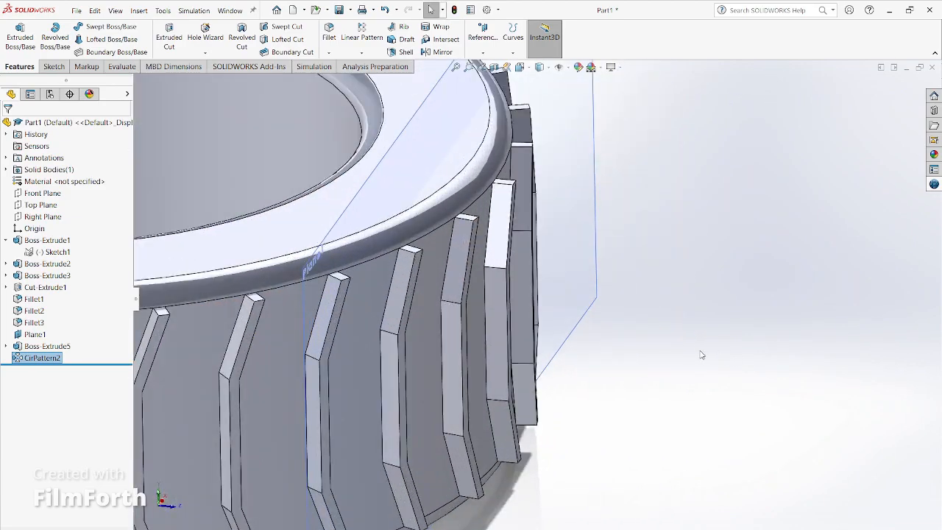
{"action": "scroll", "coordinate": [696, 343], "scroll_direction": "up", "scroll_amount": 2}
{"action": "middle_click_drag", "start_coordinate": [692, 340], "coordinate": [565, 318]}
{"action": "scroll", "coordinate": [429, 248], "scroll_direction": "down", "scroll_amount": 3}
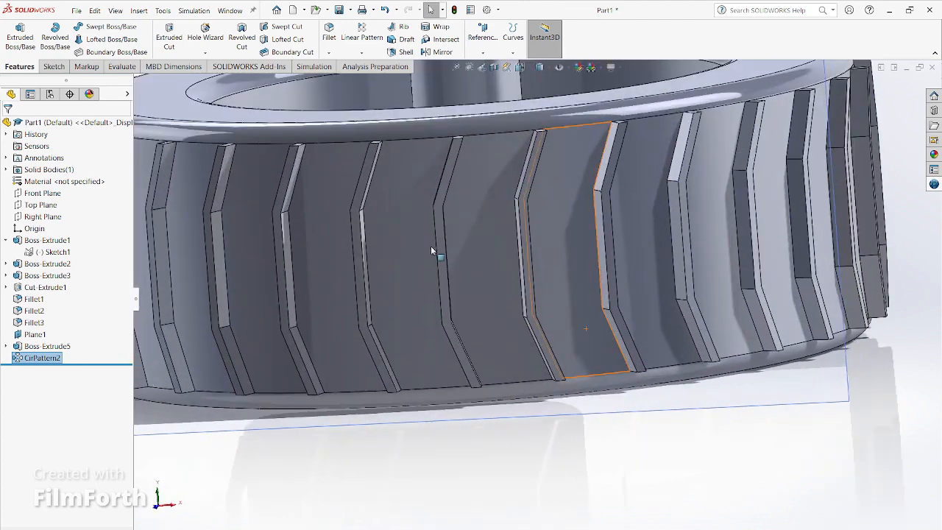
{"action": "scroll", "coordinate": [452, 255], "scroll_direction": "up", "scroll_amount": 5}
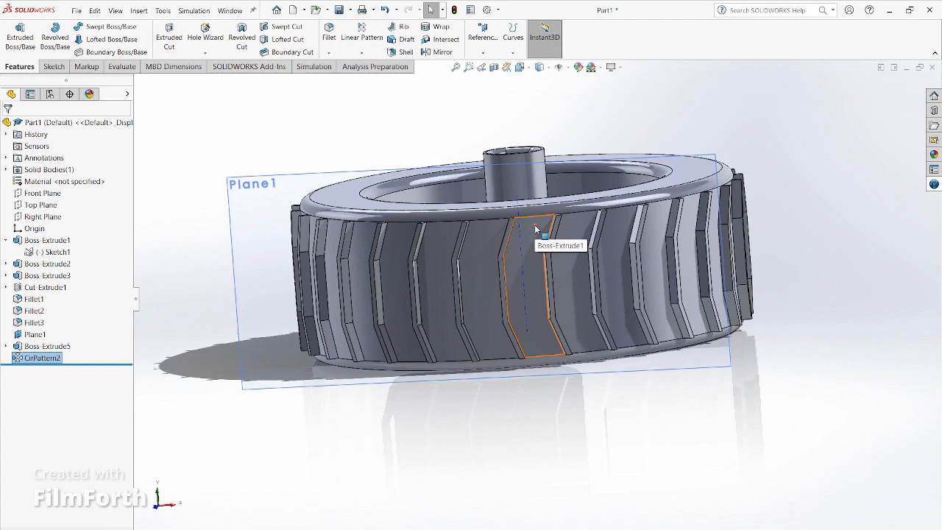
{"action": "middle_click_drag", "start_coordinate": [766, 171], "coordinate": [803, 230]}
{"action": "scroll", "coordinate": [539, 118], "scroll_direction": "down", "scroll_amount": 1}
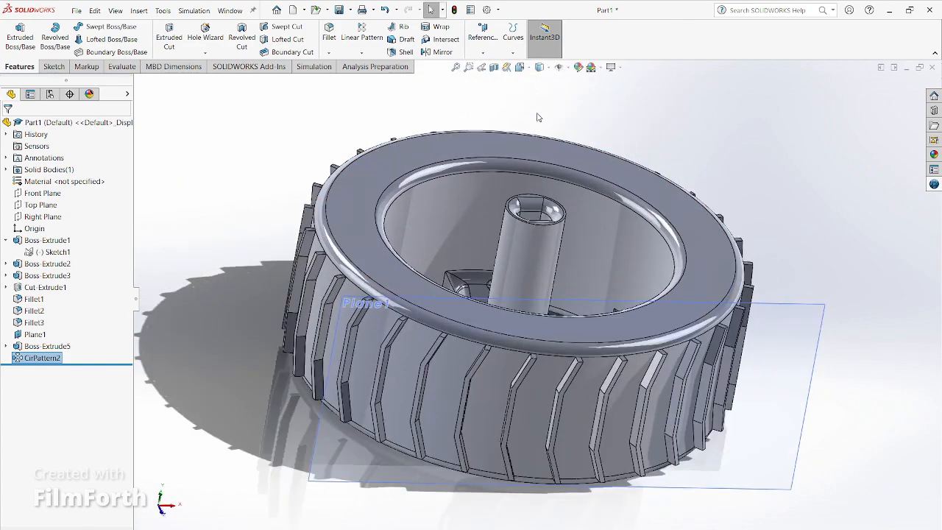
{"action": "scroll", "coordinate": [599, 122], "scroll_direction": "down", "scroll_amount": 1}
{"action": "middle_click_drag", "start_coordinate": [599, 123], "coordinate": [604, 125]}
{"action": "key", "text": "f"}
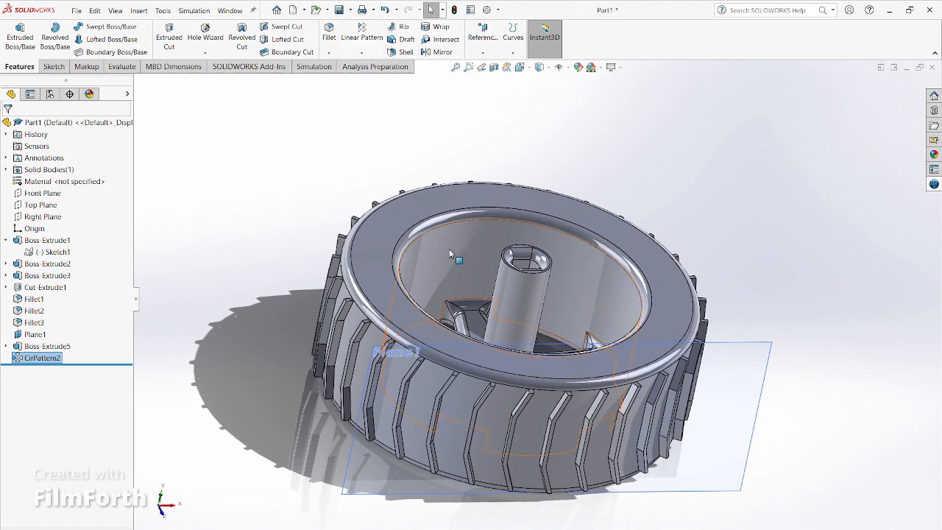
Try to shell the wheel 0.25 in thick with the preview shown, removing the inner cylindrical rim face
{"action": "left_click", "coordinate": [401, 53]}
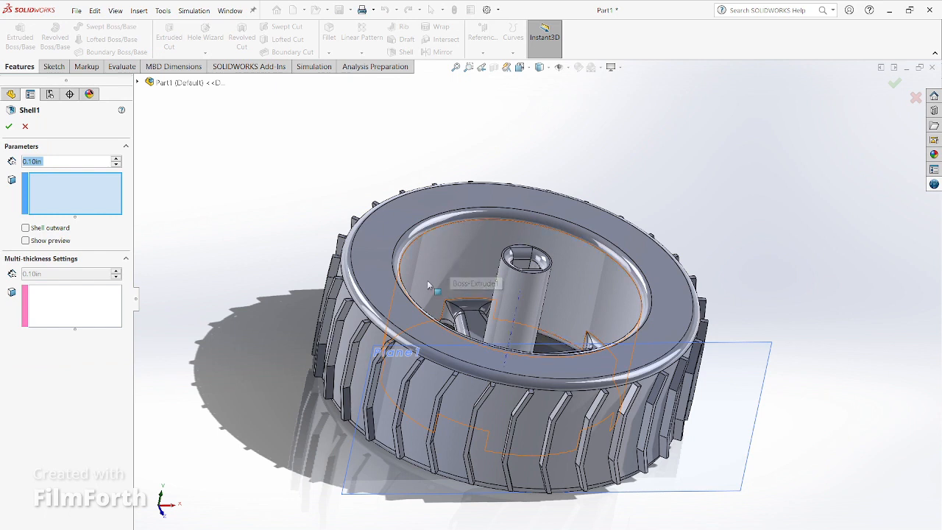
{"action": "left_click", "coordinate": [464, 252]}
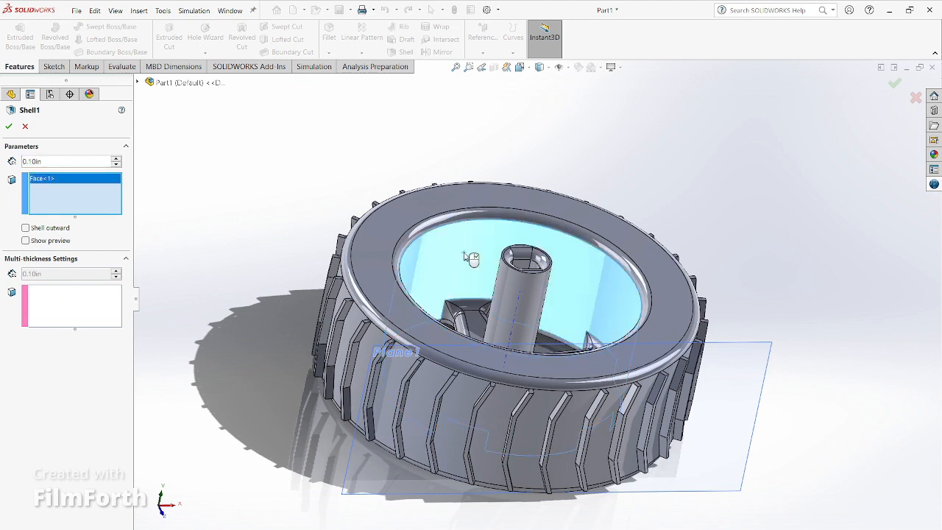
{"action": "double_click", "coordinate": [37, 162]}
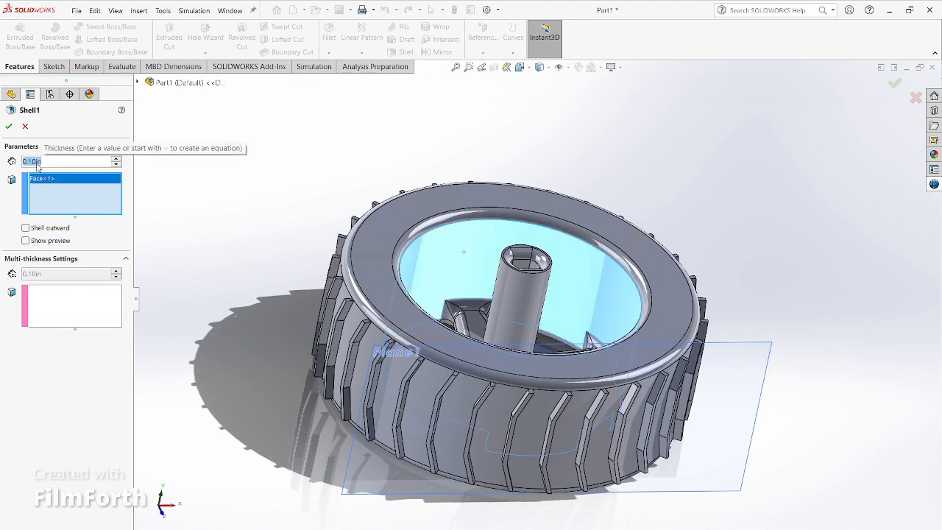
{"action": "type", "text": "0.25"}
{"action": "key", "text": "Return"}
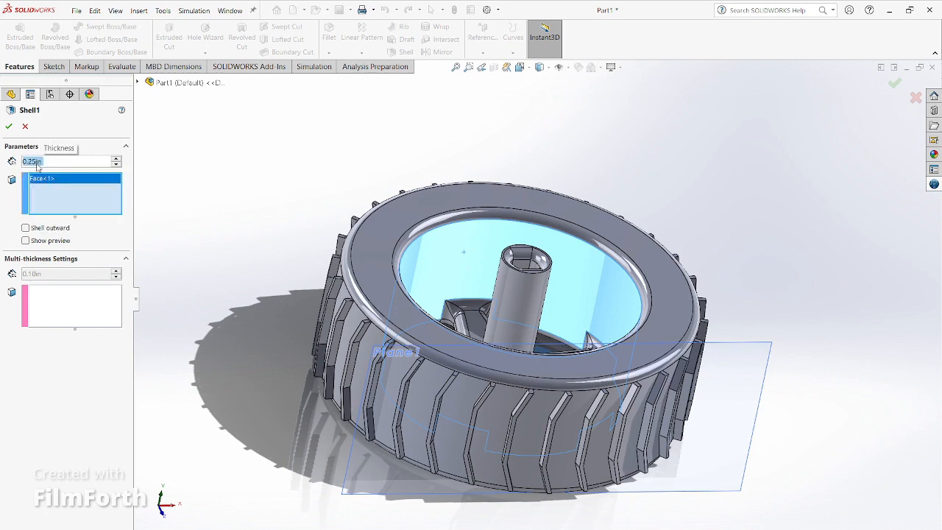
{"action": "left_click", "coordinate": [25, 240]}
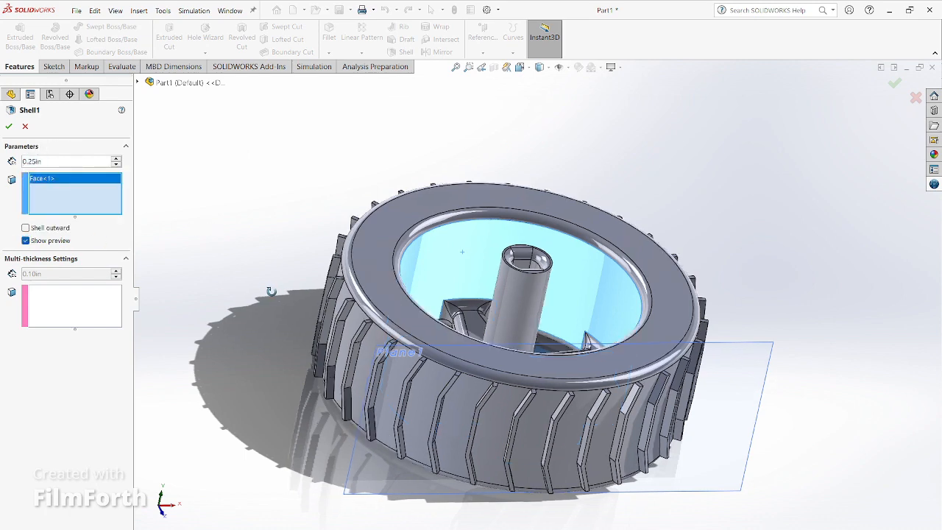
{"action": "middle_click_drag", "start_coordinate": [240, 296], "coordinate": [275, 333]}
{"action": "scroll", "coordinate": [275, 333], "scroll_direction": "up", "scroll_amount": 1}
{"action": "left_click", "coordinate": [11, 128]}
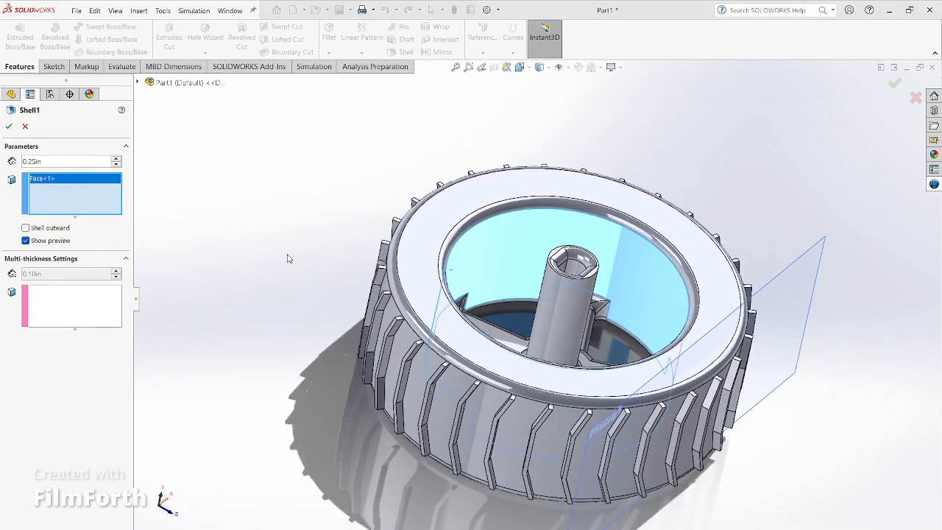
{"action": "left_click", "coordinate": [556, 302]}
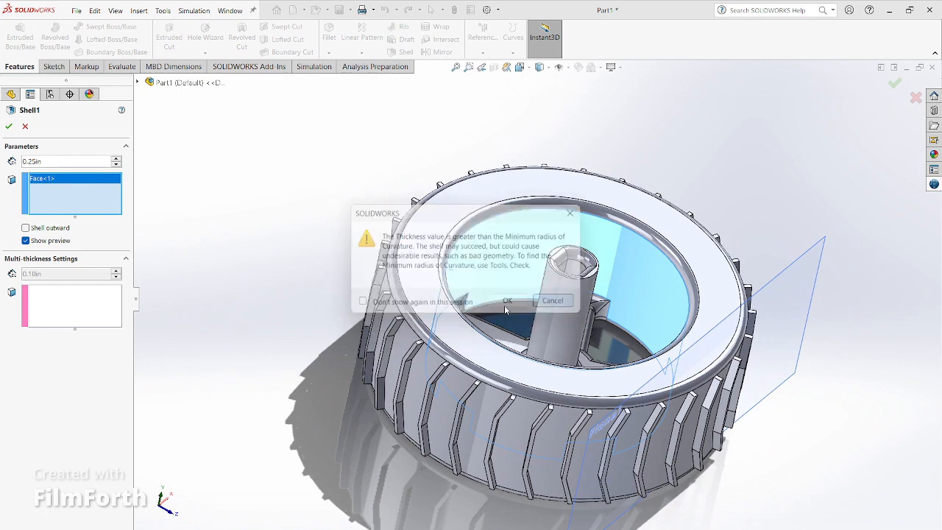
Try the shell on the inner cylindrical rim face with a 0.1 in wall thickness
{"action": "left_click", "coordinate": [43, 163]}
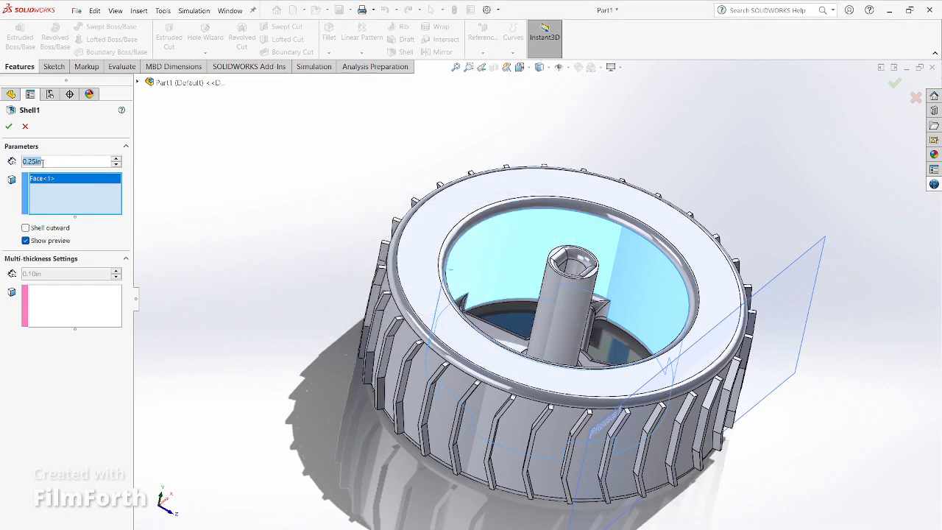
{"action": "type", "text": "0.1"}
{"action": "key", "text": "Return"}
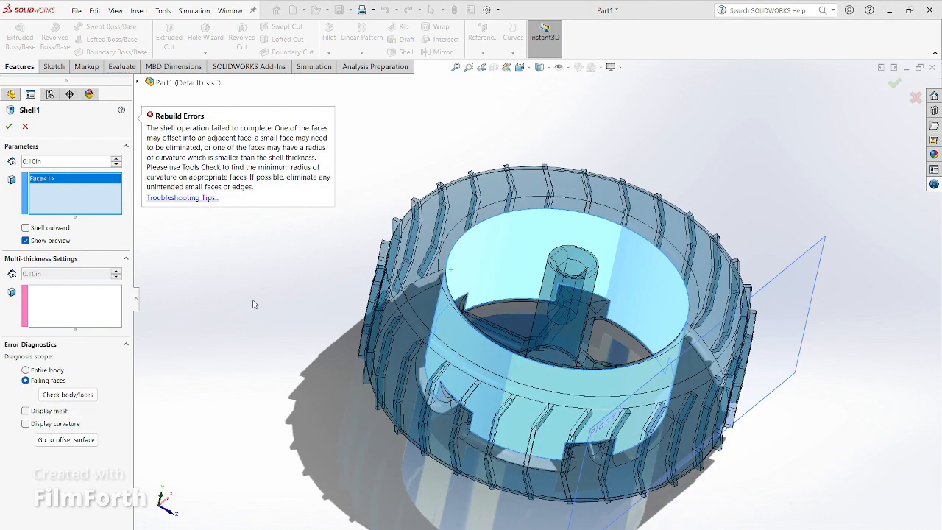
{"action": "middle_click_drag", "start_coordinate": [271, 288], "coordinate": [323, 322]}
{"action": "scroll", "coordinate": [324, 325], "scroll_direction": "down", "scroll_amount": 1}
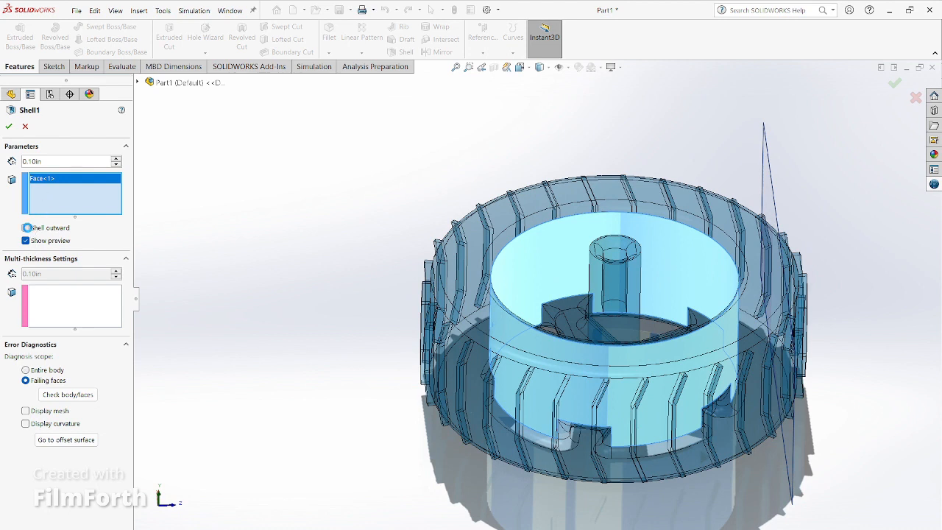
Try shelling the wheel outward at 0.10 in and discard the shell feature
{"action": "left_click", "coordinate": [26, 228]}
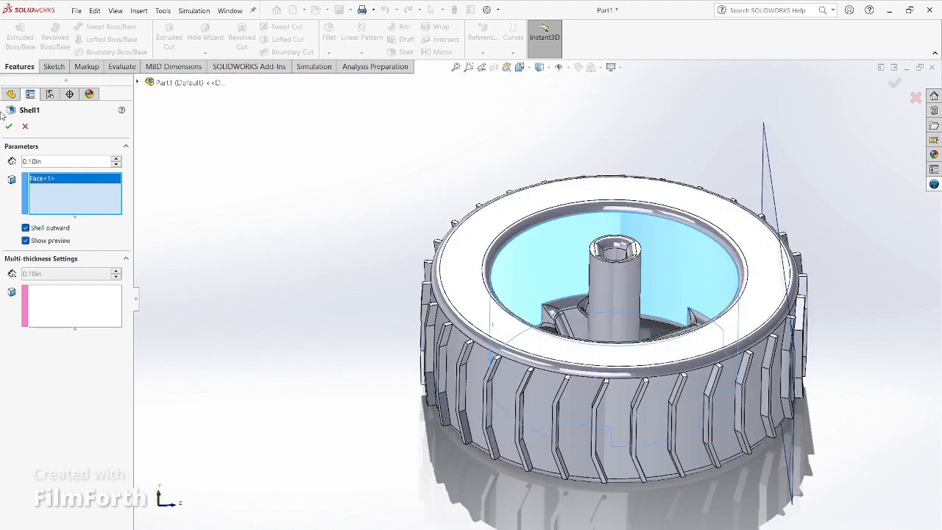
{"action": "left_click", "coordinate": [8, 126]}
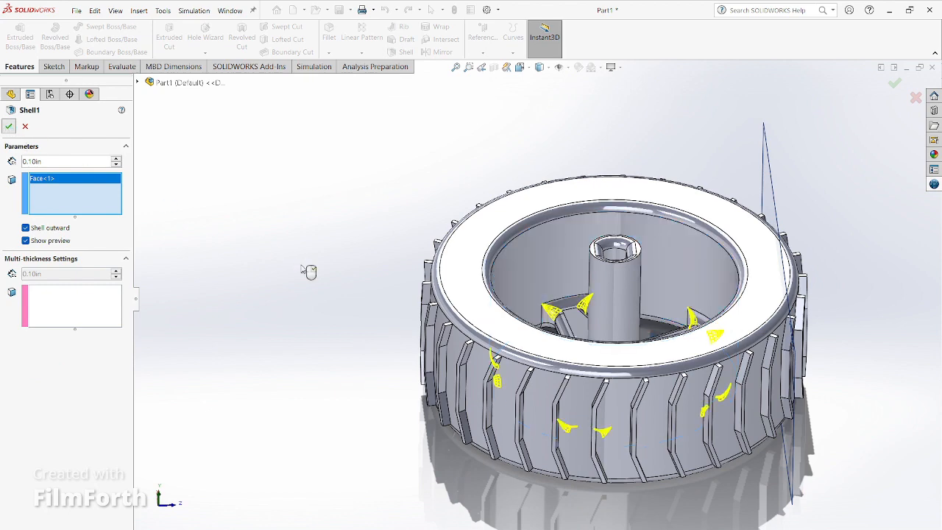
{"action": "left_click", "coordinate": [25, 127]}
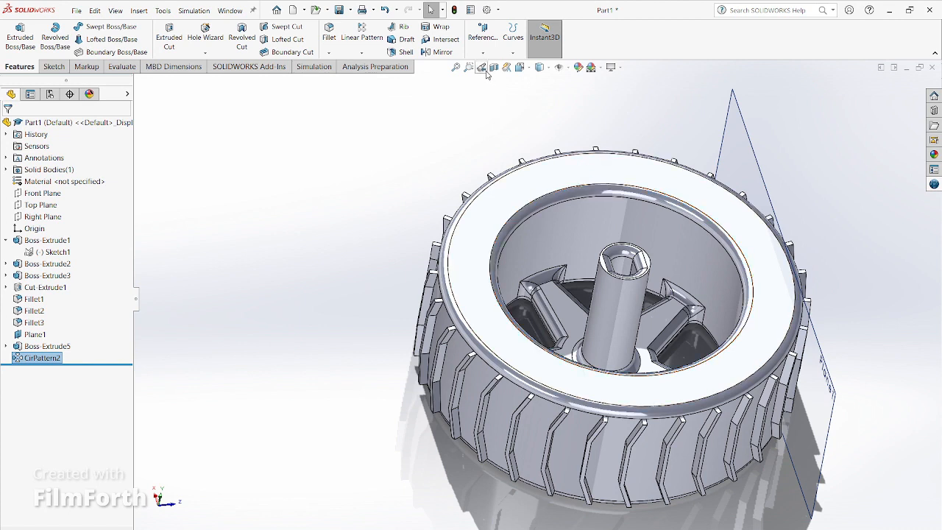
On the wheel's flat ring-shaped side face, sketch two circles centred on the origin with radii of about 0.88 in and 1.17 in
{"action": "left_click", "coordinate": [56, 67]}
{"action": "left_click", "coordinate": [16, 34]}
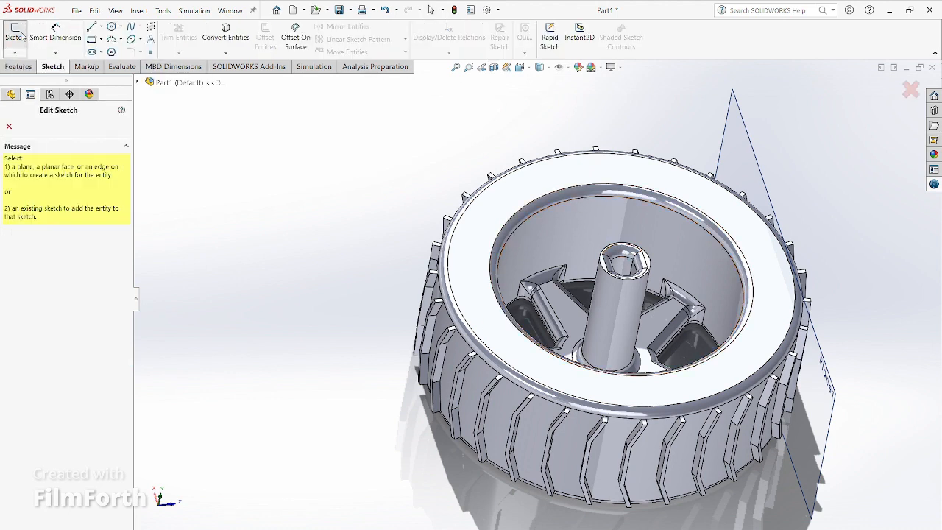
{"action": "left_click", "coordinate": [493, 211]}
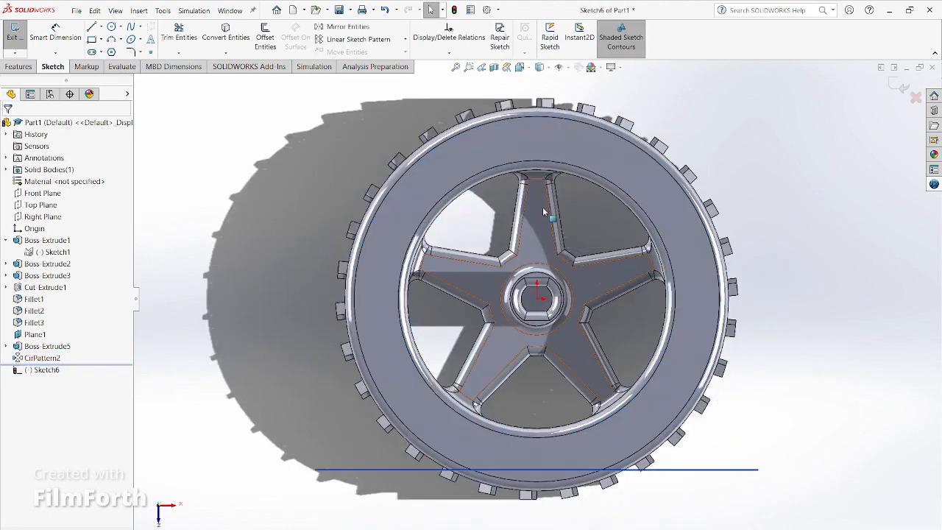
{"action": "left_click", "coordinate": [112, 27]}
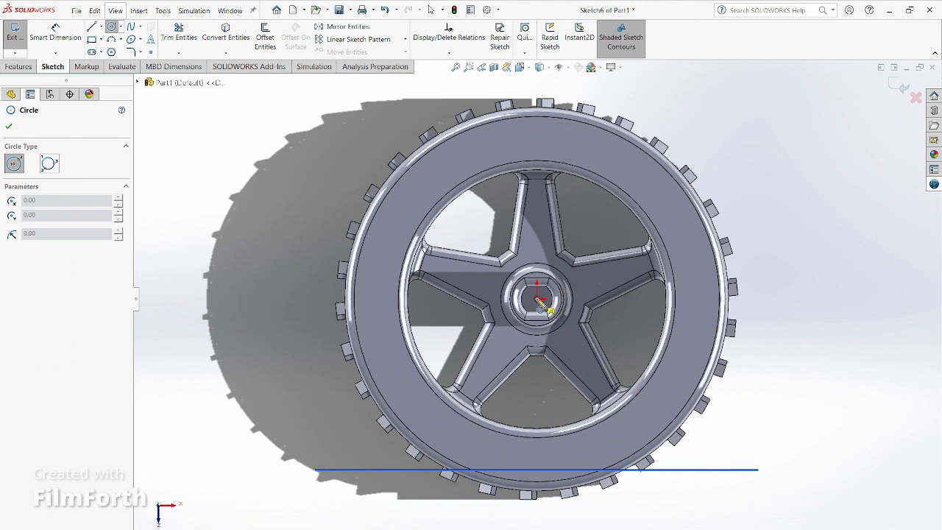
{"action": "left_click", "coordinate": [538, 300]}
{"action": "left_click", "coordinate": [589, 181]}
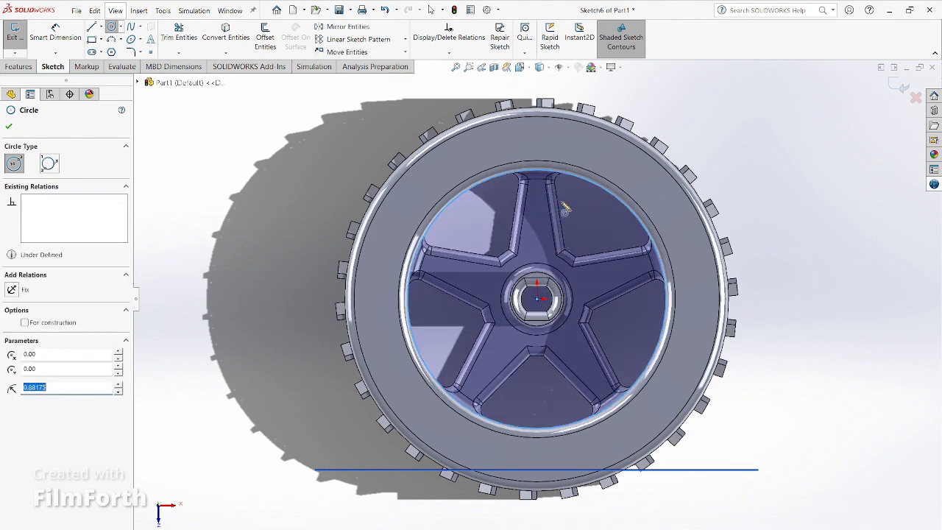
{"action": "left_click", "coordinate": [538, 299]}
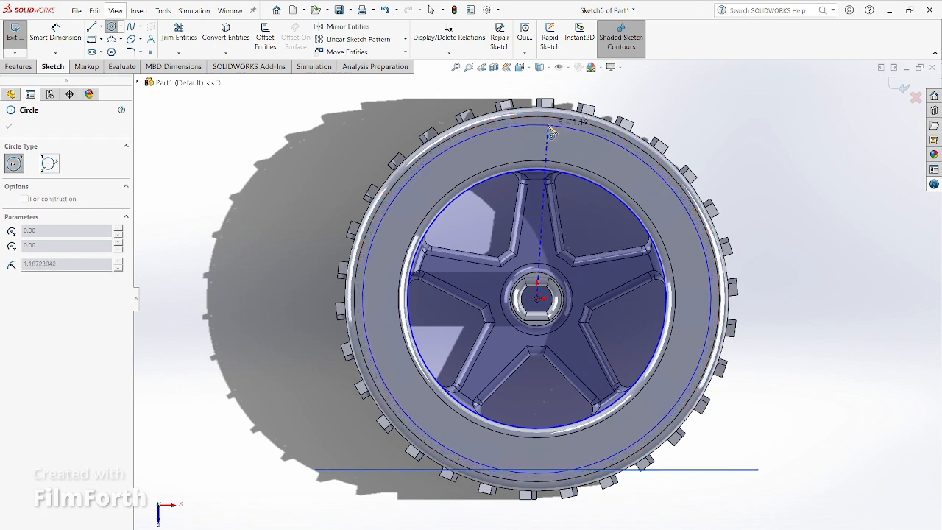
{"action": "left_click", "coordinate": [550, 135]}
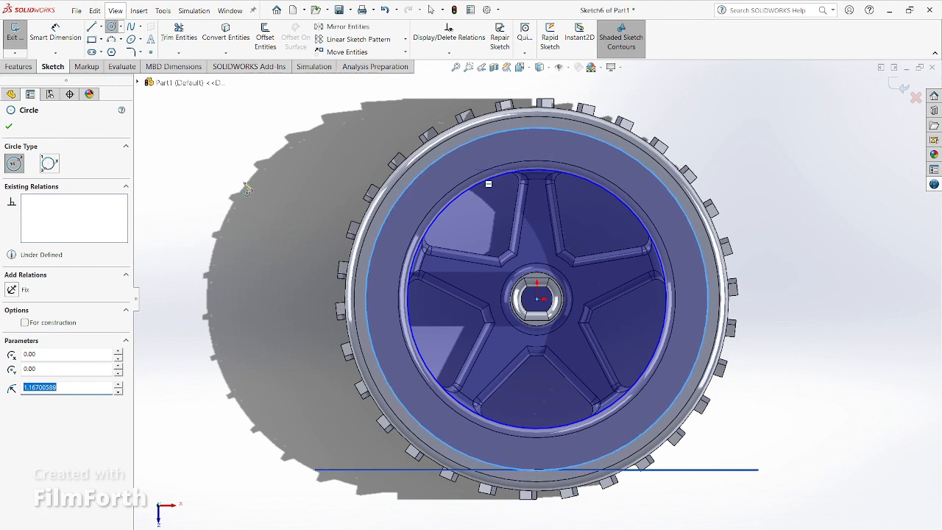
{"action": "left_click", "coordinate": [15, 43]}
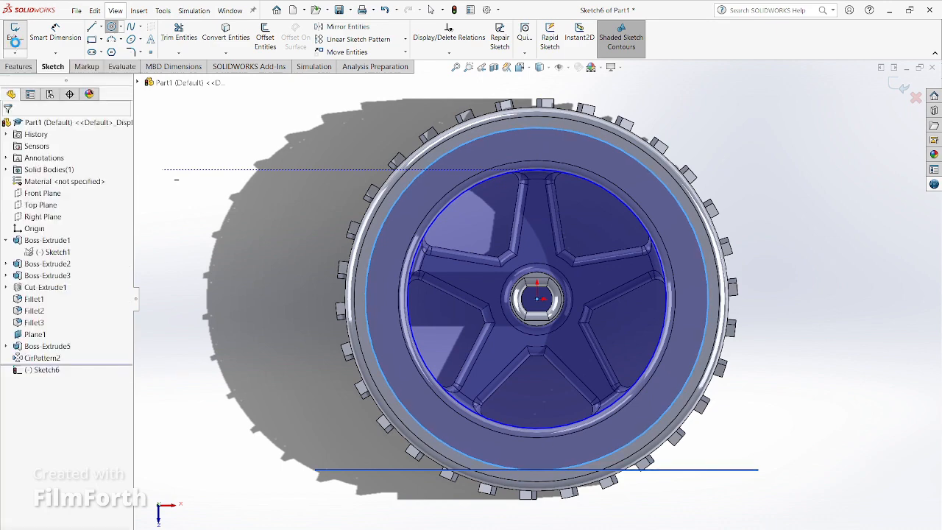
Set up an extruded cut of the two-circle sketch with the Up To Surface end condition, ending at the small face at a spoke's outer end
{"action": "left_click", "coordinate": [34, 67]}
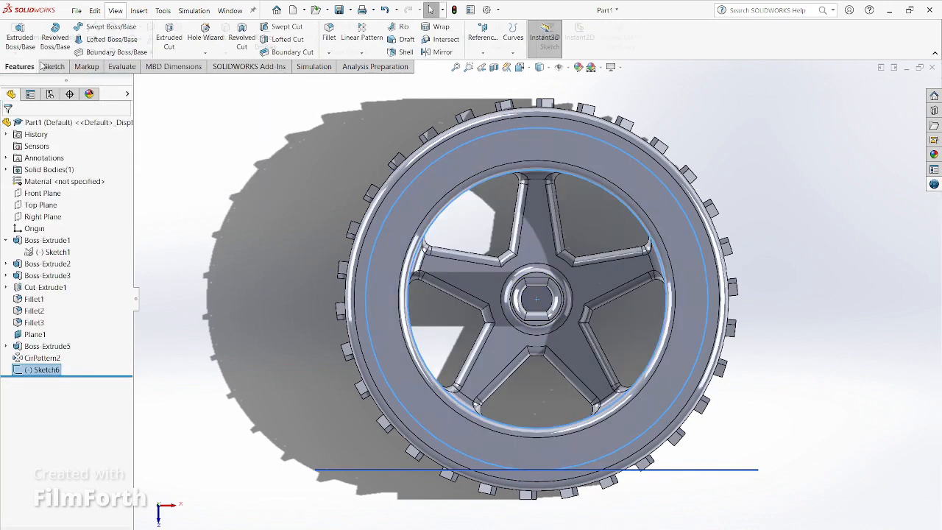
{"action": "left_click", "coordinate": [170, 30]}
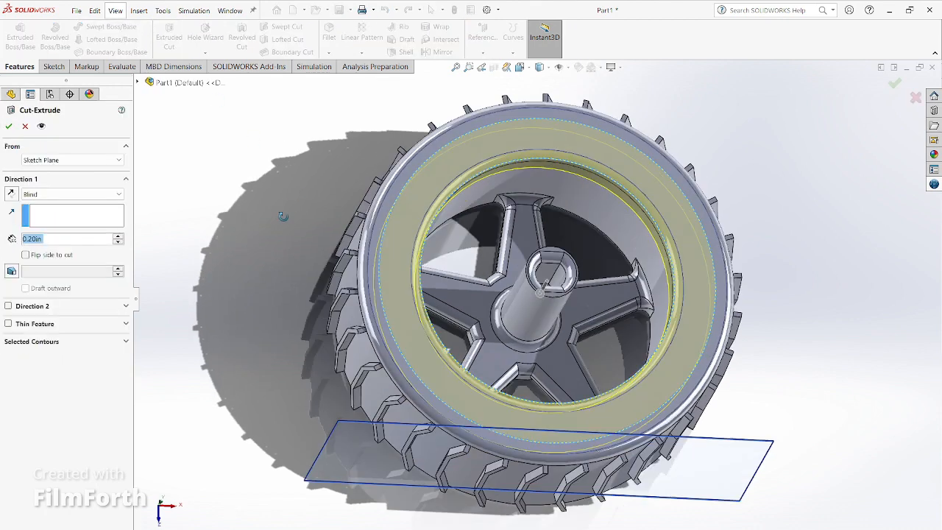
{"action": "left_click", "coordinate": [58, 195]}
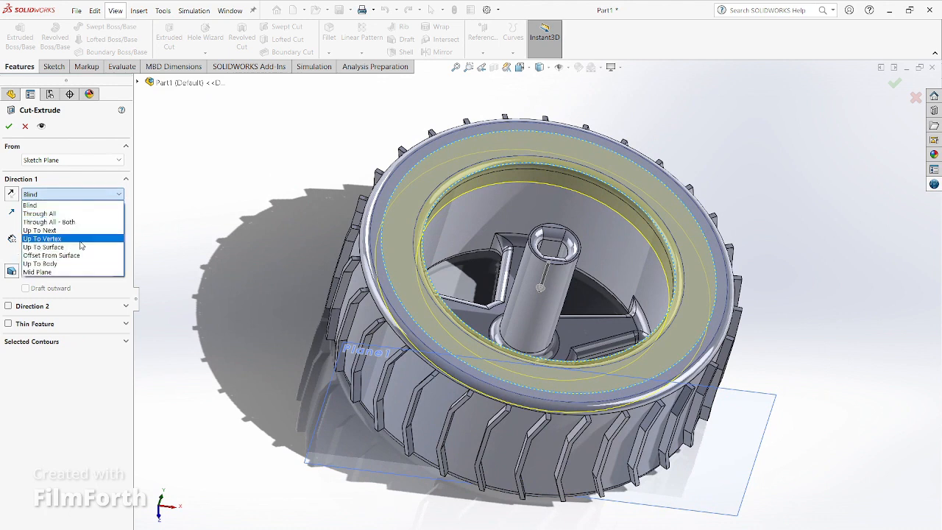
{"action": "left_click", "coordinate": [80, 247]}
{"action": "middle_click_drag", "start_coordinate": [184, 276], "coordinate": [182, 288]}
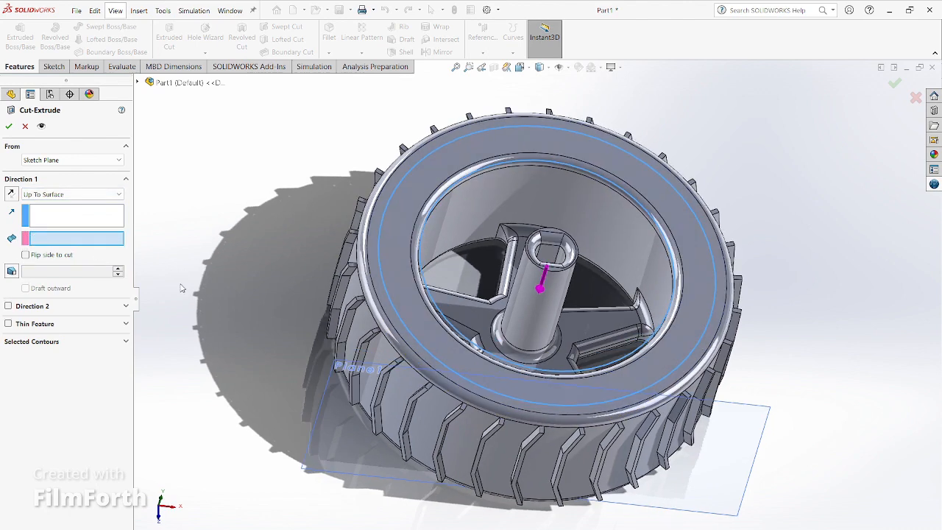
{"action": "scroll", "coordinate": [182, 288], "scroll_direction": "up", "scroll_amount": 1}
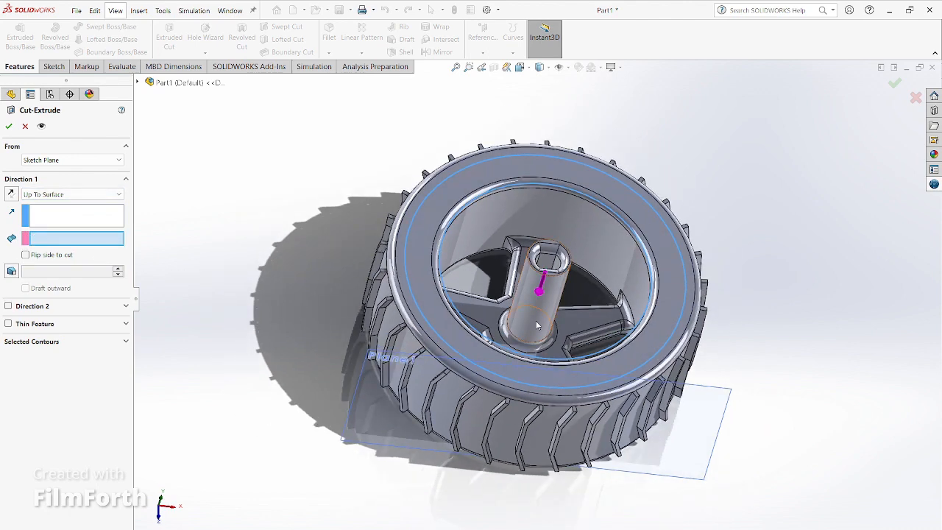
{"action": "left_click", "coordinate": [602, 318]}
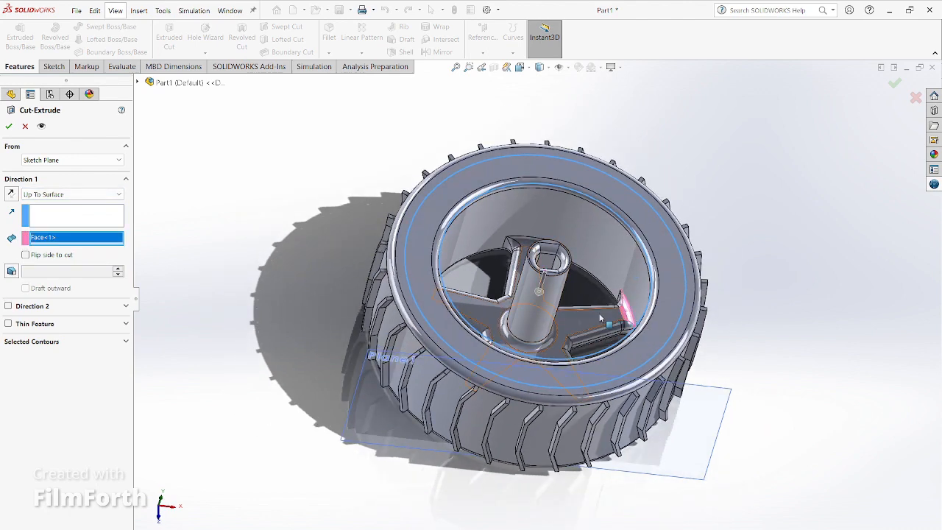
Assign the flat face of the spokes as the direction reference of the extruded cut
{"action": "left_click", "coordinate": [65, 219]}
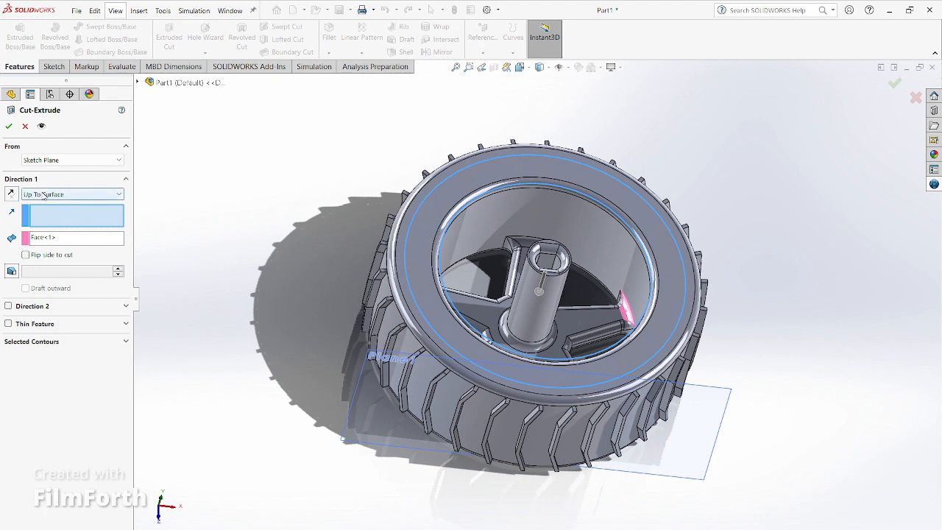
{"action": "left_click", "coordinate": [63, 219]}
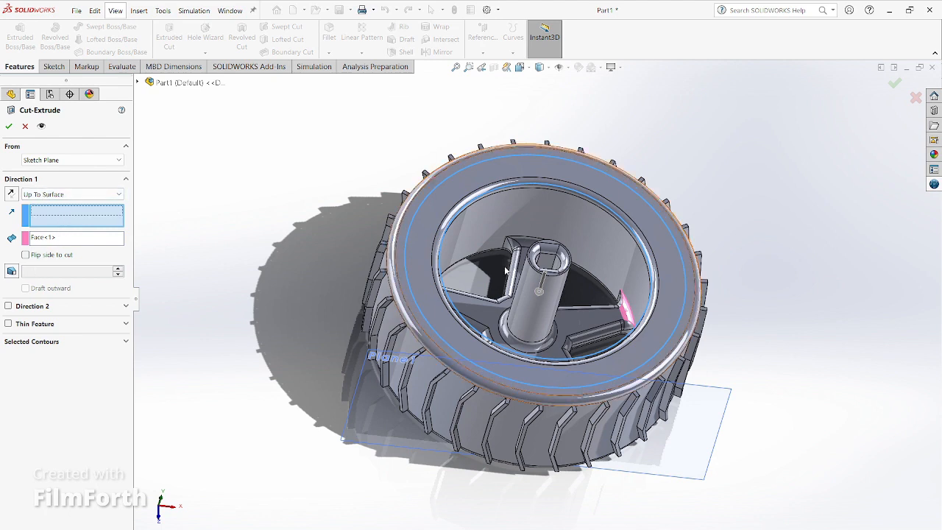
{"action": "left_click", "coordinate": [613, 321]}
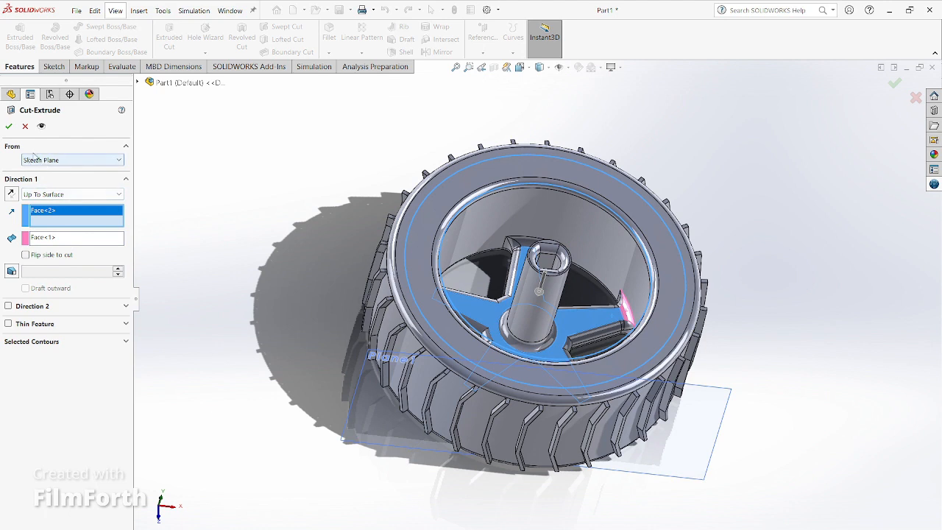
Remove Sketch6 from the cut's selected contours, add it again from the feature tree, and reapply the Up To Surface end condition
{"action": "left_click", "coordinate": [91, 342]}
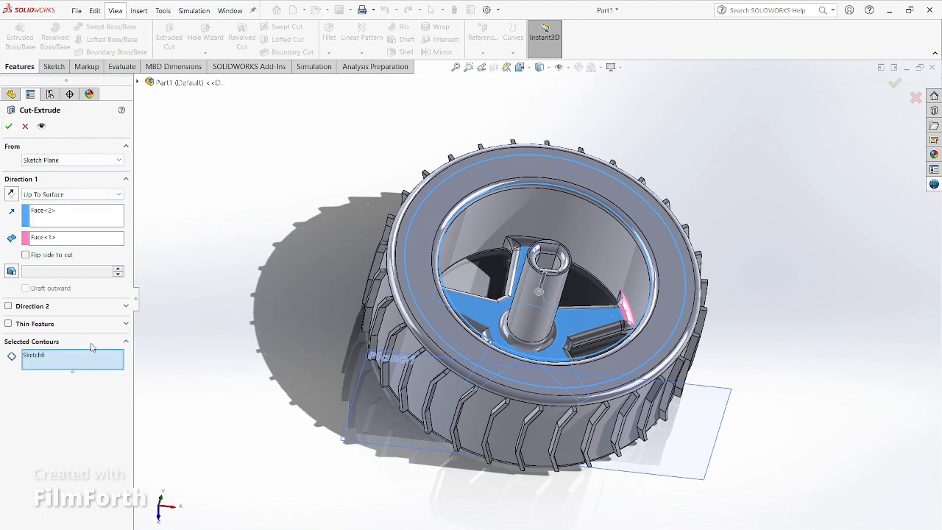
{"action": "left_click", "coordinate": [70, 356]}
{"action": "right_click", "coordinate": [69, 359]}
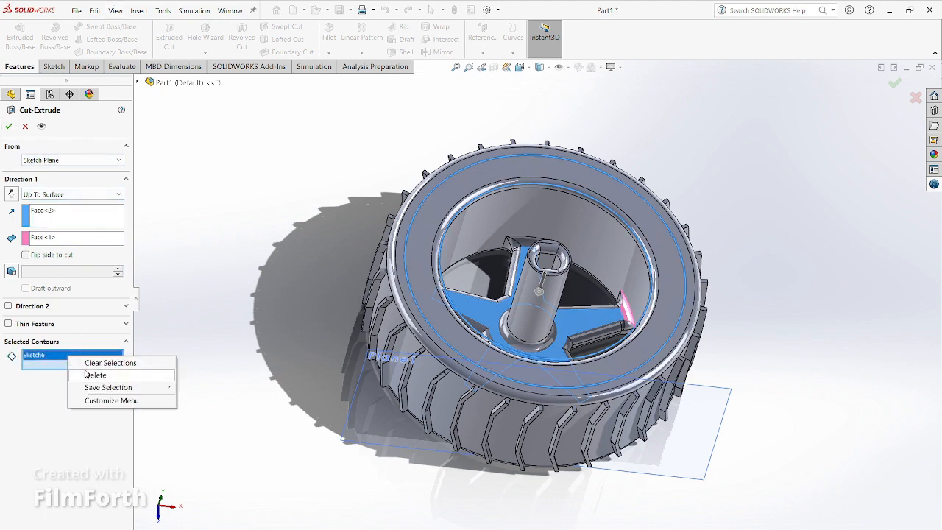
{"action": "left_click", "coordinate": [94, 374]}
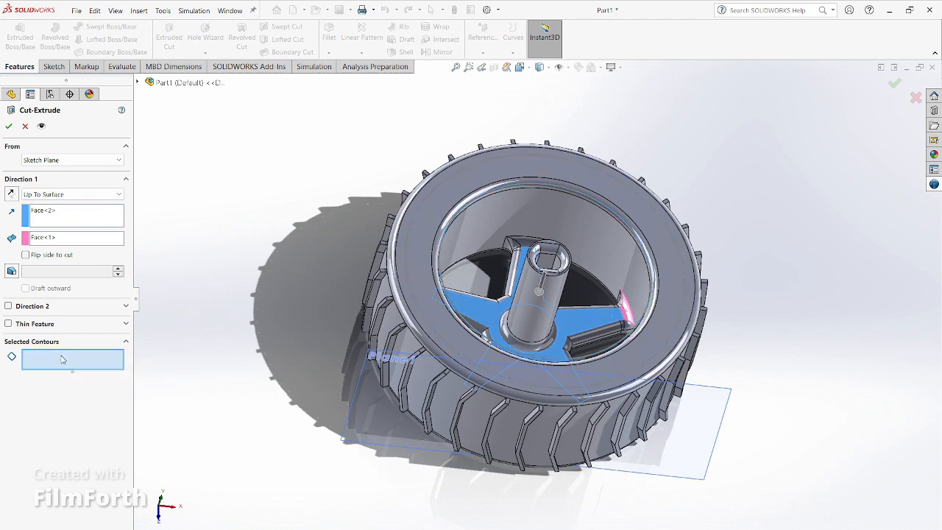
{"action": "left_click", "coordinate": [138, 81]}
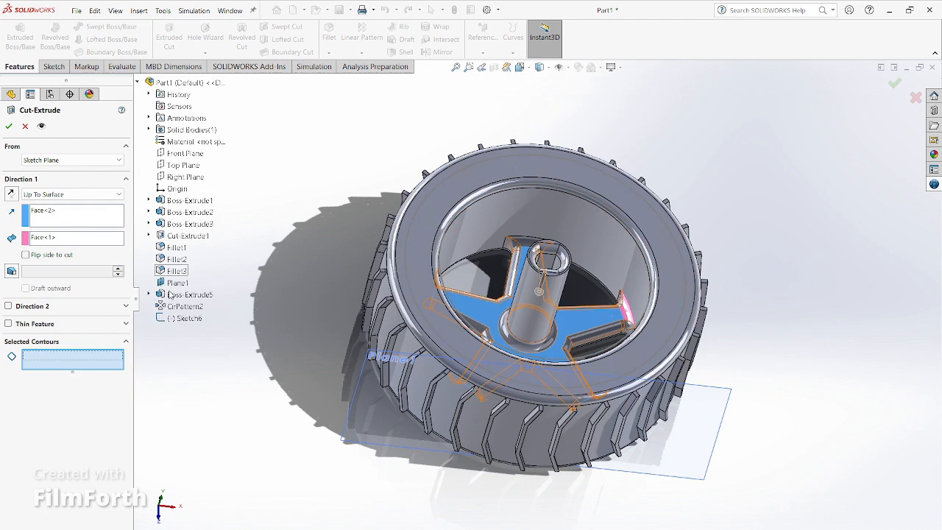
{"action": "left_click", "coordinate": [184, 317]}
{"action": "left_click", "coordinate": [52, 194]}
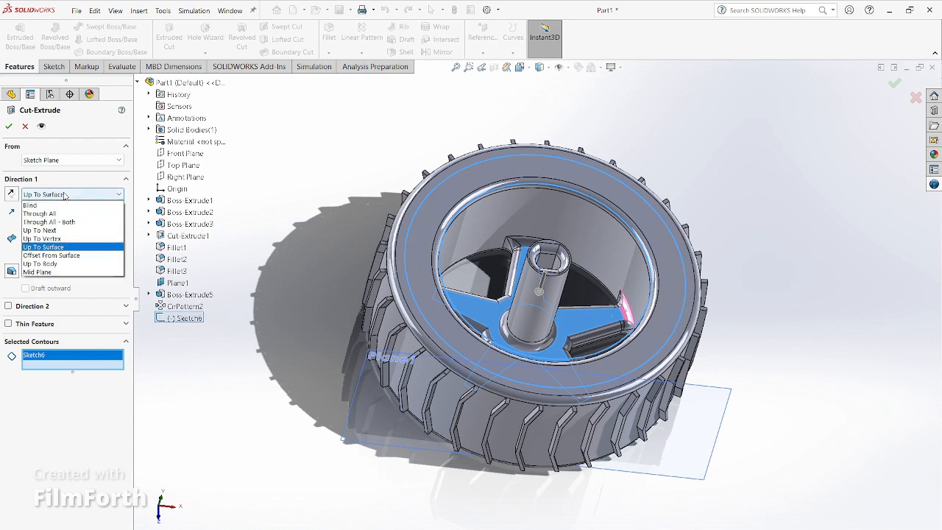
{"action": "left_click", "coordinate": [90, 247]}
Remove the small spoke-end face as the surface at which the cut ends
{"action": "left_click", "coordinate": [58, 210]}
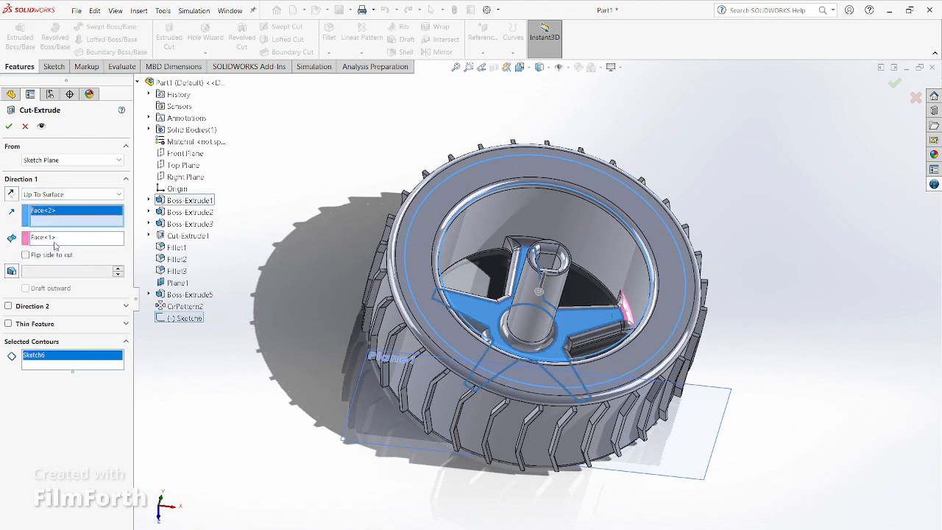
{"action": "left_click", "coordinate": [49, 242]}
{"action": "right_click", "coordinate": [49, 241]}
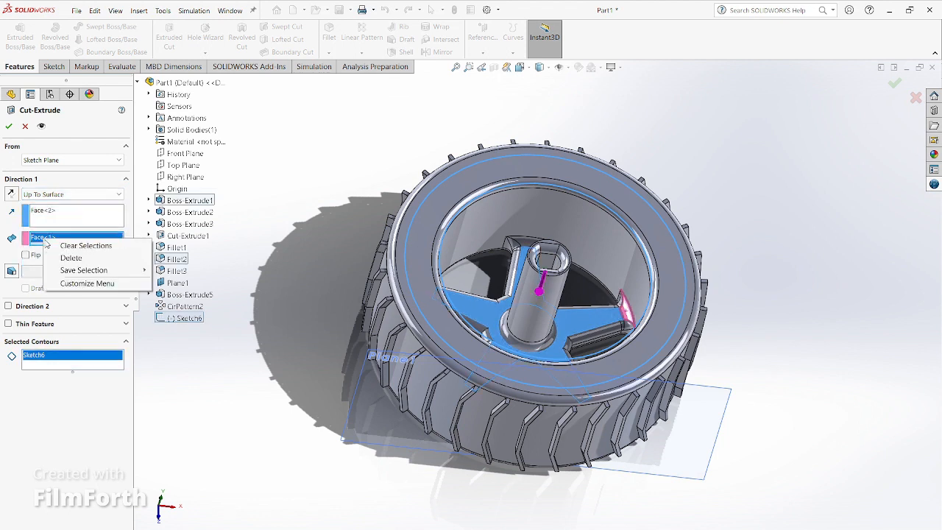
{"action": "left_click", "coordinate": [74, 256]}
{"action": "left_click", "coordinate": [57, 220]}
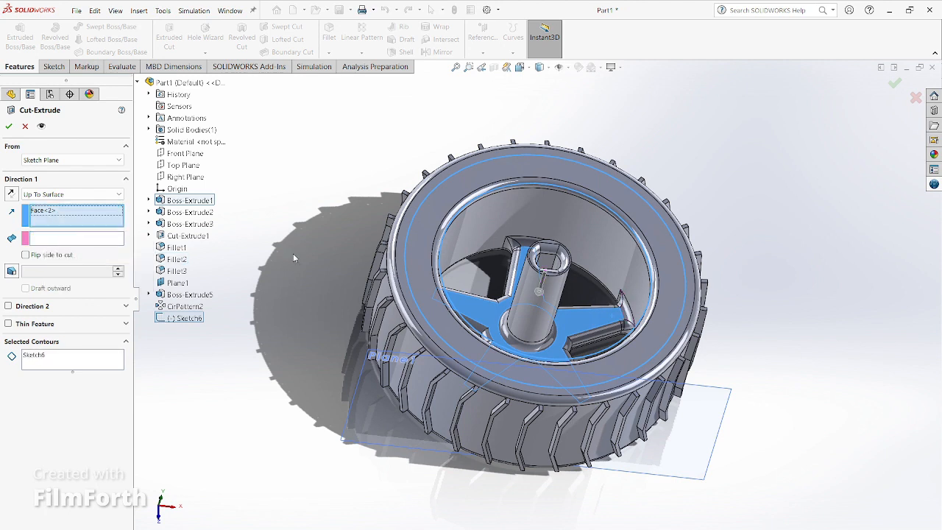
{"action": "left_click", "coordinate": [589, 313]}
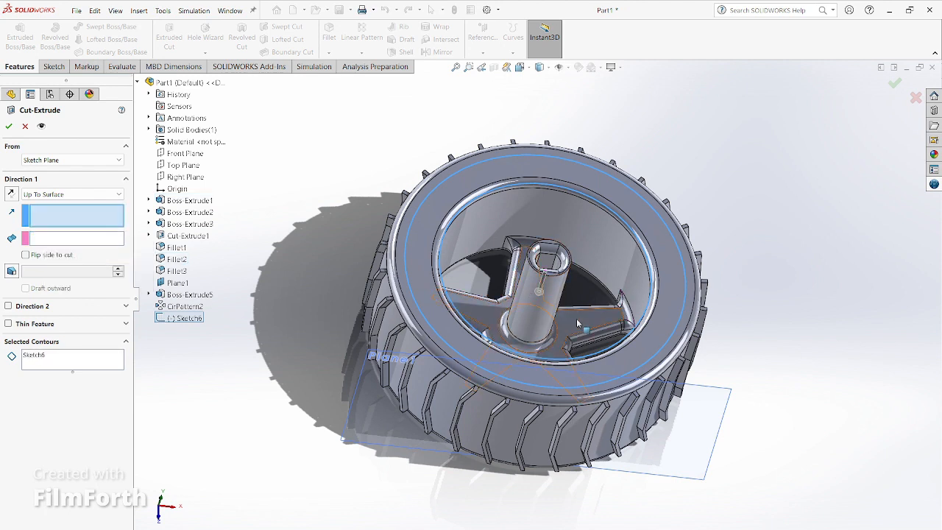
{"action": "left_click", "coordinate": [576, 318]}
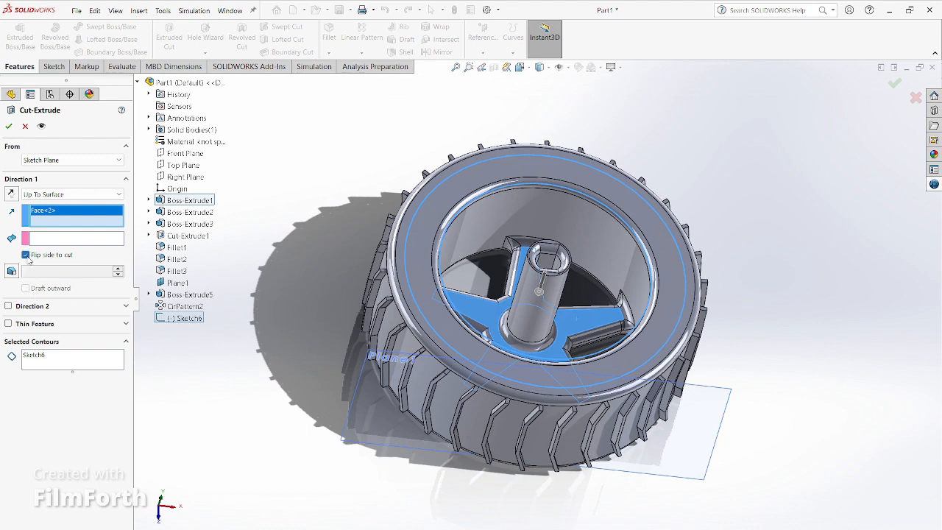
{"action": "middle_click_drag", "start_coordinate": [248, 333], "coordinate": [287, 359]}
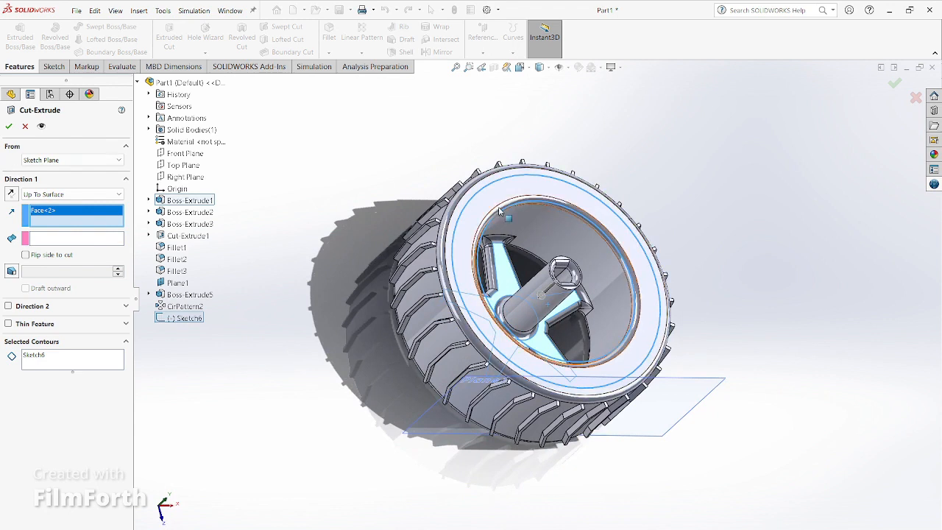
{"action": "left_click", "coordinate": [8, 126]}
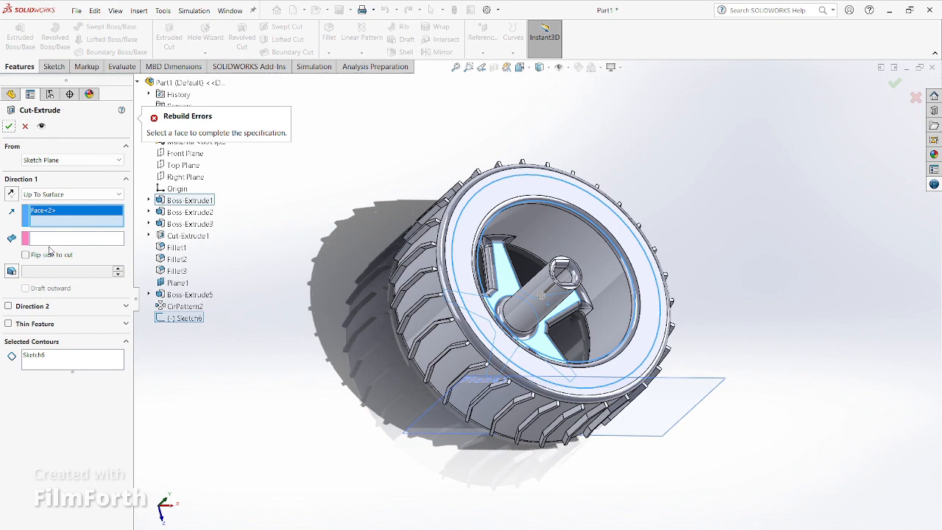
{"action": "left_click", "coordinate": [62, 363]}
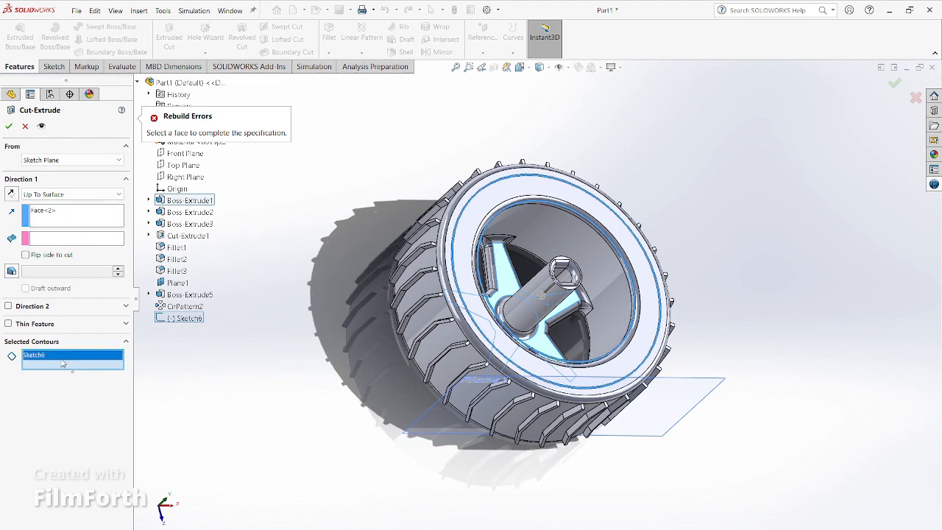
{"action": "left_click", "coordinate": [65, 216]}
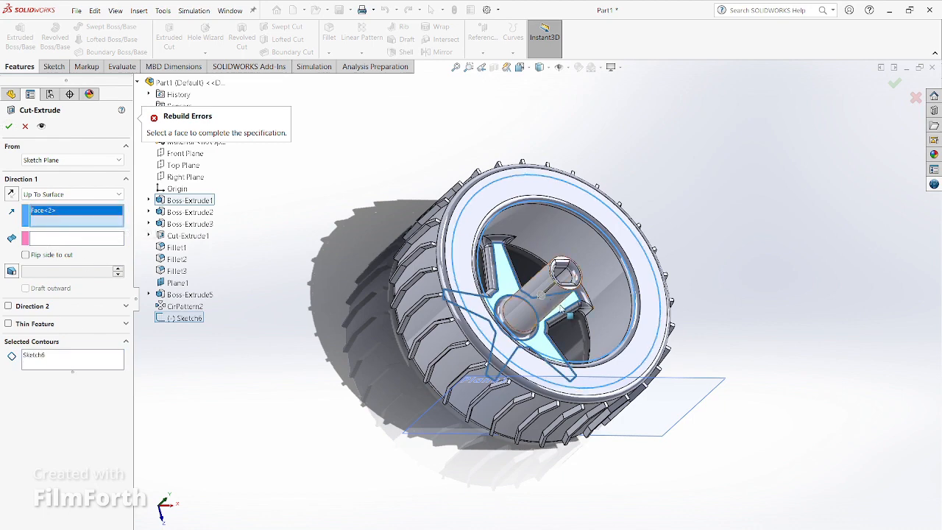
{"action": "scroll", "coordinate": [567, 310], "scroll_direction": "down", "scroll_amount": 5}
{"action": "scroll", "coordinate": [568, 309], "scroll_direction": "down", "scroll_amount": 1}
{"action": "left_click", "coordinate": [579, 302]}
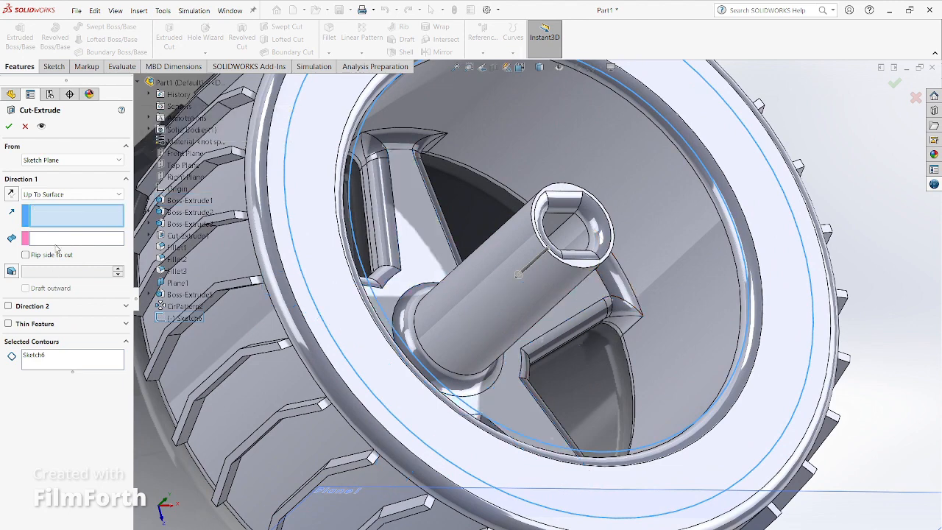
{"action": "left_click", "coordinate": [423, 254]}
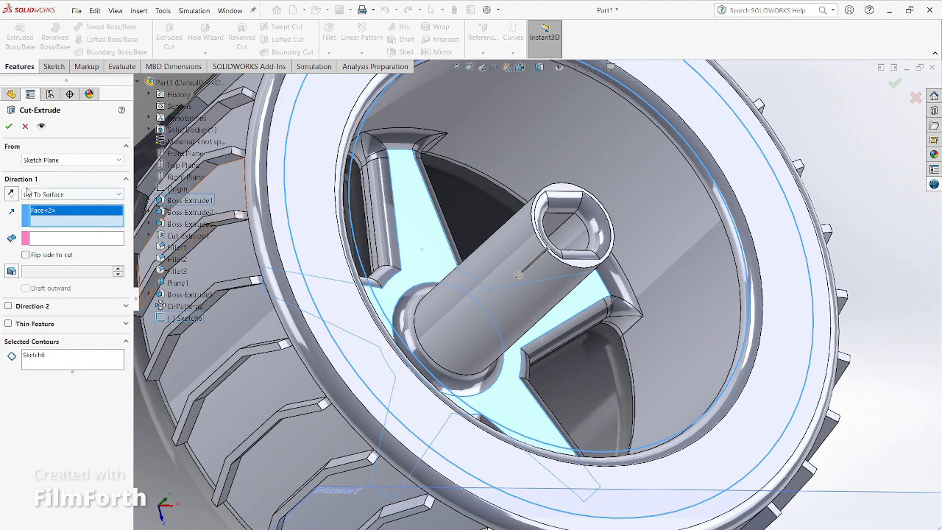
{"action": "left_click", "coordinate": [26, 128]}
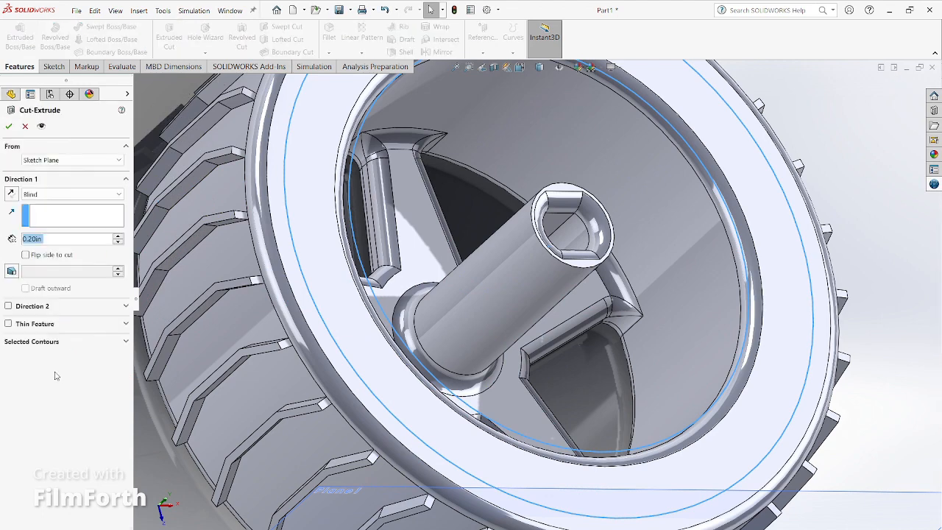
Cut the two-circle sketch with an extruded cut using Up To Surface, ending at the flat face of the spokes
{"action": "left_click", "coordinate": [70, 195]}
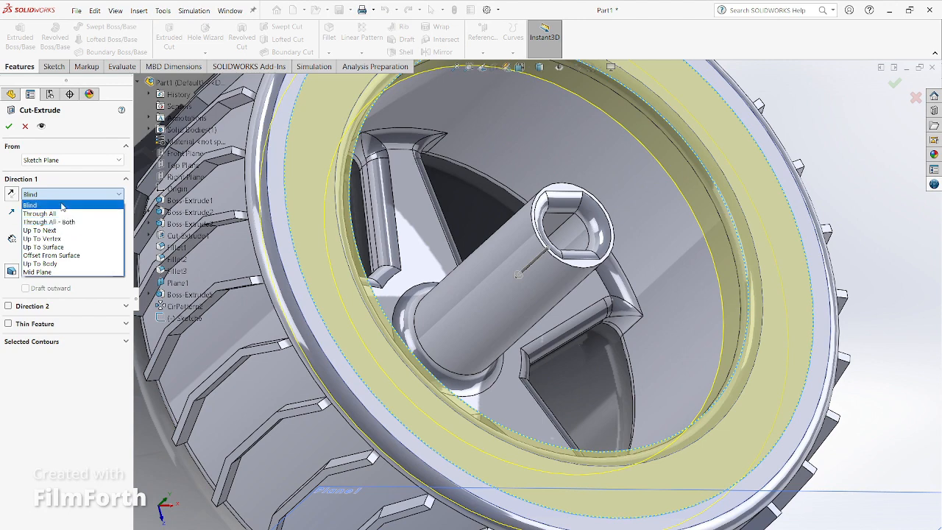
{"action": "left_click", "coordinate": [65, 248]}
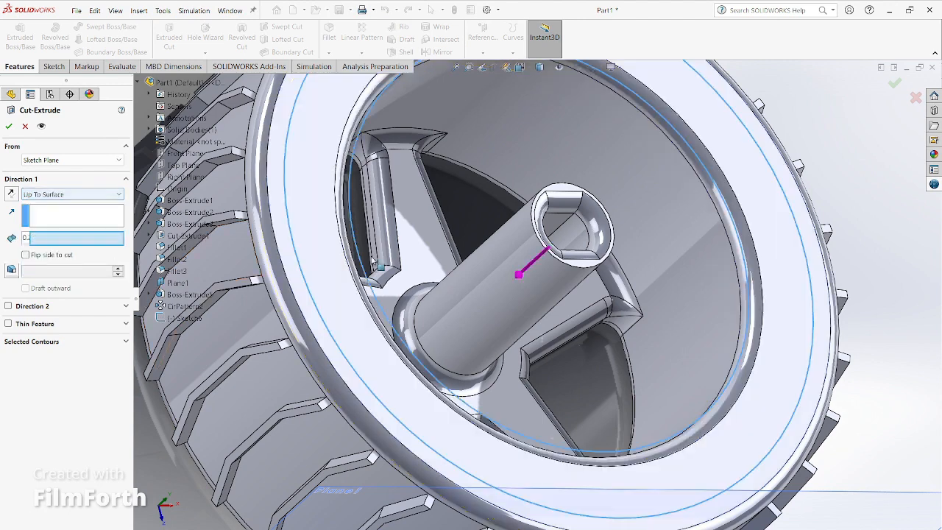
{"action": "left_click", "coordinate": [418, 247]}
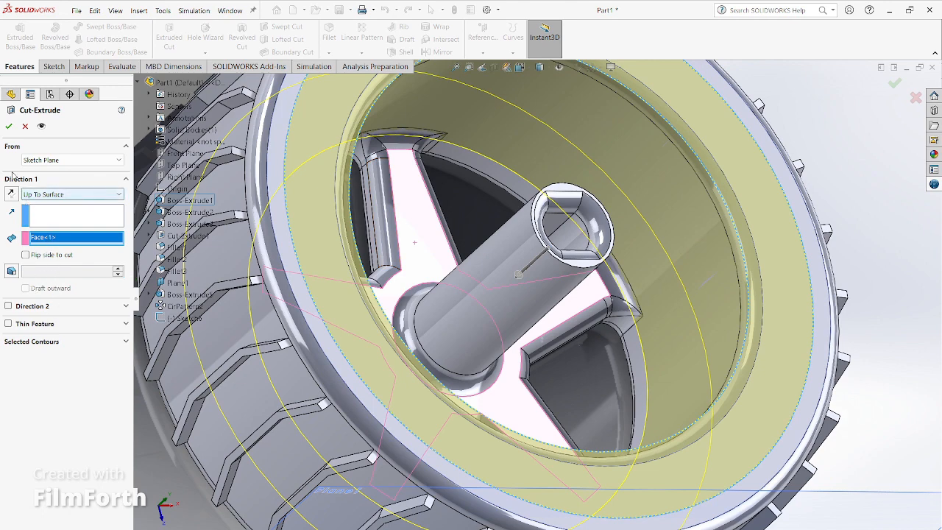
{"action": "left_click", "coordinate": [9, 126]}
{"action": "scroll", "coordinate": [564, 358], "scroll_direction": "up", "scroll_amount": 3}
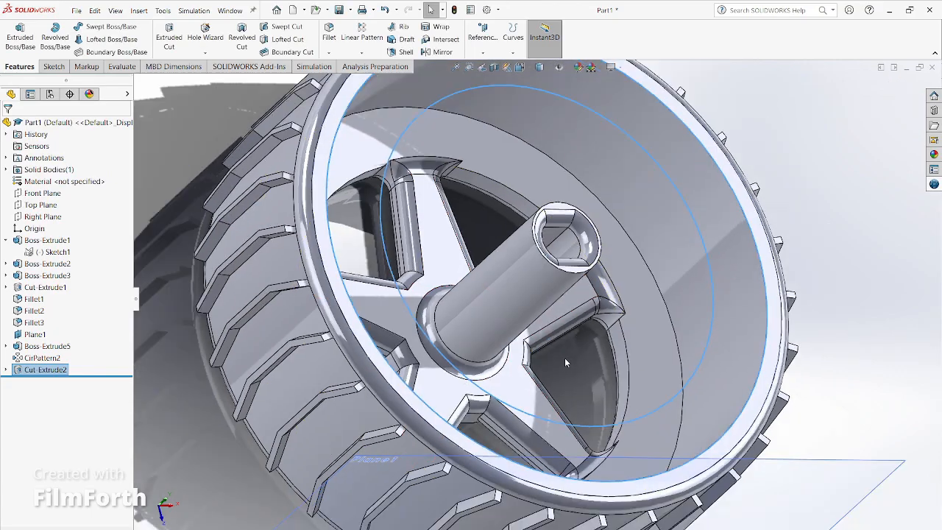
Delete the Fillet3 feature that rounds the spoke edges and the base of the hub
{"action": "middle_click_drag", "start_coordinate": [870, 316], "coordinate": [830, 317]}
{"action": "scroll", "coordinate": [830, 317], "scroll_direction": "down", "scroll_amount": 1}
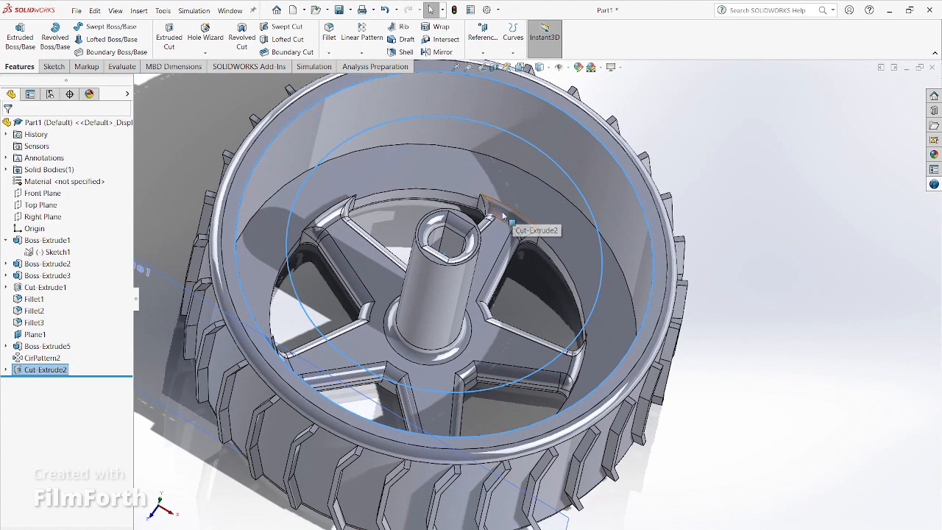
{"action": "right_click", "coordinate": [39, 326]}
{"action": "left_click", "coordinate": [81, 392]}
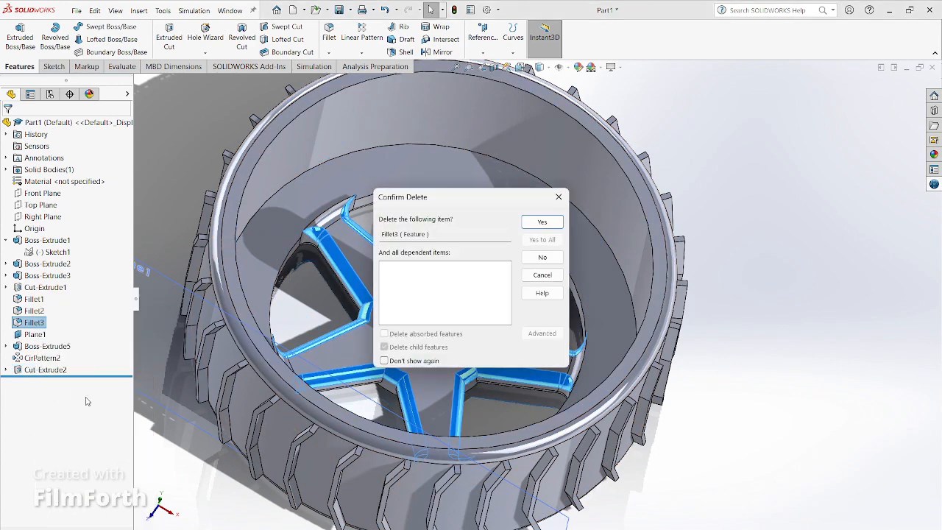
{"action": "left_click", "coordinate": [553, 224]}
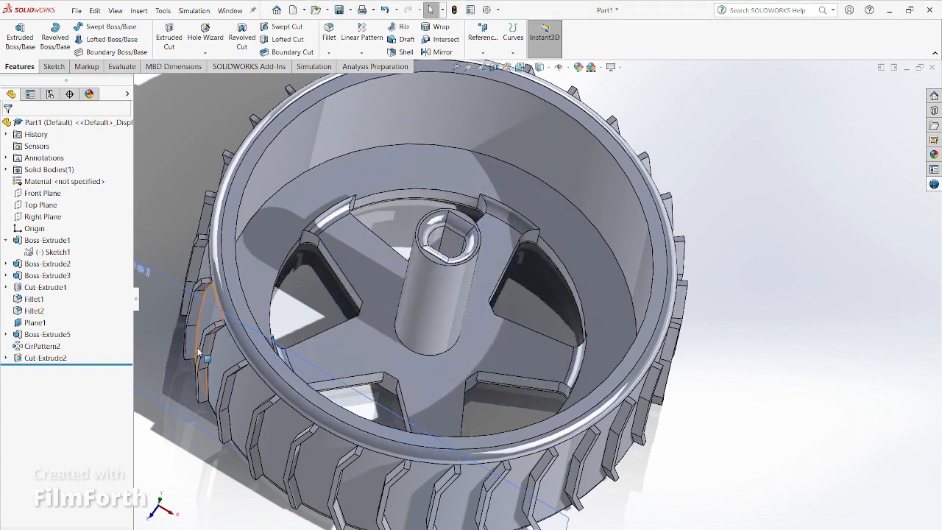
Try to delete Fillet2 together with its dependent features Boss-Extrude5, Sketch5 and CirPattern2, and undo the deletion
{"action": "right_click", "coordinate": [35, 315]}
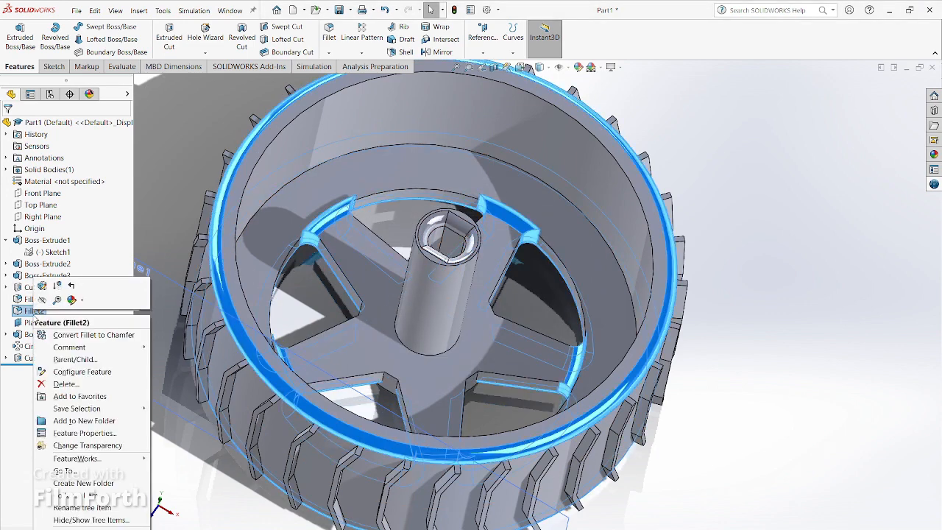
{"action": "left_click", "coordinate": [62, 387]}
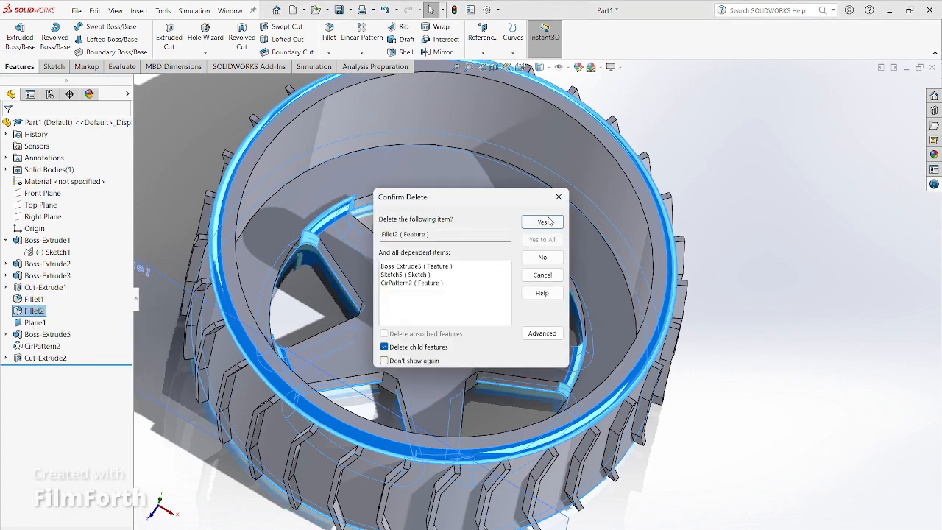
{"action": "left_click", "coordinate": [548, 221]}
{"action": "scroll", "coordinate": [470, 331], "scroll_direction": "up", "scroll_amount": 3}
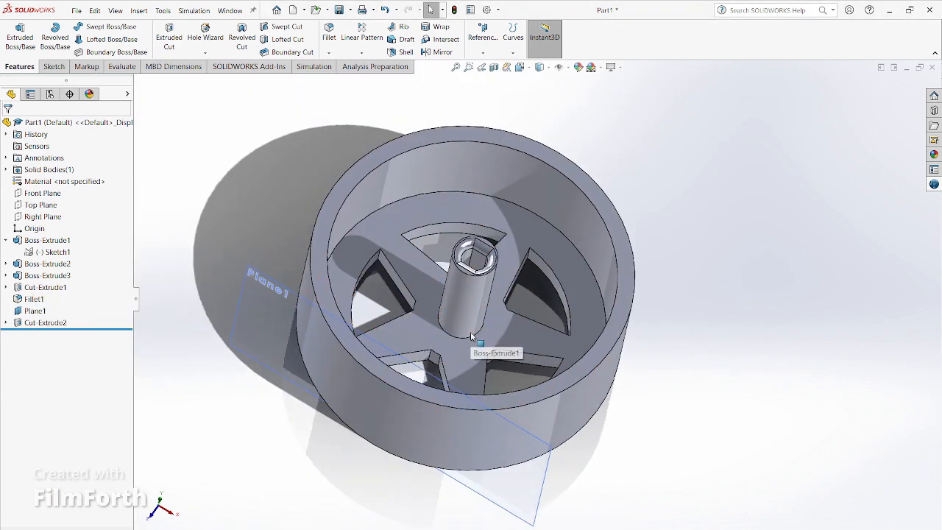
{"action": "middle_click_drag", "start_coordinate": [470, 331], "coordinate": [248, 319]}
{"action": "scroll", "coordinate": [248, 319], "scroll_direction": "down", "scroll_amount": 3}
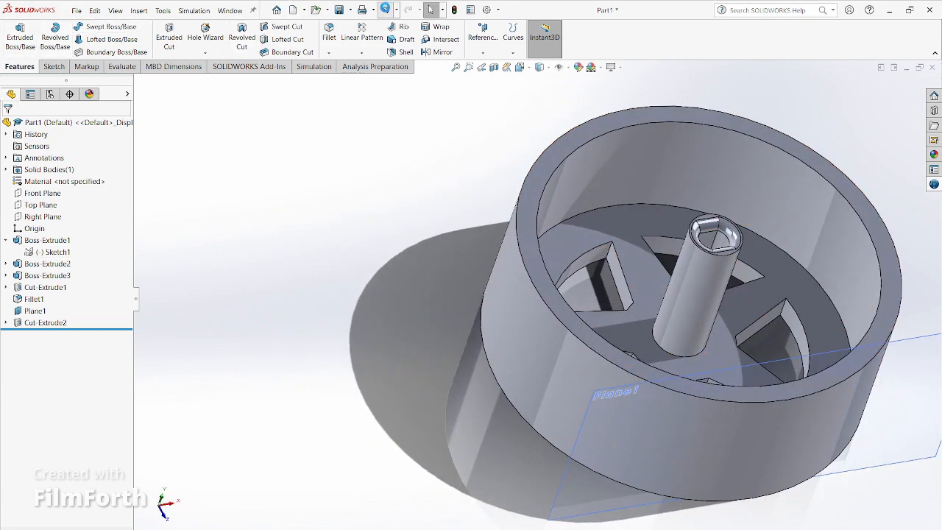
{"action": "left_click", "coordinate": [385, 9]}
{"action": "scroll", "coordinate": [256, 354], "scroll_direction": "up", "scroll_amount": 1}
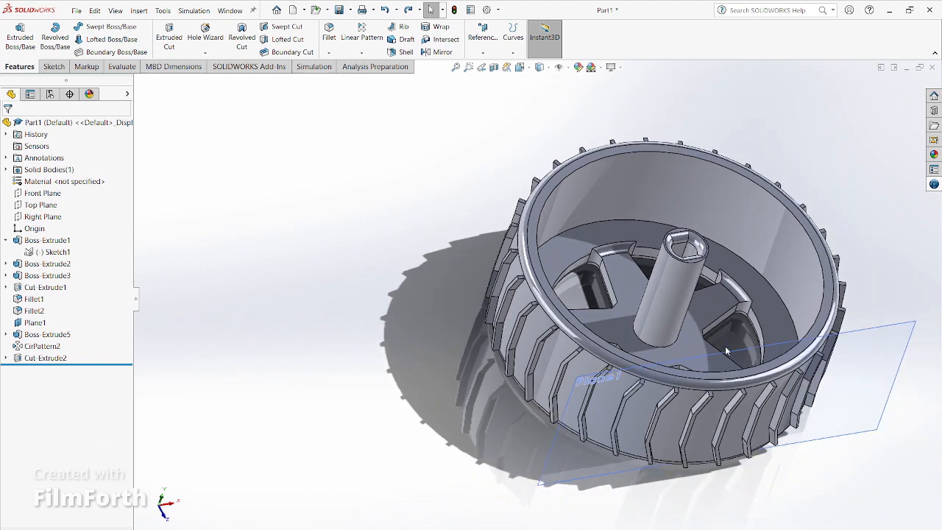
{"action": "scroll", "coordinate": [726, 349], "scroll_direction": "down", "scroll_amount": 2}
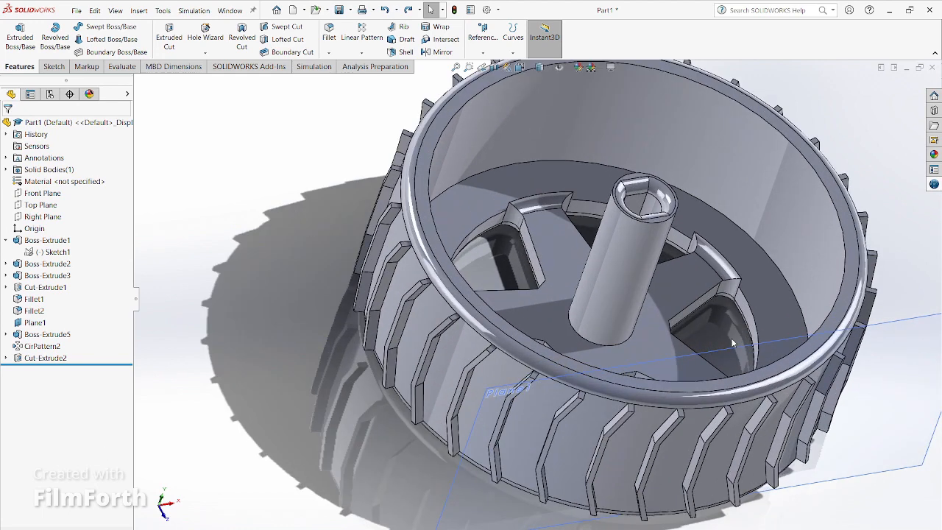
{"action": "left_click", "coordinate": [37, 316]}
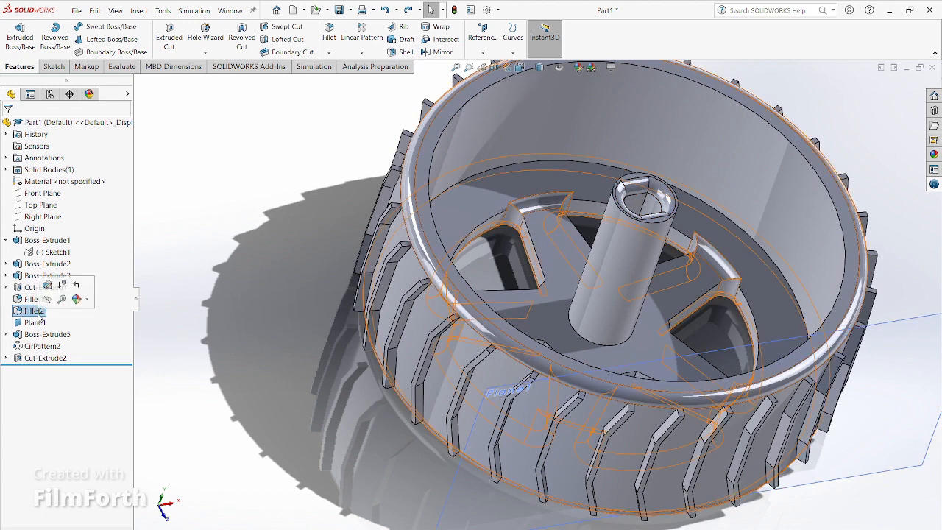
{"action": "right_click", "coordinate": [35, 315]}
{"action": "left_click", "coordinate": [67, 383]}
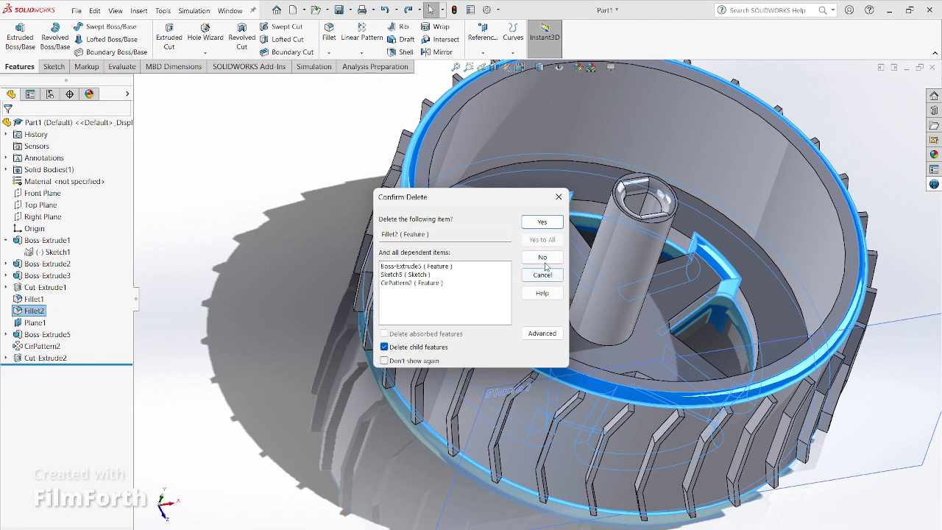
{"action": "left_click", "coordinate": [443, 268]}
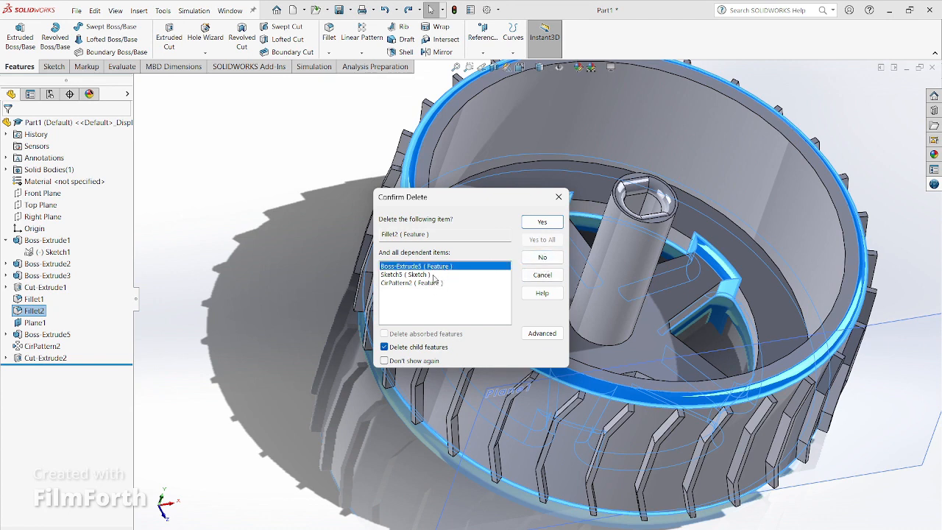
{"action": "left_click", "coordinate": [433, 277]}
{"action": "left_click", "coordinate": [432, 284]}
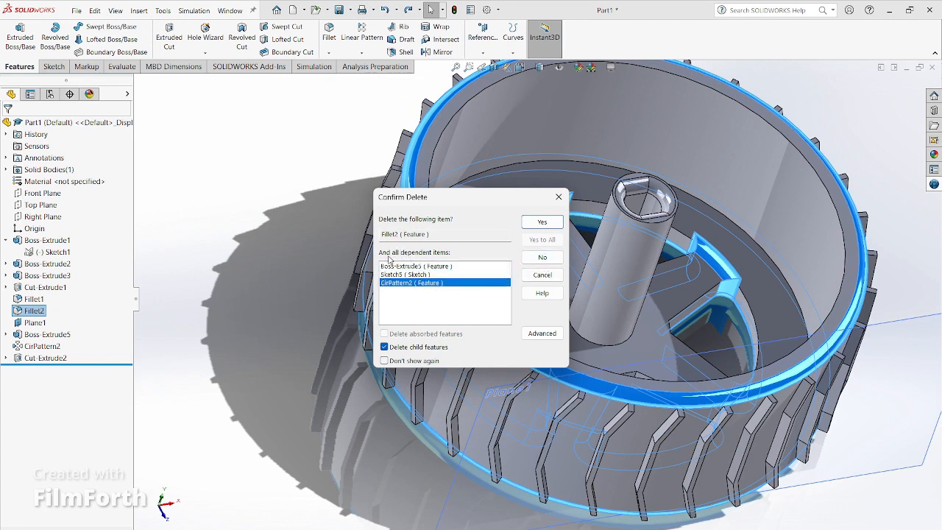
{"action": "left_click", "coordinate": [534, 259]}
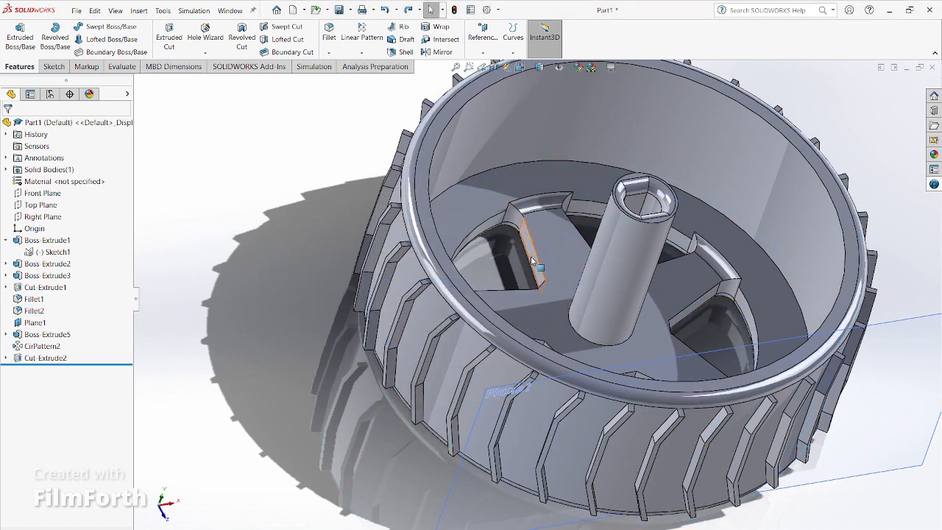
Delete Fillet2 while keeping its child features, ignoring the rebuild error for Sketch5 and dismissing the rebuild report
{"action": "right_click", "coordinate": [41, 312]}
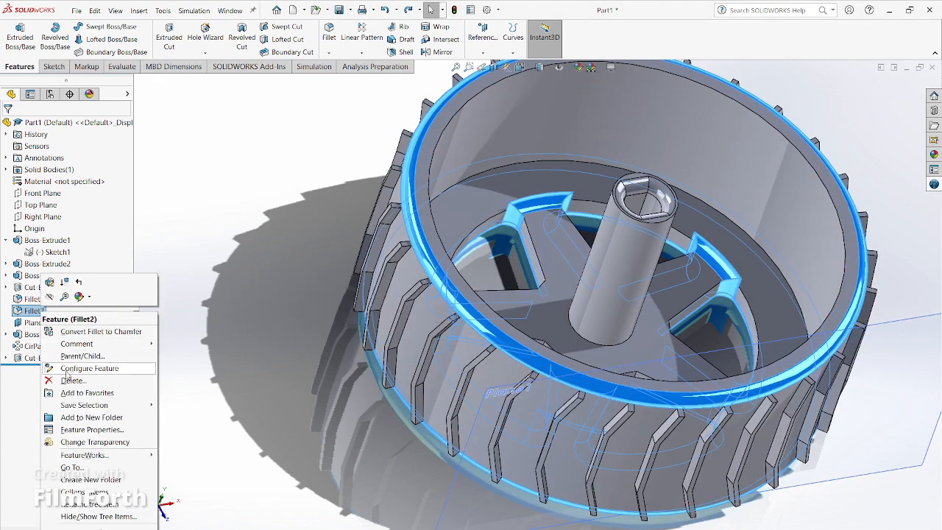
{"action": "left_click", "coordinate": [71, 380]}
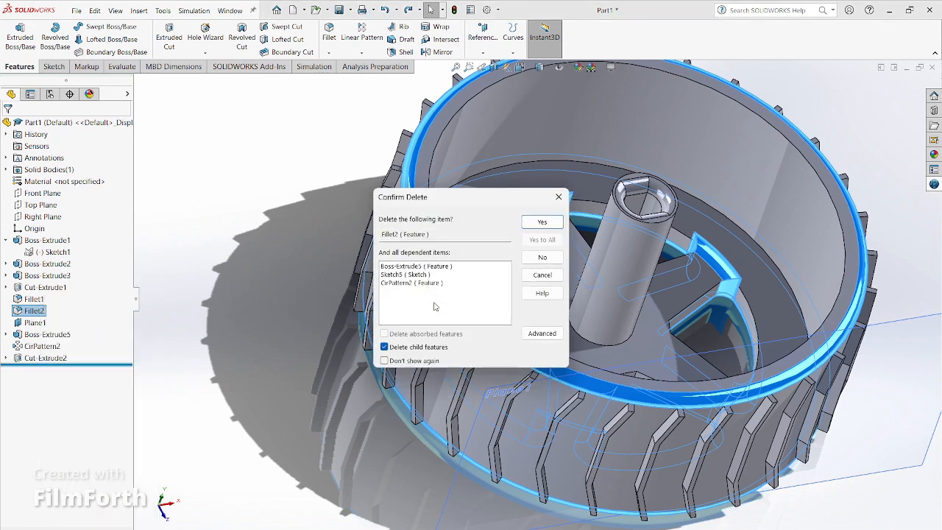
{"action": "left_click", "coordinate": [440, 285]}
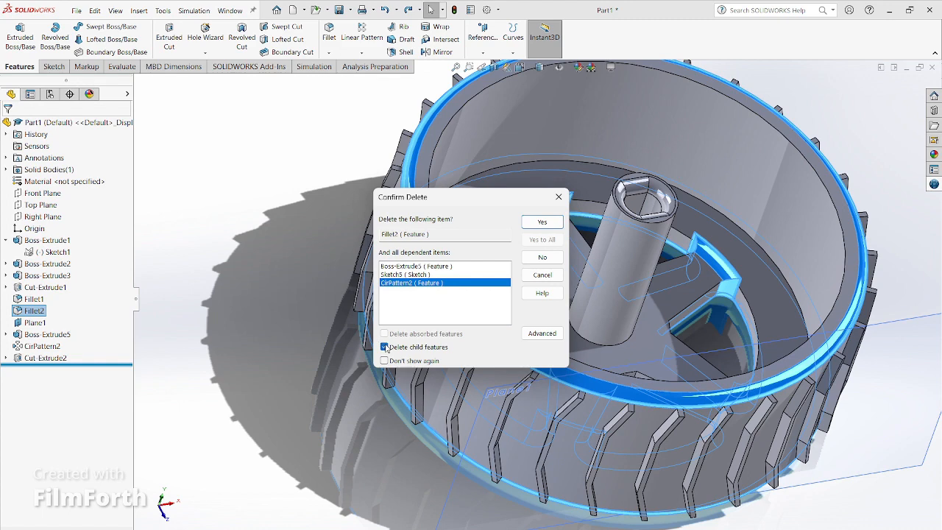
{"action": "left_click", "coordinate": [384, 346]}
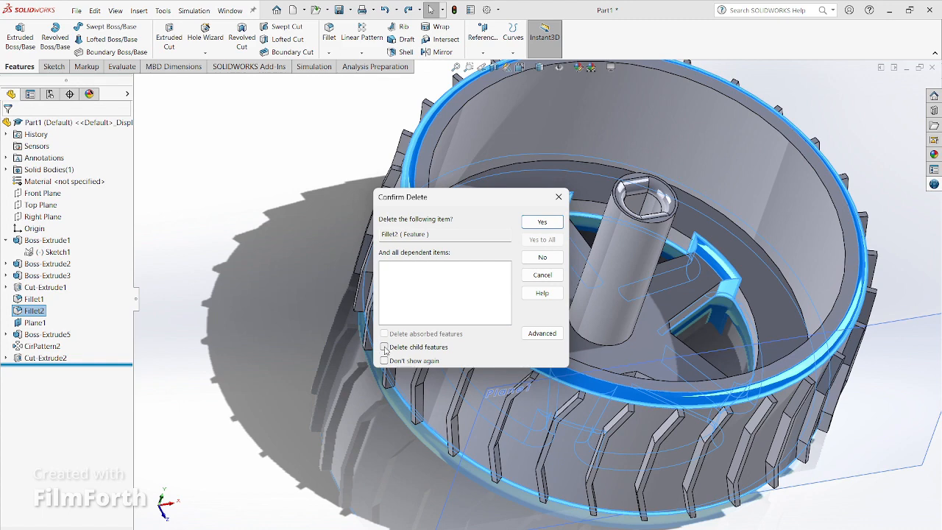
{"action": "left_click", "coordinate": [550, 223]}
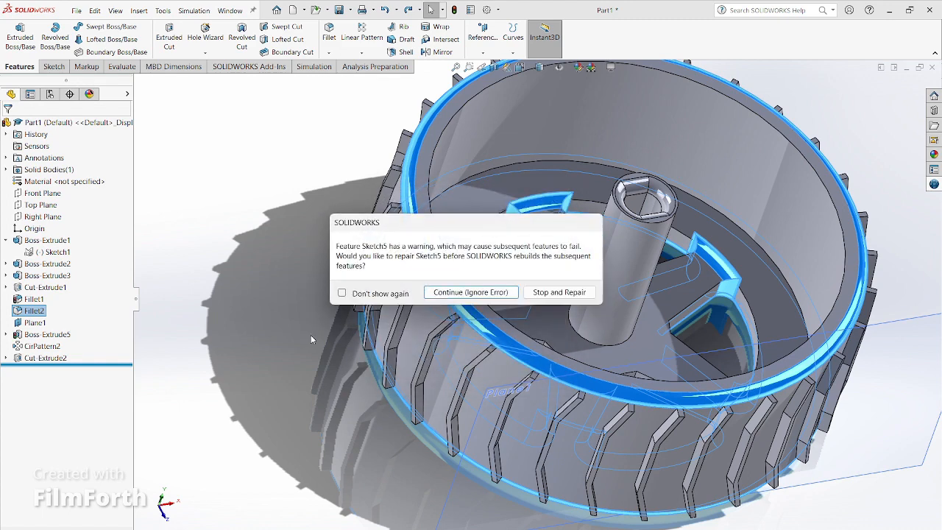
{"action": "left_click", "coordinate": [501, 293]}
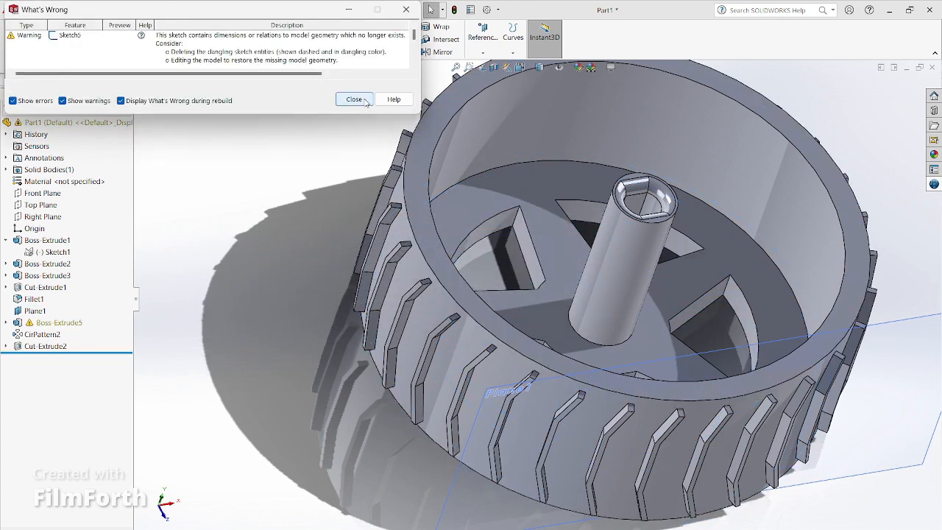
{"action": "left_click", "coordinate": [354, 99]}
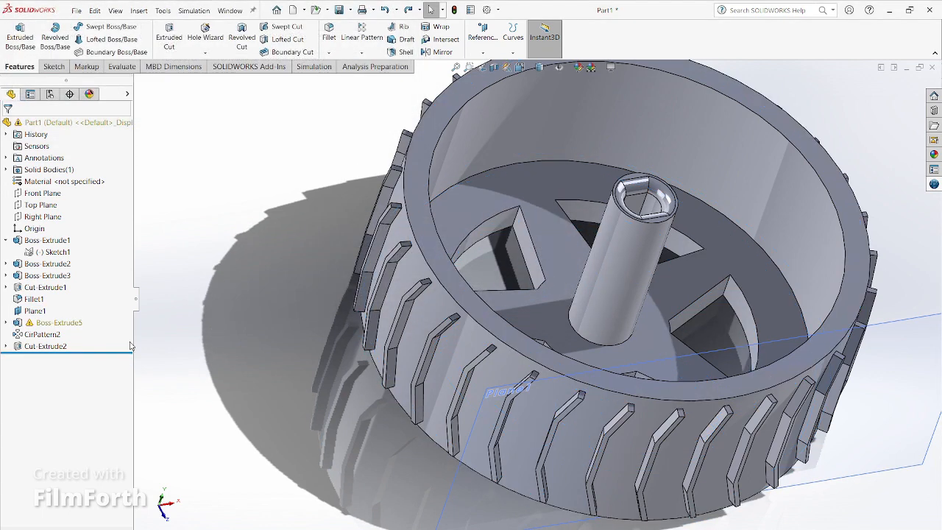
{"action": "left_click", "coordinate": [40, 323]}
{"action": "left_click", "coordinate": [206, 380]}
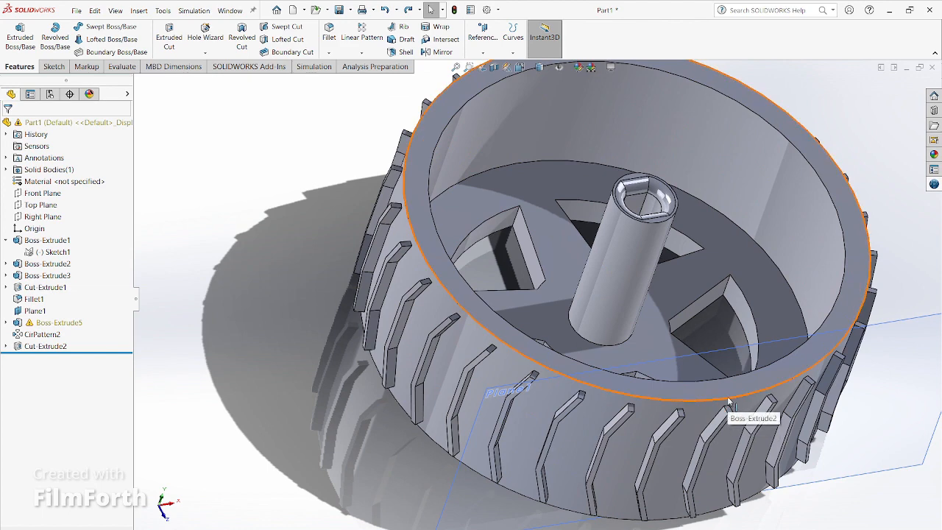
{"action": "right_click", "coordinate": [47, 324]}
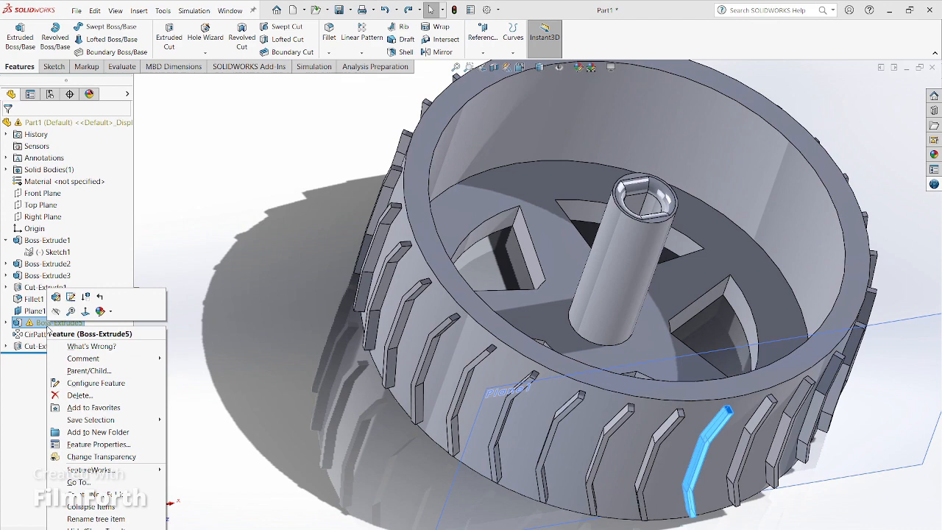
{"action": "left_click", "coordinate": [188, 222]}
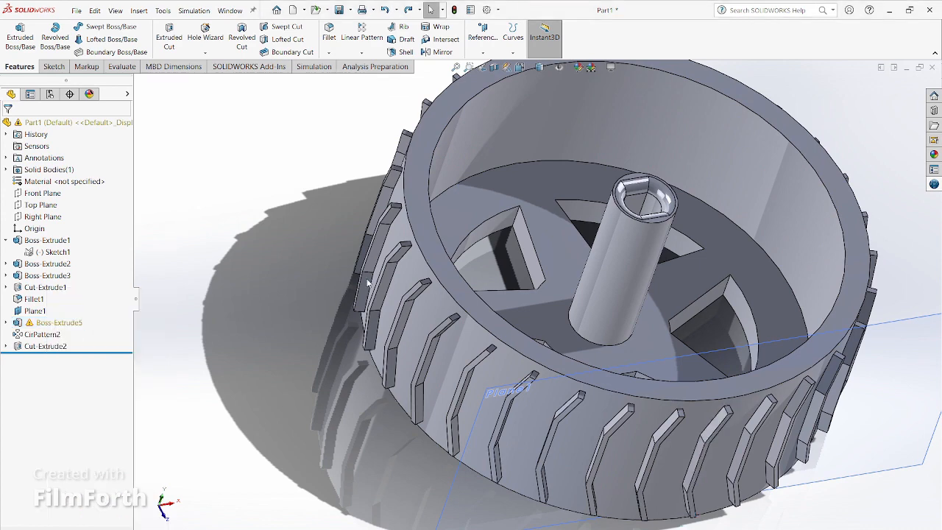
Roll the feature history back to just after Boss-Extrude5, leaving CirPattern2 and Cut-Extrude2 suspended
{"action": "scroll", "coordinate": [560, 412], "scroll_direction": "up", "scroll_amount": 1}
{"action": "middle_click_drag", "start_coordinate": [460, 434], "coordinate": [412, 394]}
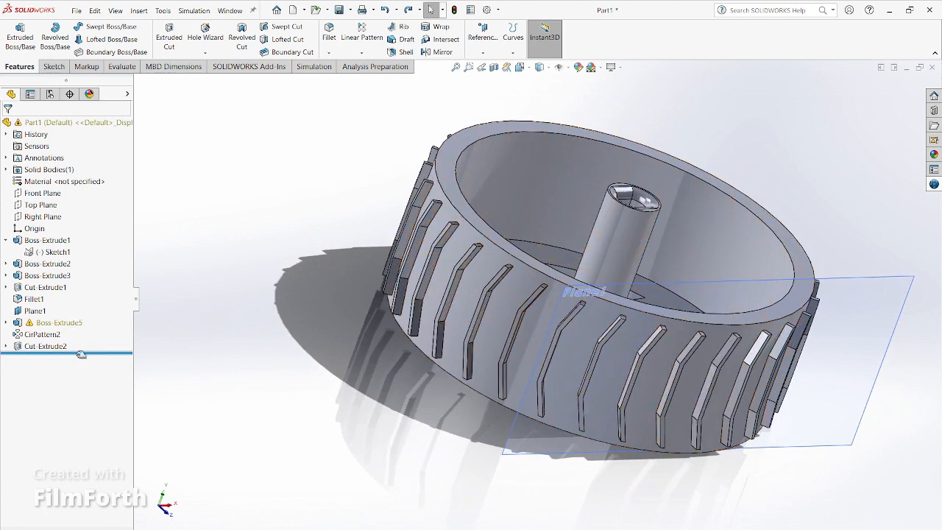
{"action": "left_click_drag", "start_coordinate": [81, 353], "coordinate": [84, 315]}
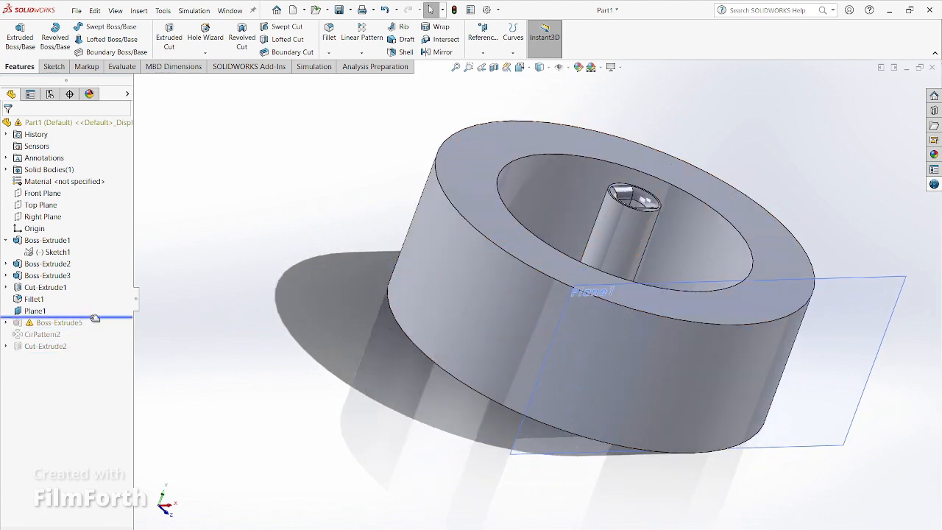
{"action": "left_click_drag", "start_coordinate": [72, 317], "coordinate": [72, 323]}
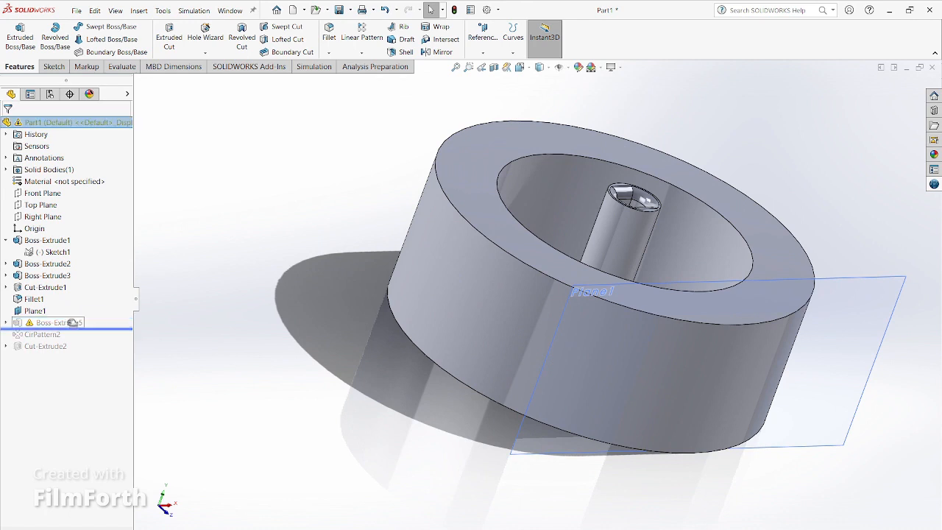
Fillet the rim's upper and lower outer edges with a 0.0625 in radius, and roll the feature history forward to the end
{"action": "scroll", "coordinate": [206, 356], "scroll_direction": "up", "scroll_amount": 2}
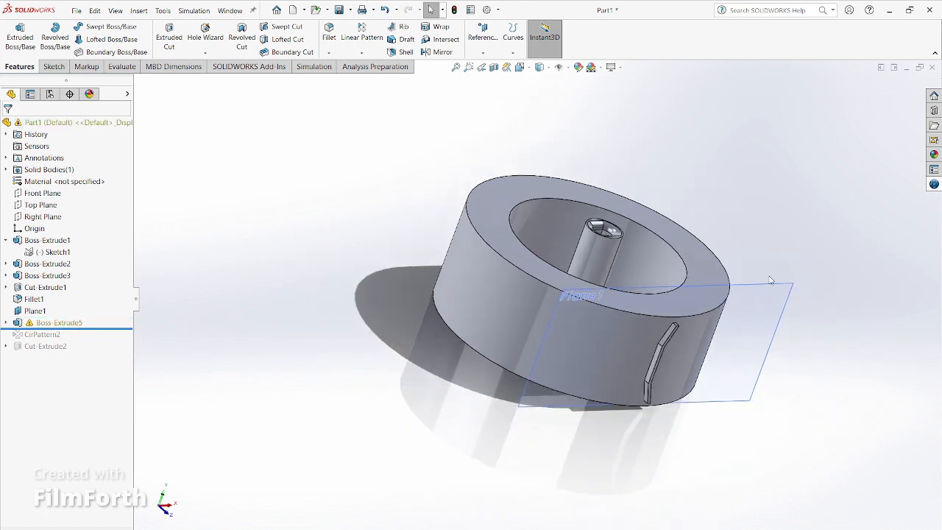
{"action": "scroll", "coordinate": [770, 278], "scroll_direction": "down", "scroll_amount": 2}
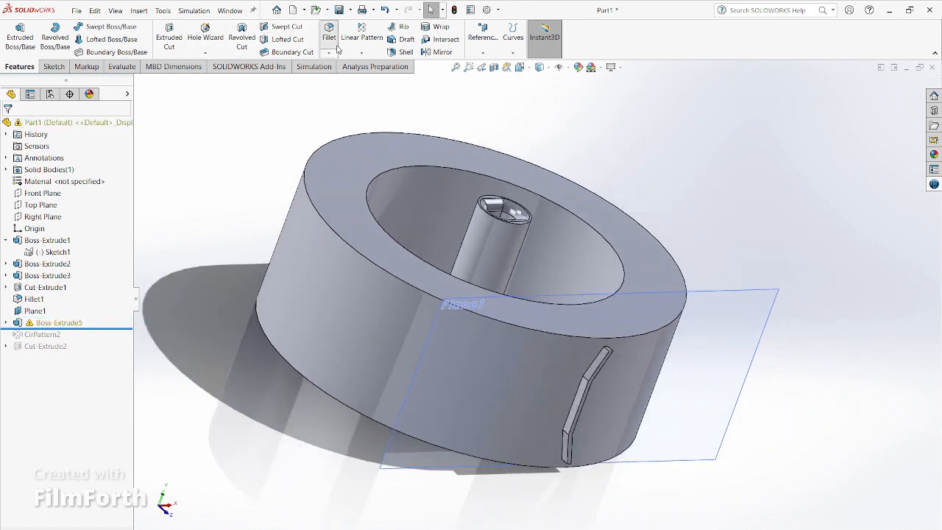
{"action": "left_click", "coordinate": [588, 340]}
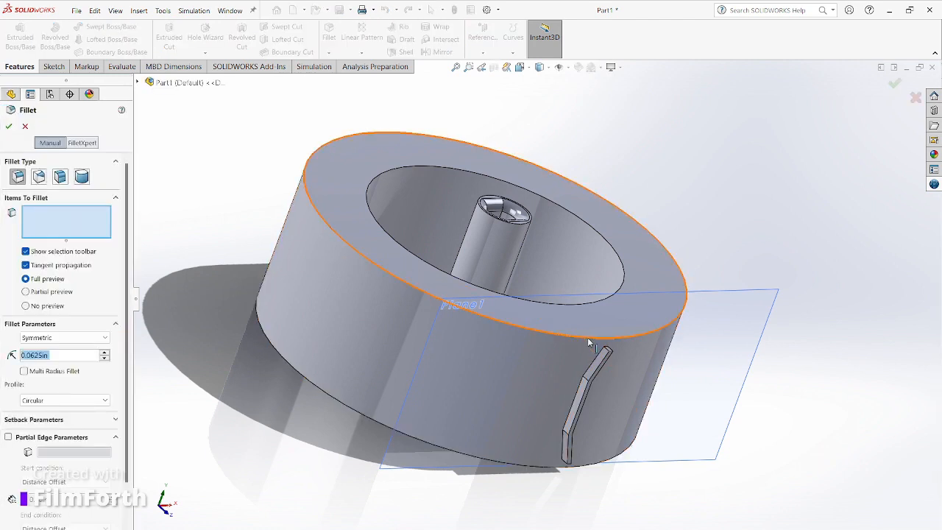
{"action": "left_click", "coordinate": [545, 469]}
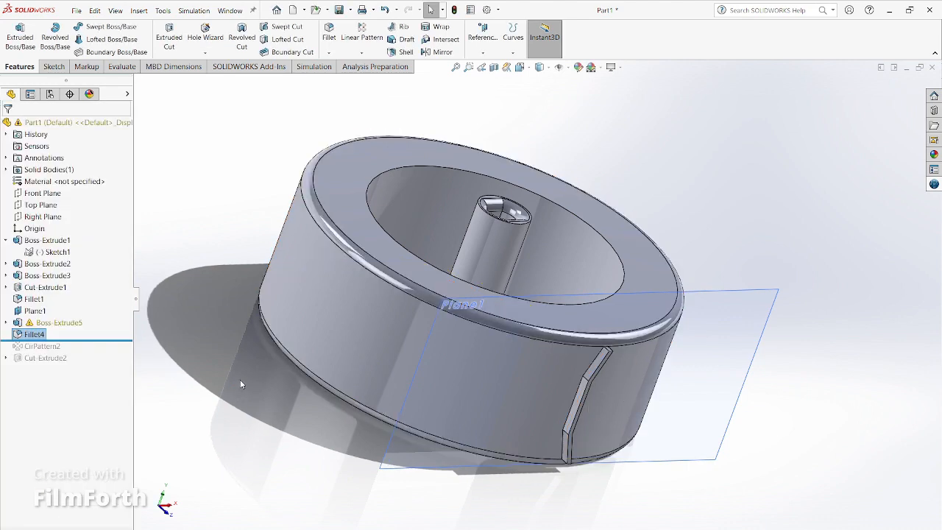
{"action": "left_click", "coordinate": [65, 326]}
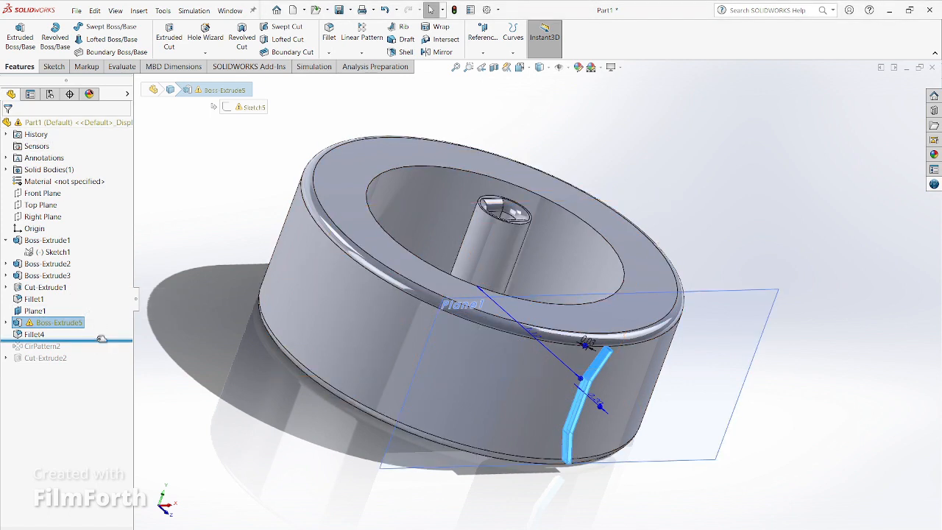
{"action": "left_click_drag", "start_coordinate": [99, 340], "coordinate": [100, 370]}
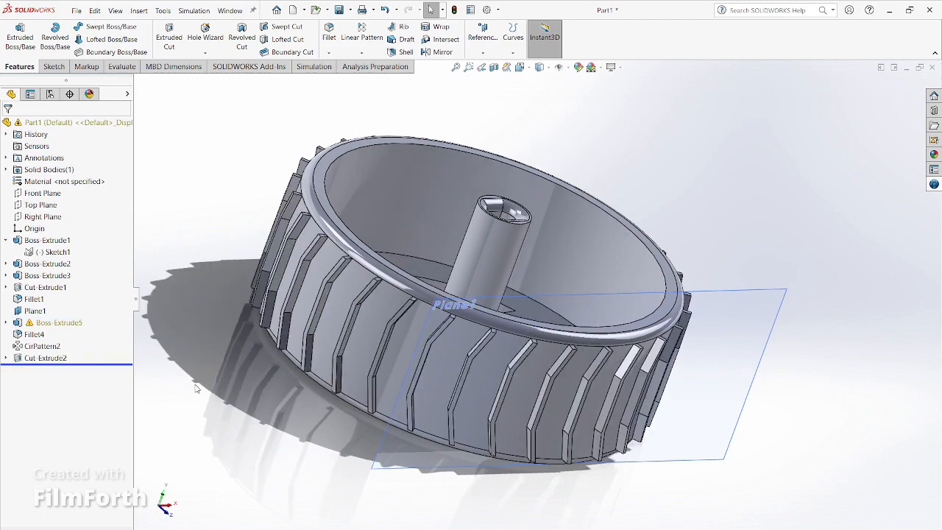
Start a sketch on Plane1 and apply a planar section view at the Front Plane, viewed normal to the sketch
{"action": "middle_click_drag", "start_coordinate": [215, 391], "coordinate": [175, 324]}
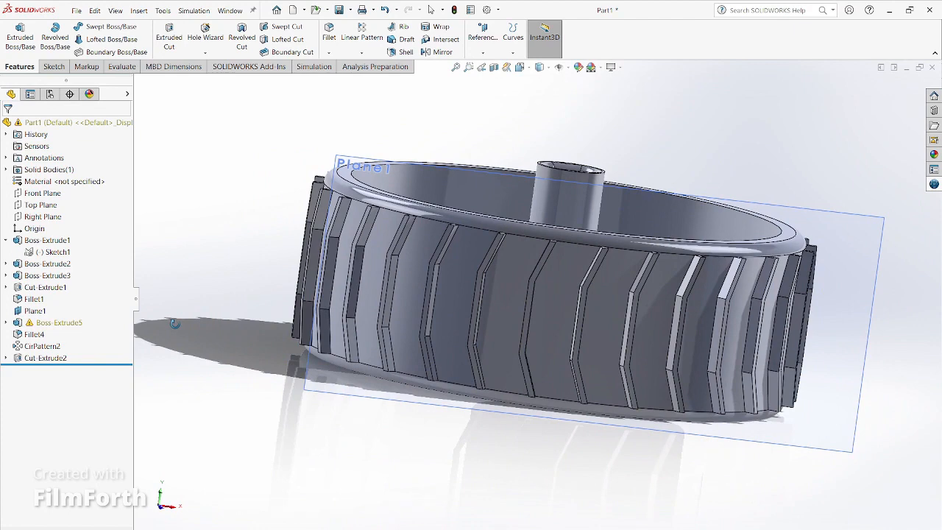
{"action": "scroll", "coordinate": [175, 324], "scroll_direction": "down", "scroll_amount": 3}
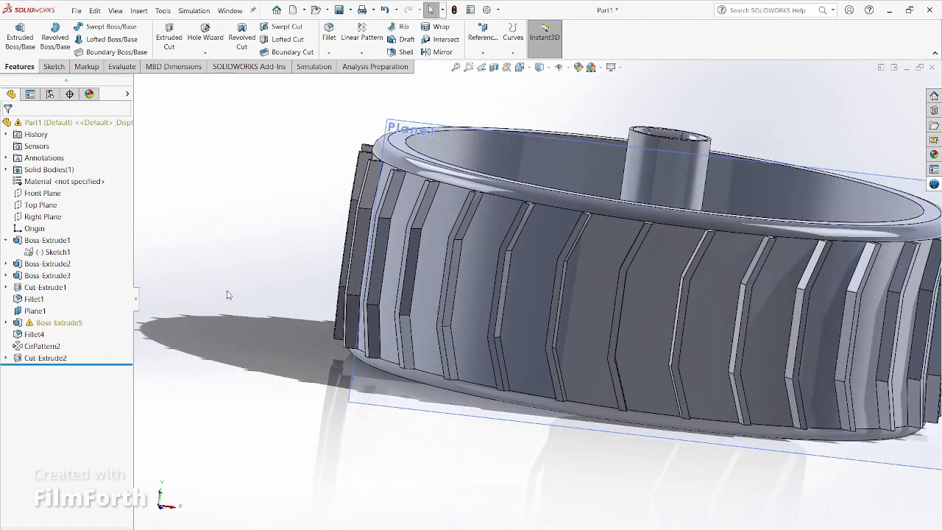
{"action": "scroll", "coordinate": [227, 295], "scroll_direction": "up", "scroll_amount": 2}
{"action": "scroll", "coordinate": [840, 241], "scroll_direction": "down", "scroll_amount": 2}
{"action": "scroll", "coordinate": [660, 334], "scroll_direction": "up", "scroll_amount": 2}
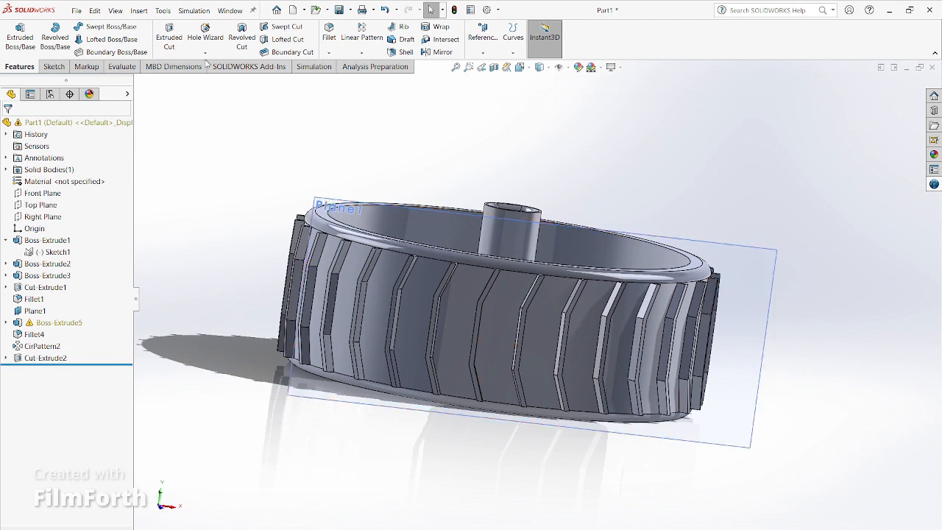
{"action": "left_click", "coordinate": [53, 69]}
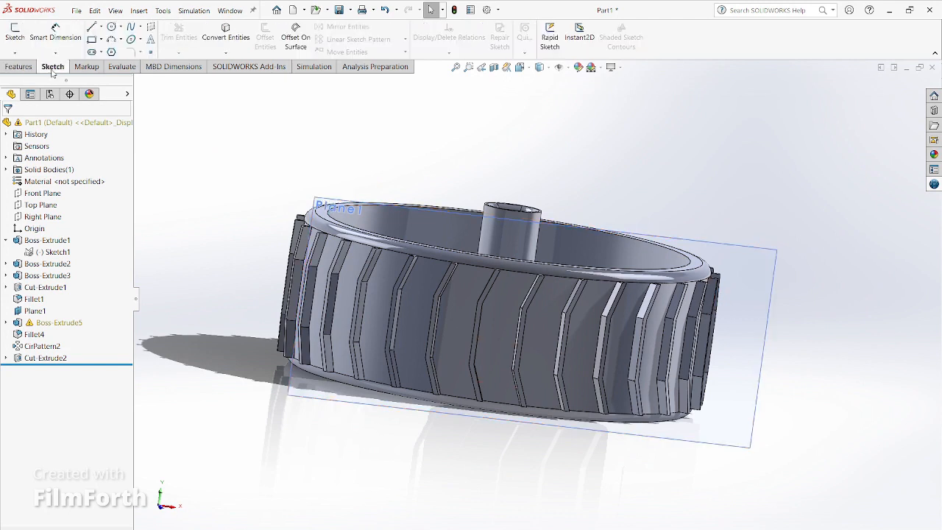
{"action": "left_click", "coordinate": [15, 31]}
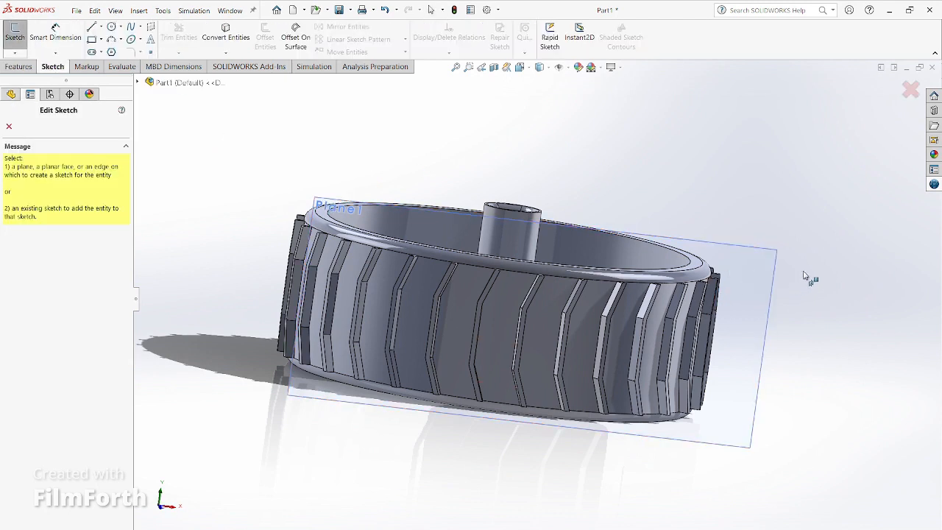
{"action": "left_click", "coordinate": [733, 284]}
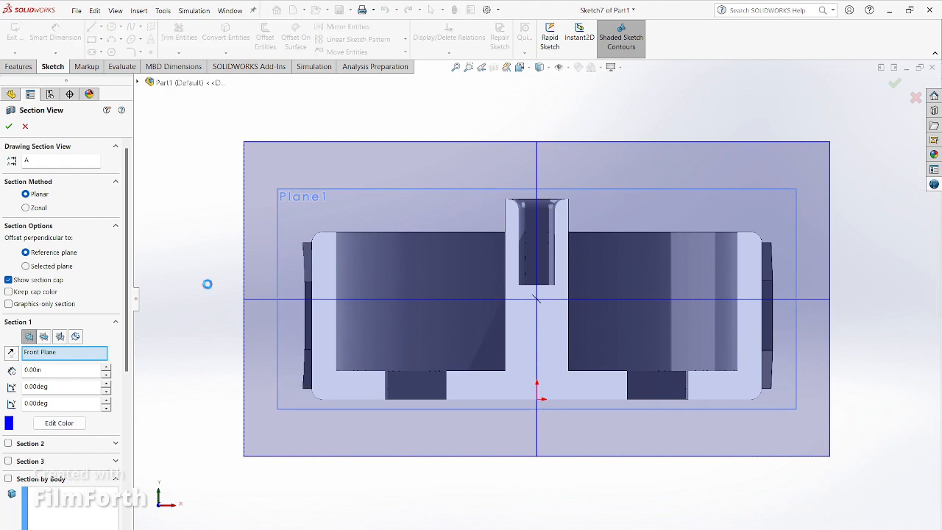
{"action": "middle_click_drag", "start_coordinate": [209, 287], "coordinate": [228, 309]}
{"action": "left_click", "coordinate": [9, 126]}
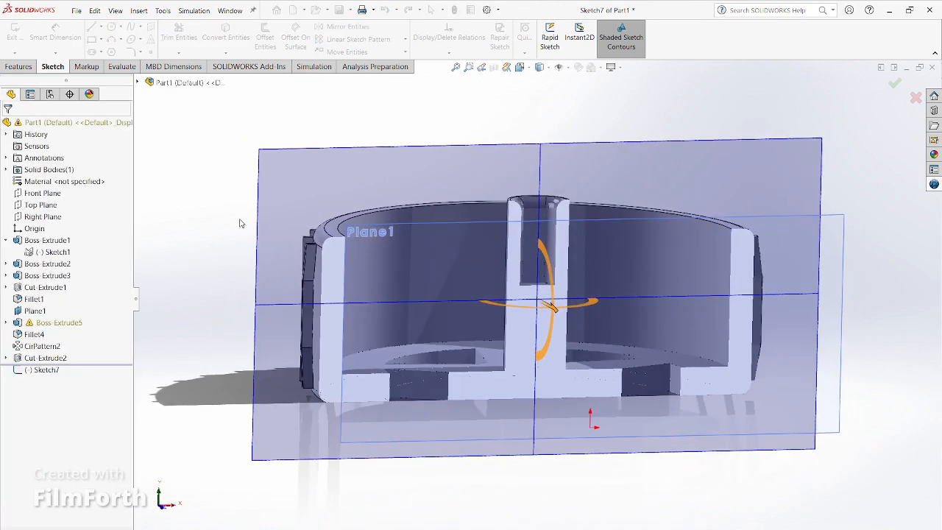
{"action": "left_click", "coordinate": [527, 71]}
{"action": "left_click", "coordinate": [452, 331]}
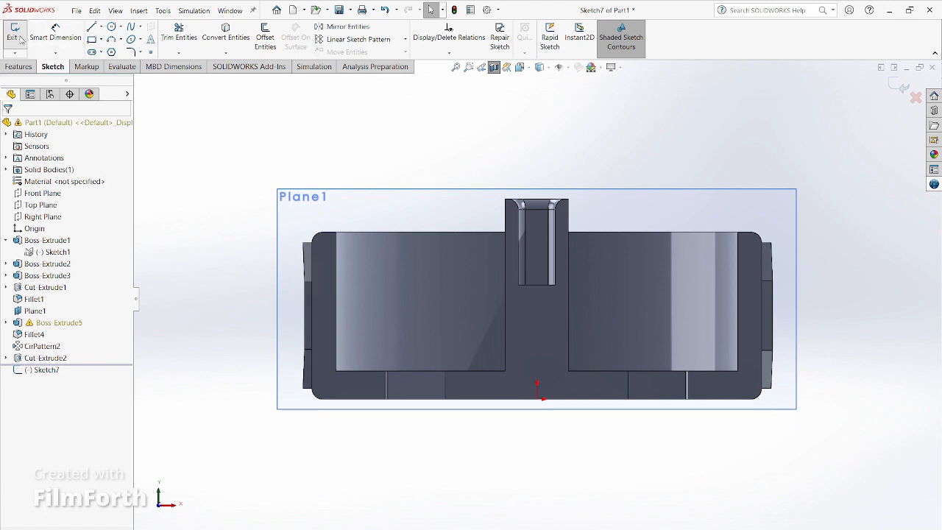
Examine in the section where the tread ends meet the rim's filleted corners on both sides of the wheel
{"action": "scroll", "coordinate": [332, 283], "scroll_direction": "down", "scroll_amount": 3}
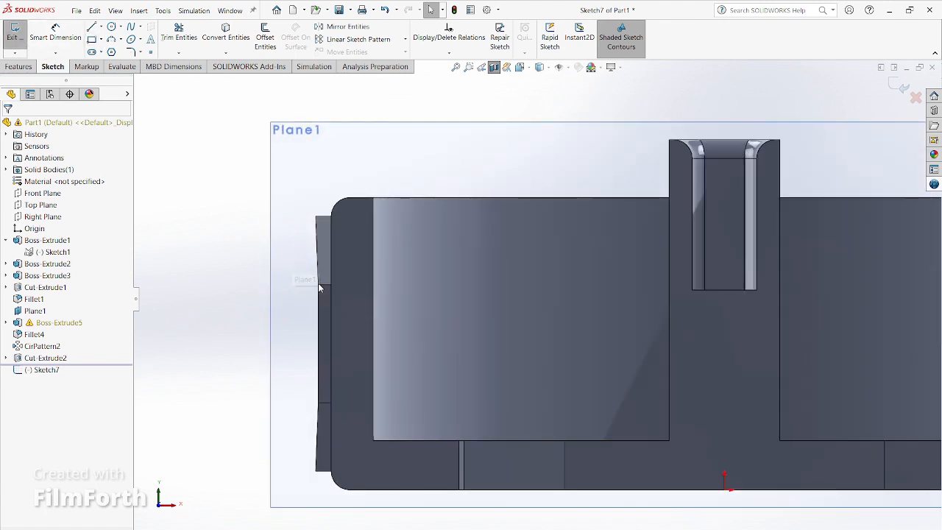
{"action": "scroll", "coordinate": [318, 284], "scroll_direction": "down", "scroll_amount": 1}
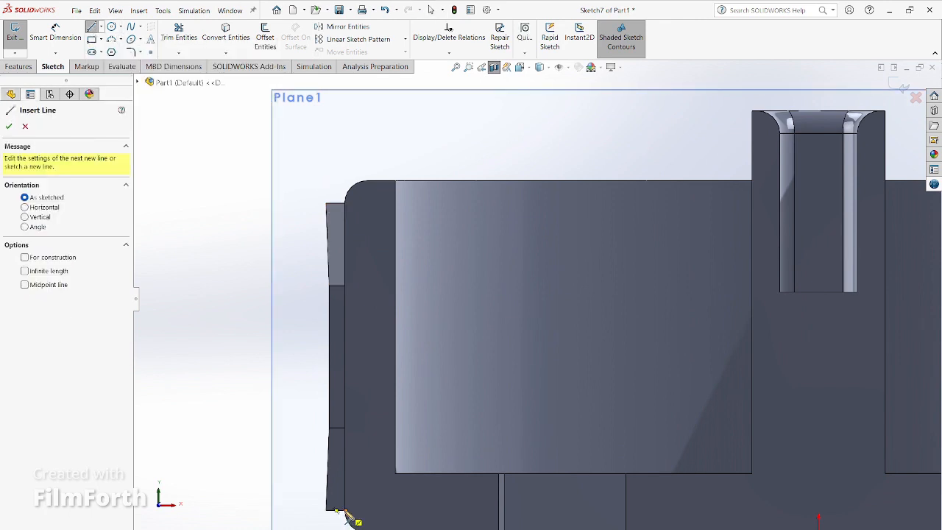
{"action": "scroll", "coordinate": [348, 515], "scroll_direction": "down", "scroll_amount": 2}
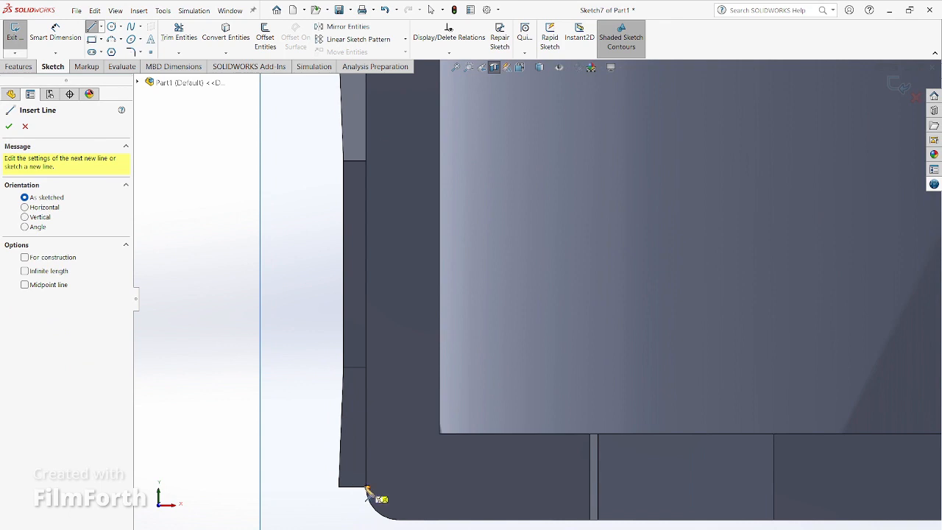
{"action": "scroll", "coordinate": [368, 491], "scroll_direction": "down", "scroll_amount": 4}
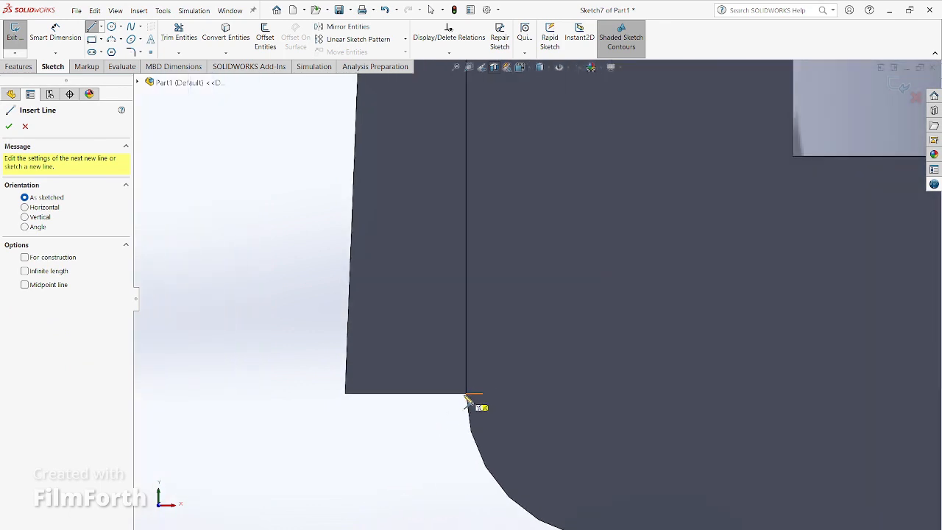
{"action": "key", "text": "f"}
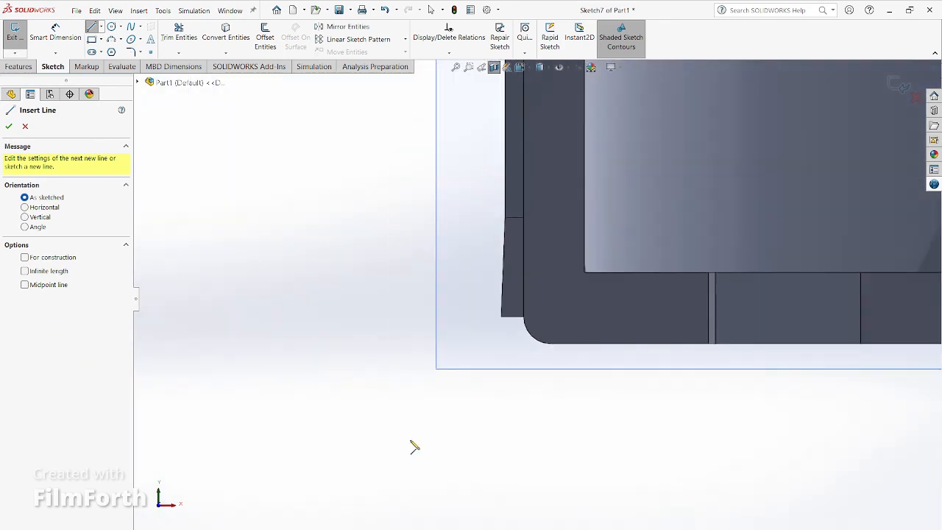
{"action": "scroll", "coordinate": [446, 311], "scroll_direction": "down", "scroll_amount": 3}
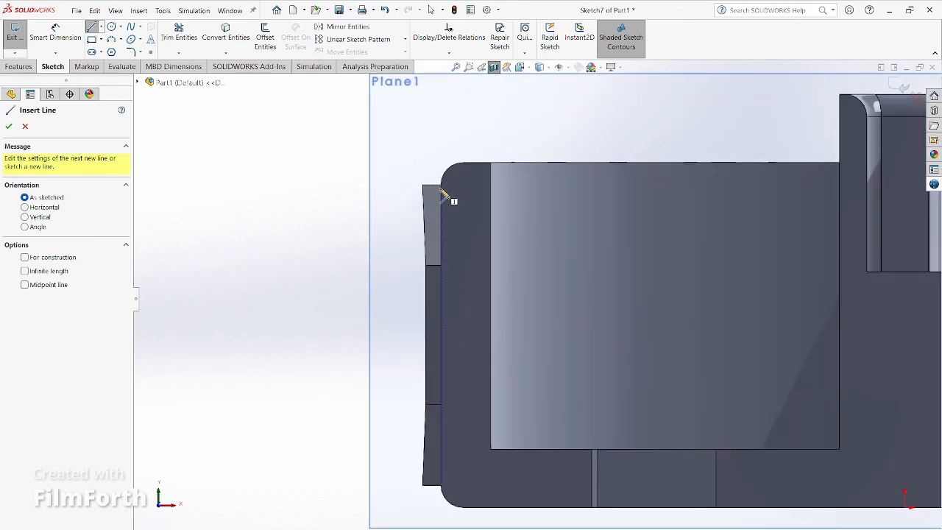
{"action": "scroll", "coordinate": [442, 187], "scroll_direction": "up", "scroll_amount": 3}
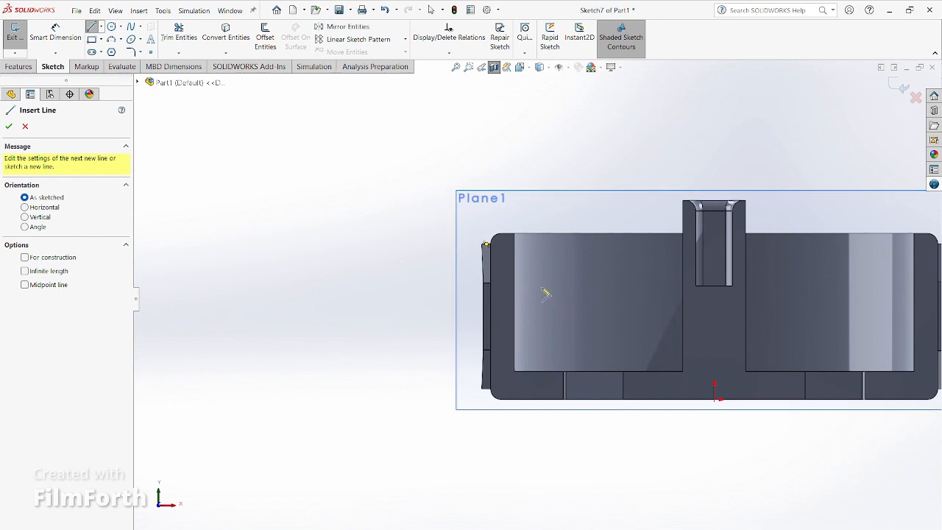
{"action": "scroll", "coordinate": [542, 290], "scroll_direction": "up", "scroll_amount": 2}
{"action": "scroll", "coordinate": [785, 318], "scroll_direction": "down", "scroll_amount": 4}
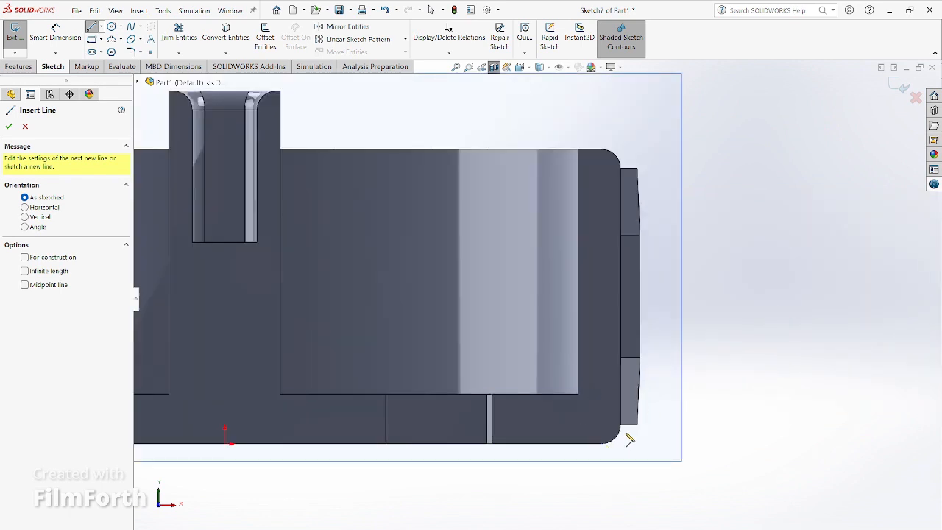
{"action": "scroll", "coordinate": [629, 439], "scroll_direction": "down", "scroll_amount": 3}
{"action": "scroll", "coordinate": [605, 395], "scroll_direction": "down", "scroll_amount": 5}
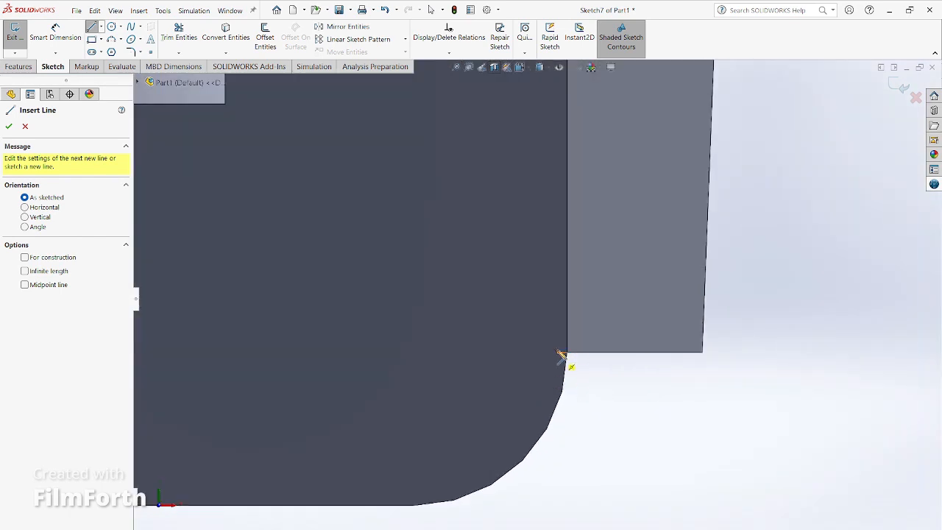
{"action": "scroll", "coordinate": [572, 357], "scroll_direction": "down", "scroll_amount": 1}
{"action": "scroll", "coordinate": [563, 351], "scroll_direction": "down", "scroll_amount": 1}
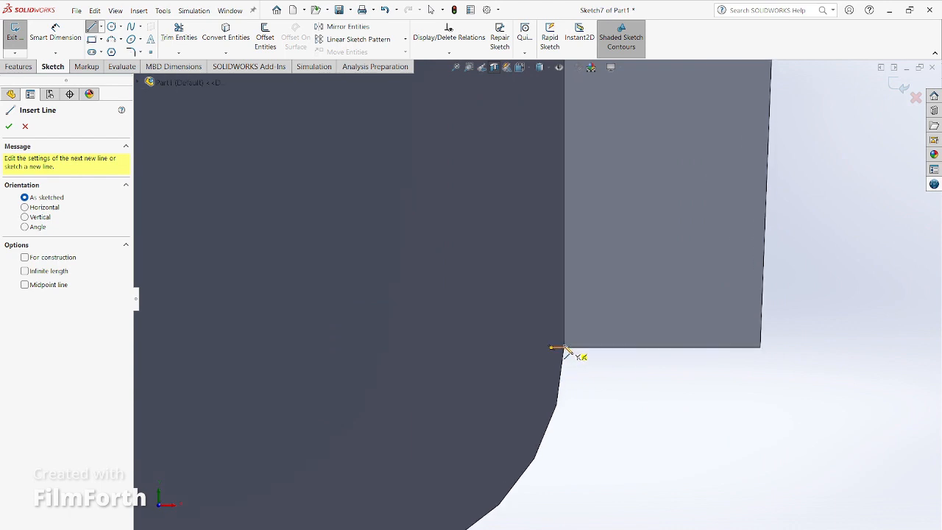
Exit the Plane1 sketch without drawing anything and dismiss the rebuild report
{"action": "left_click", "coordinate": [150, 50]}
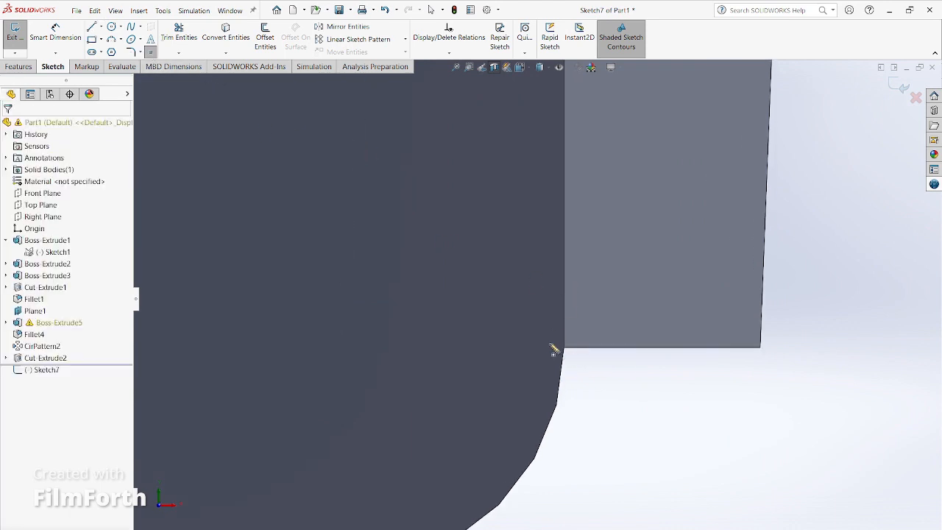
{"action": "key", "text": "f"}
{"action": "middle_click_drag", "start_coordinate": [385, 267], "coordinate": [420, 368]}
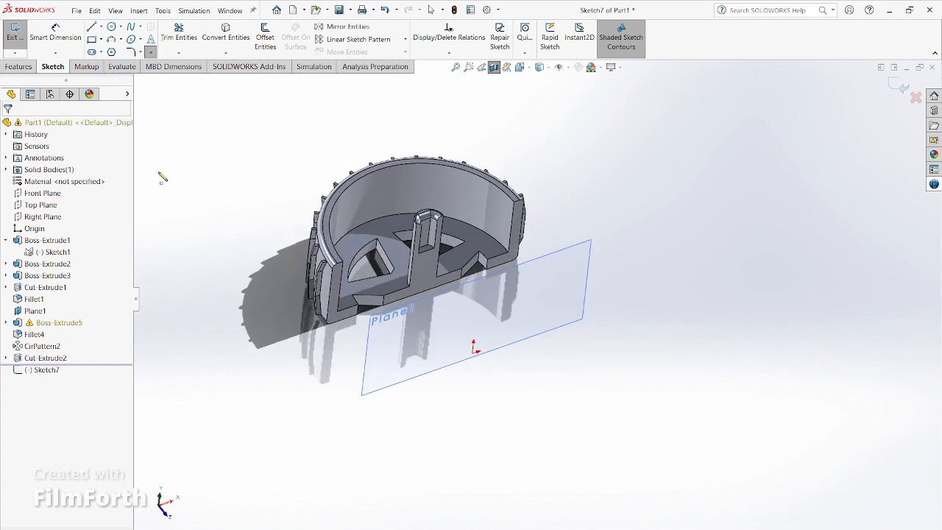
{"action": "left_click", "coordinate": [15, 36]}
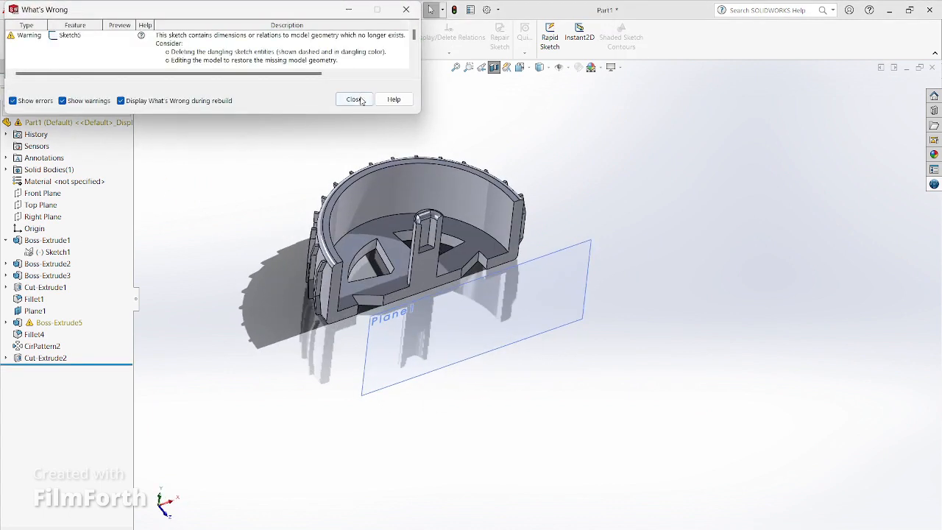
{"action": "left_click", "coordinate": [354, 99]}
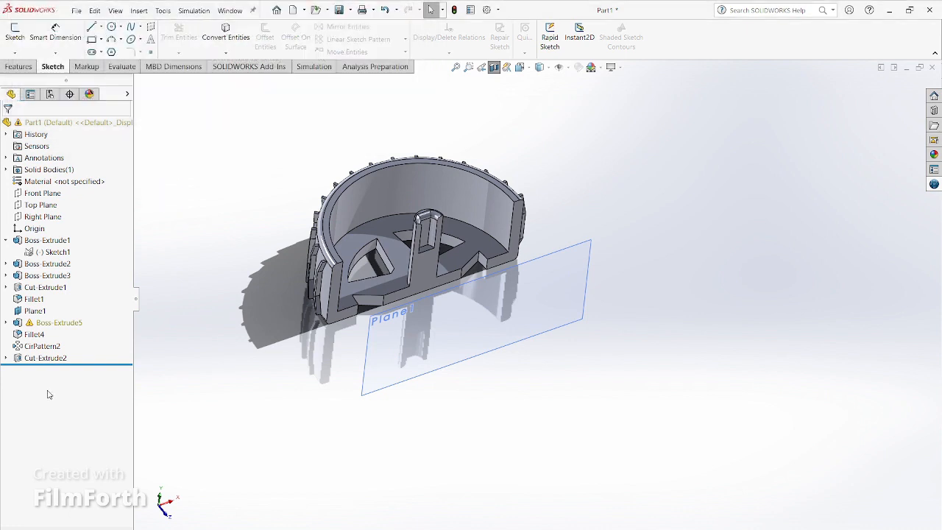
{"action": "left_click", "coordinate": [59, 322]}
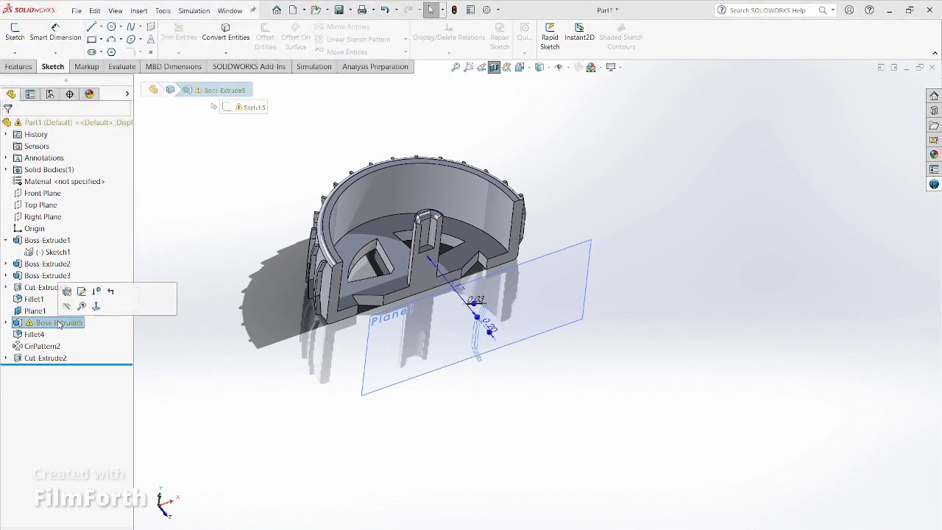
{"action": "left_click", "coordinate": [7, 323]}
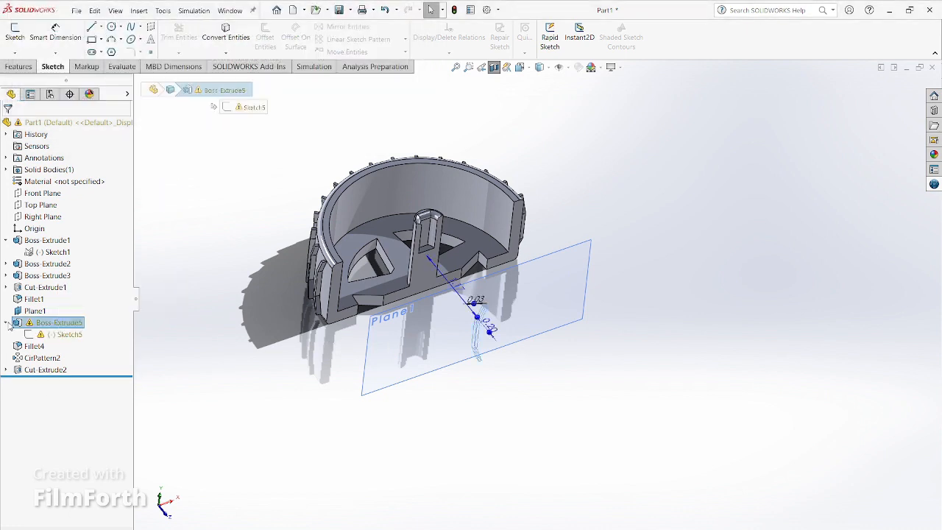
{"action": "left_click", "coordinate": [8, 323]}
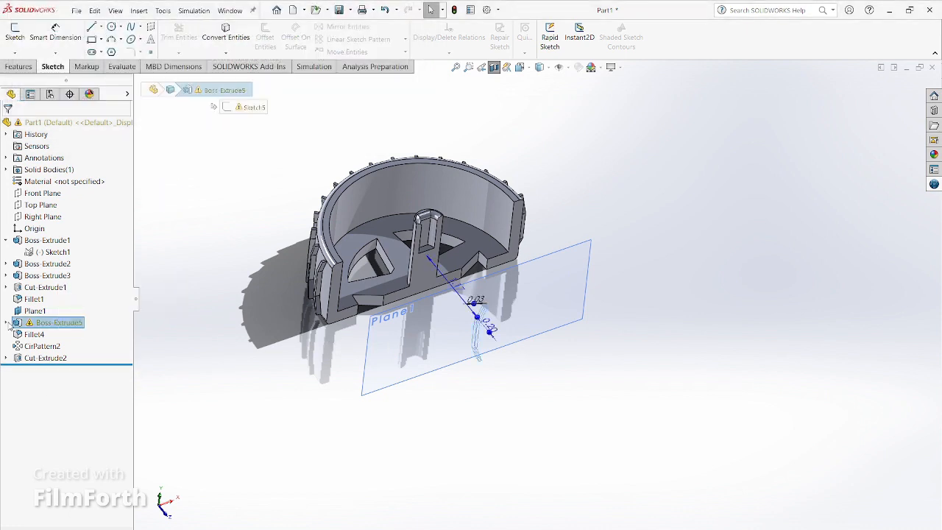
Start a new sketch on the Front Plane
{"action": "left_click", "coordinate": [21, 36]}
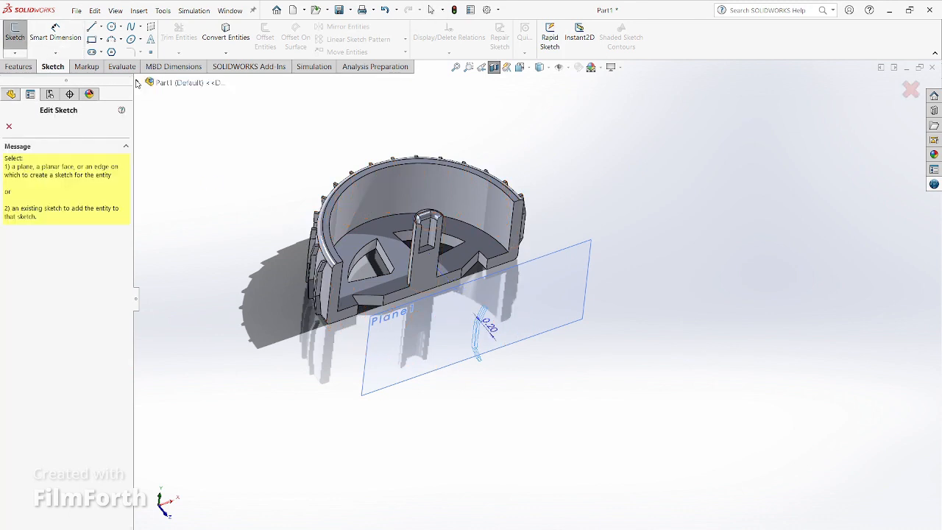
{"action": "left_click", "coordinate": [144, 85]}
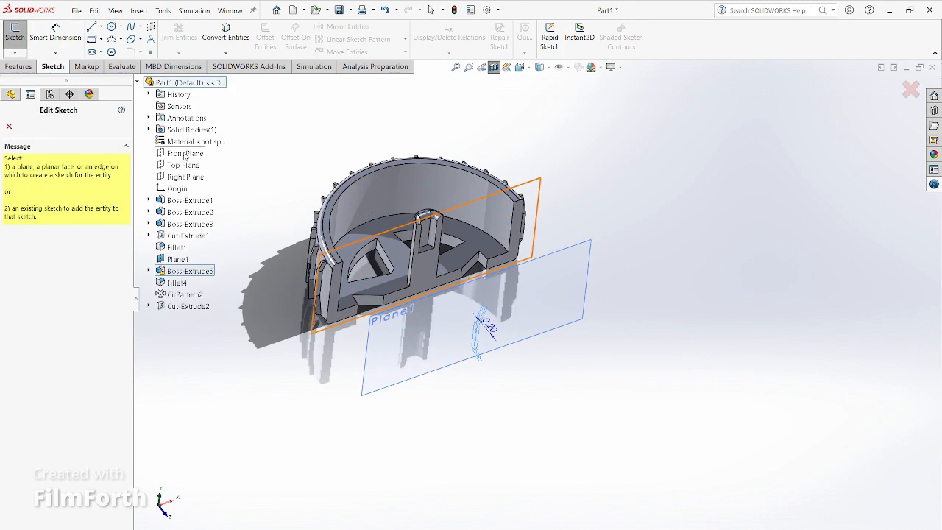
{"action": "left_click", "coordinate": [183, 153]}
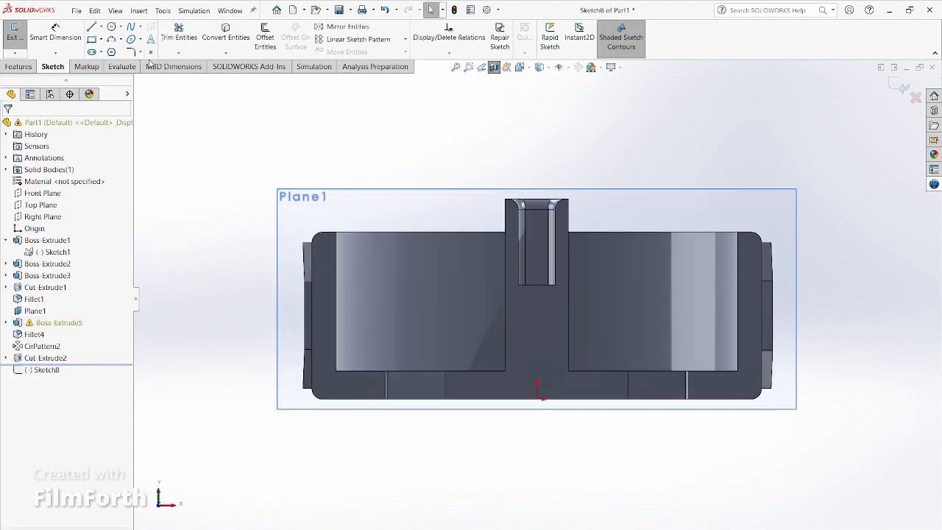
Sketch a closed right triangle about 0.08 in tall at the tread's upper end, running from the rim corner to just outside the tread
{"action": "left_click", "coordinate": [93, 27]}
{"action": "scroll", "coordinate": [302, 239], "scroll_direction": "down", "scroll_amount": 6}
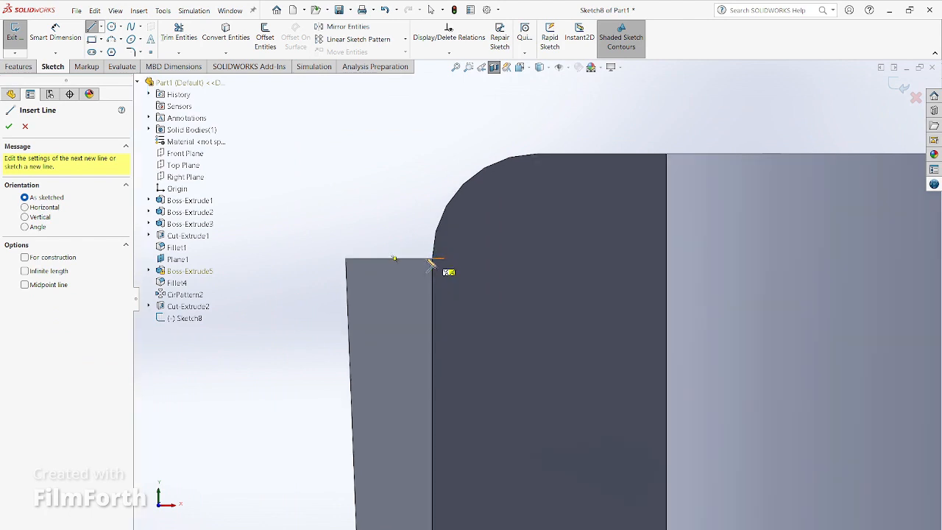
{"action": "scroll", "coordinate": [445, 268], "scroll_direction": "down", "scroll_amount": 5}
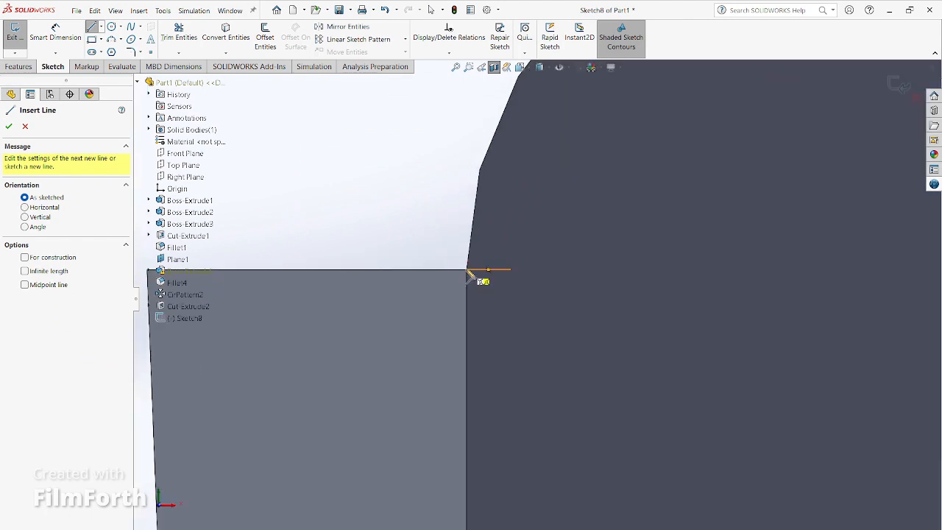
{"action": "left_click", "coordinate": [467, 271]}
{"action": "scroll", "coordinate": [408, 272], "scroll_direction": "up", "scroll_amount": 4}
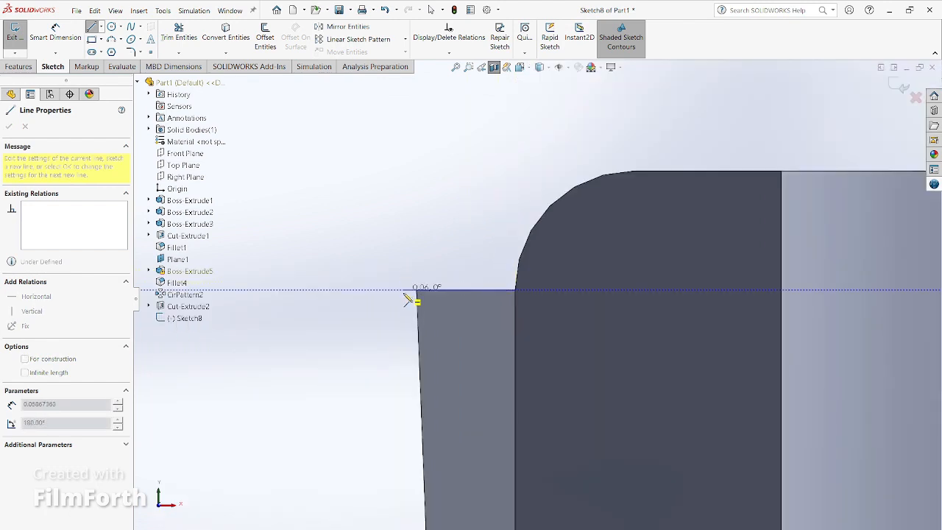
{"action": "left_click", "coordinate": [404, 440]}
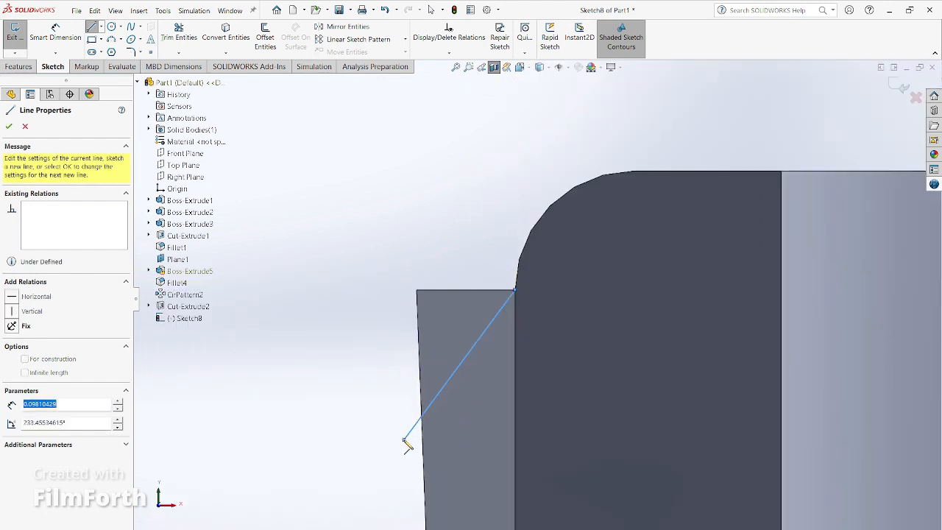
{"action": "left_click", "coordinate": [515, 440]}
{"action": "left_click", "coordinate": [518, 292]}
{"action": "scroll", "coordinate": [532, 300], "scroll_direction": "up", "scroll_amount": 8}
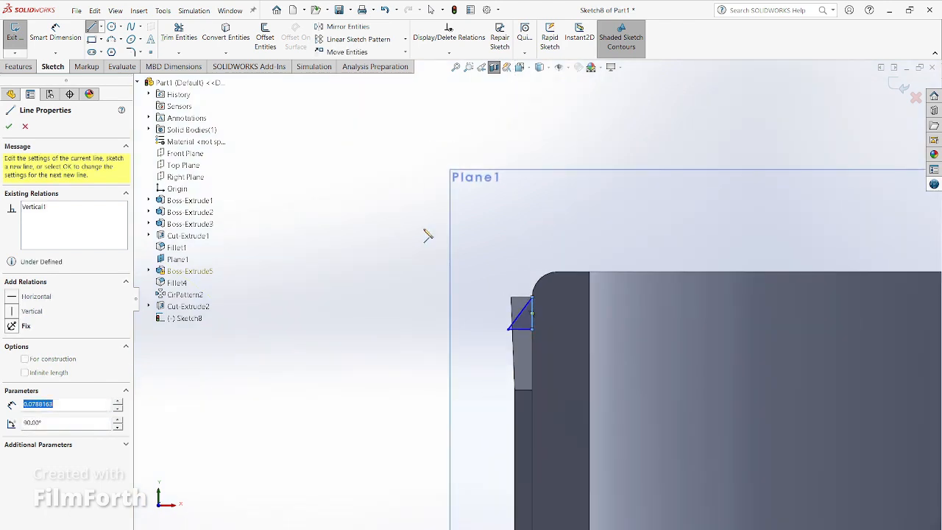
{"action": "scroll", "coordinate": [505, 396], "scroll_direction": "up", "scroll_amount": 9}
{"action": "scroll", "coordinate": [580, 301], "scroll_direction": "down", "scroll_amount": 9}
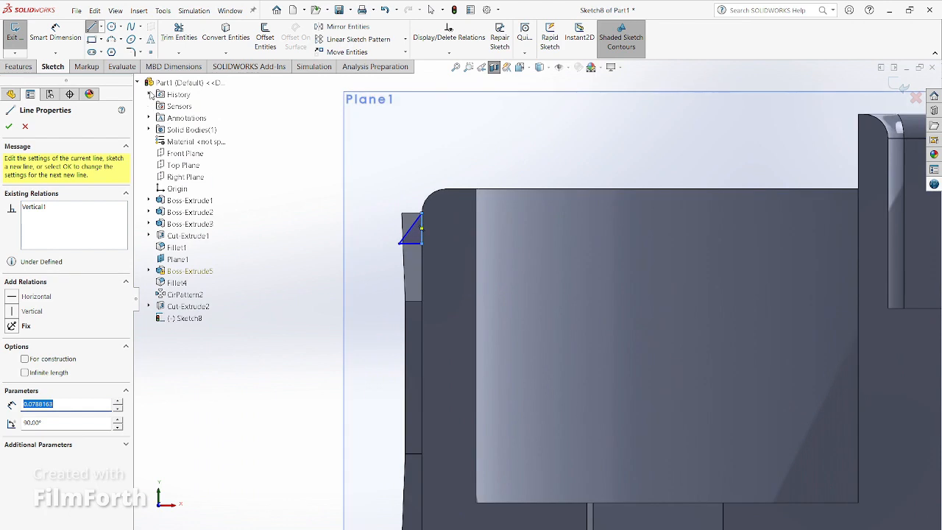
Draw a horizontal construction line about 0.12 in long outward from the midpoint of the tread's outer edge
{"action": "left_click", "coordinate": [101, 28]}
{"action": "left_click", "coordinate": [117, 51]}
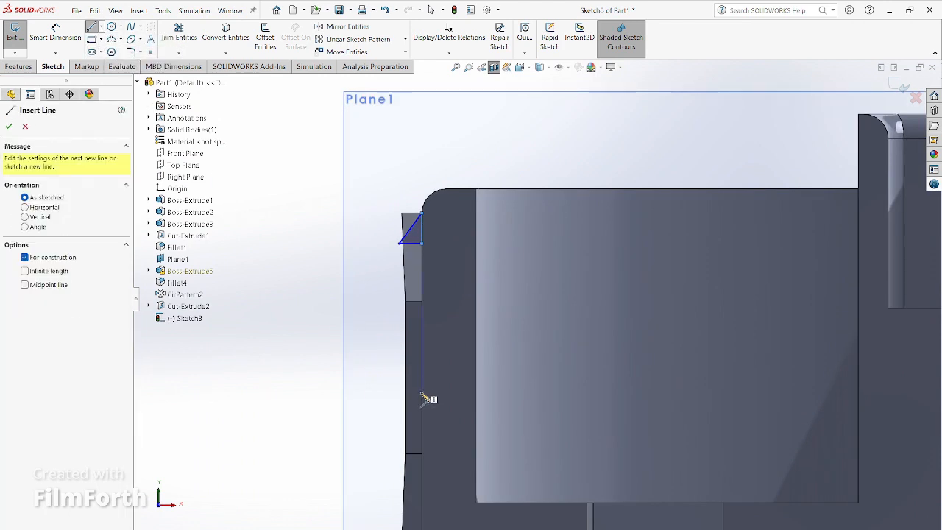
{"action": "scroll", "coordinate": [414, 390], "scroll_direction": "up", "scroll_amount": 1}
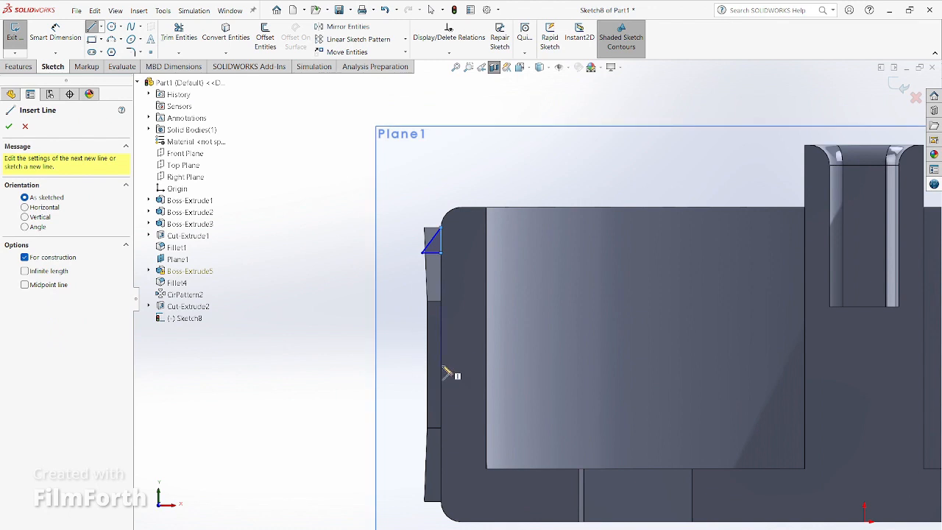
{"action": "left_click_drag", "start_coordinate": [429, 365], "coordinate": [390, 364]}
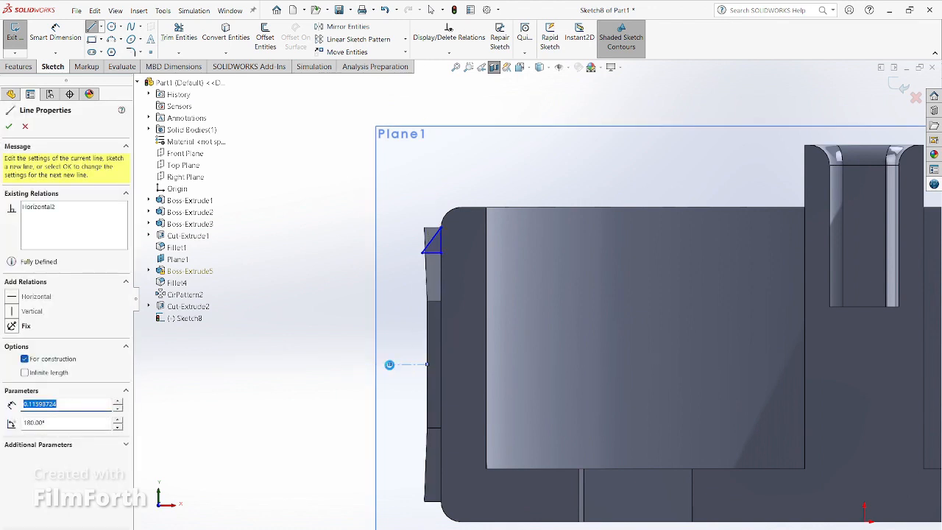
{"action": "key", "text": "Escape"}
Mirror the triangle's three lines about the horizontal construction line onto the tread's lower end, keeping the original
{"action": "left_click", "coordinate": [347, 27]}
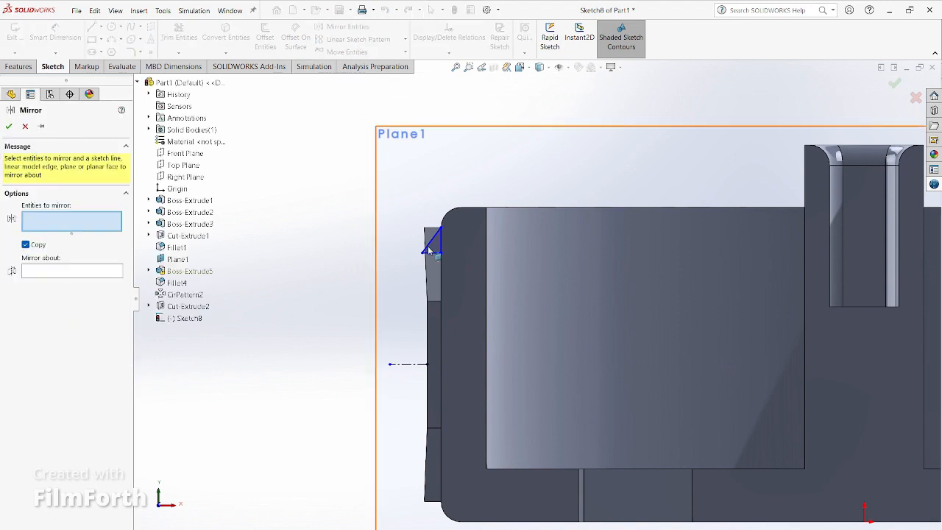
{"action": "left_click", "coordinate": [435, 248]}
{"action": "left_click", "coordinate": [95, 292]}
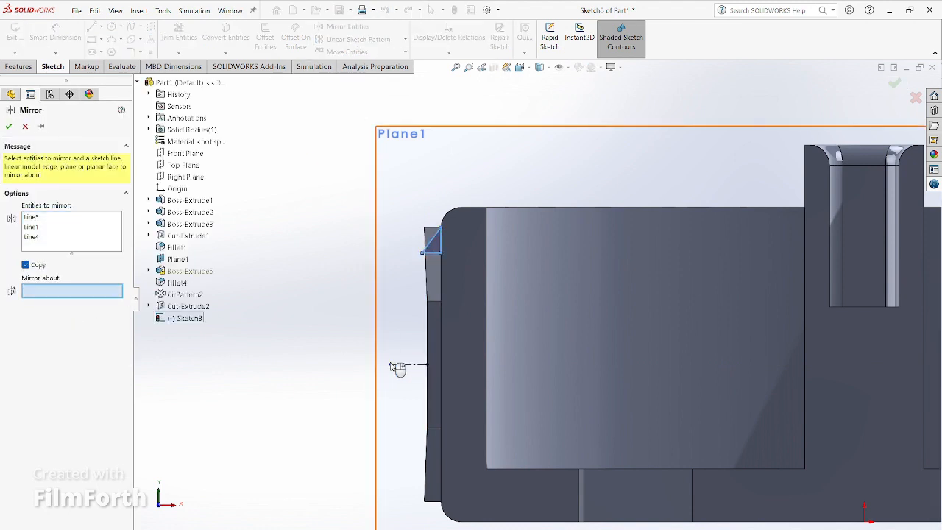
{"action": "left_click", "coordinate": [415, 365]}
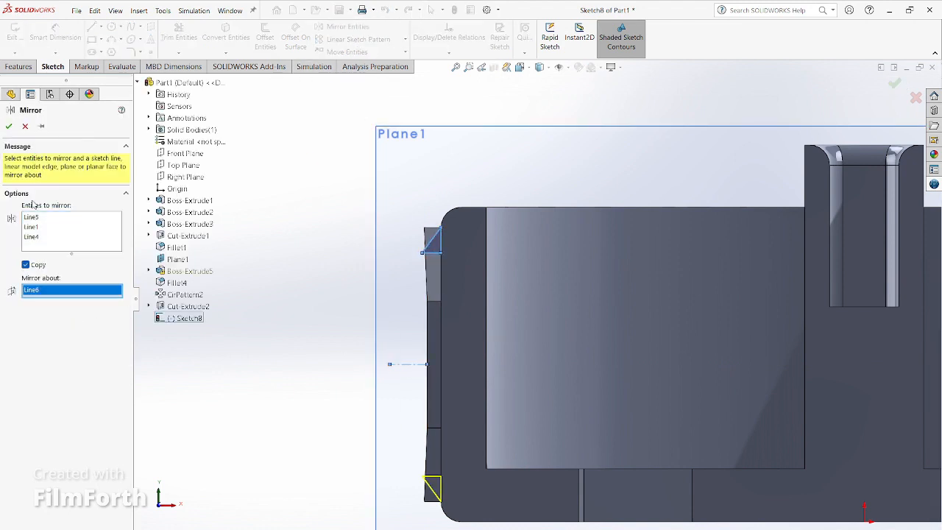
{"action": "left_click", "coordinate": [11, 127]}
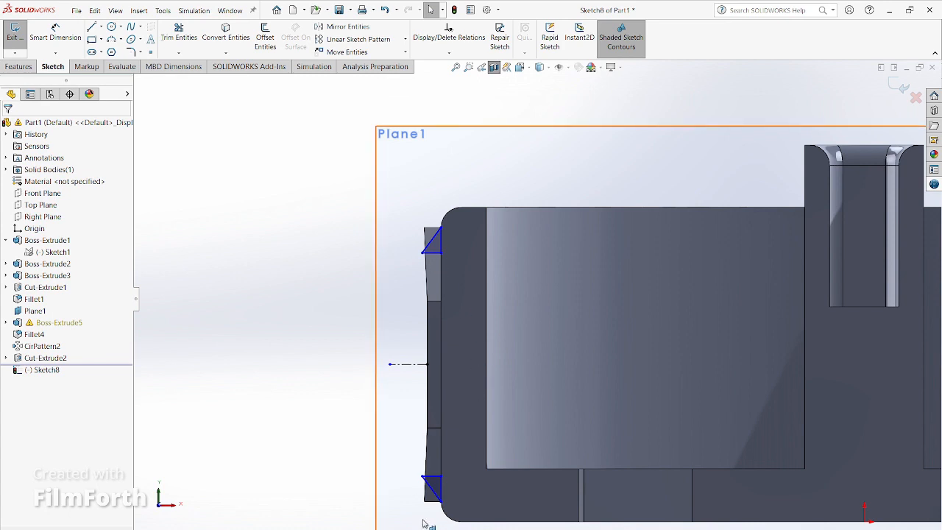
{"action": "scroll", "coordinate": [455, 471], "scroll_direction": "down", "scroll_amount": 3}
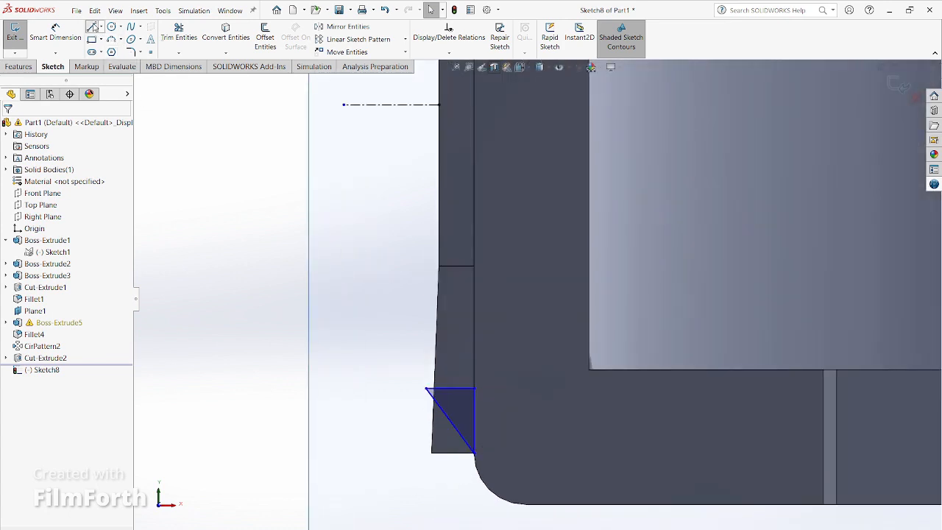
{"action": "left_click", "coordinate": [92, 26]}
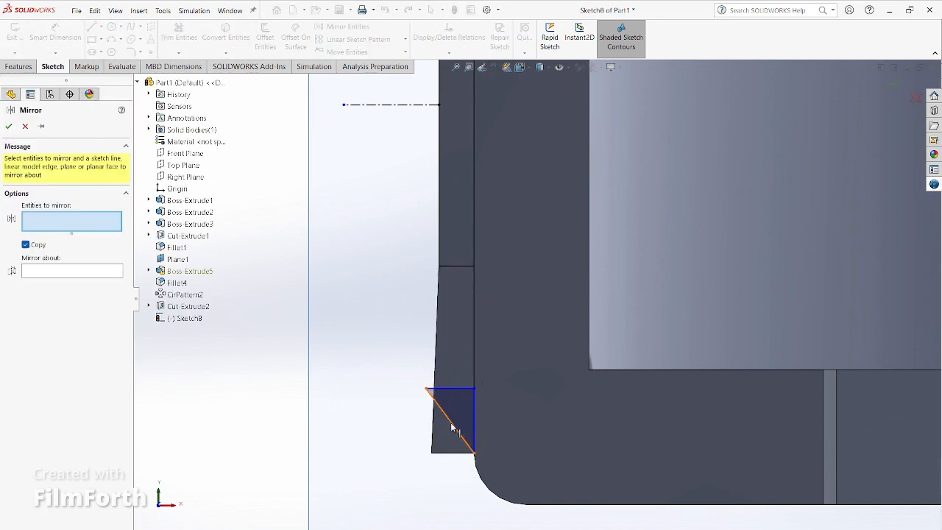
{"action": "left_click", "coordinate": [460, 388]}
{"action": "left_click", "coordinate": [476, 419]}
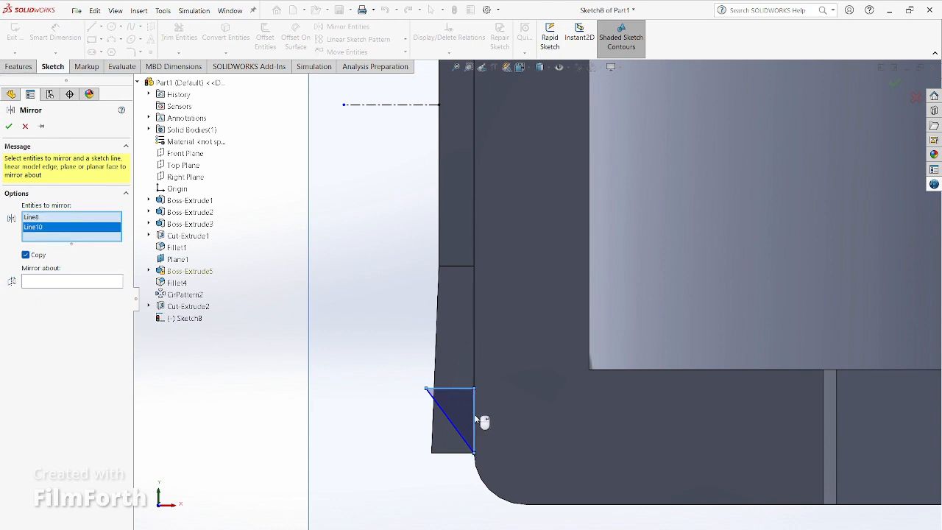
{"action": "left_click", "coordinate": [96, 286]}
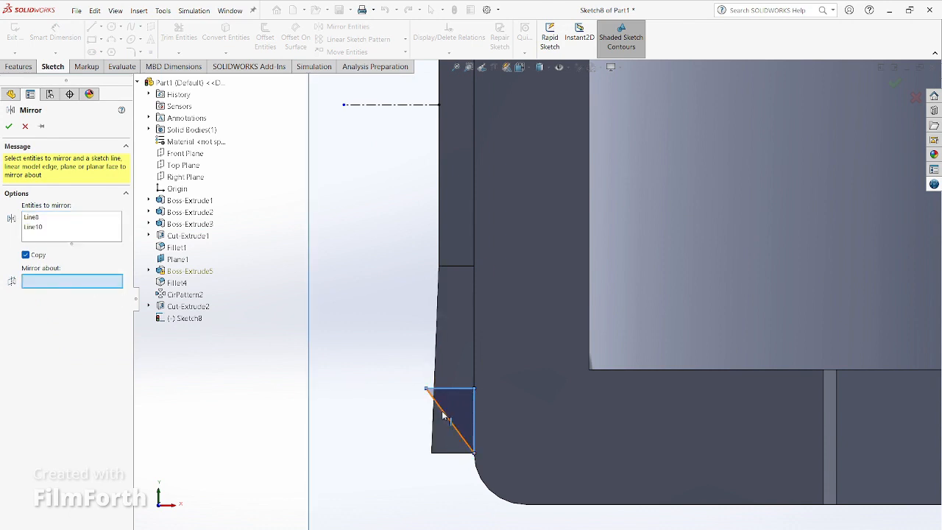
{"action": "left_click", "coordinate": [448, 419]}
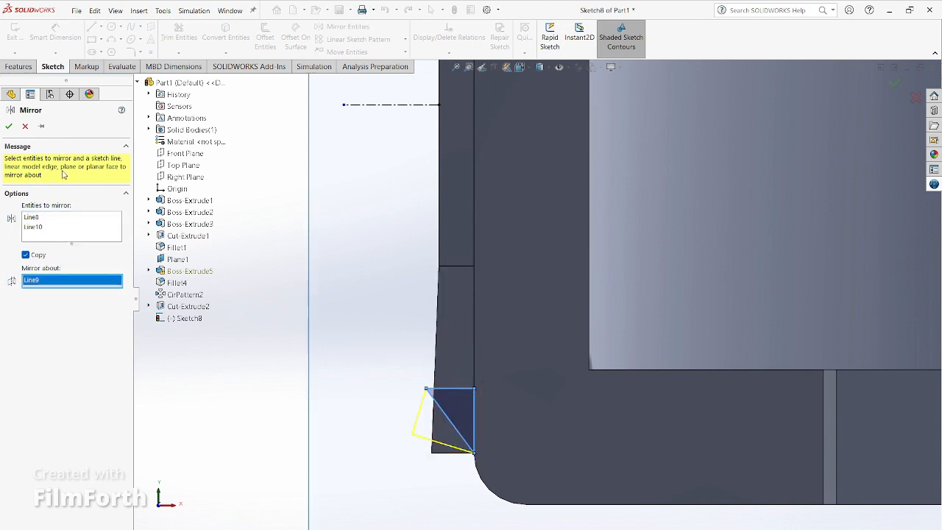
{"action": "left_click", "coordinate": [26, 127]}
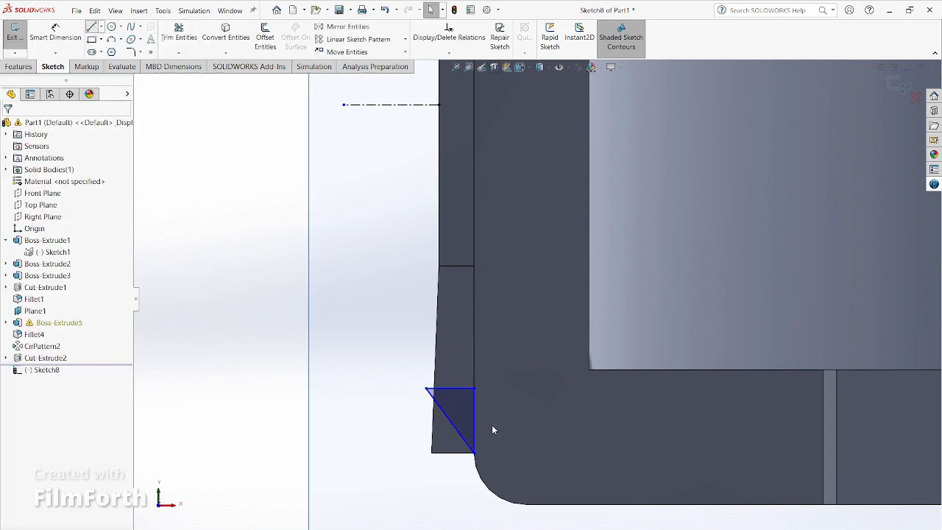
Draw three lines from the lower triangle's outer vertex down past the tread, about 0.06 in across and 0.03 in up to the rim corner
{"action": "key", "text": "l"}
{"action": "left_click", "coordinate": [426, 389]}
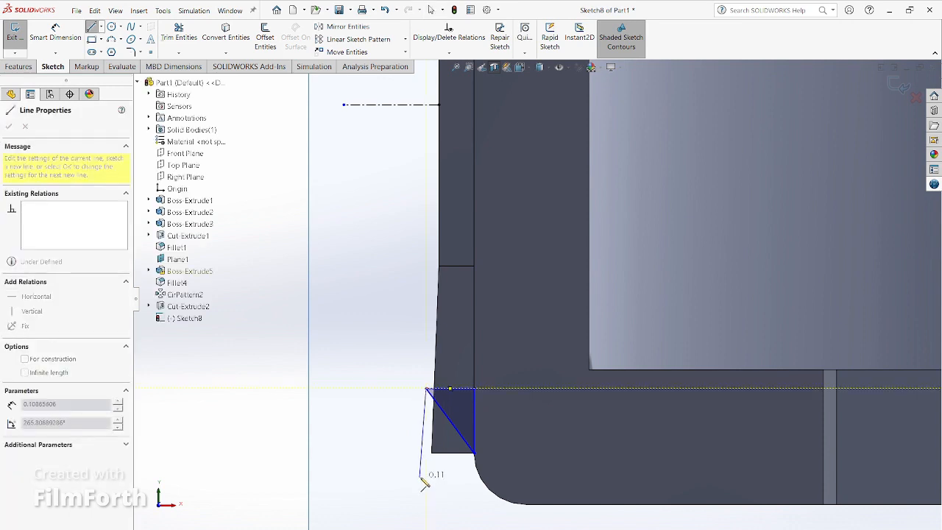
{"action": "left_click", "coordinate": [426, 475]}
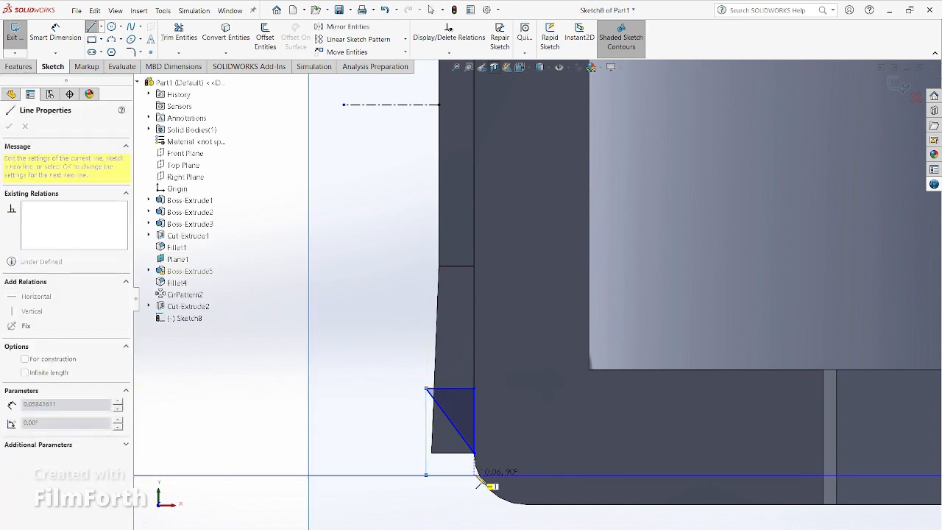
{"action": "left_click", "coordinate": [474, 475]}
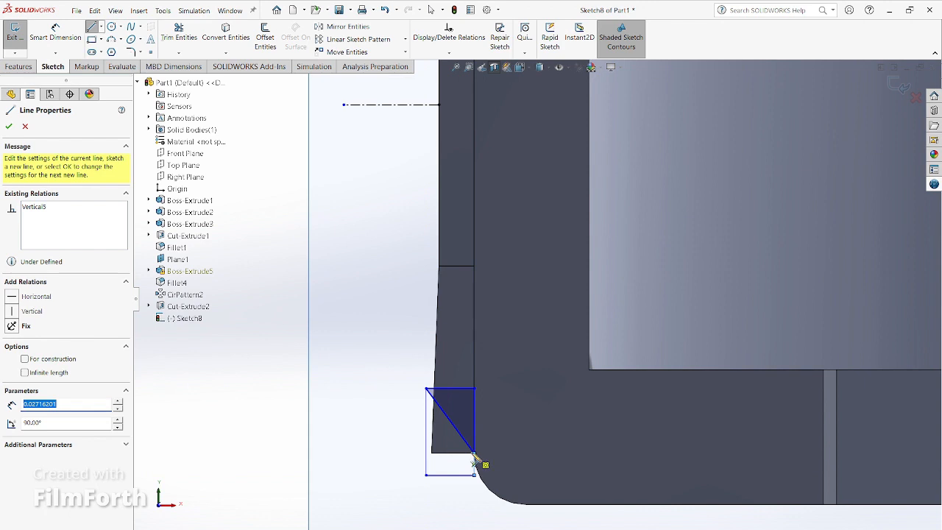
{"action": "scroll", "coordinate": [469, 472], "scroll_direction": "down", "scroll_amount": 6}
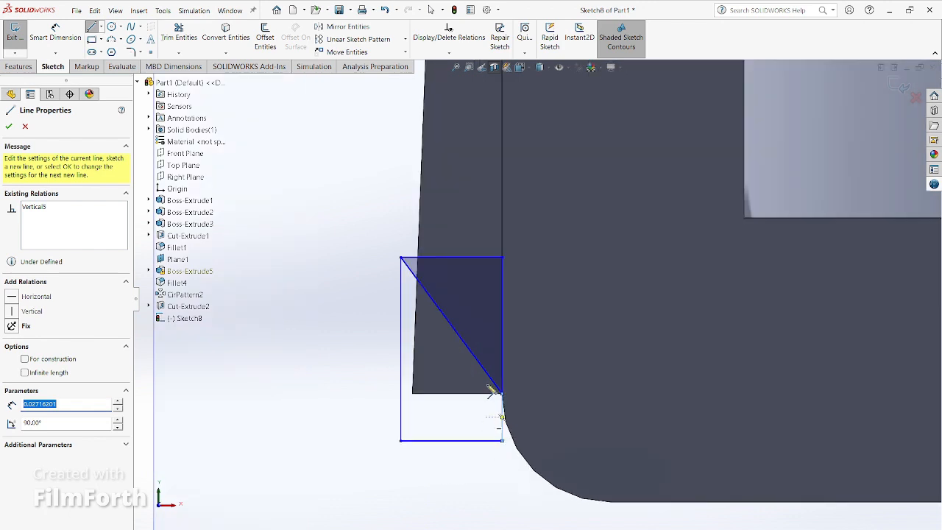
{"action": "scroll", "coordinate": [539, 412], "scroll_direction": "up", "scroll_amount": 3}
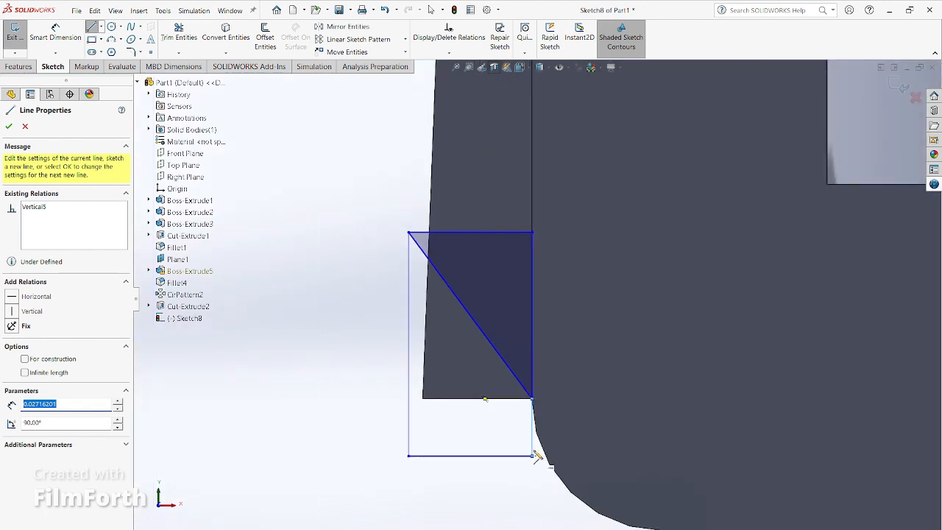
{"action": "left_click", "coordinate": [533, 399]}
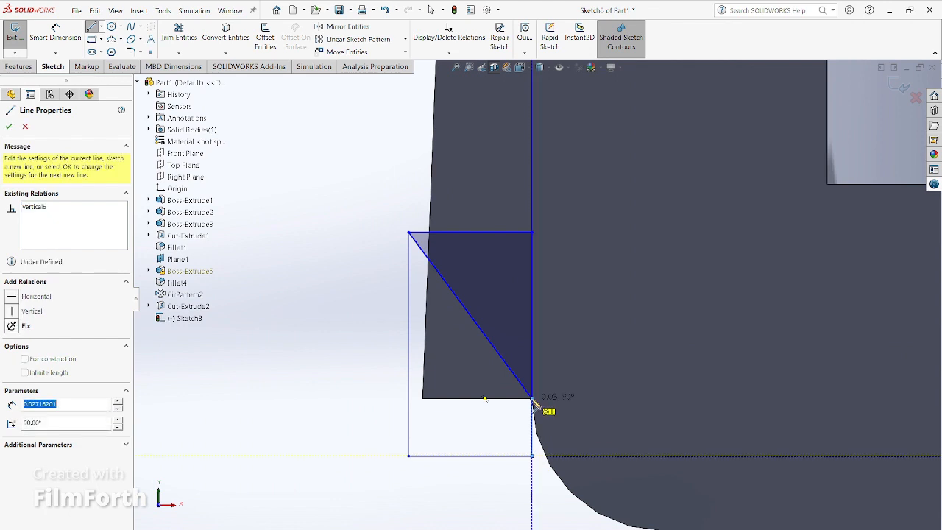
{"action": "key", "text": "Escape"}
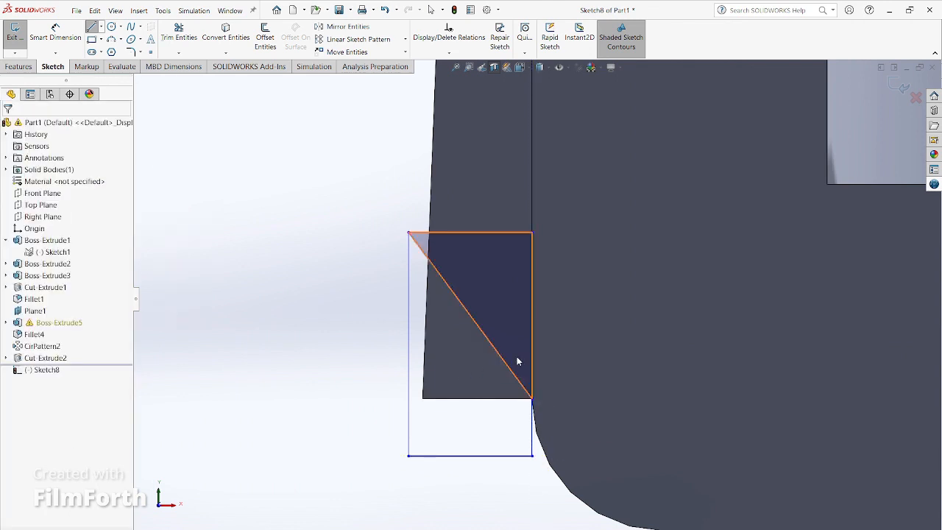
Trim away the lower triangle's horizontal and vertical sides, keeping the diagonal and the outer lines as a closed profile
{"action": "left_click", "coordinate": [178, 37]}
{"action": "left_click_drag", "start_coordinate": [503, 223], "coordinate": [548, 324]}
{"action": "scroll", "coordinate": [545, 370], "scroll_direction": "down", "scroll_amount": 5}
{"action": "scroll", "coordinate": [546, 372], "scroll_direction": "down", "scroll_amount": 3}
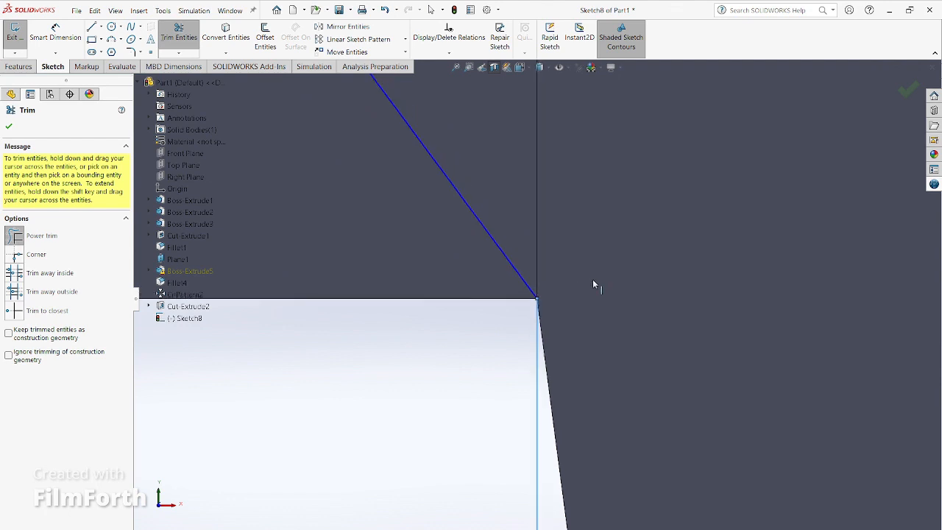
{"action": "scroll", "coordinate": [522, 325], "scroll_direction": "up", "scroll_amount": 2}
{"action": "scroll", "coordinate": [513, 341], "scroll_direction": "down", "scroll_amount": 3}
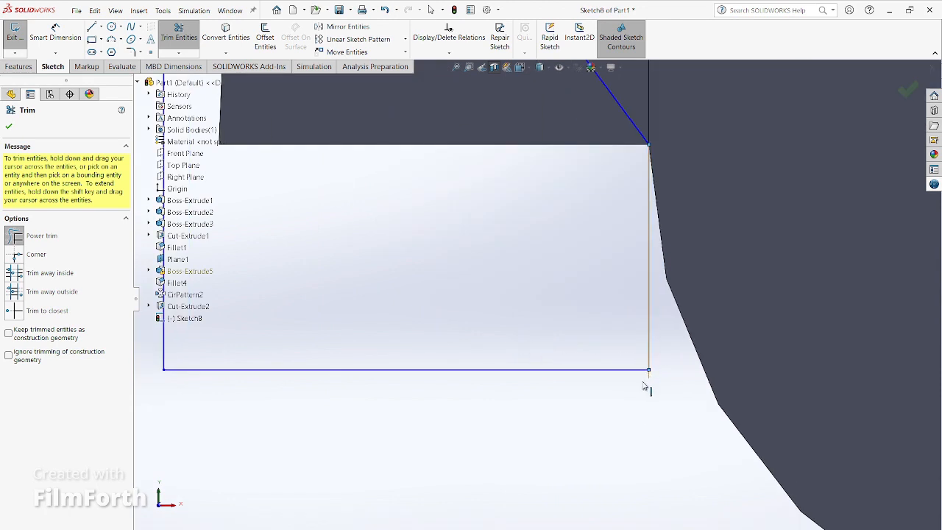
{"action": "scroll", "coordinate": [574, 435], "scroll_direction": "down", "scroll_amount": 2}
{"action": "scroll", "coordinate": [574, 436], "scroll_direction": "up", "scroll_amount": 5}
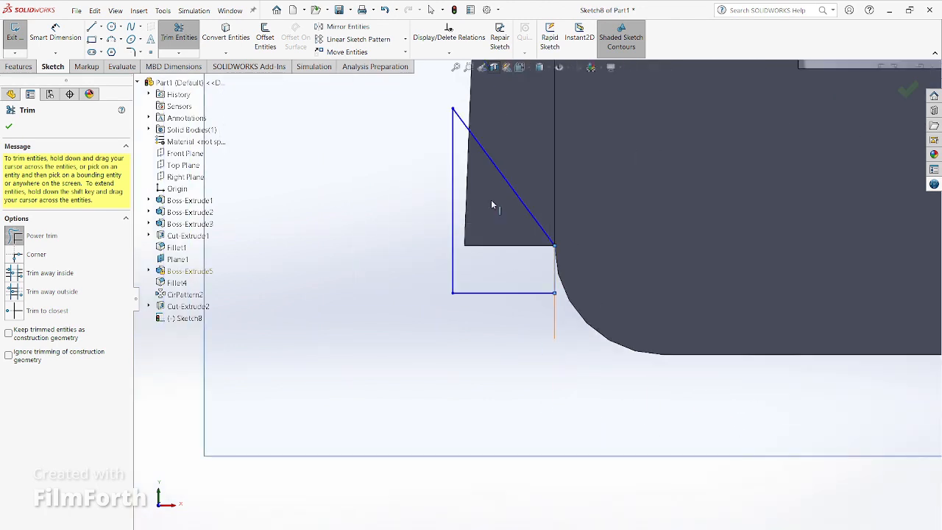
Try to extend the diagonal line of the lower trim profile with Extend Entities
{"action": "scroll", "coordinate": [450, 110], "scroll_direction": "down", "scroll_amount": 2}
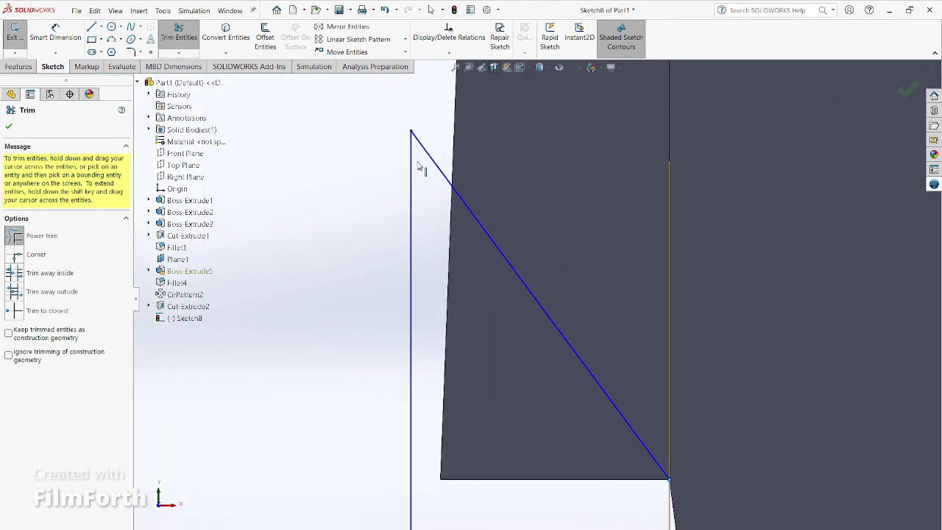
{"action": "key", "text": "Escape"}
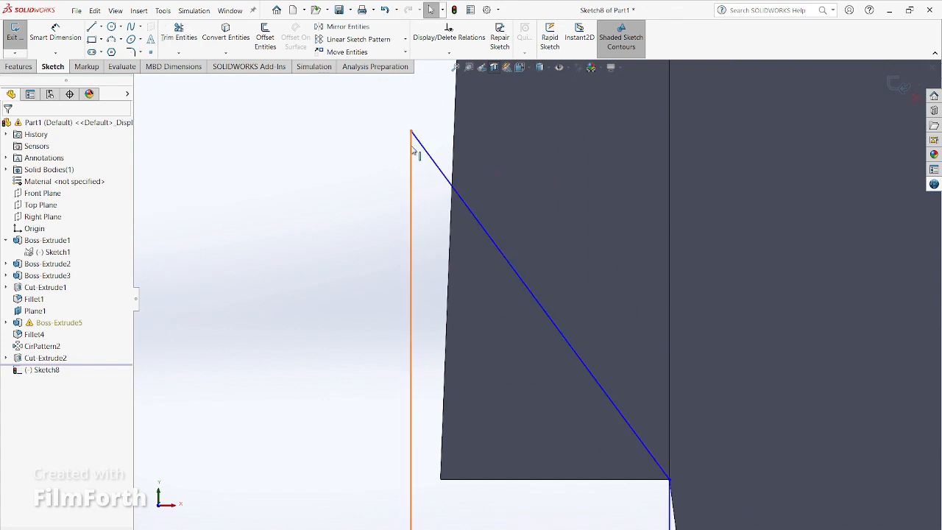
{"action": "scroll", "coordinate": [519, 331], "scroll_direction": "up", "scroll_amount": 4}
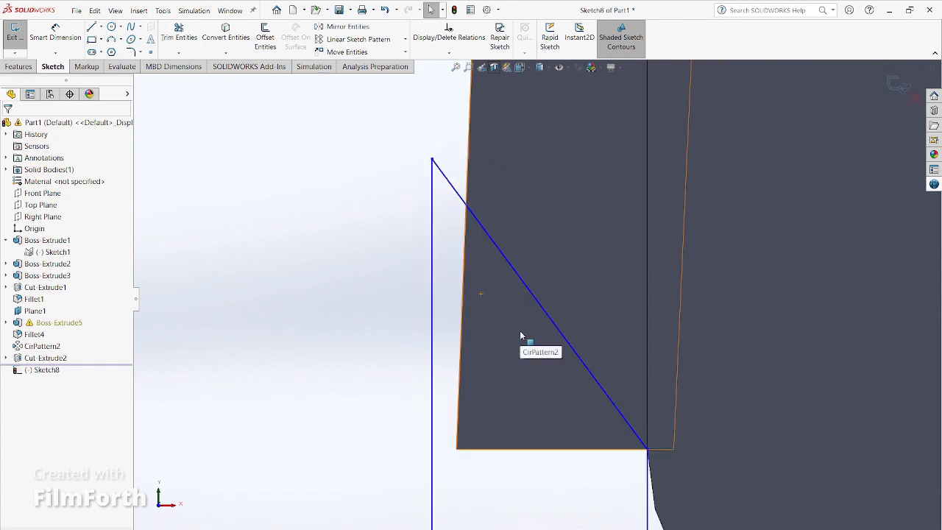
{"action": "left_click", "coordinate": [186, 52]}
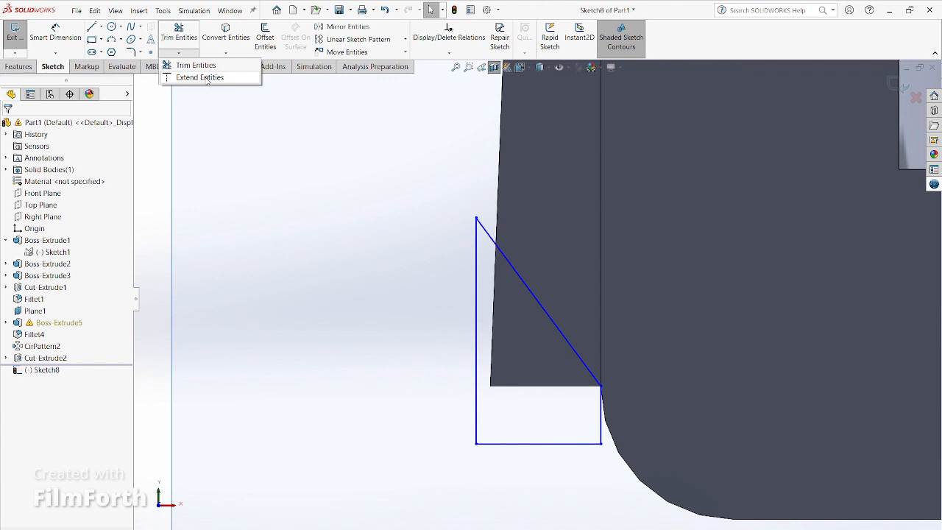
{"action": "left_click", "coordinate": [203, 77]}
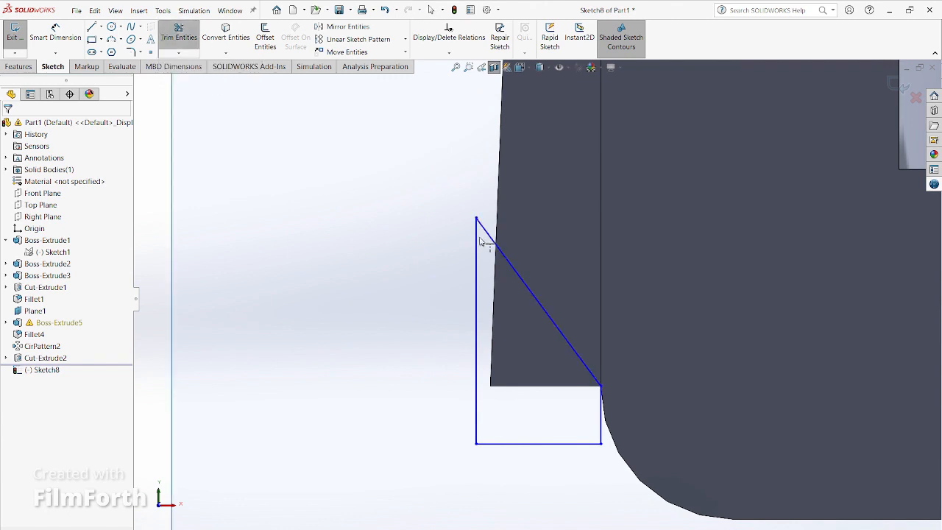
{"action": "left_click", "coordinate": [492, 237]}
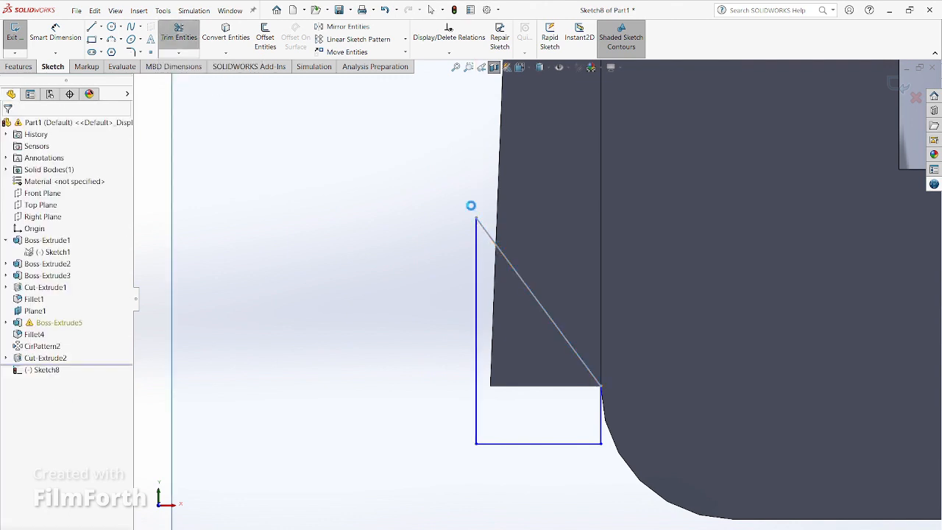
{"action": "left_click", "coordinate": [546, 284]}
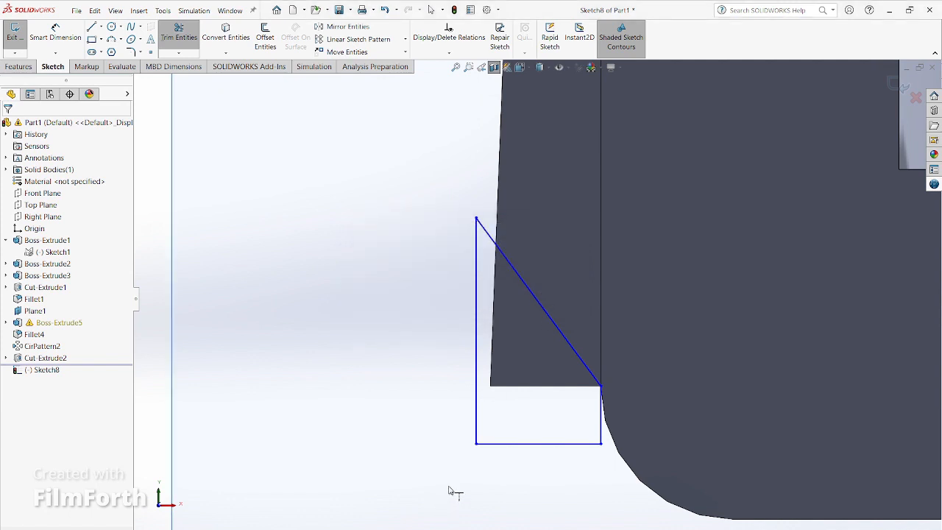
{"action": "left_click", "coordinate": [477, 438]}
{"action": "left_click", "coordinate": [546, 284]}
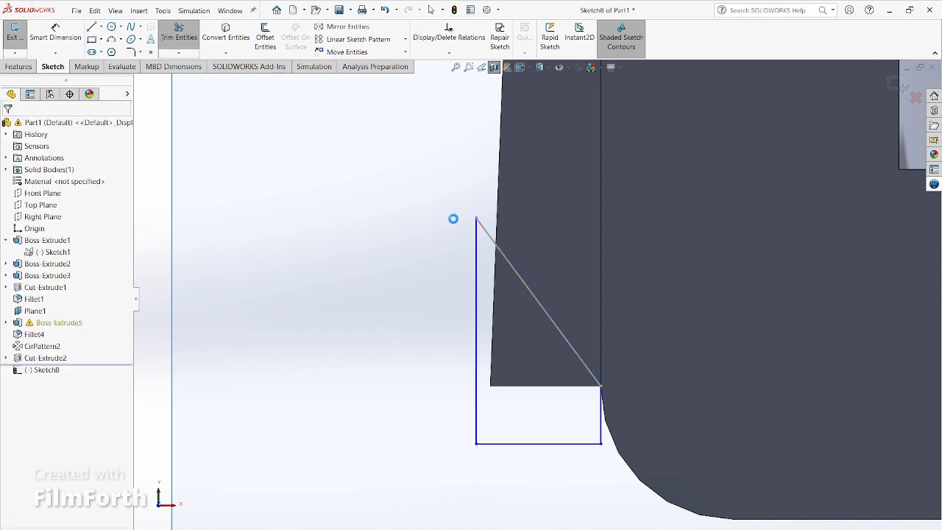
{"action": "left_click", "coordinate": [546, 284]}
{"action": "scroll", "coordinate": [447, 307], "scroll_direction": "up", "scroll_amount": 12}
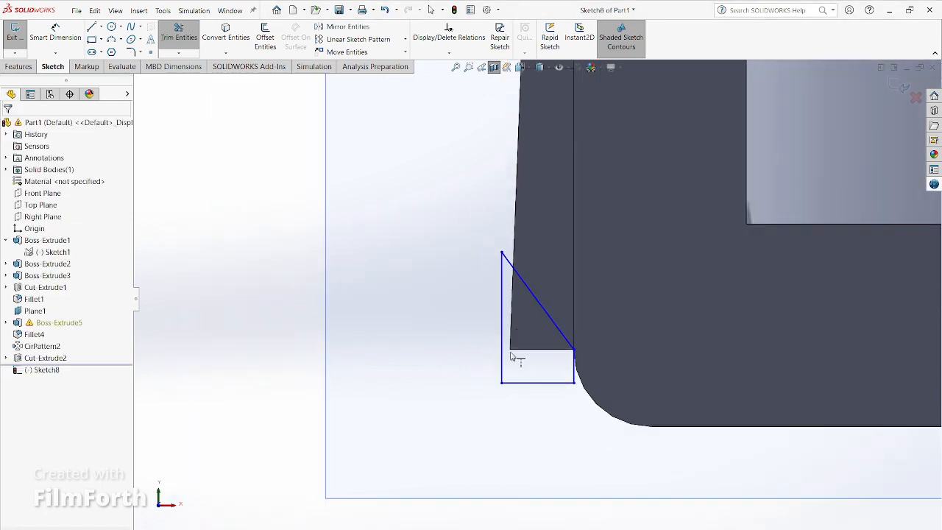
{"action": "scroll", "coordinate": [534, 251], "scroll_direction": "down", "scroll_amount": 5}
{"action": "scroll", "coordinate": [526, 319], "scroll_direction": "up", "scroll_amount": 4}
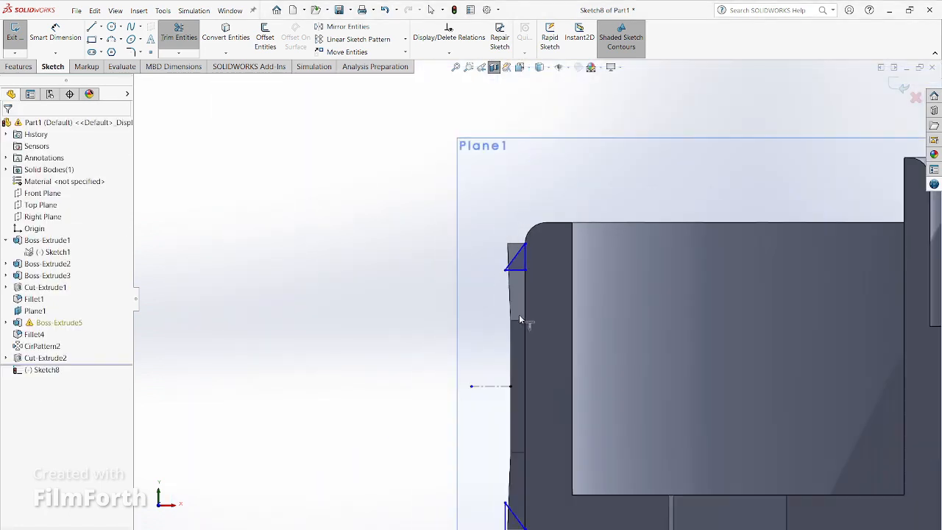
{"action": "scroll", "coordinate": [515, 507], "scroll_direction": "down", "scroll_amount": 8}
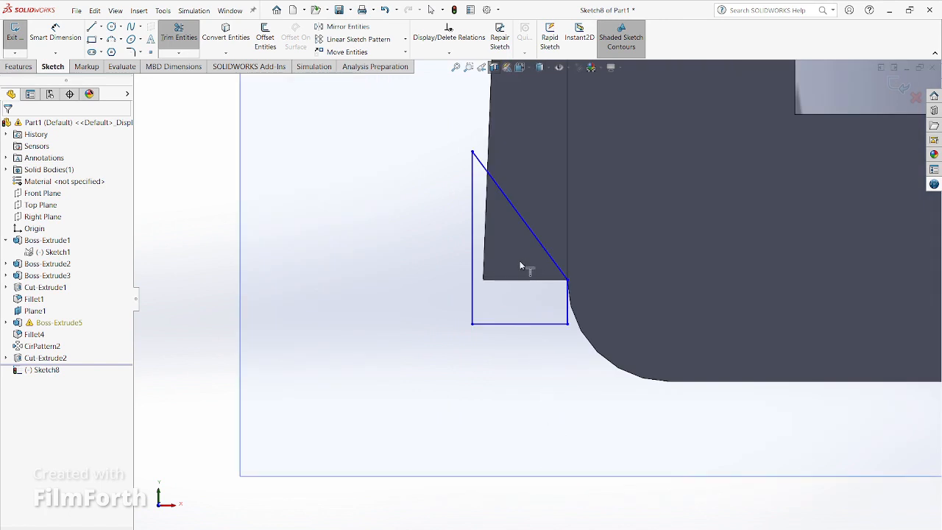
Draw three lines around the lower profile from the rim corner, about 0.05 in down, 0.06 in across and 0.13 in up to the diagonal's outer end
{"action": "left_click", "coordinate": [91, 26]}
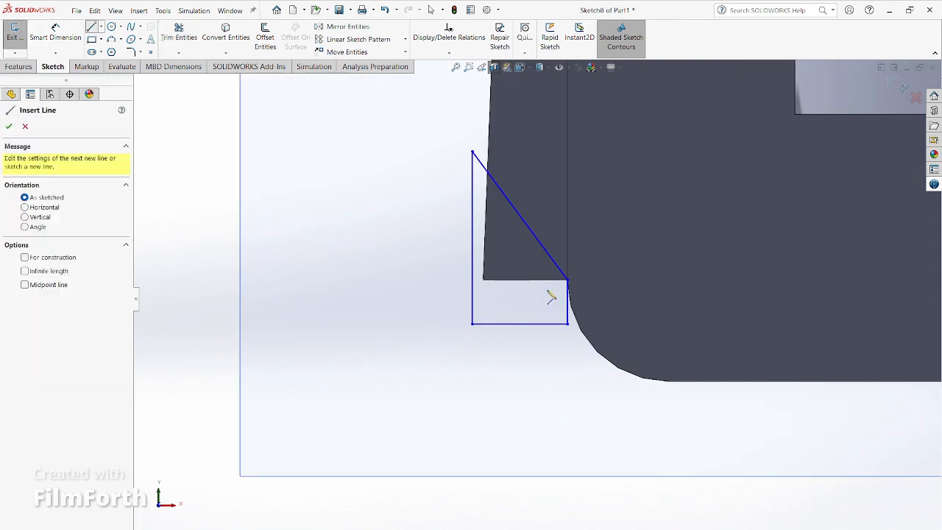
{"action": "left_click", "coordinate": [568, 282]}
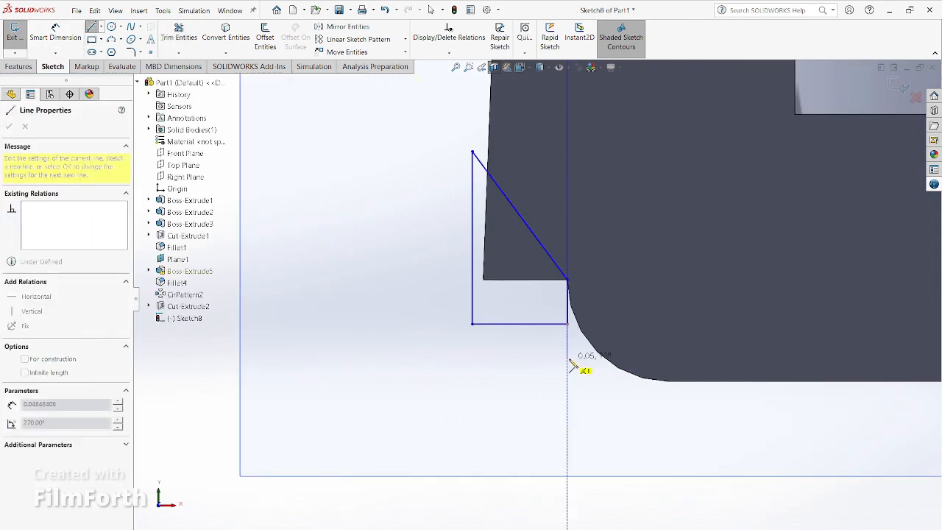
{"action": "left_click", "coordinate": [568, 358]}
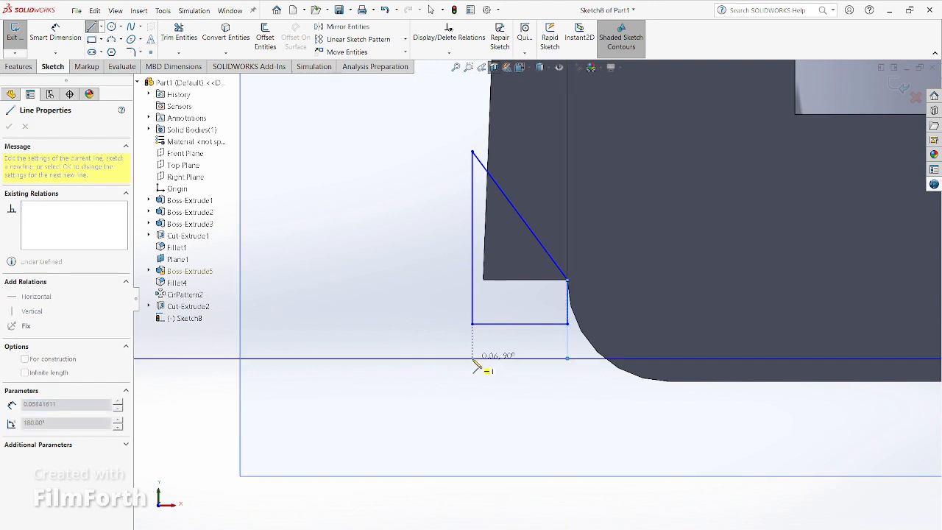
{"action": "left_click", "coordinate": [472, 359]}
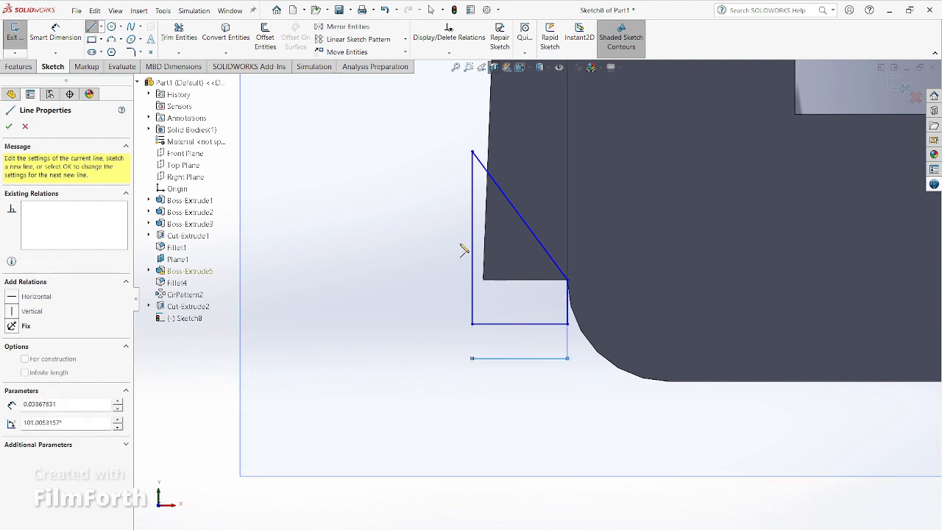
{"action": "left_click", "coordinate": [472, 152]}
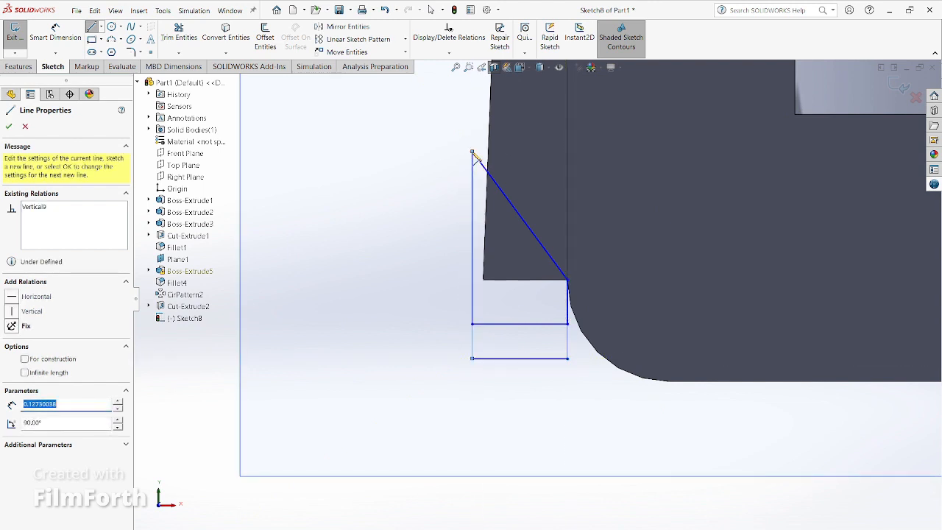
Trim away all the lines of the lower profile at the tread's bottom end
{"action": "left_click", "coordinate": [179, 33]}
{"action": "left_click_drag", "start_coordinate": [513, 308], "coordinate": [510, 343]}
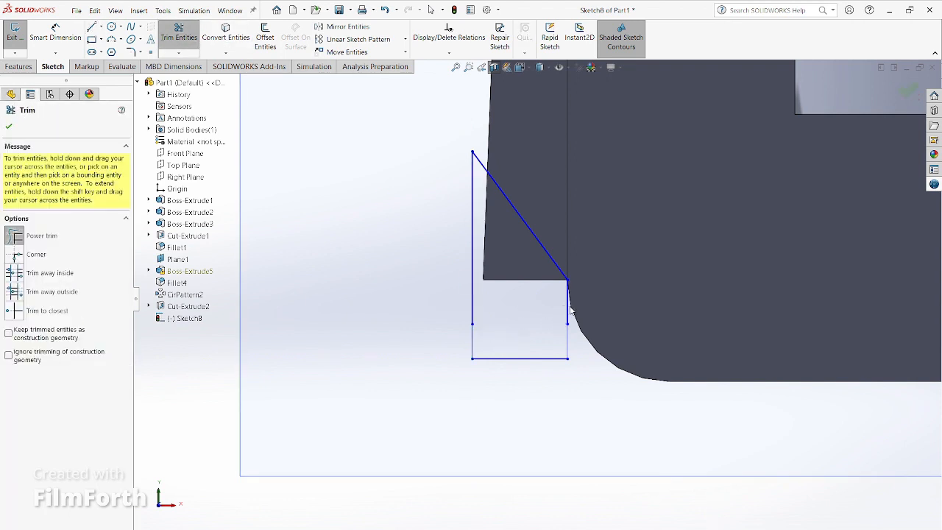
{"action": "mouse_move", "coordinate": [550, 252]}
{"action": "left_mouse_down"}
{"action": "mouse_move", "coordinate": [482, 234]}
{"action": "mouse_move", "coordinate": [471, 241]}
{"action": "left_mouse_up"}
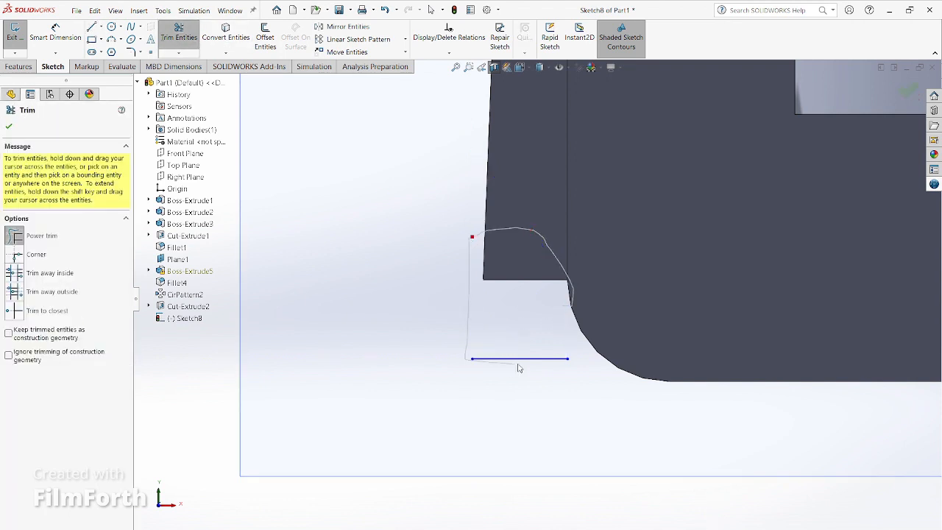
{"action": "left_click_drag", "start_coordinate": [519, 368], "coordinate": [521, 342]}
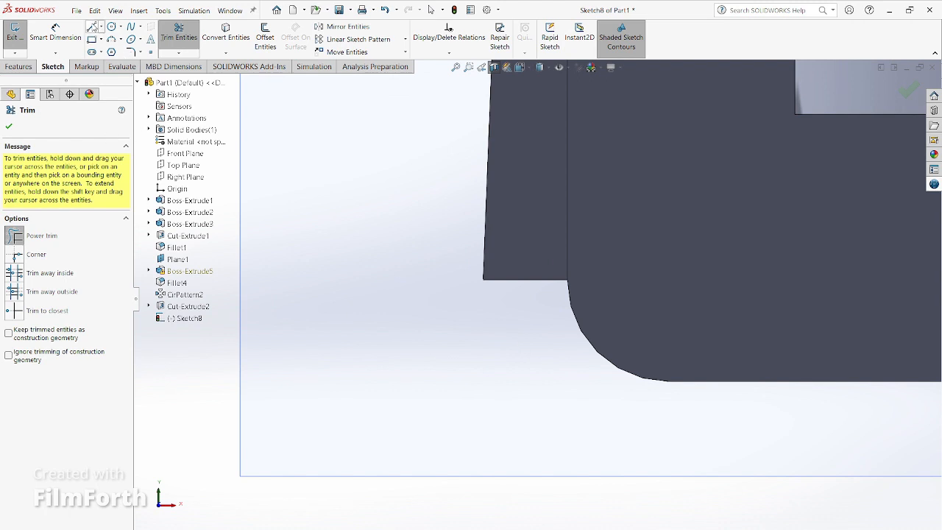
Draw a closed four-line profile at the tread's lower end, with a diagonal from the rim corner, about 0.06 in wide and 0.04 in below the corner
{"action": "key", "text": "l"}
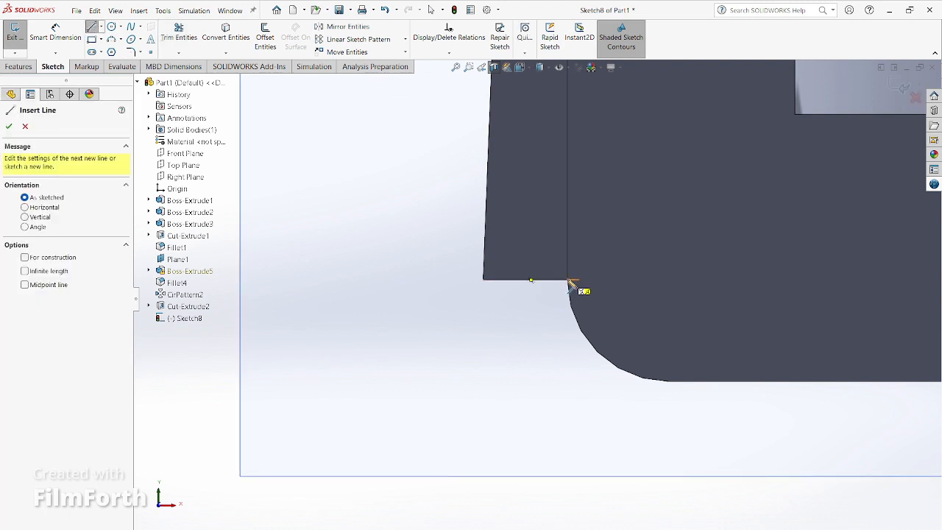
{"action": "left_click", "coordinate": [569, 281]}
{"action": "left_click", "coordinate": [472, 177]}
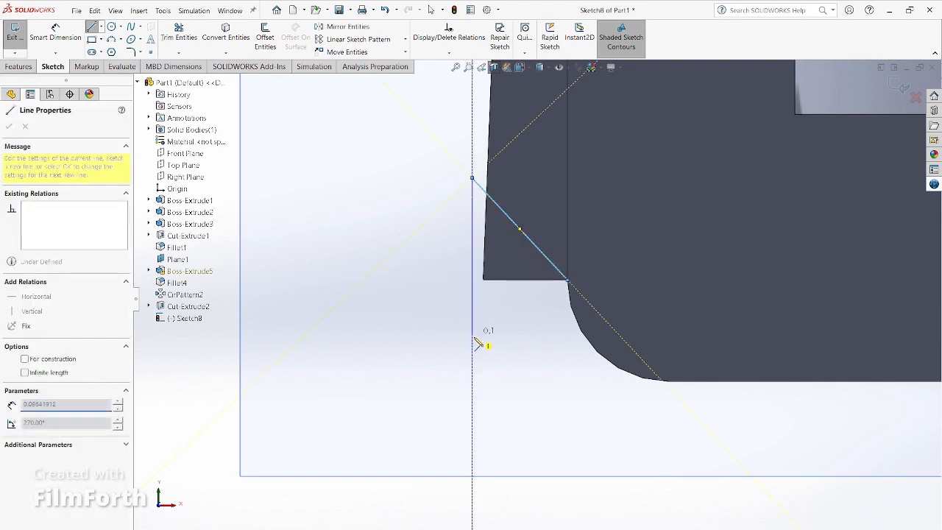
{"action": "left_click", "coordinate": [472, 337]}
{"action": "double_click", "coordinate": [567, 337]}
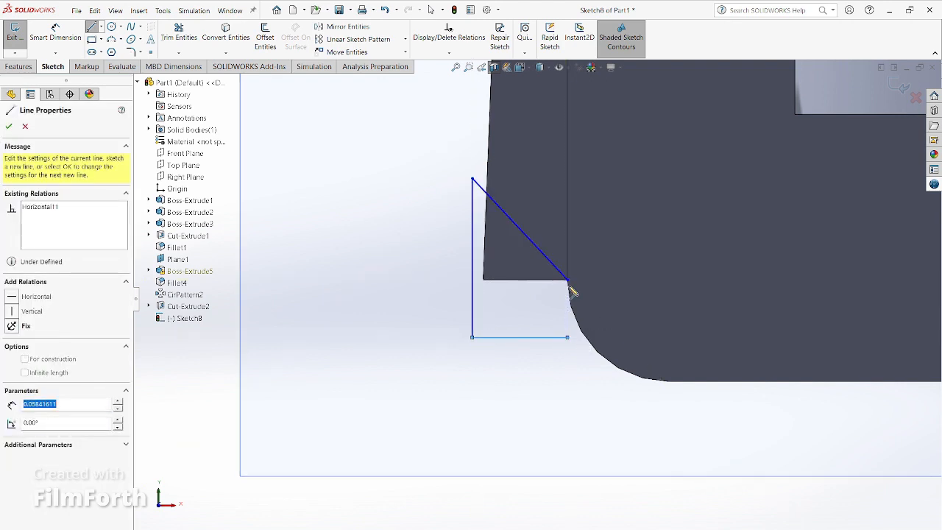
{"action": "left_click", "coordinate": [568, 281]}
Trim away the three lines of the old triangle at the tread's upper end
{"action": "key", "text": "ctrl+8"}
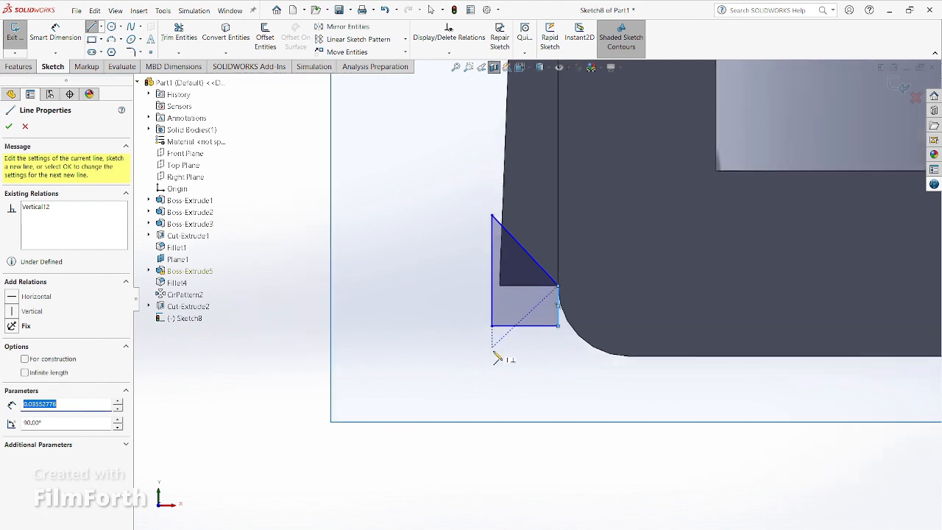
{"action": "scroll", "coordinate": [550, 162], "scroll_direction": "down", "scroll_amount": 5}
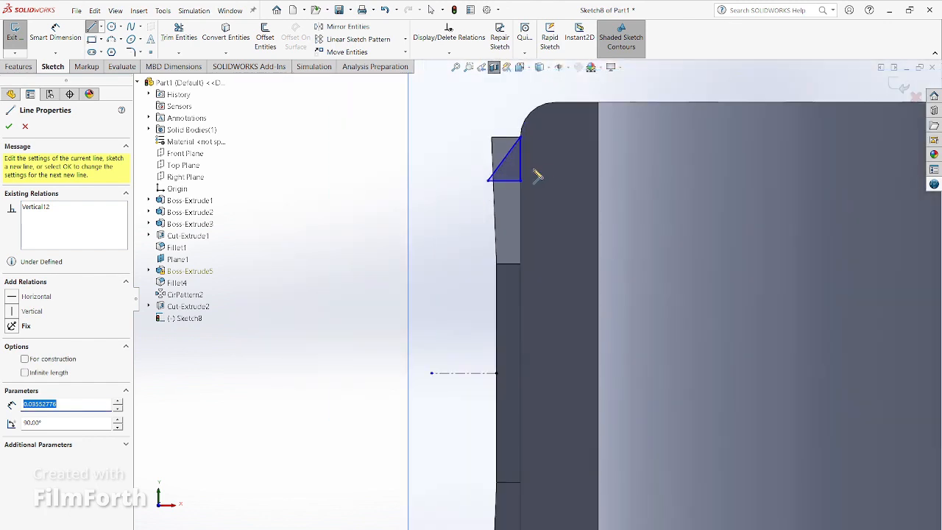
{"action": "left_click", "coordinate": [190, 27]}
{"action": "left_click_drag", "start_coordinate": [493, 160], "coordinate": [527, 156]}
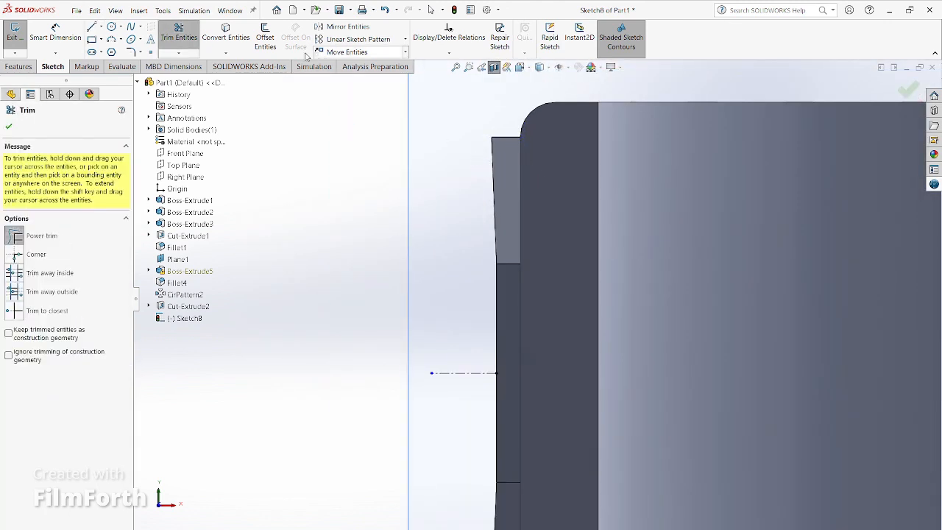
Mirror the lower profile's four lines about the horizontal construction line onto the tread's upper end, keeping the original
{"action": "left_click", "coordinate": [353, 27]}
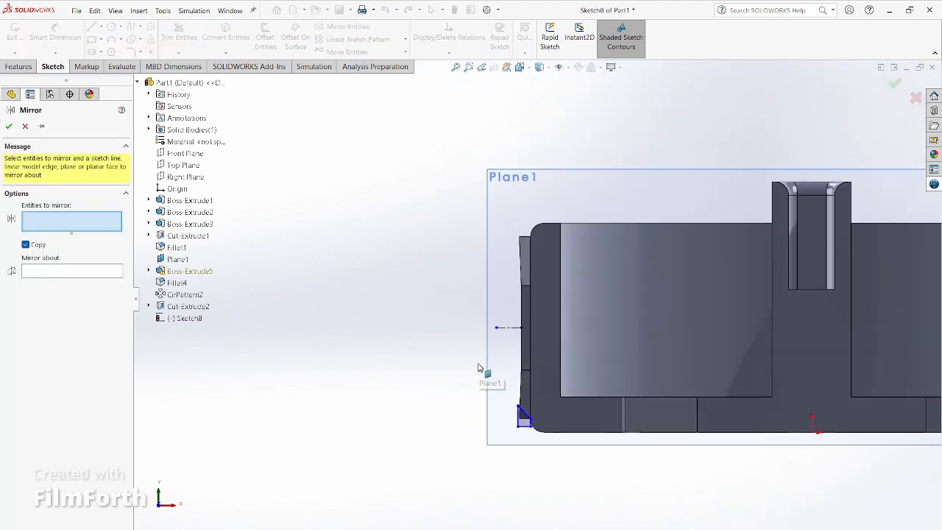
{"action": "scroll", "coordinate": [482, 372], "scroll_direction": "up", "scroll_amount": 3}
{"action": "left_click", "coordinate": [525, 424]}
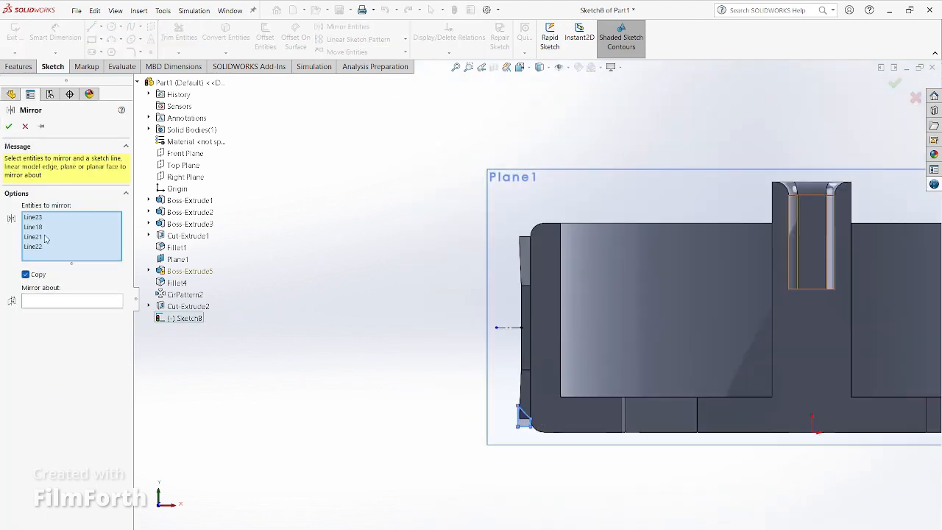
{"action": "left_click", "coordinate": [41, 302]}
{"action": "left_click", "coordinate": [512, 329]}
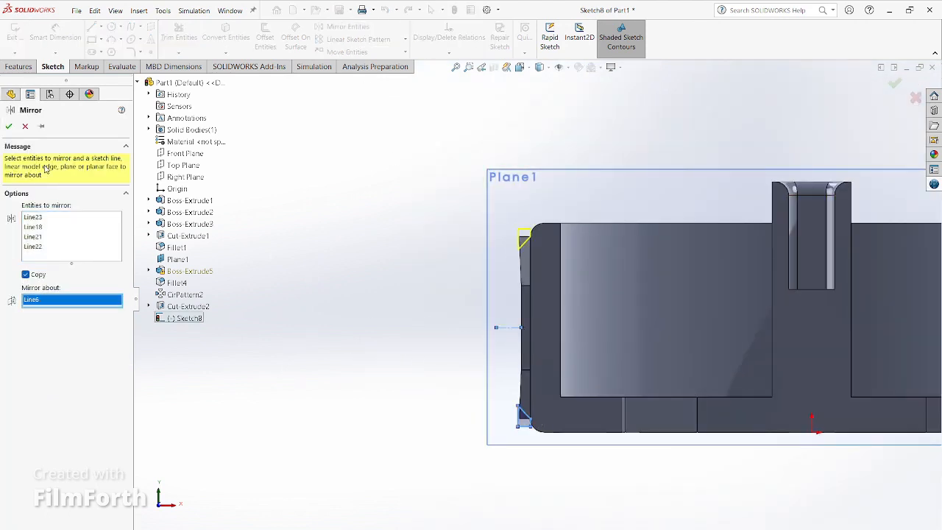
{"action": "left_click", "coordinate": [10, 127]}
Exit the profile sketch and dismiss the rebuild warnings
{"action": "scroll", "coordinate": [554, 314], "scroll_direction": "up", "scroll_amount": 3}
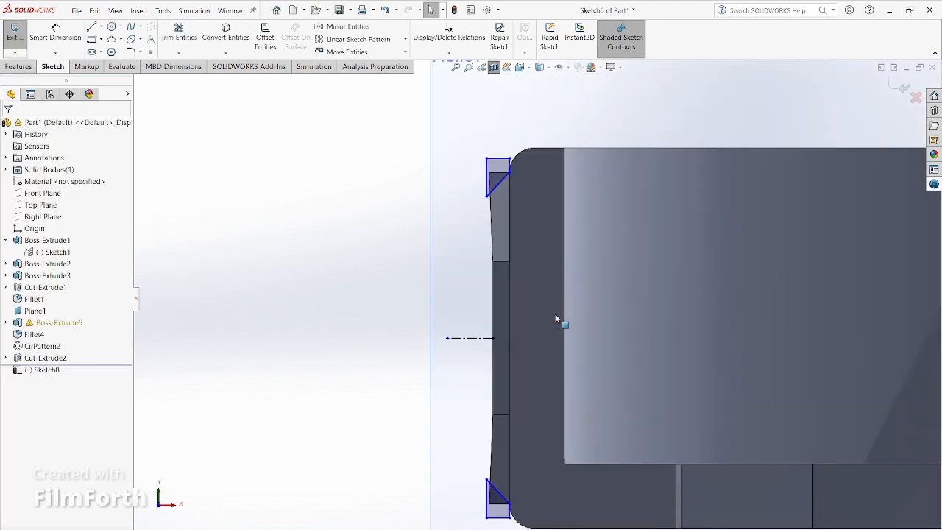
{"action": "left_click", "coordinate": [21, 34]}
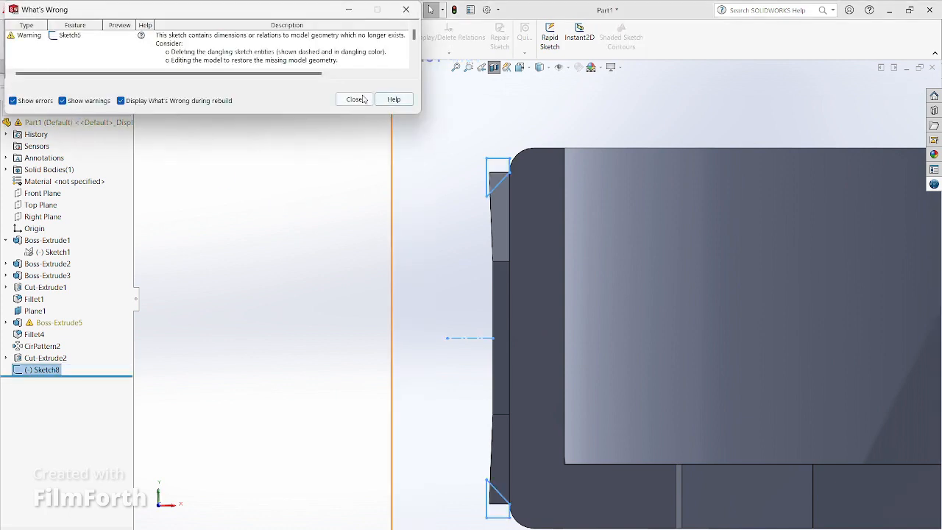
{"action": "left_click", "coordinate": [355, 99]}
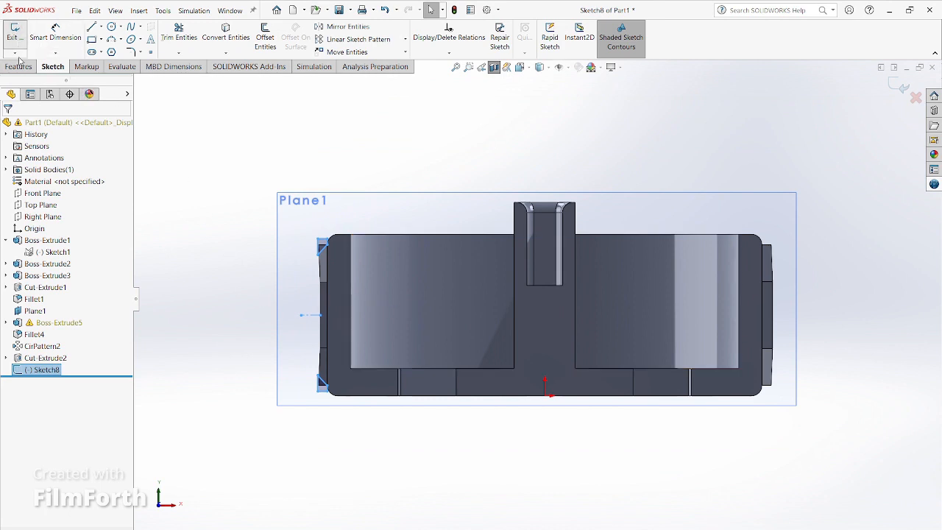
{"action": "left_click", "coordinate": [15, 34]}
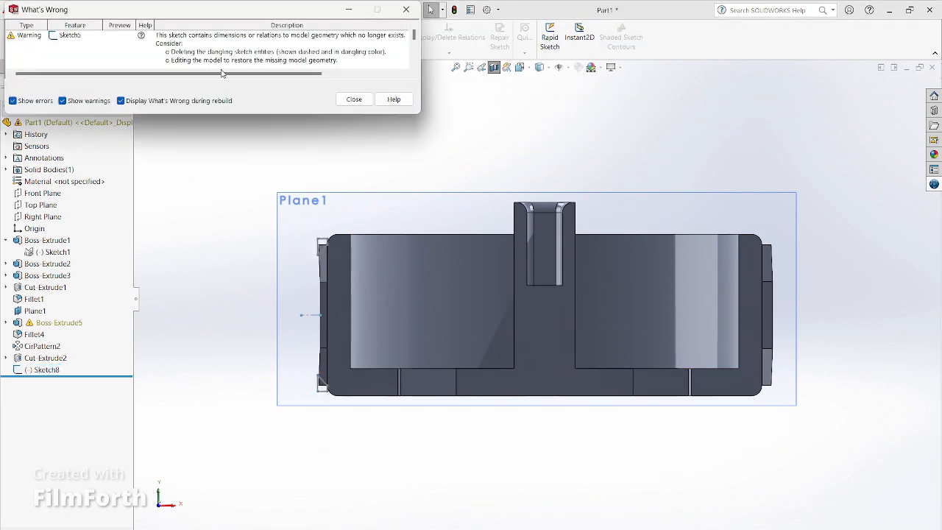
{"action": "left_click", "coordinate": [354, 99]}
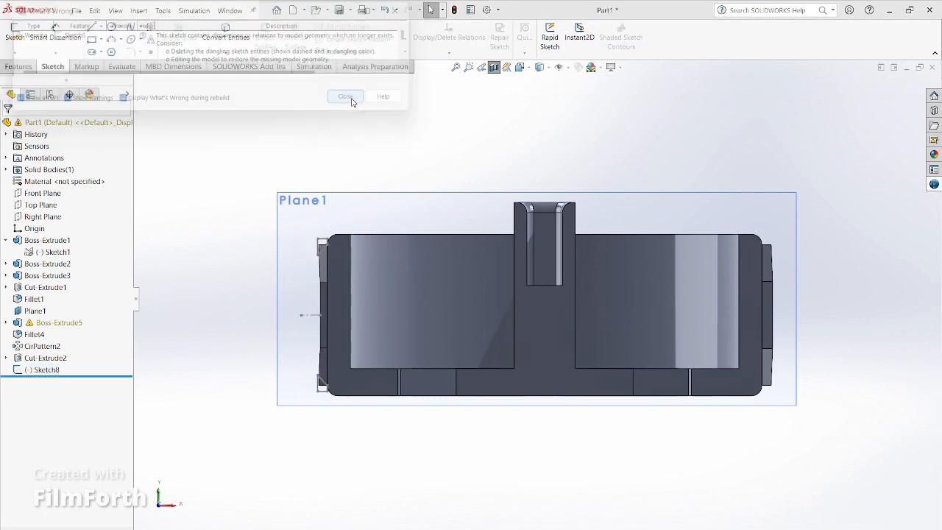
{"action": "left_click", "coordinate": [18, 67]}
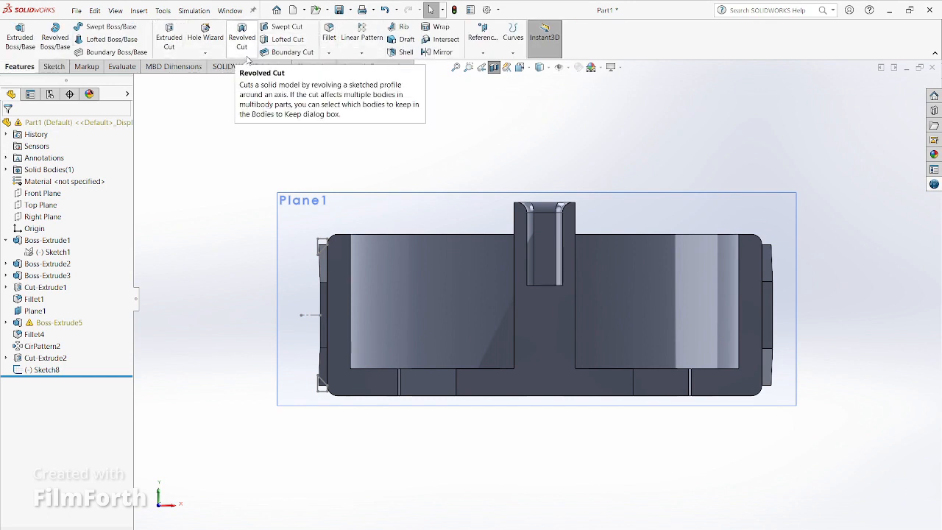
{"action": "left_click", "coordinate": [248, 53]}
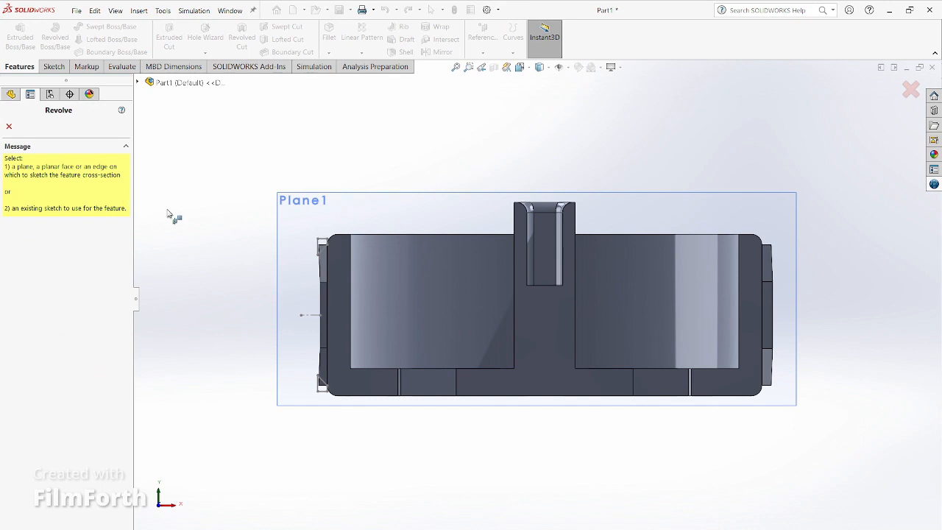
{"action": "left_click", "coordinate": [9, 126]}
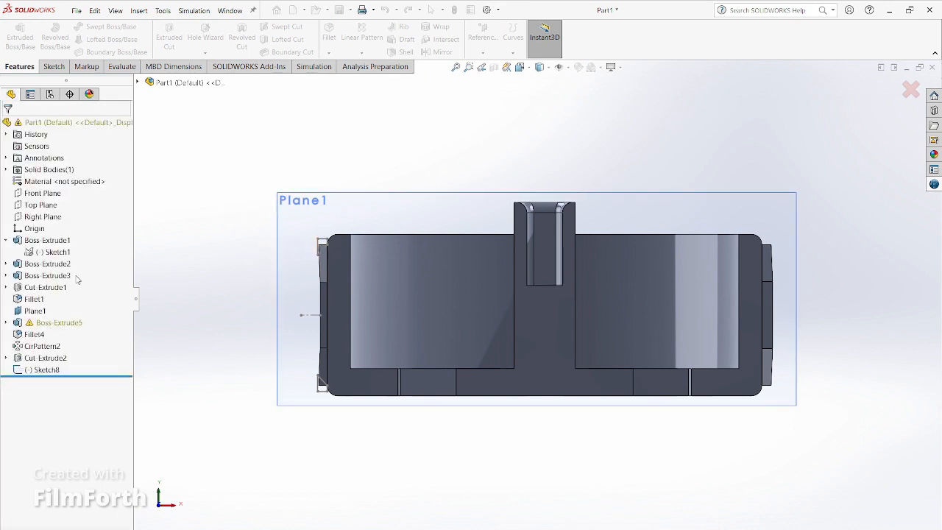
{"action": "left_click", "coordinate": [55, 373]}
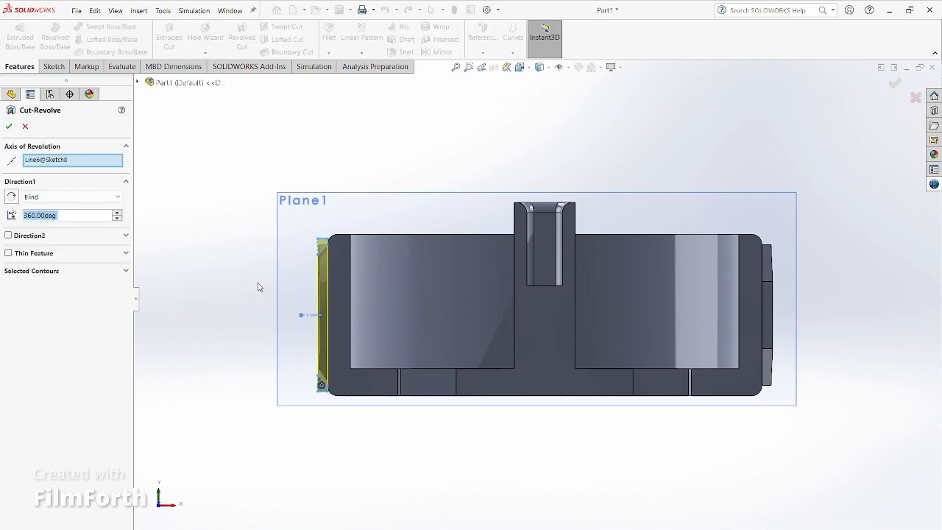
{"action": "middle_click_drag", "start_coordinate": [258, 286], "coordinate": [286, 315]}
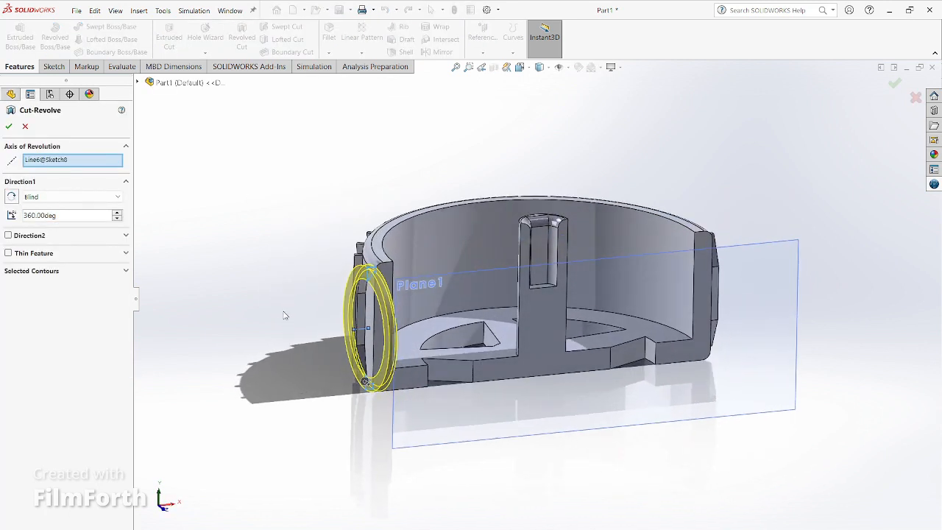
{"action": "left_click", "coordinate": [56, 160]}
{"action": "right_click", "coordinate": [57, 161]}
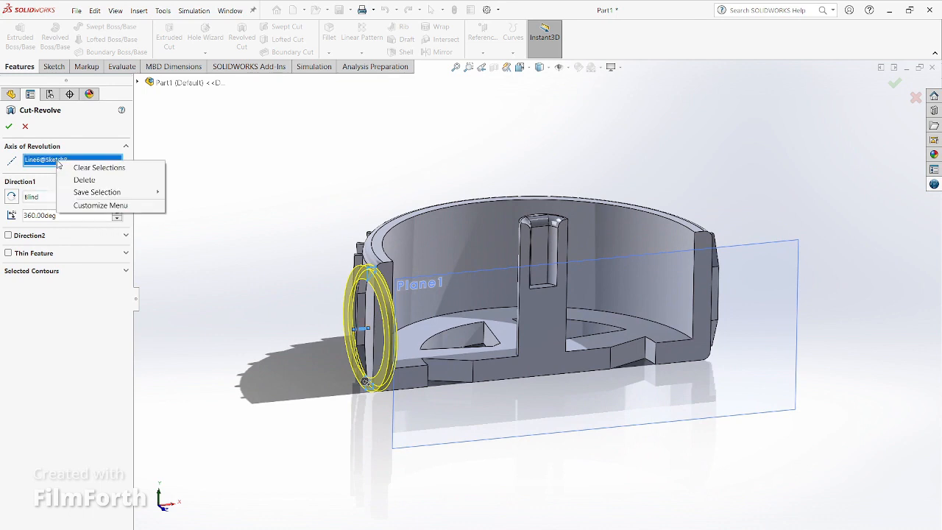
{"action": "left_click", "coordinate": [85, 180]}
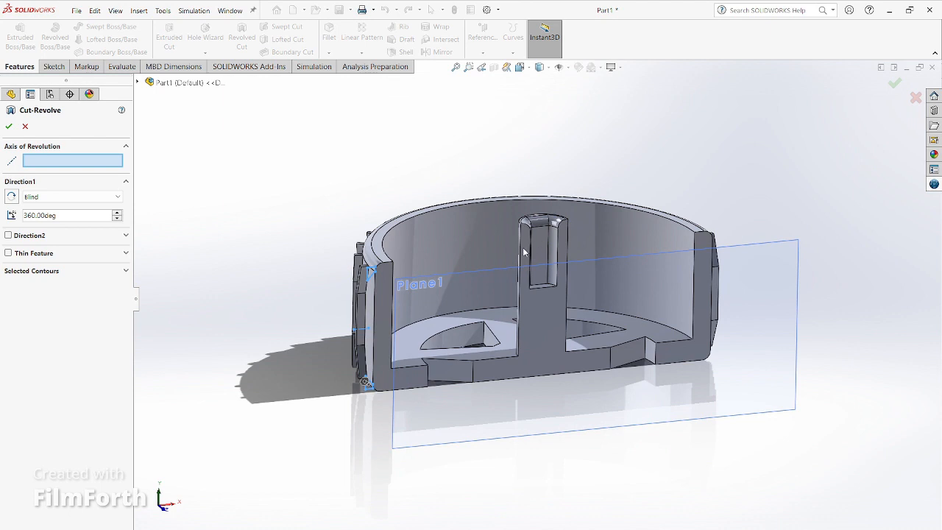
{"action": "left_click", "coordinate": [24, 129]}
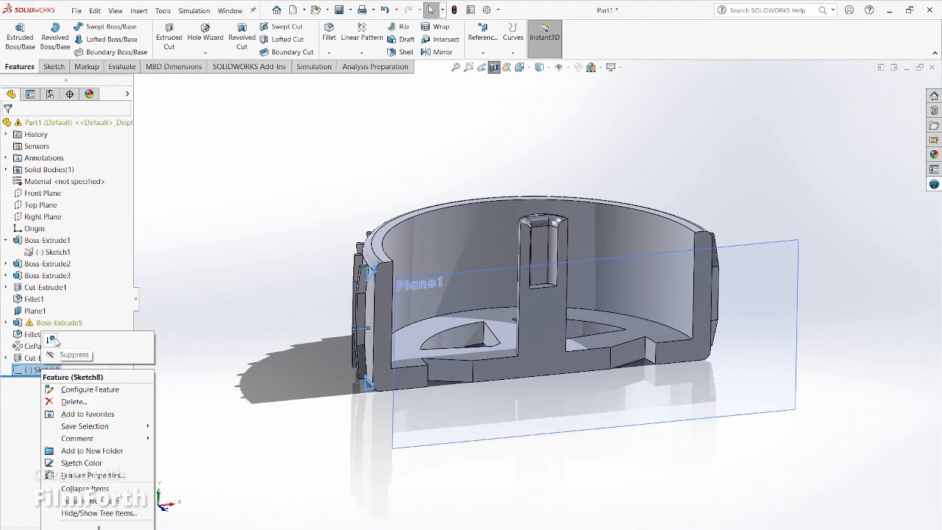
{"action": "left_click", "coordinate": [167, 304]}
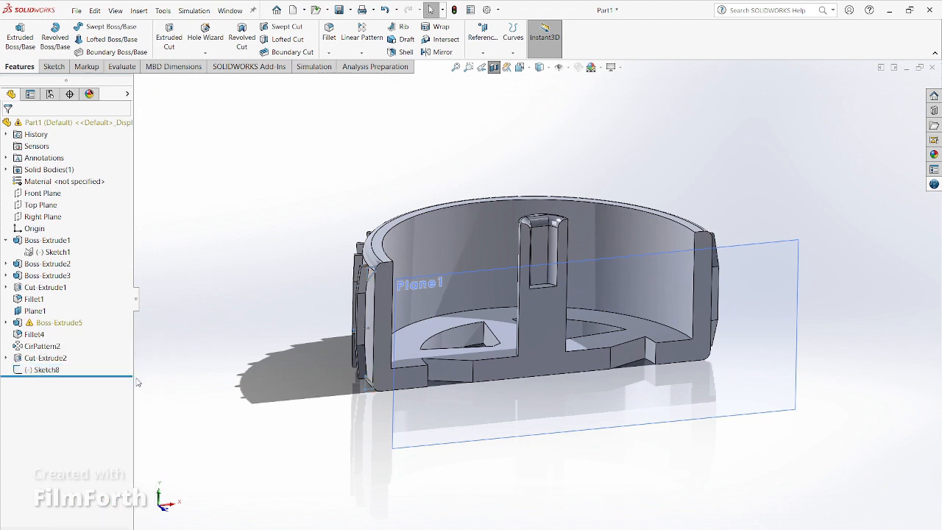
Open the sketch containing the two tread-end profiles for editing
{"action": "left_click", "coordinate": [46, 371]}
{"action": "right_click", "coordinate": [48, 373]}
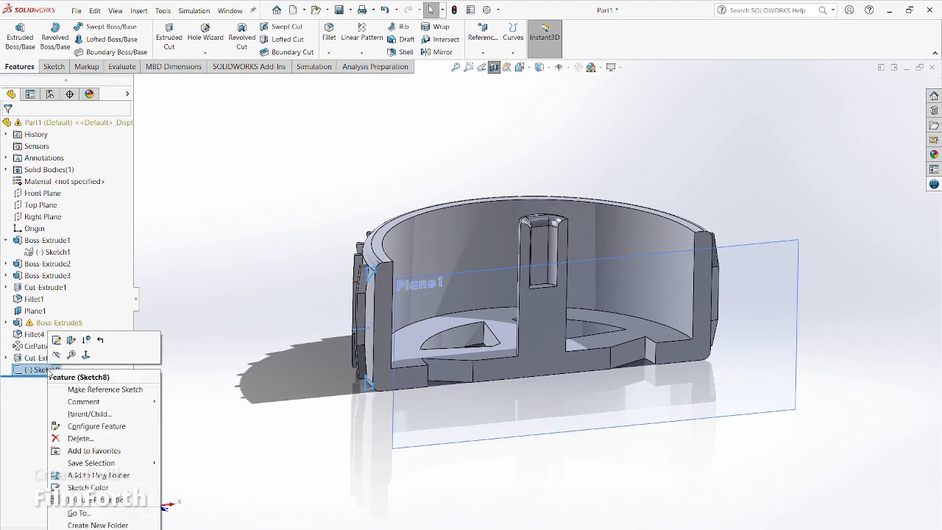
{"action": "left_click", "coordinate": [56, 340]}
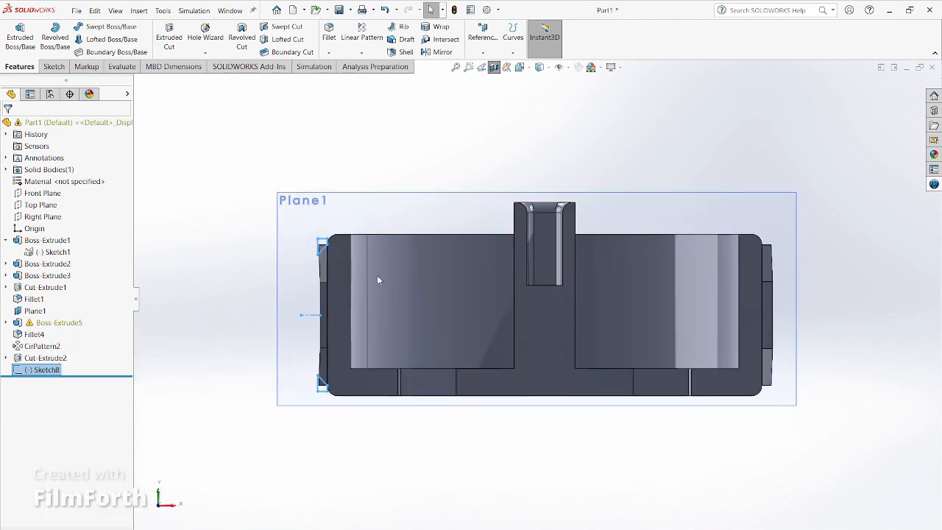
{"action": "left_click", "coordinate": [101, 28]}
{"action": "left_click", "coordinate": [117, 42]}
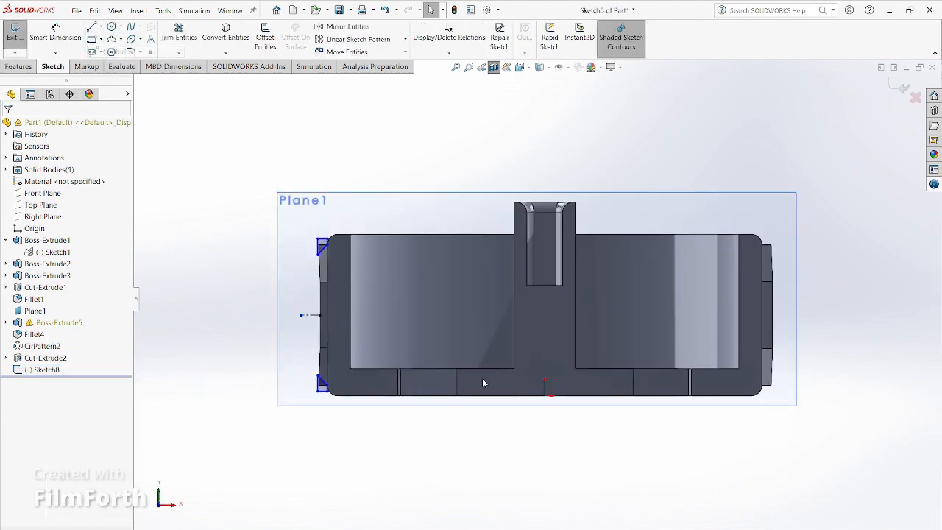
{"action": "left_click", "coordinate": [546, 395]}
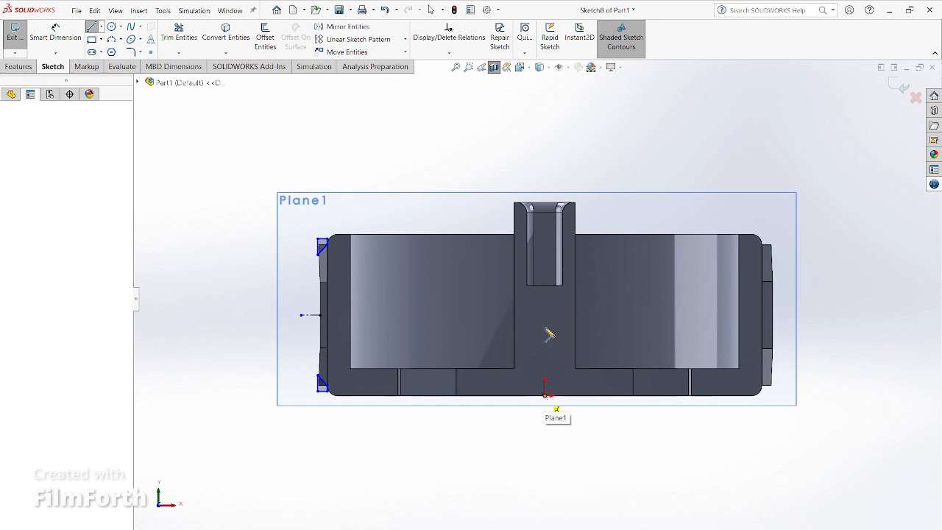
{"action": "left_click", "coordinate": [548, 168]}
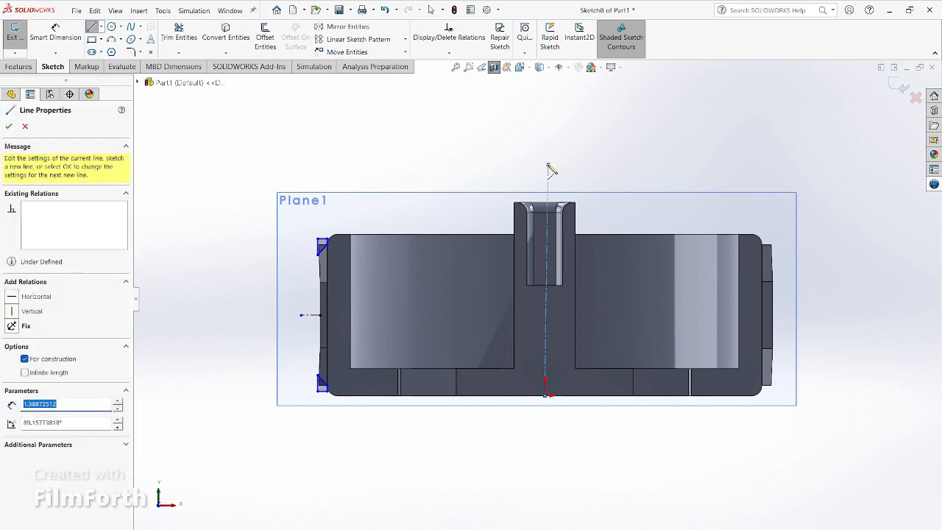
{"action": "key", "text": "Escape"}
{"action": "key", "text": "Escape"}
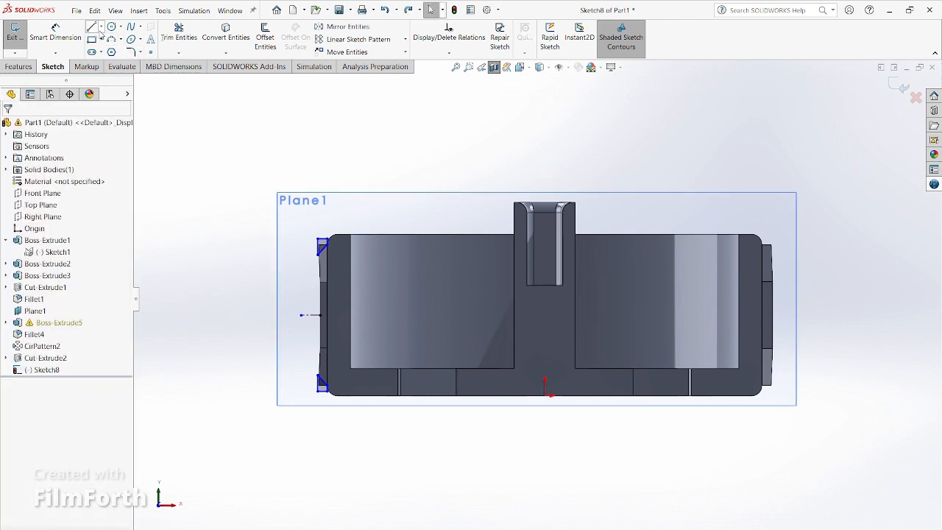
Draw a vertical centerline about 1.55 in long from the origin up past the hub, exit the sketch and dismiss the rebuild warnings
{"action": "left_click", "coordinate": [101, 27]}
{"action": "left_click", "coordinate": [121, 47]}
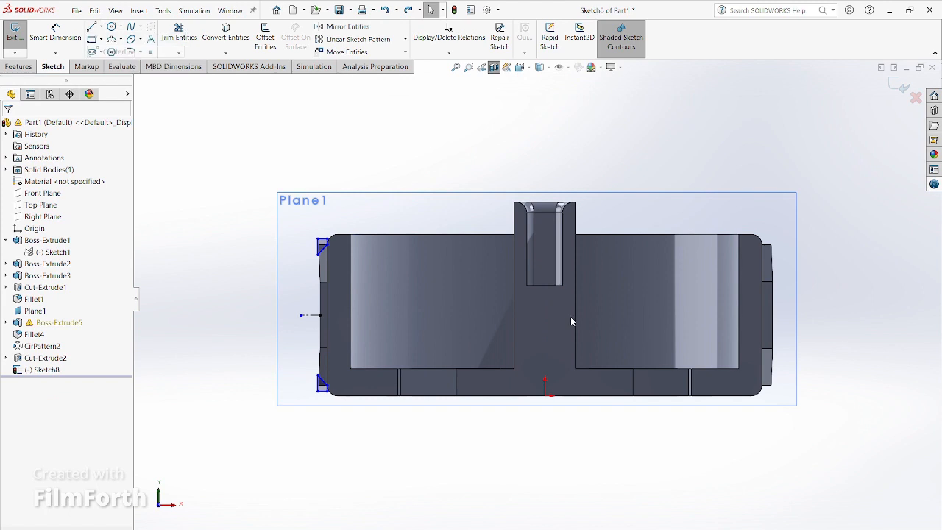
{"action": "left_click", "coordinate": [545, 395]}
{"action": "left_click", "coordinate": [545, 139]}
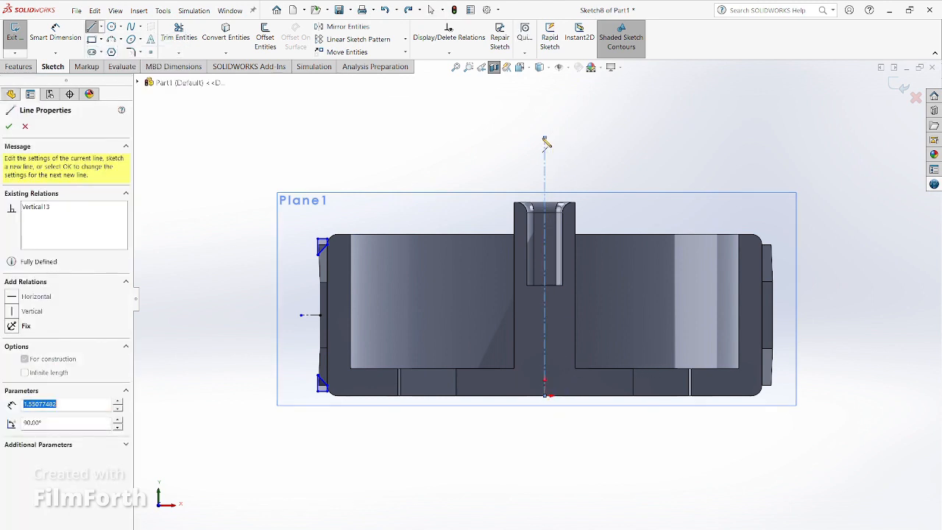
{"action": "key", "text": "Escape"}
{"action": "key", "text": "Escape"}
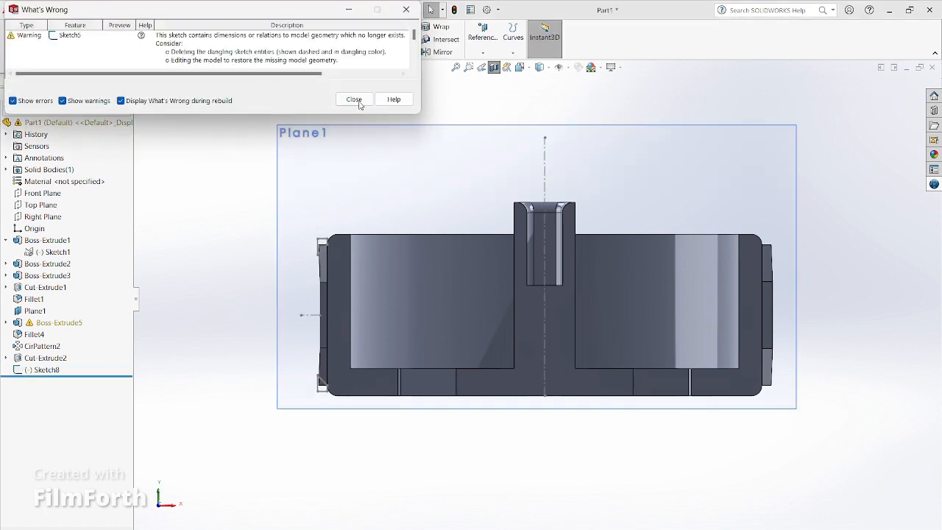
{"action": "left_click", "coordinate": [356, 98]}
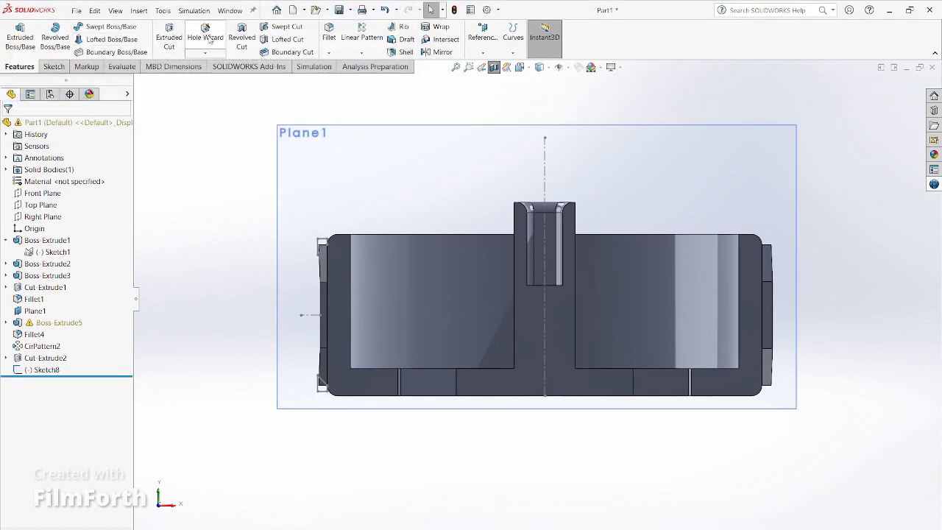
Revolve-cut the tread-end profile sketch 360 degrees about the vertical centerline
{"action": "left_click", "coordinate": [242, 36]}
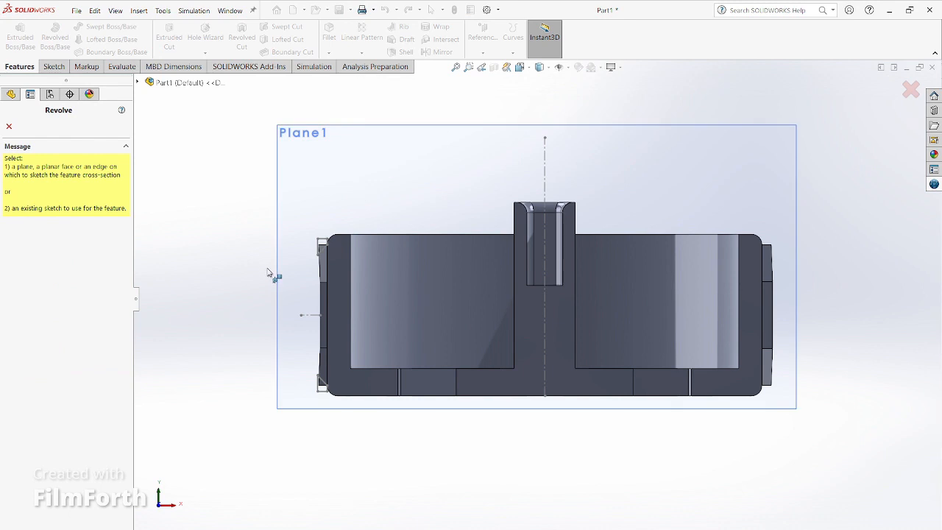
{"action": "left_click", "coordinate": [10, 127]}
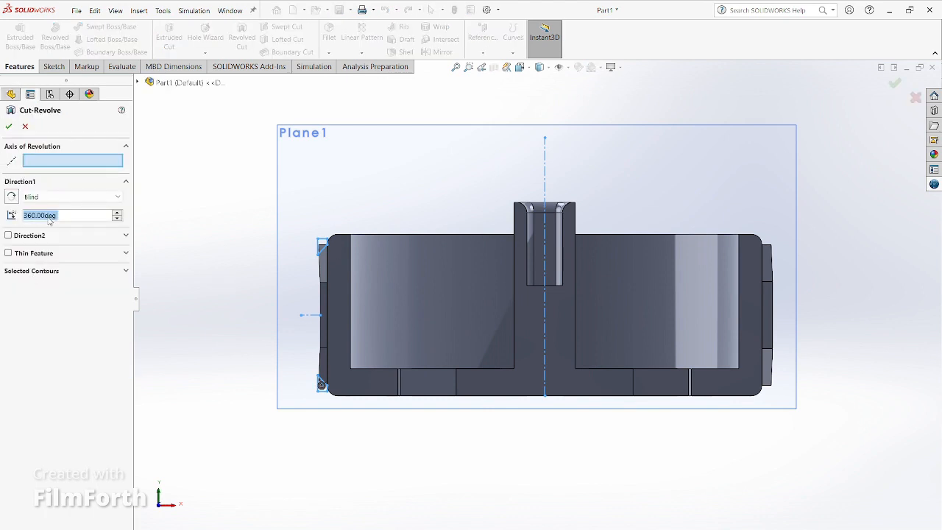
{"action": "left_click", "coordinate": [545, 170]}
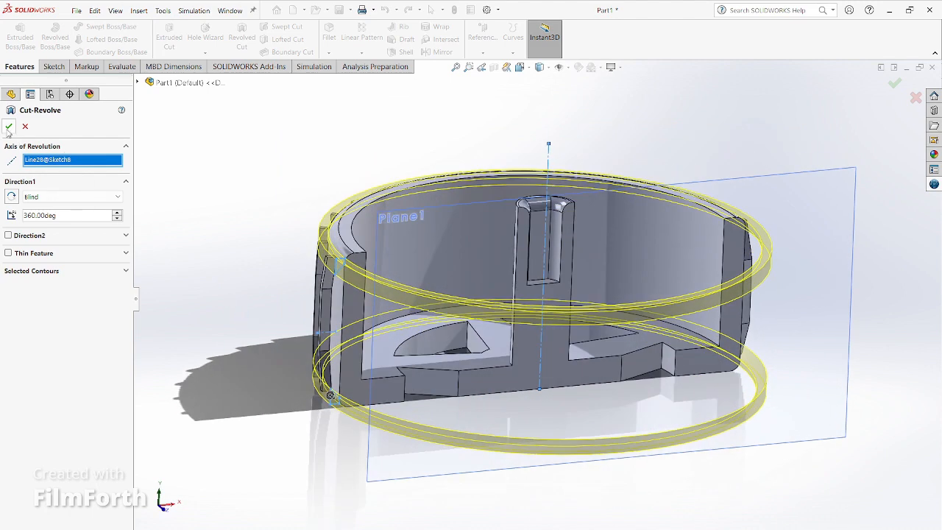
{"action": "key", "text": "Return"}
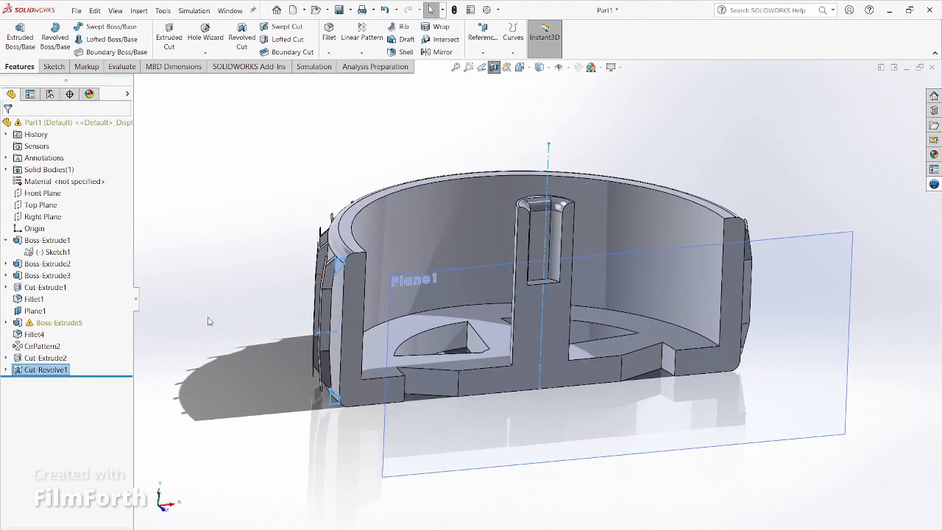
Inspect the trimmed tread ends up close and open the revolved cut's profile sketch for editing
{"action": "scroll", "coordinate": [286, 265], "scroll_direction": "down", "scroll_amount": 5}
{"action": "middle_click_drag", "start_coordinate": [329, 337], "coordinate": [344, 321]}
{"action": "scroll", "coordinate": [338, 320], "scroll_direction": "down", "scroll_amount": 1}
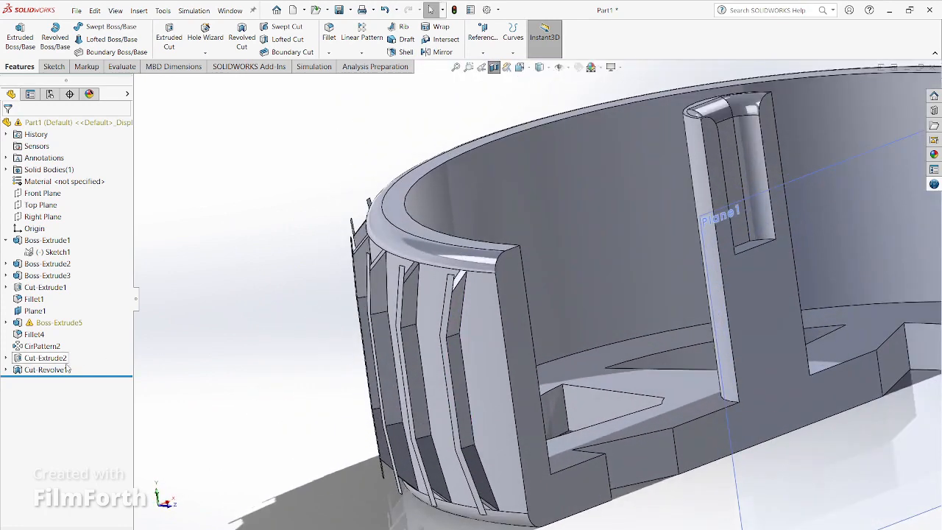
{"action": "left_click", "coordinate": [5, 370]}
{"action": "right_click", "coordinate": [47, 382]}
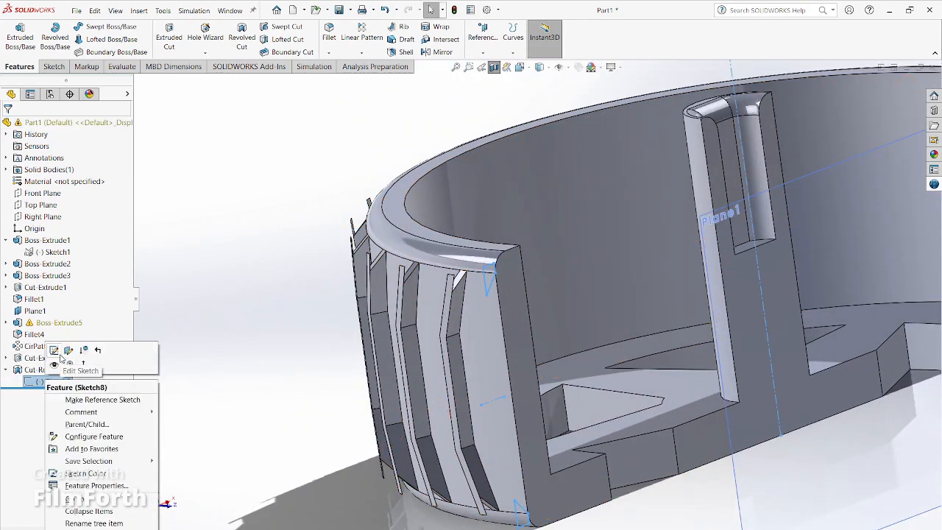
{"action": "left_click", "coordinate": [60, 348]}
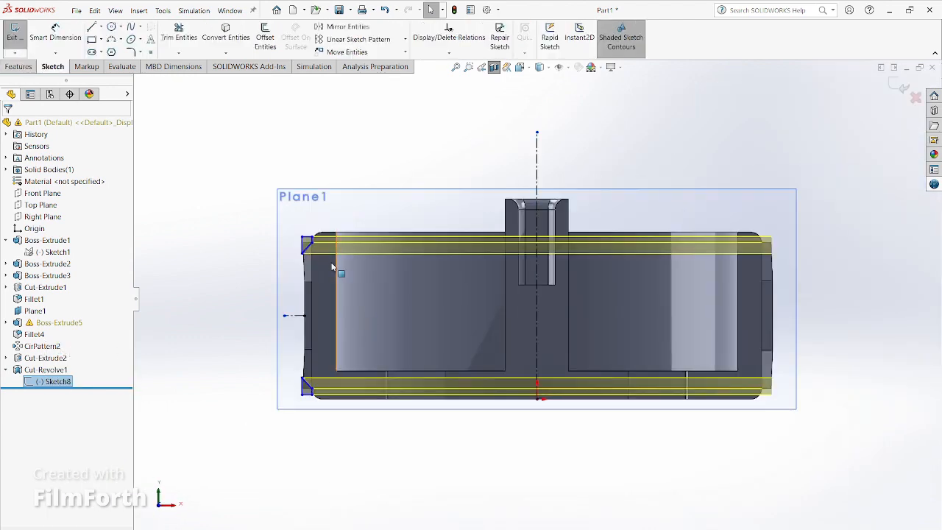
Enlarge the upper profile by extending its diagonal outward, adding a vertical side about 0.15 in high and a new top, and trim the old outer lines
{"action": "scroll", "coordinate": [385, 251], "scroll_direction": "down", "scroll_amount": 4}
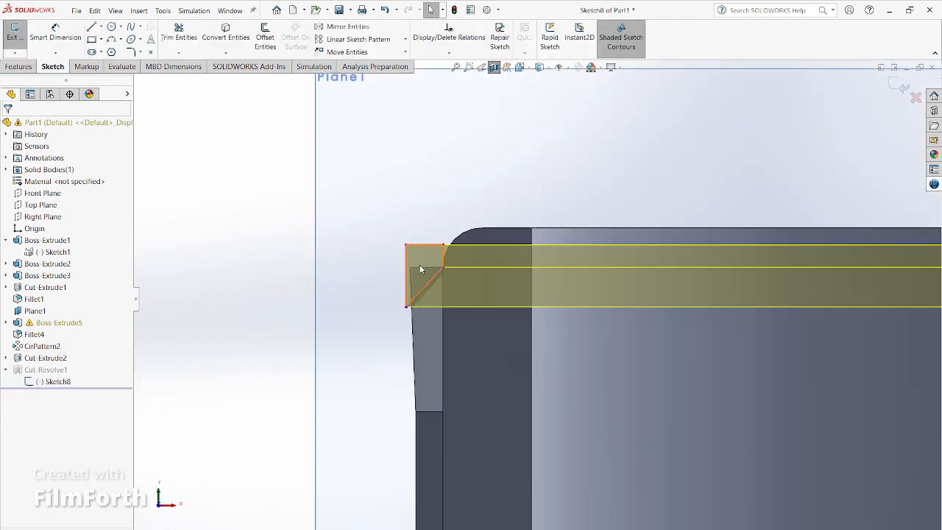
{"action": "left_click", "coordinate": [91, 26]}
{"action": "left_click", "coordinate": [390, 324]}
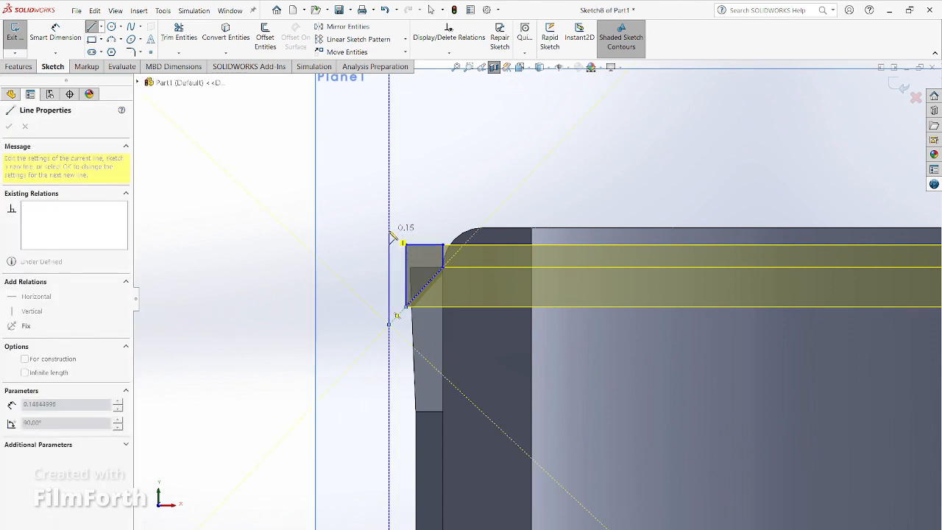
{"action": "left_click", "coordinate": [389, 230]}
{"action": "left_click", "coordinate": [443, 230]}
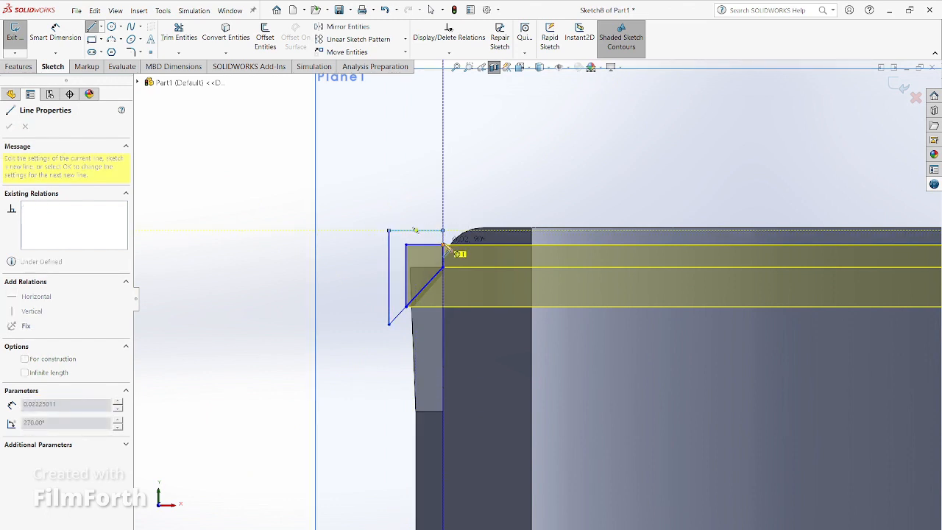
{"action": "left_click", "coordinate": [443, 244]}
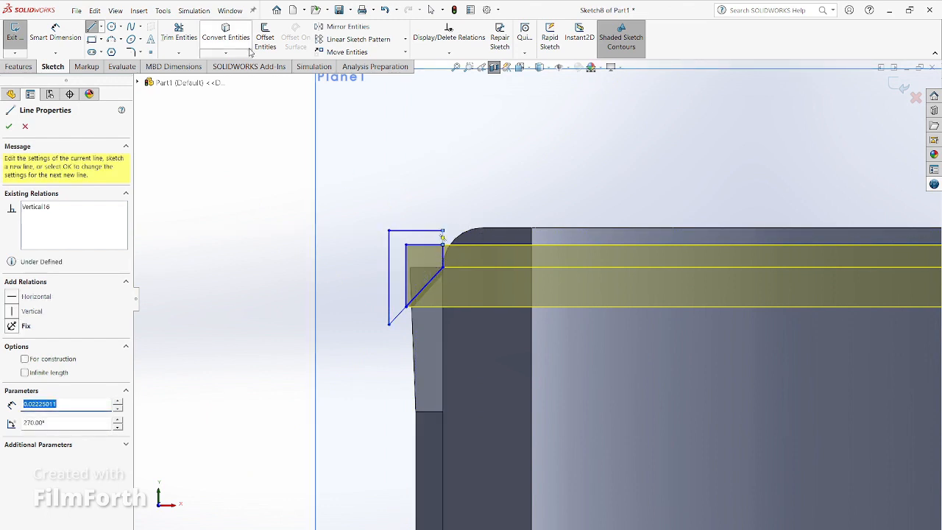
{"action": "left_click", "coordinate": [179, 31]}
{"action": "left_click_drag", "start_coordinate": [403, 266], "coordinate": [415, 243]}
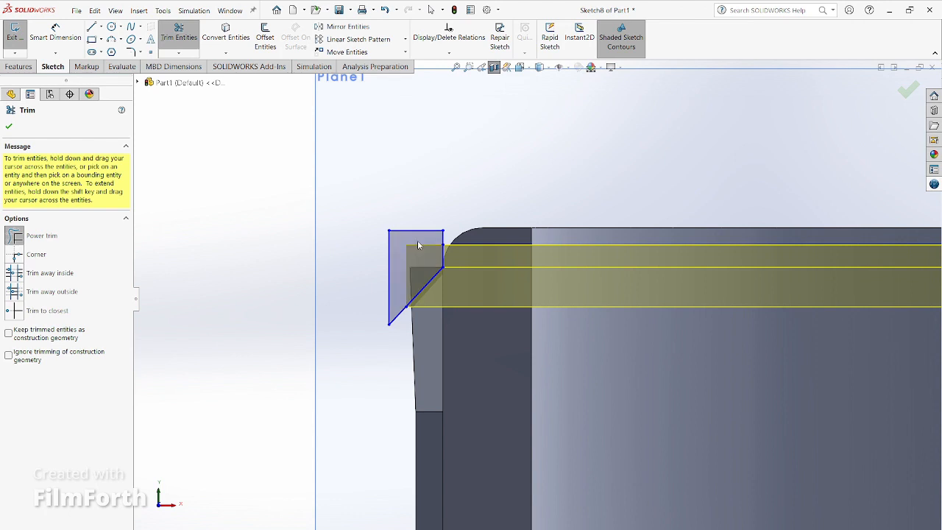
Mirror the enlarged upper tread-end profile about the horizontal centerline, keeping the original
{"action": "left_click", "coordinate": [92, 27]}
{"action": "scroll", "coordinate": [382, 214], "scroll_direction": "up", "scroll_amount": 6}
{"action": "scroll", "coordinate": [507, 409], "scroll_direction": "up", "scroll_amount": 8}
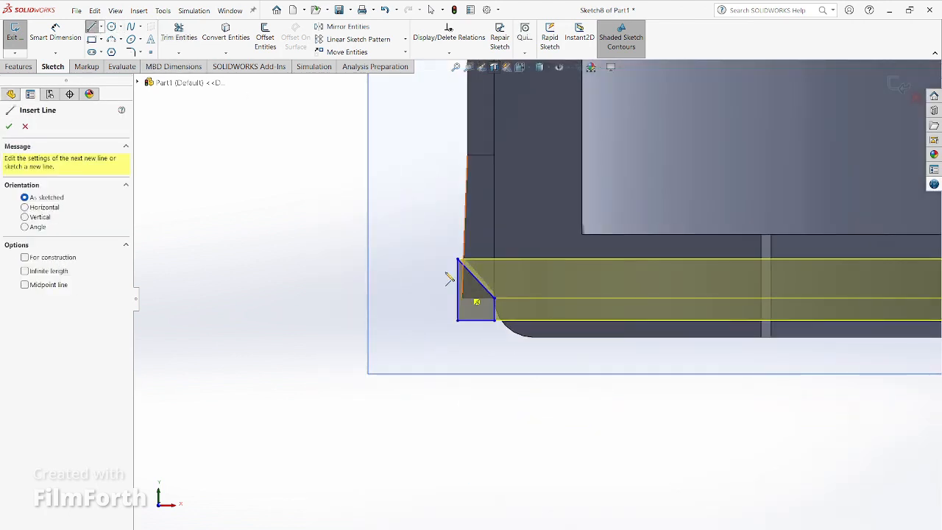
{"action": "scroll", "coordinate": [578, 143], "scroll_direction": "down", "scroll_amount": 5}
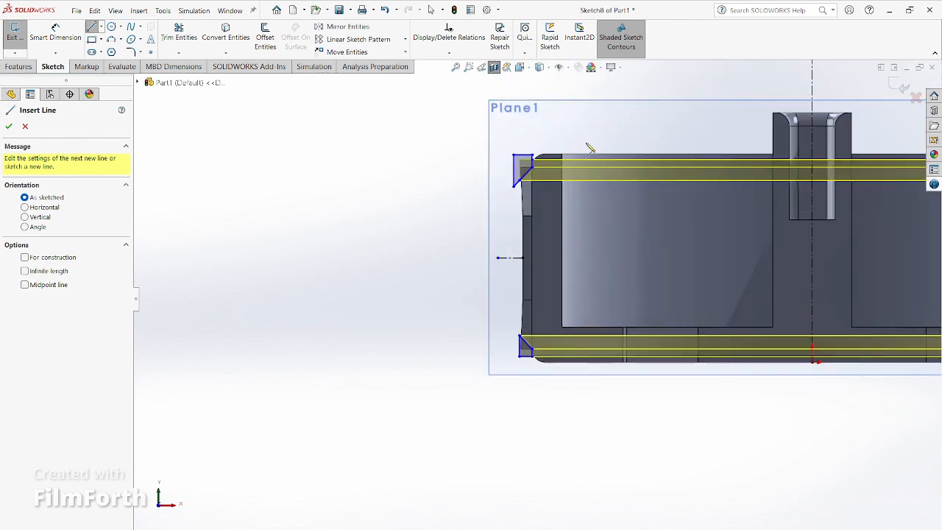
{"action": "left_click", "coordinate": [335, 27]}
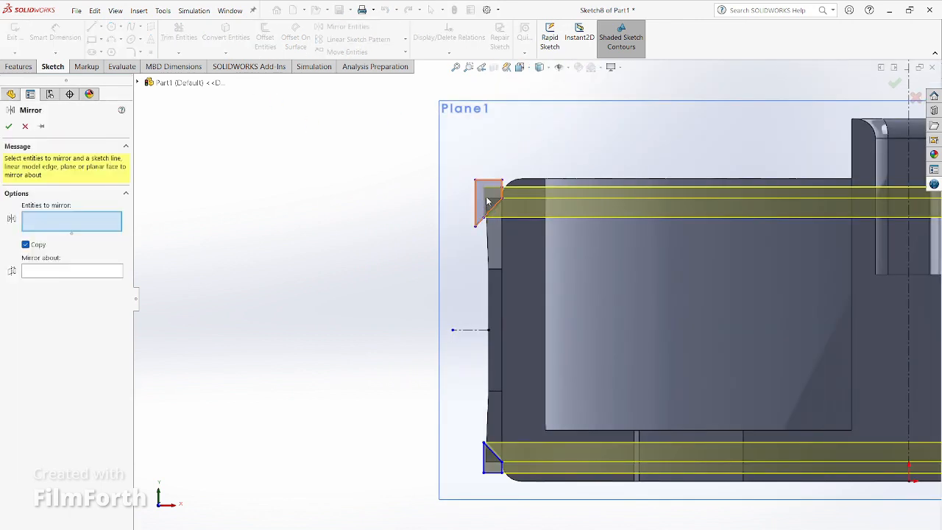
{"action": "left_click", "coordinate": [486, 202]}
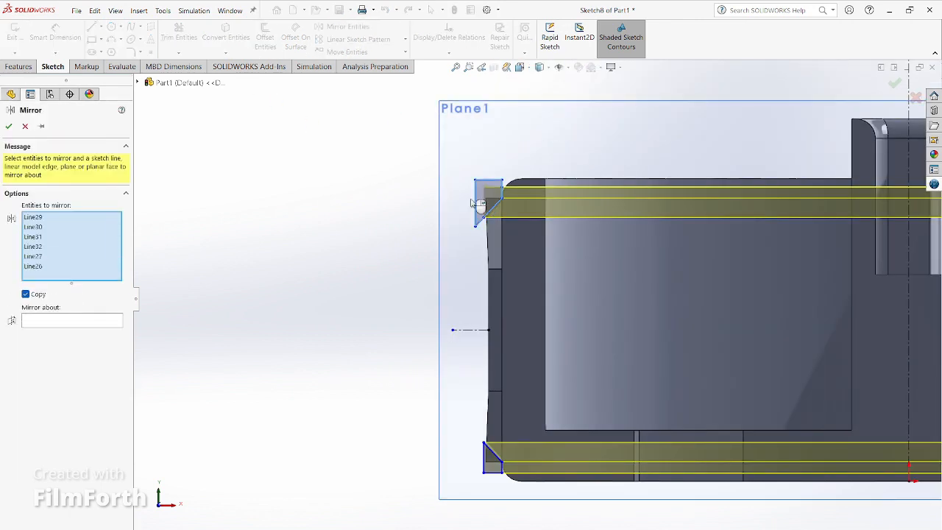
{"action": "left_click", "coordinate": [81, 319]}
{"action": "left_click", "coordinate": [486, 331]}
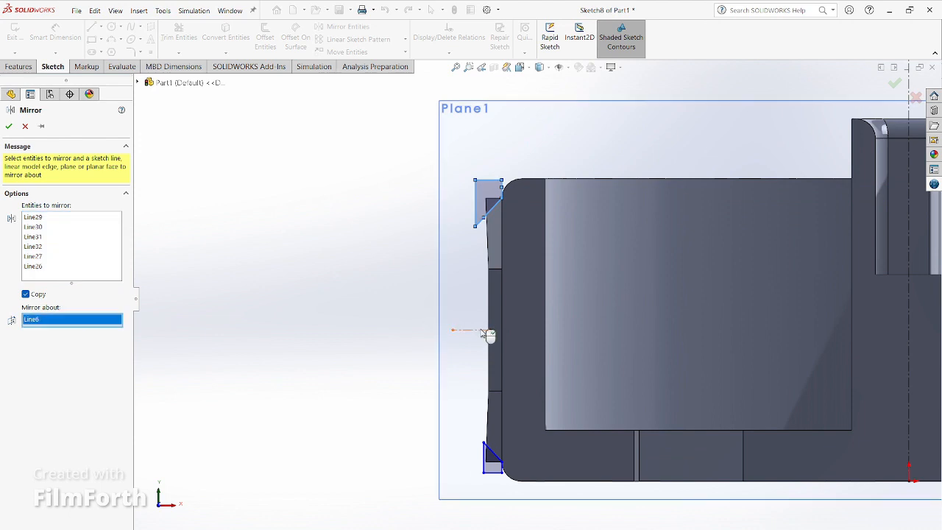
{"action": "left_click", "coordinate": [9, 128]}
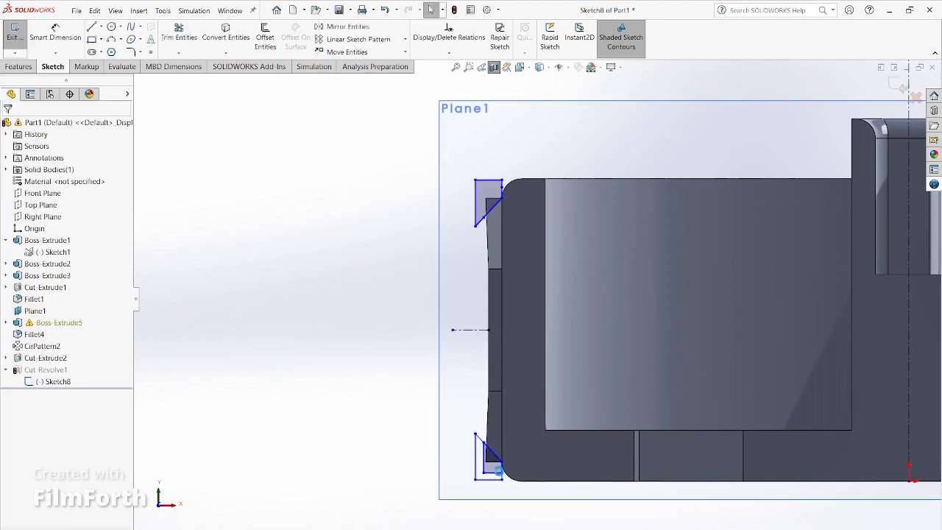
Trim the old inner lines from the lower profile, exit the sketch with the rebuild anyway option and dismiss the error list
{"action": "scroll", "coordinate": [505, 473], "scroll_direction": "down", "scroll_amount": 5}
{"action": "left_click", "coordinate": [179, 33]}
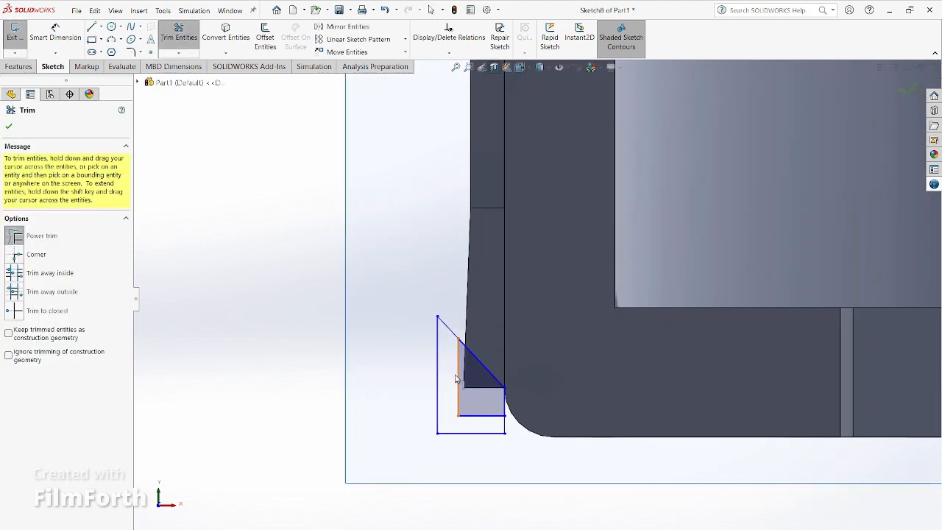
{"action": "mouse_move", "coordinate": [450, 379]}
{"action": "left_mouse_down"}
{"action": "mouse_move", "coordinate": [476, 423]}
{"action": "mouse_move", "coordinate": [478, 409]}
{"action": "left_mouse_up"}
{"action": "scroll", "coordinate": [345, 404], "scroll_direction": "up", "scroll_amount": 4}
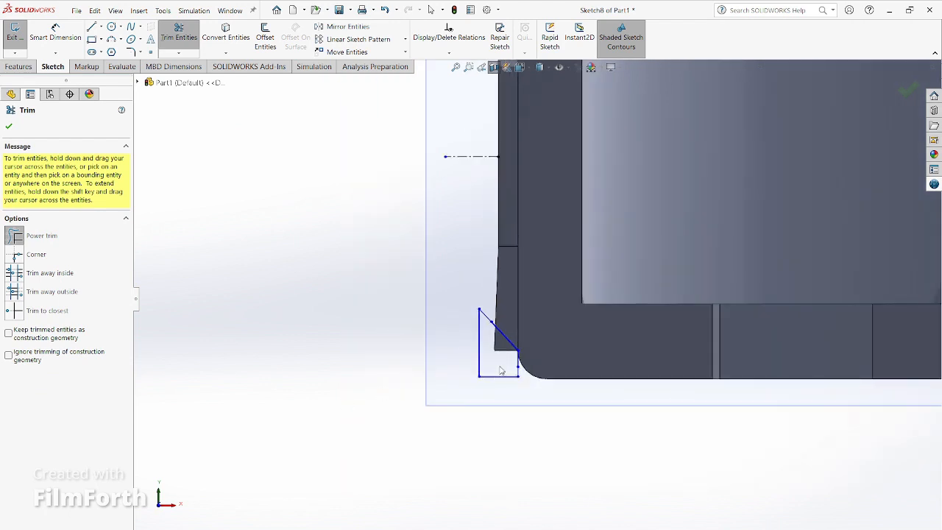
{"action": "left_click", "coordinate": [9, 128]}
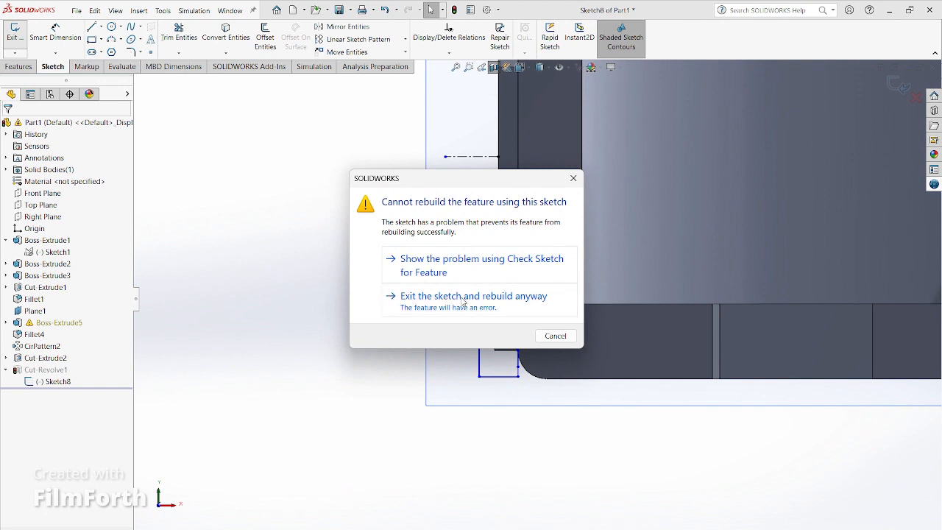
{"action": "left_click", "coordinate": [463, 298]}
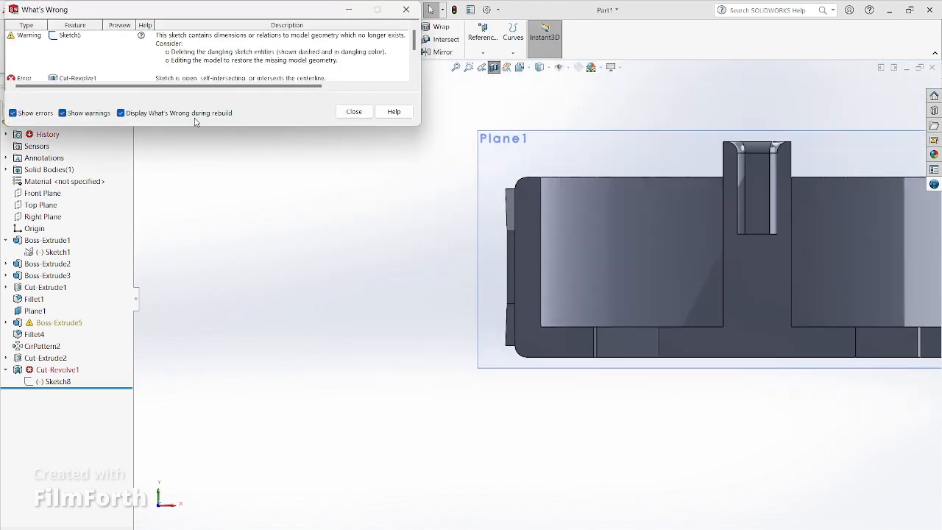
{"action": "scroll", "coordinate": [182, 61], "scroll_direction": "down", "scroll_amount": 1}
{"action": "scroll", "coordinate": [182, 59], "scroll_direction": "up", "scroll_amount": 1}
{"action": "left_click", "coordinate": [354, 111]}
Delete the failed revolved cut while keeping its profile sketch, and close the warning list
{"action": "left_click", "coordinate": [55, 382]}
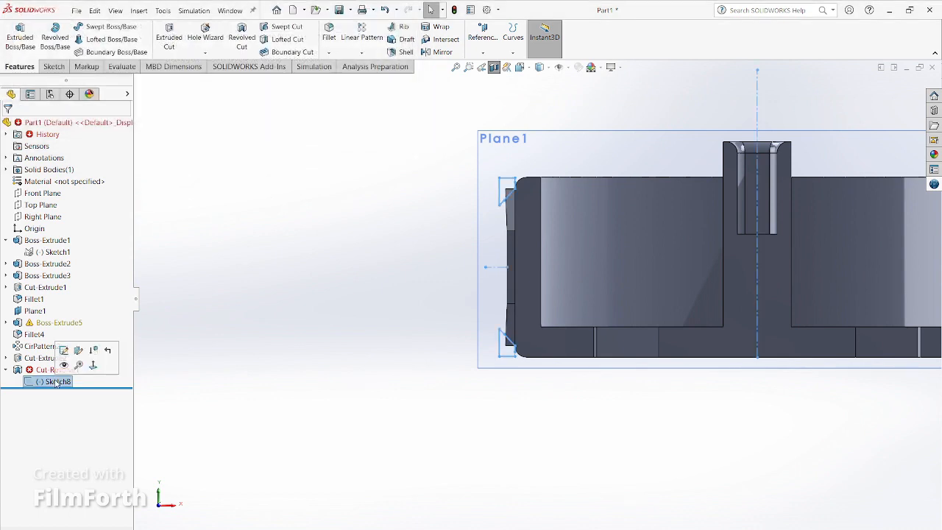
{"action": "left_click", "coordinate": [44, 370]}
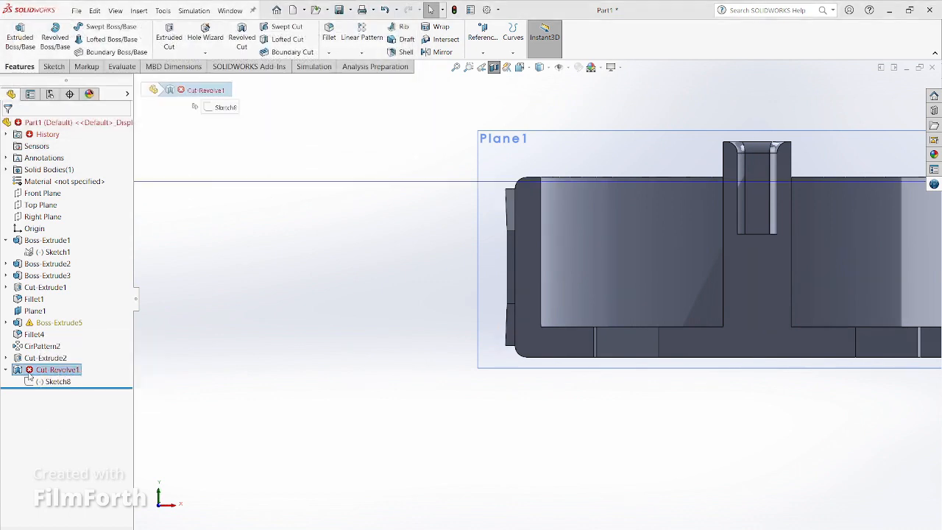
{"action": "right_click", "coordinate": [44, 371]}
{"action": "left_click", "coordinate": [62, 440]}
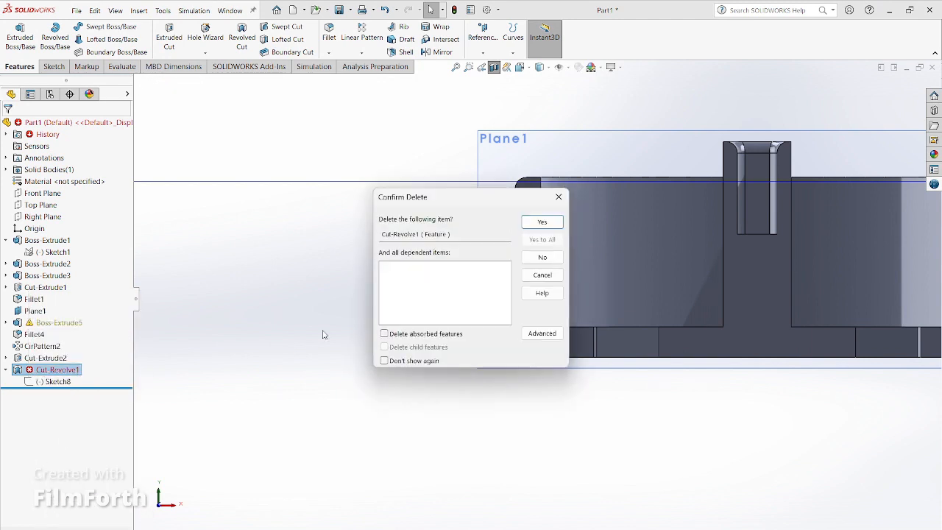
{"action": "left_click", "coordinate": [535, 223]}
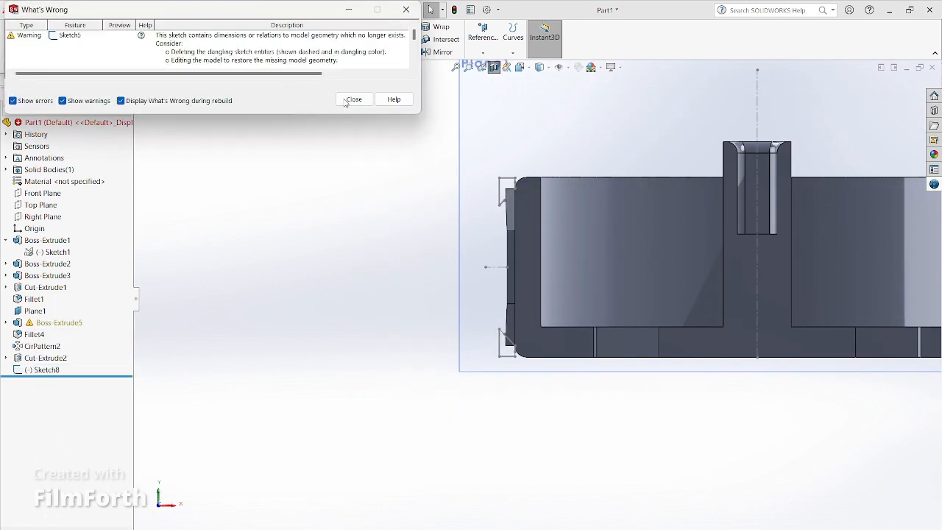
{"action": "left_click", "coordinate": [347, 98]}
Revolve-cut the upper and lower contours of the kept sketch 360 degrees about the vertical centerline
{"action": "left_click", "coordinate": [44, 369]}
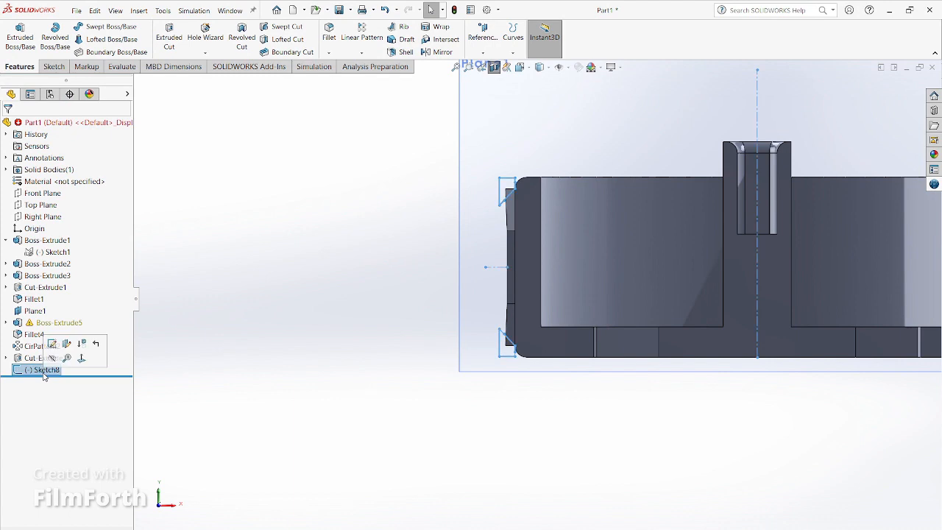
{"action": "left_click", "coordinate": [245, 36]}
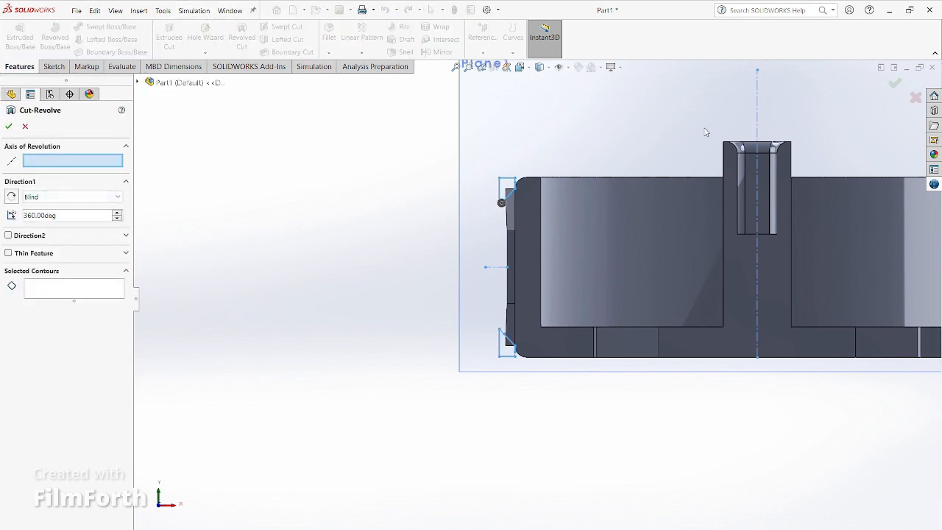
{"action": "left_click", "coordinate": [756, 109]}
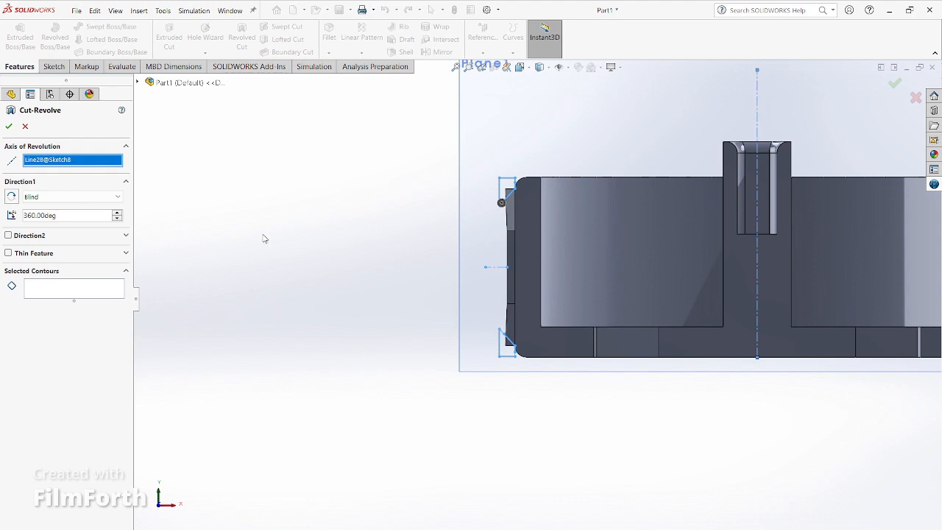
{"action": "left_click", "coordinate": [65, 289]}
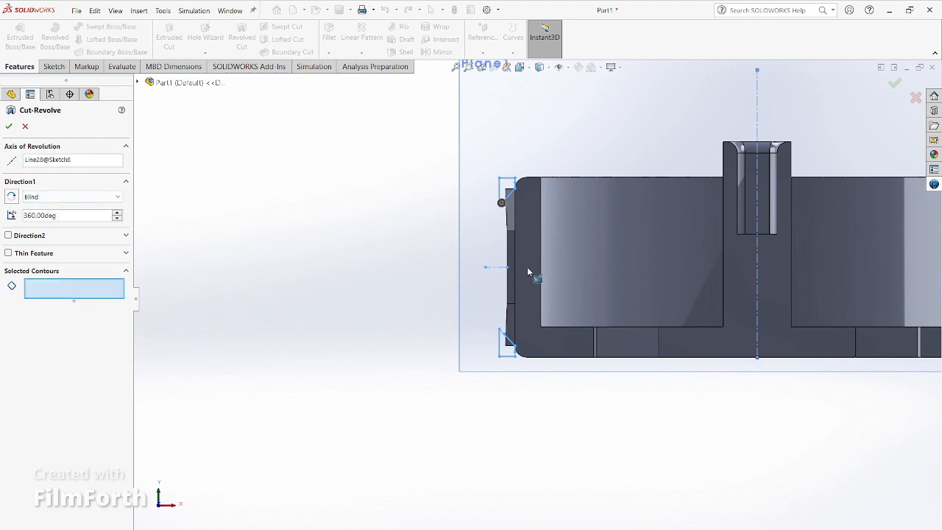
{"action": "left_click", "coordinate": [510, 190]}
{"action": "left_click", "coordinate": [508, 353]}
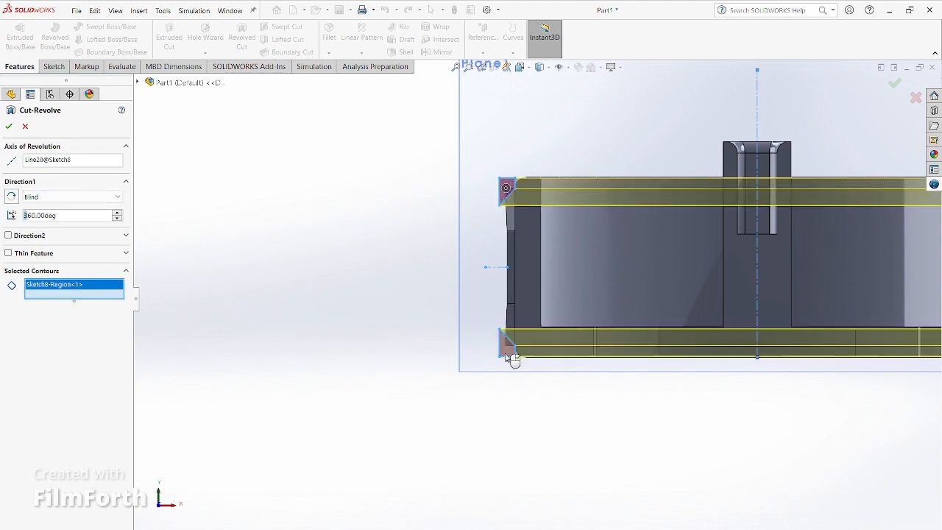
{"action": "left_click", "coordinate": [8, 126]}
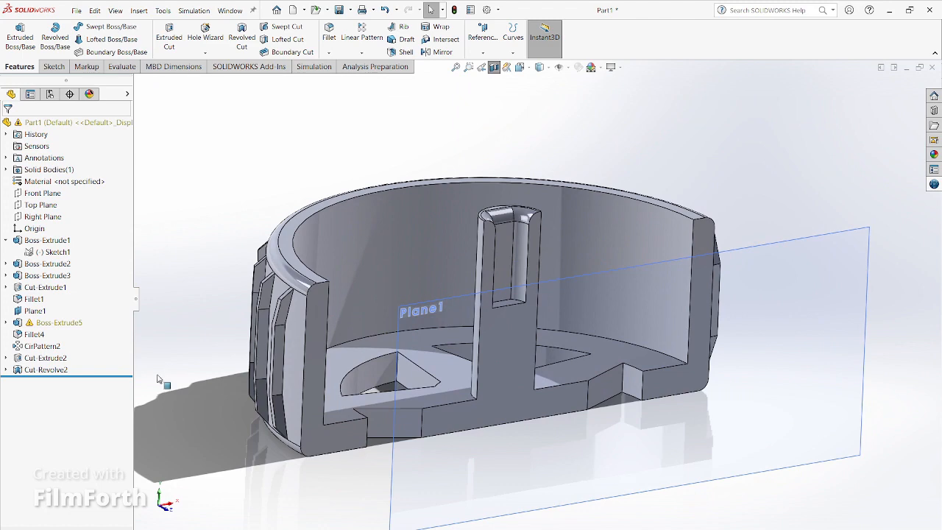
Turn off the section view to show the whole treaded wheel
{"action": "left_click", "coordinate": [494, 67]}
{"action": "middle_click_drag", "start_coordinate": [200, 407], "coordinate": [177, 500]}
{"action": "scroll", "coordinate": [178, 500], "scroll_direction": "down", "scroll_amount": 1}
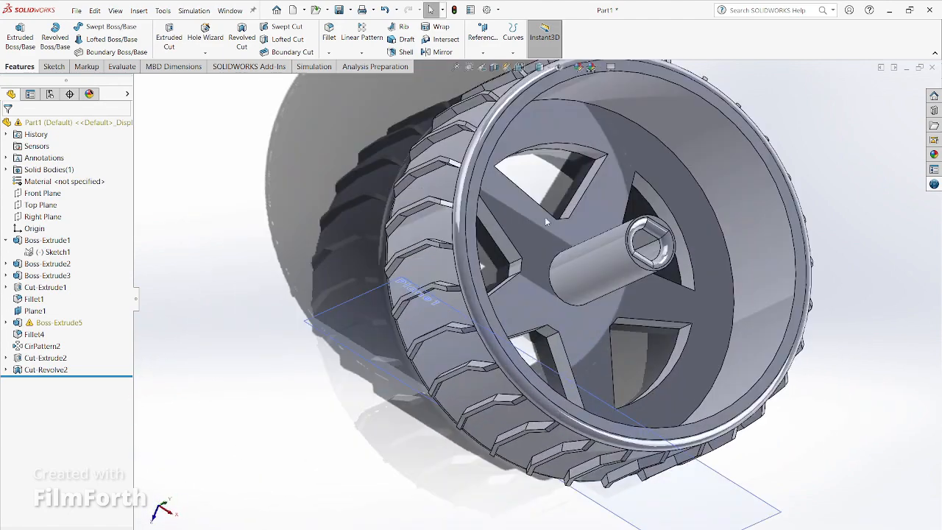
Start a 0.0625 in fillet on the inner spoke face, the inner rim wall and the wheel's outer spoke face
{"action": "scroll", "coordinate": [587, 207], "scroll_direction": "down", "scroll_amount": 3}
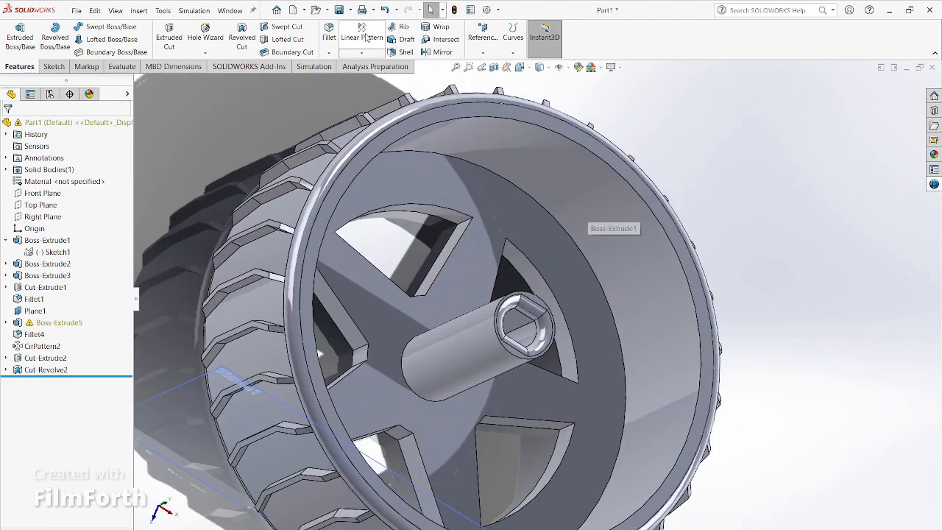
{"action": "left_click", "coordinate": [333, 33]}
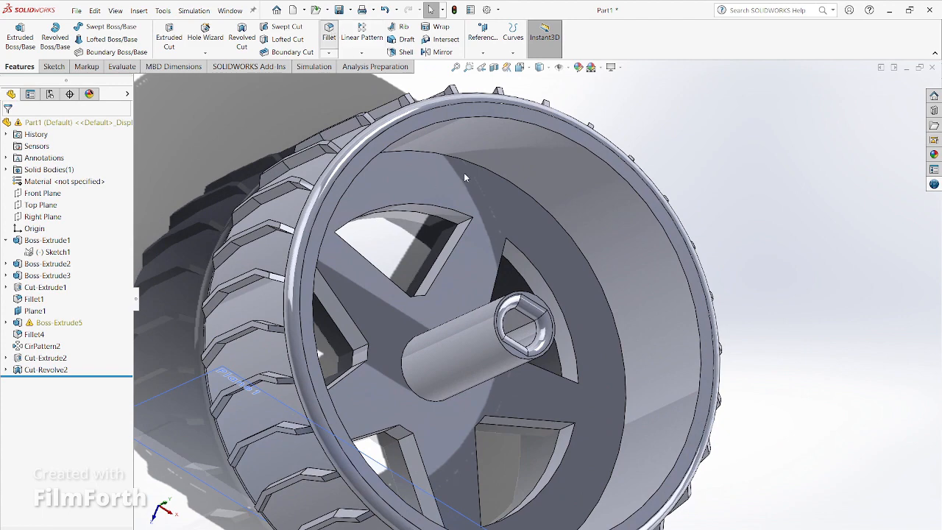
{"action": "left_click", "coordinate": [462, 172]}
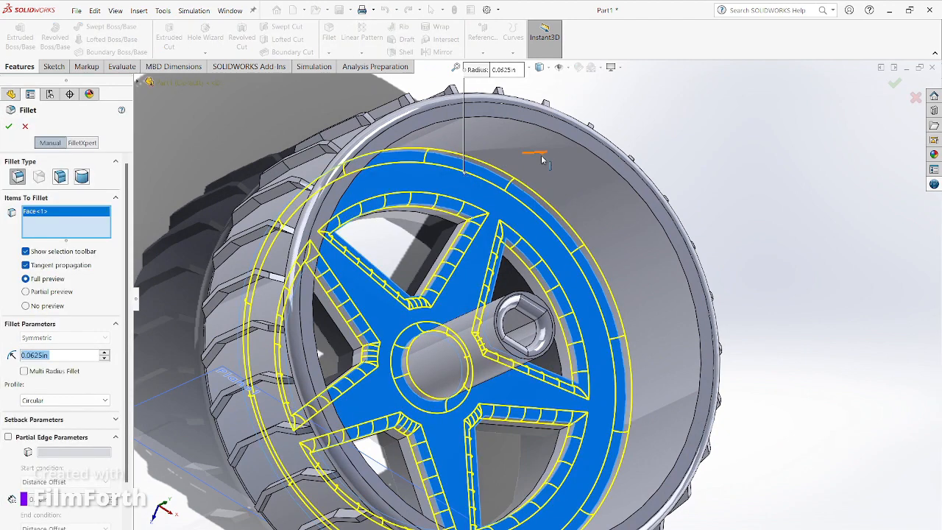
{"action": "left_click", "coordinate": [552, 208]}
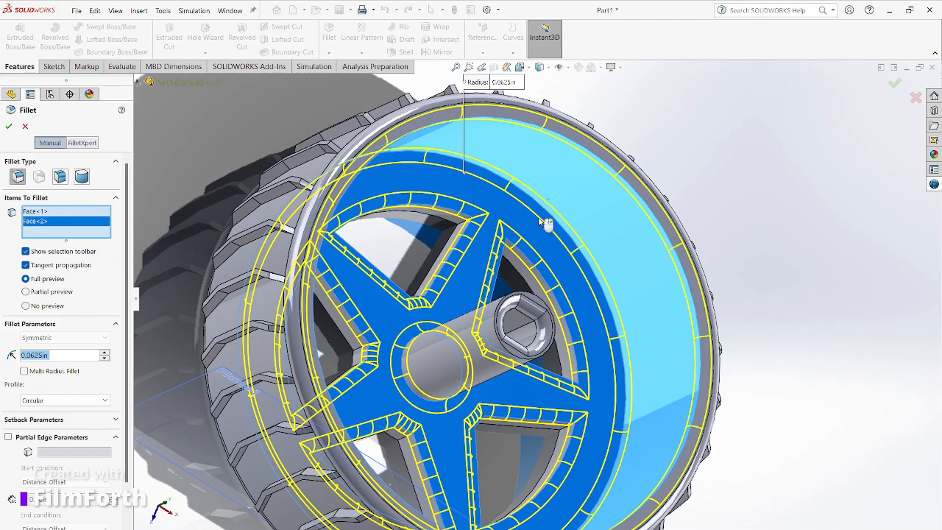
{"action": "middle_click_drag", "start_coordinate": [234, 266], "coordinate": [541, 344]}
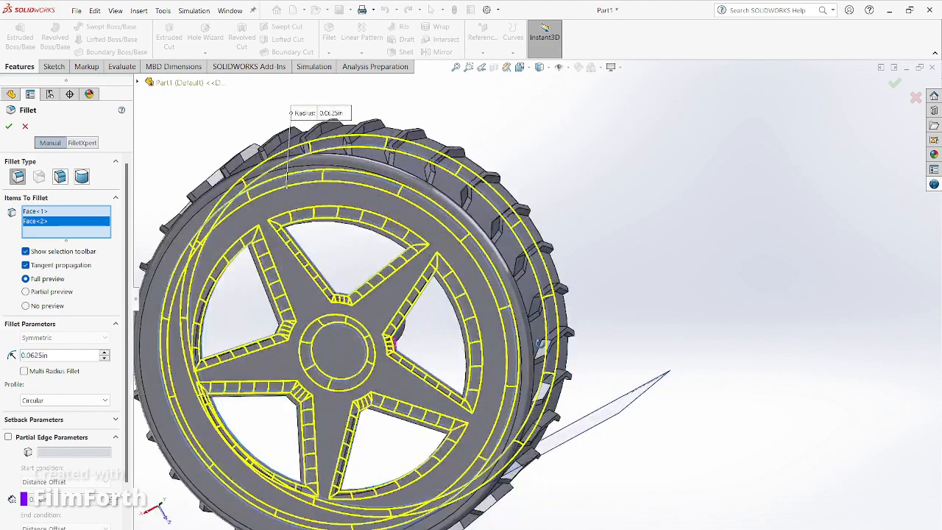
{"action": "middle_click_drag", "start_coordinate": [394, 342], "coordinate": [280, 204]}
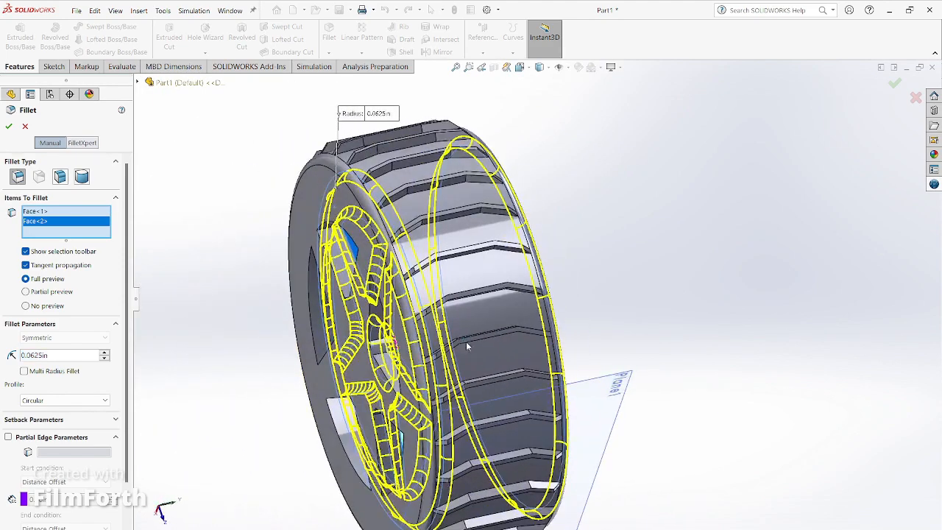
{"action": "left_click", "coordinate": [310, 221]}
{"action": "left_click", "coordinate": [309, 228]}
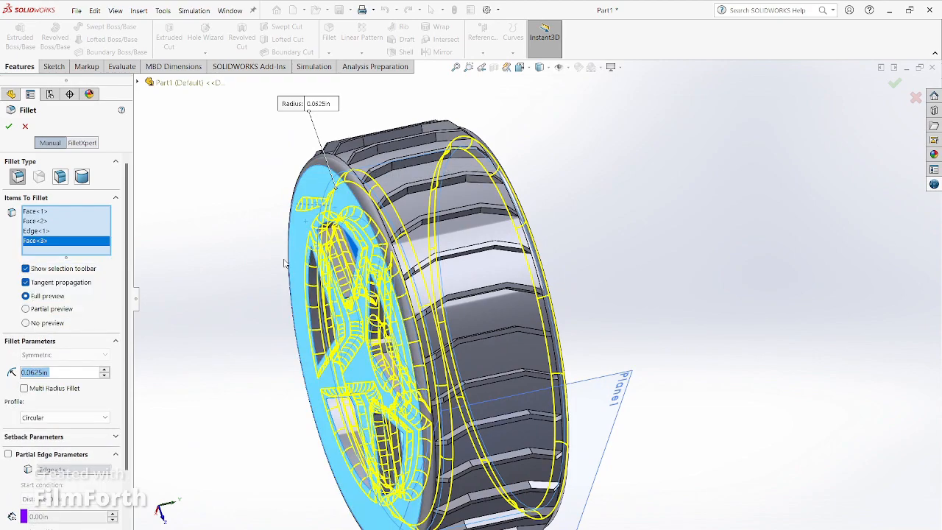
Remove the stray tread edge from the fillet selection and apply the 0.0625 in fillet to the three faces
{"action": "middle_click_drag", "start_coordinate": [285, 264], "coordinate": [174, 380]}
{"action": "scroll", "coordinate": [243, 243], "scroll_direction": "up", "scroll_amount": 1}
{"action": "scroll", "coordinate": [334, 250], "scroll_direction": "up", "scroll_amount": 4}
{"action": "scroll", "coordinate": [339, 250], "scroll_direction": "down", "scroll_amount": 4}
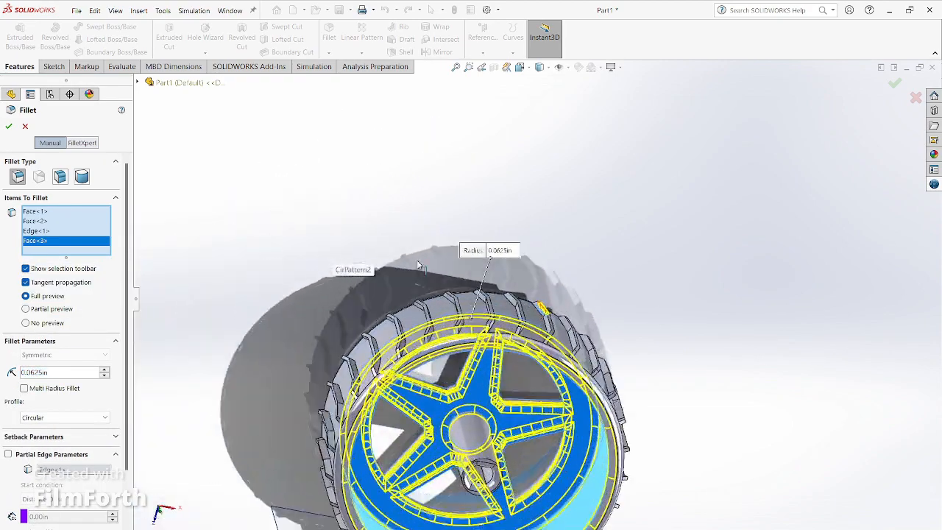
{"action": "scroll", "coordinate": [418, 266], "scroll_direction": "down", "scroll_amount": 3}
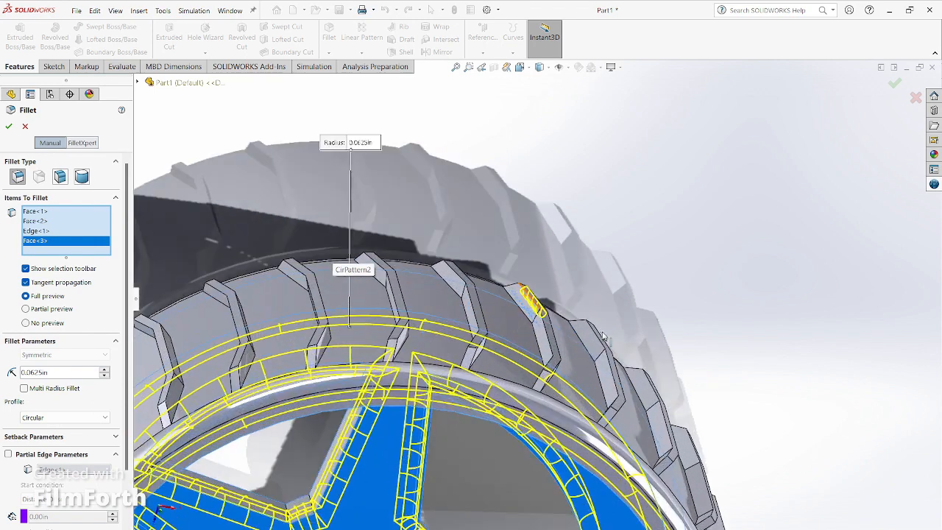
{"action": "right_click", "coordinate": [40, 232]}
{"action": "left_click", "coordinate": [45, 253]}
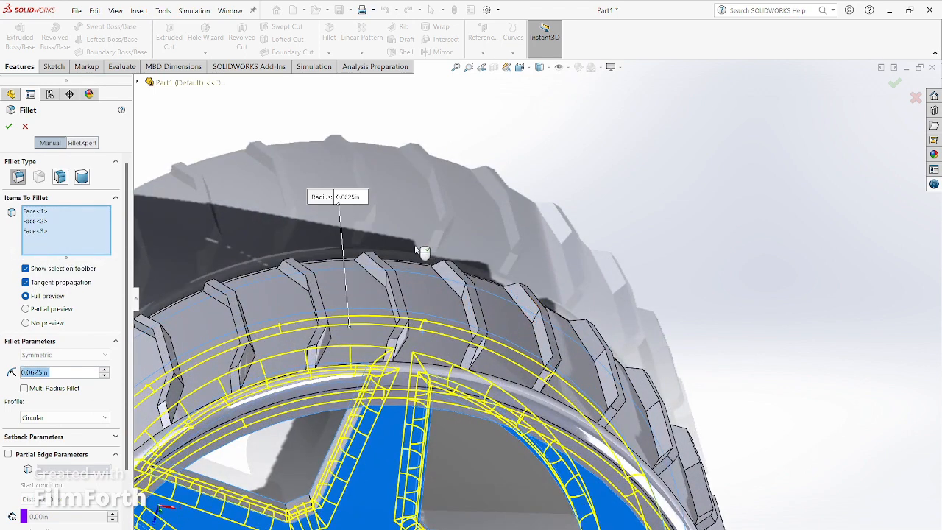
{"action": "left_click", "coordinate": [9, 126]}
Inspect the filleted wheel from several angles and distances
{"action": "scroll", "coordinate": [641, 289], "scroll_direction": "up", "scroll_amount": 2}
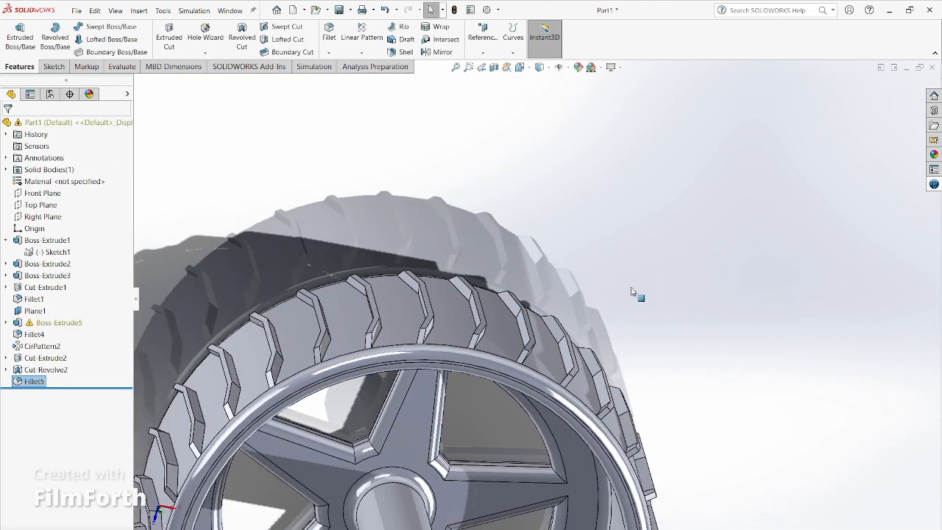
{"action": "scroll", "coordinate": [631, 293], "scroll_direction": "up", "scroll_amount": 7}
{"action": "middle_click_drag", "start_coordinate": [540, 340], "coordinate": [525, 197]}
{"action": "scroll", "coordinate": [525, 197], "scroll_direction": "down", "scroll_amount": 1}
{"action": "scroll", "coordinate": [541, 443], "scroll_direction": "up", "scroll_amount": 3}
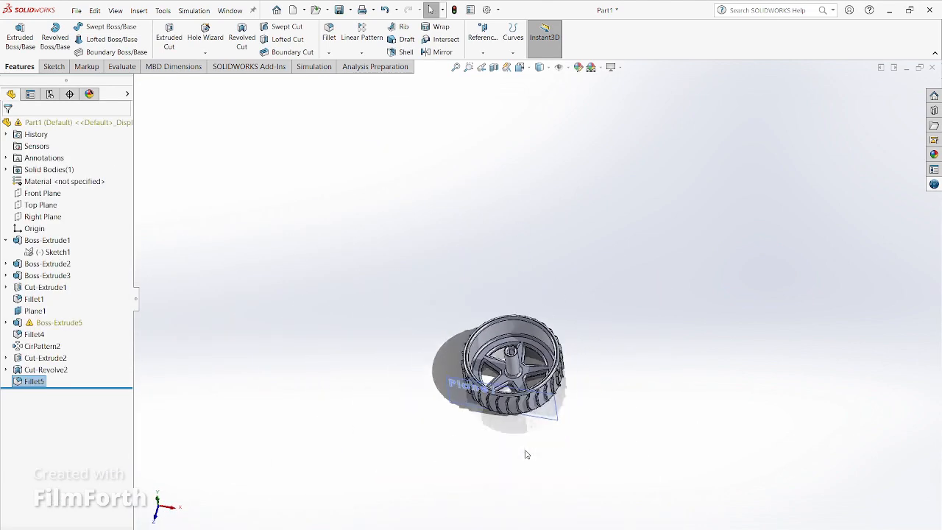
{"action": "scroll", "coordinate": [547, 390], "scroll_direction": "down", "scroll_amount": 2}
{"action": "scroll", "coordinate": [462, 356], "scroll_direction": "down", "scroll_amount": 3}
{"action": "scroll", "coordinate": [462, 356], "scroll_direction": "up", "scroll_amount": 1}
{"action": "middle_click_drag", "start_coordinate": [462, 357], "coordinate": [499, 377]}
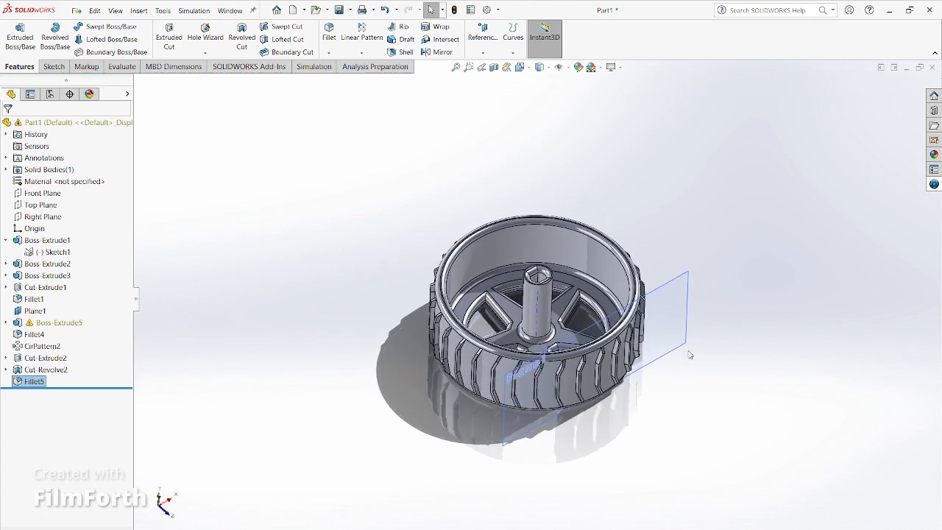
{"action": "left_click", "coordinate": [678, 315]}
{"action": "key", "text": "Delete"}
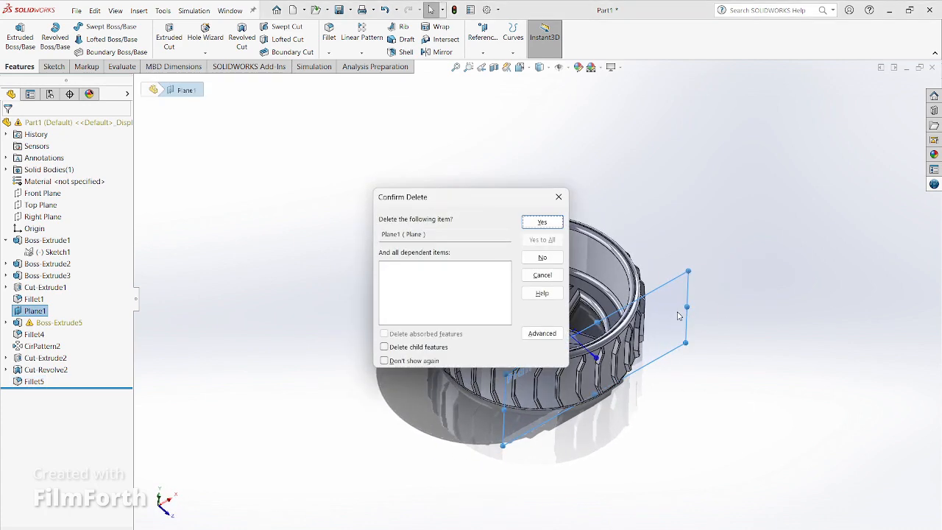
{"action": "left_click", "coordinate": [542, 257]}
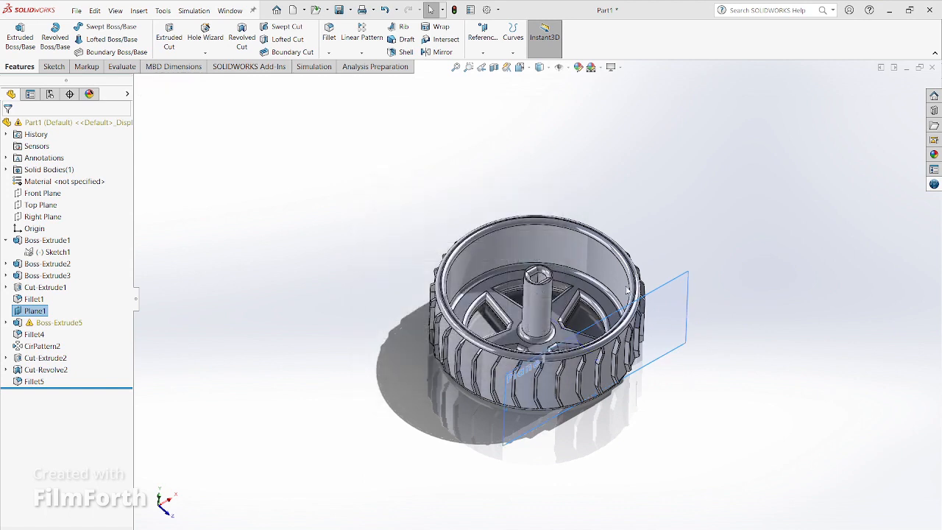
Hide the reference plane Plane1 beside the wheel
{"action": "right_click", "coordinate": [652, 316]}
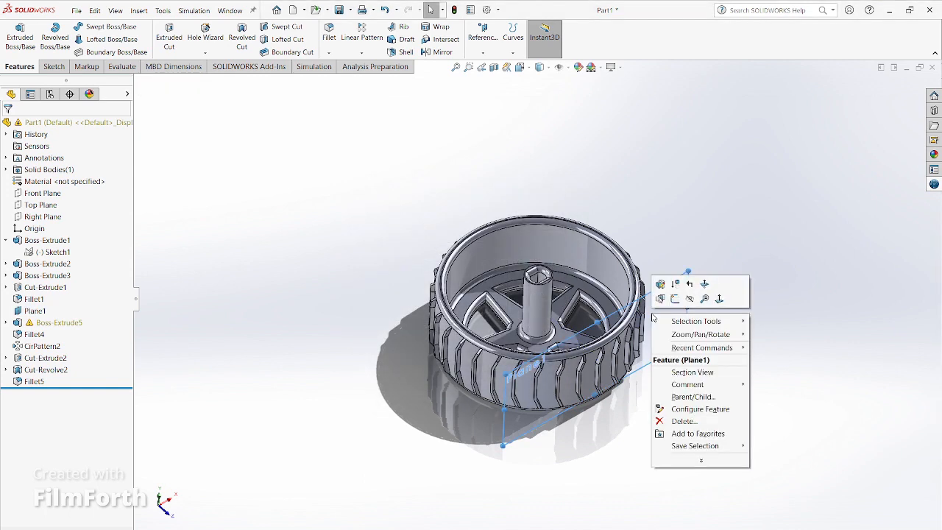
{"action": "left_click", "coordinate": [692, 298]}
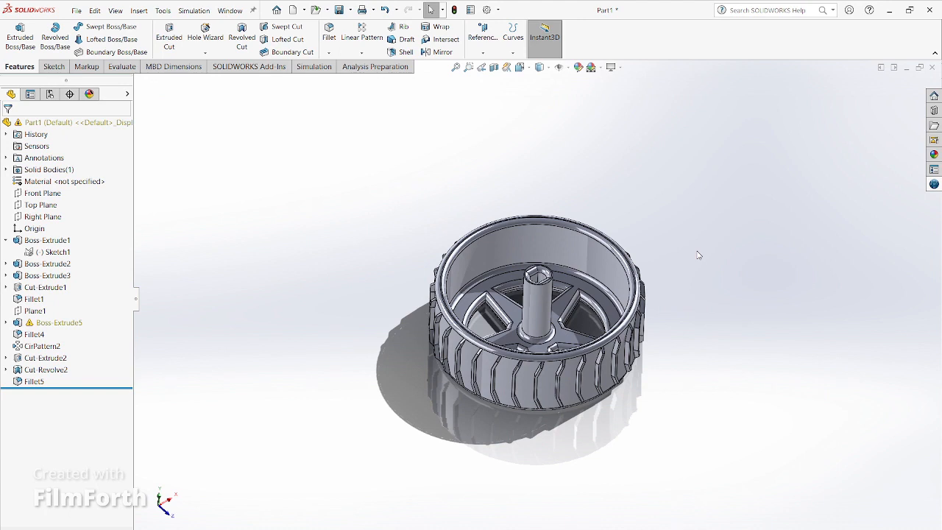